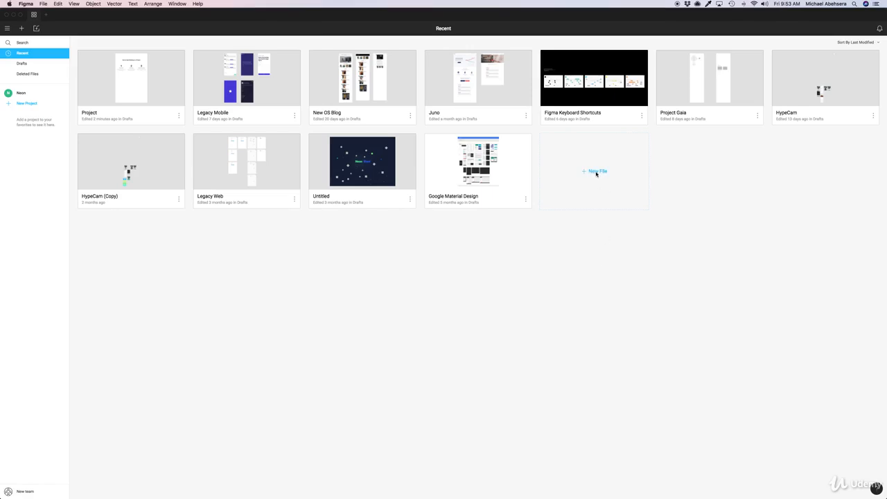
Create a new design file and name it Chat App.
click(595, 172)
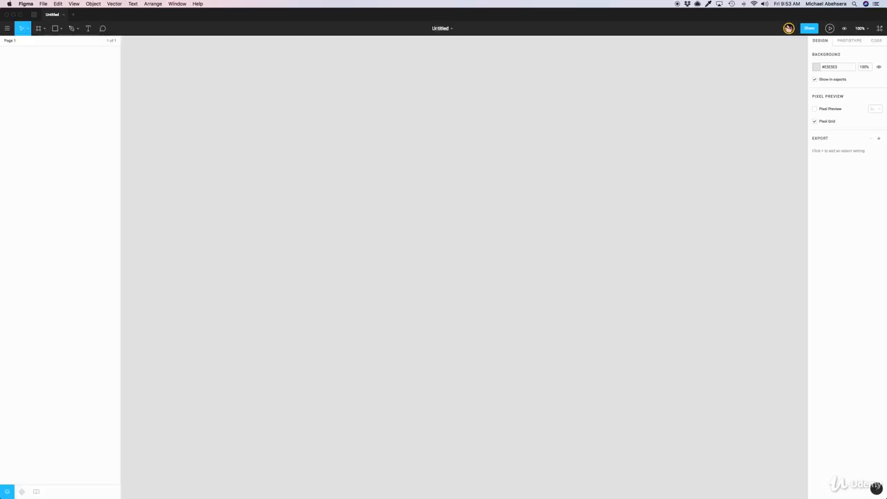
click(438, 29)
text(Chat)
text(App)
key(Return)
Add two iPhone 8 frames side by side on the canvas using the Frame tool's phone preset.
click(42, 28)
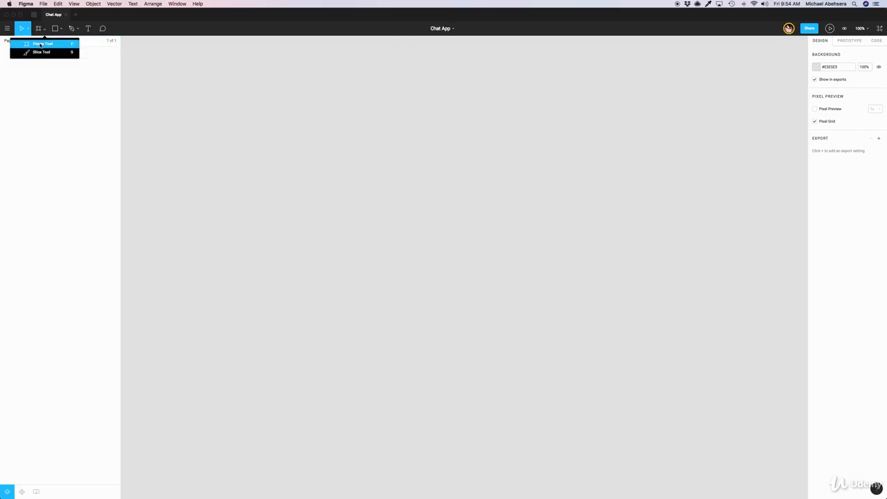
click(41, 44)
click(818, 55)
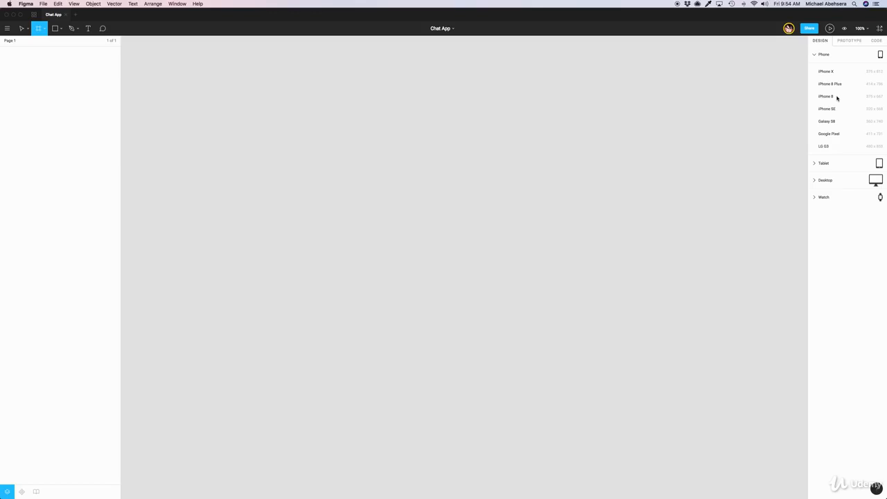
click(826, 96)
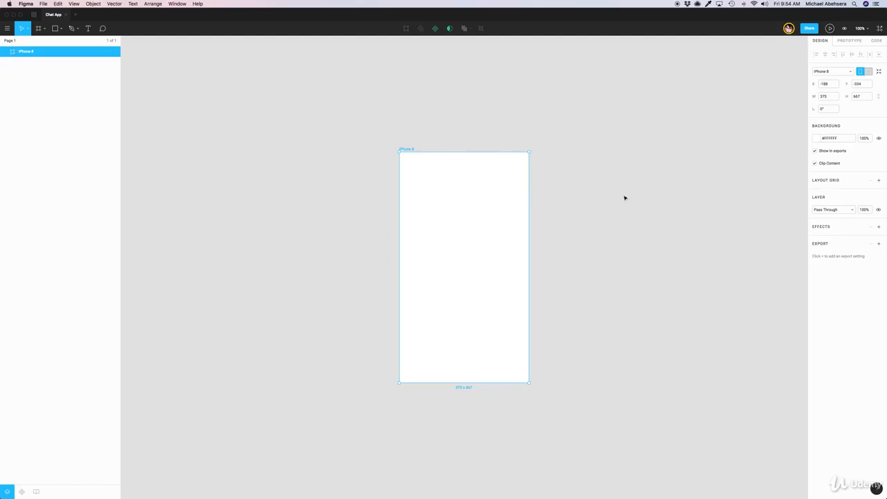
click(44, 29)
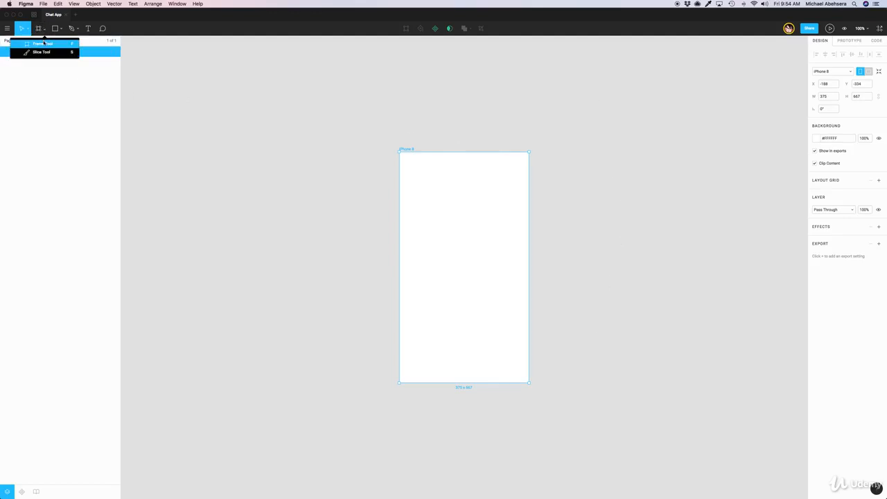
click(44, 43)
click(849, 95)
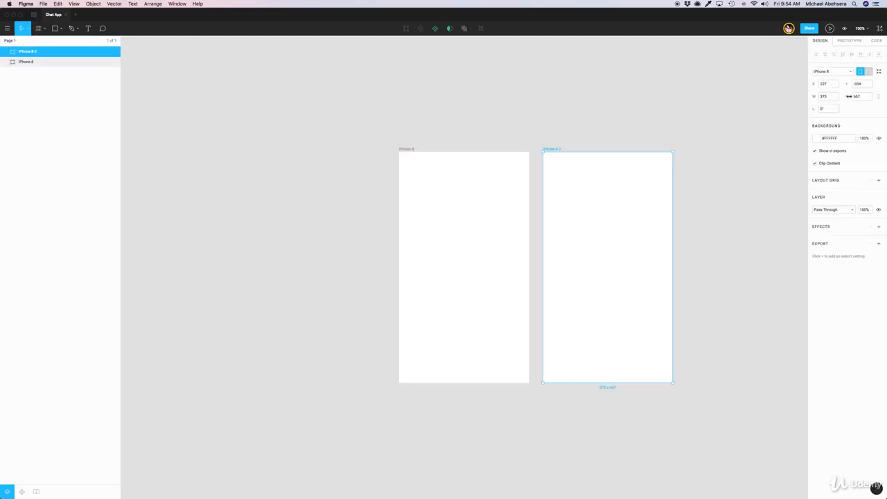
scroll(760, 226, right, 3)
Switch to Chrome and view the six-screen attachment of the Team Chat + To Do shot on Dribbble.
mouse_move(653, 484)
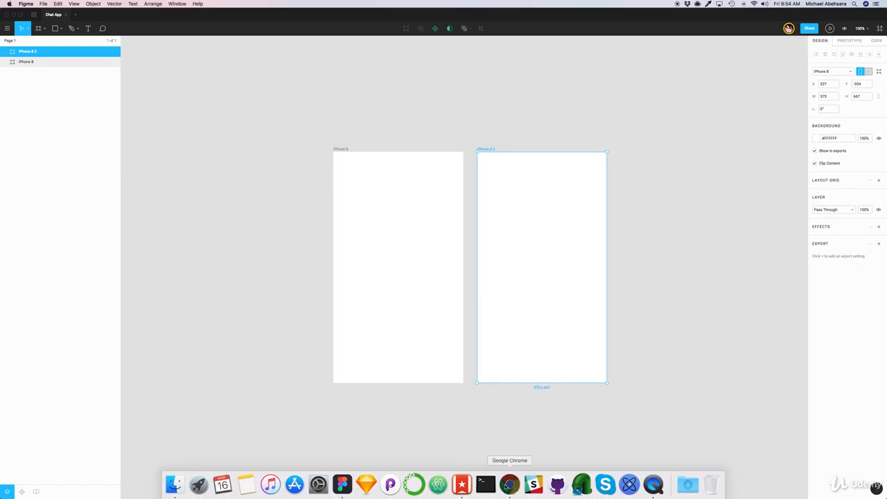
click(513, 488)
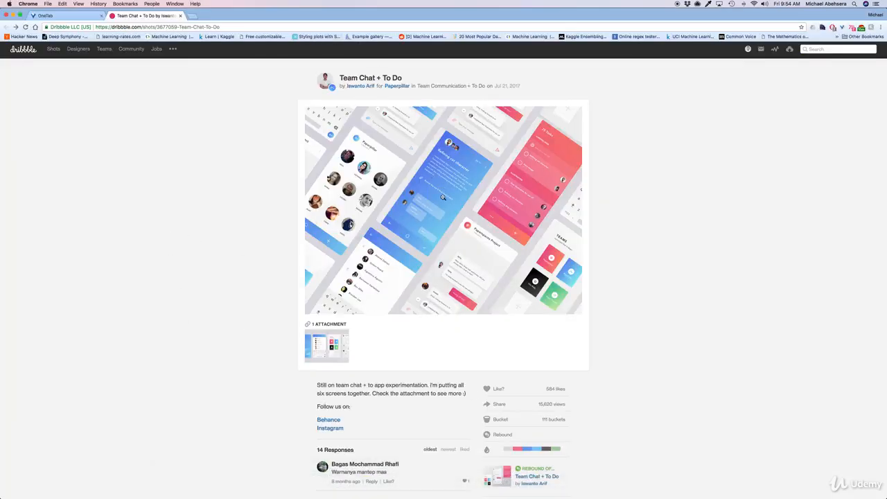
click(178, 26)
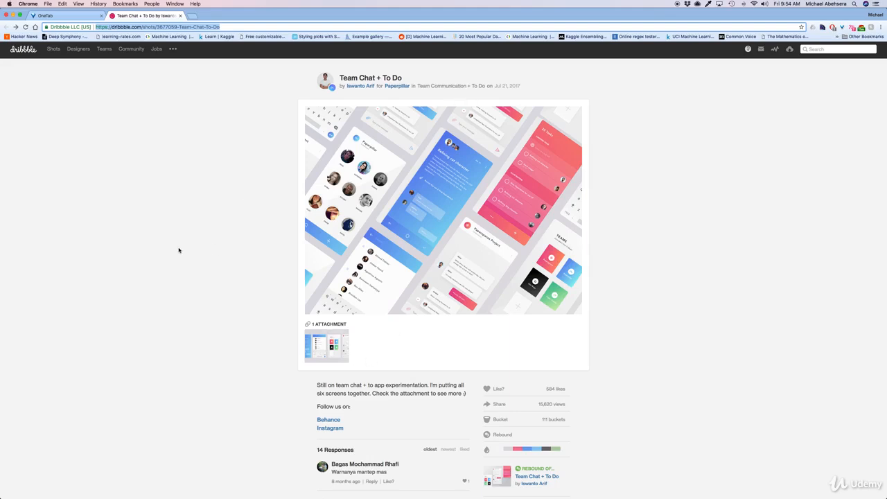
click(208, 279)
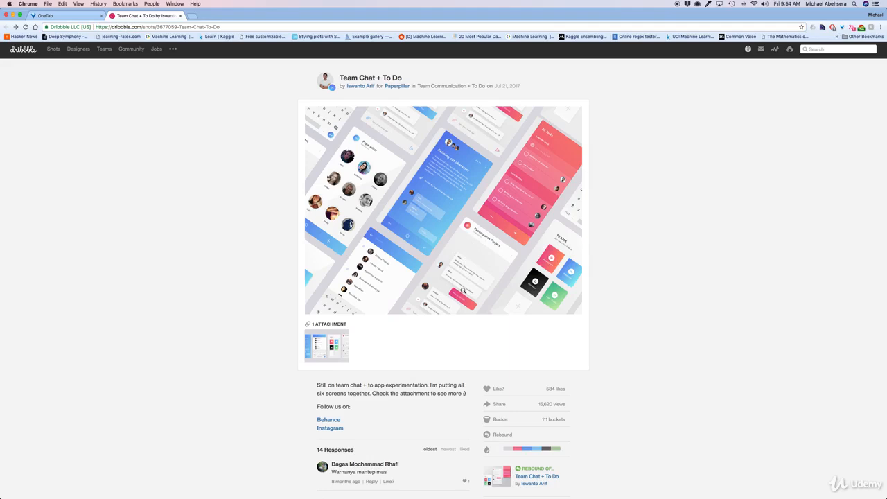
click(326, 345)
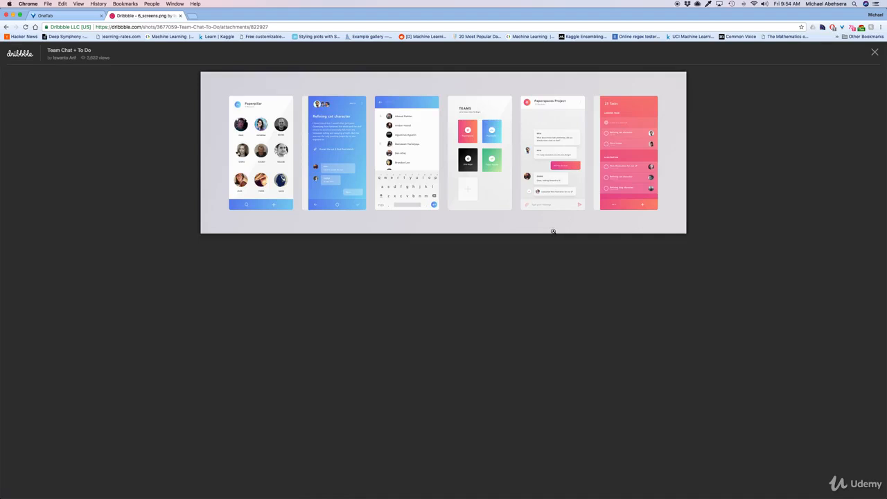
scroll(554, 141, down, 2)
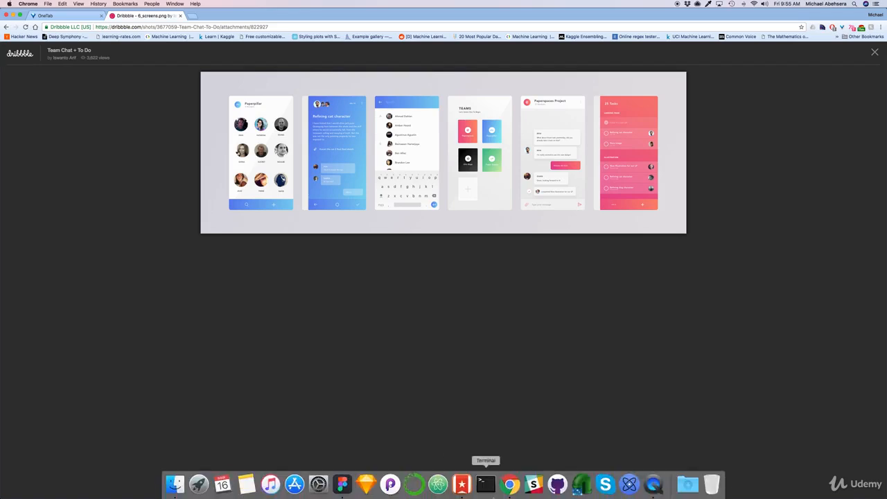
Switch back to Figma and hide the second iPhone 8 frame.
mouse_move(414, 489)
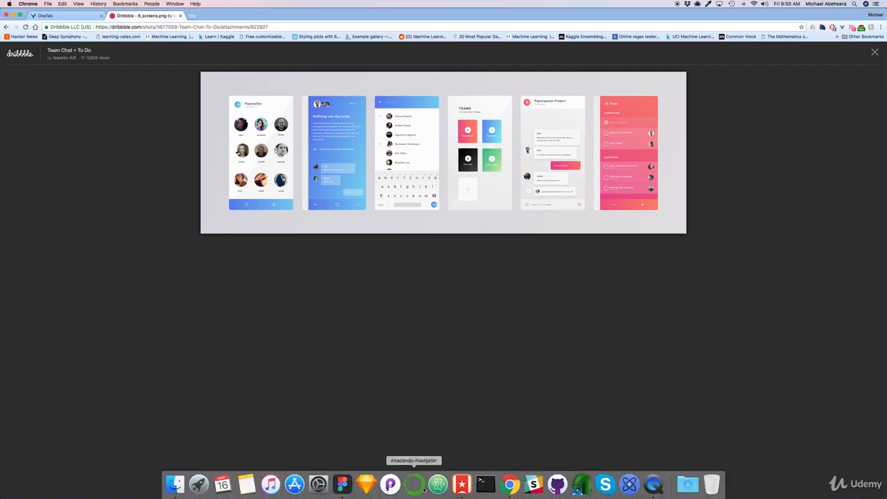
click(342, 483)
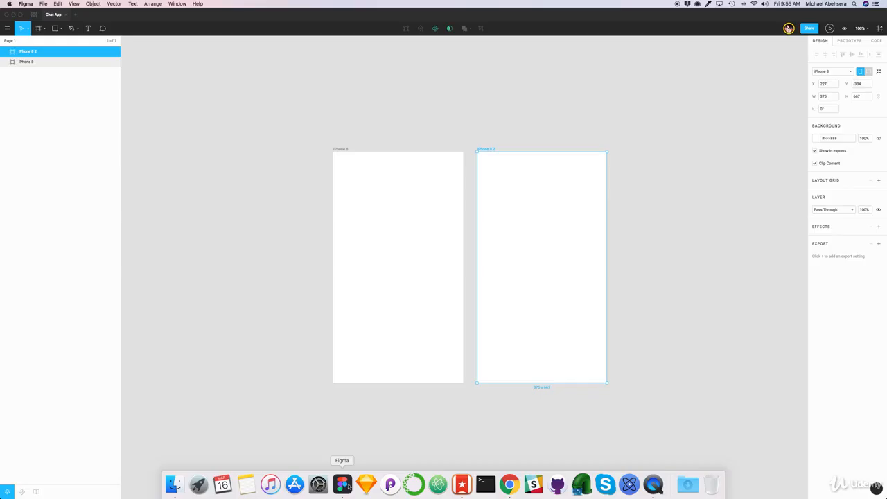
click(365, 215)
click(489, 149)
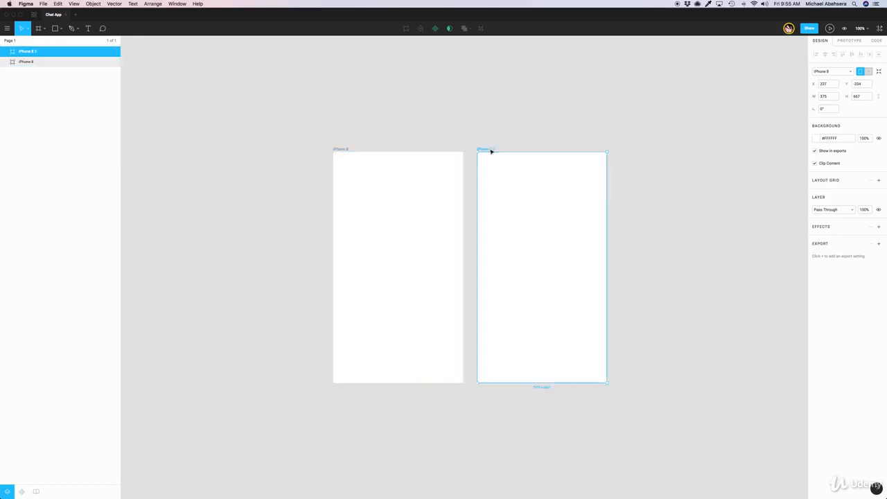
click(113, 52)
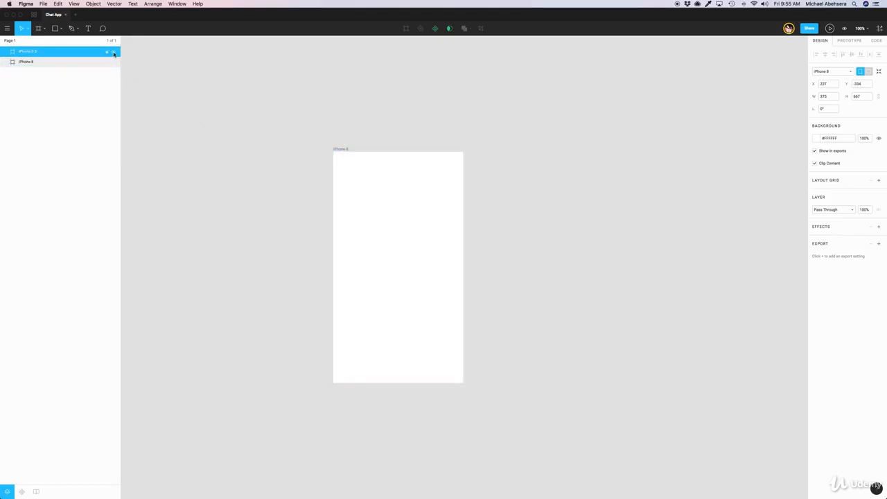
Draw a header rectangle about 375 x 54 across the full width at the top of the iPhone 8 frame.
click(387, 186)
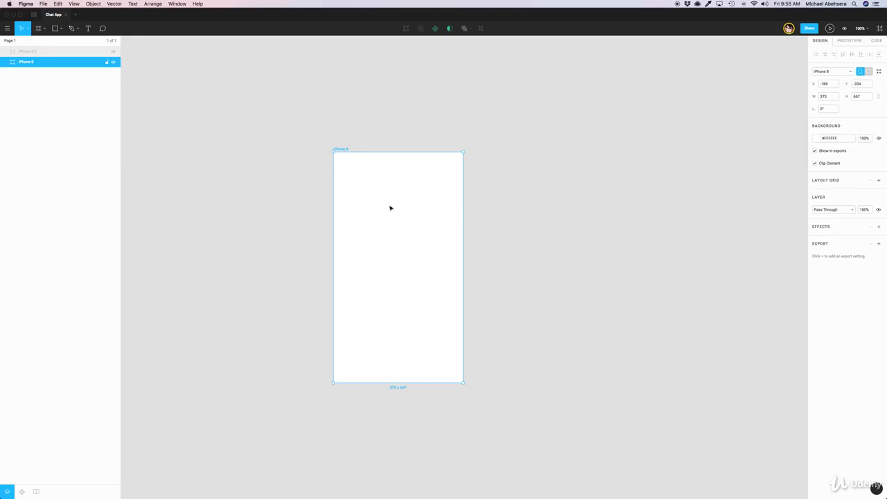
click(61, 29)
click(60, 44)
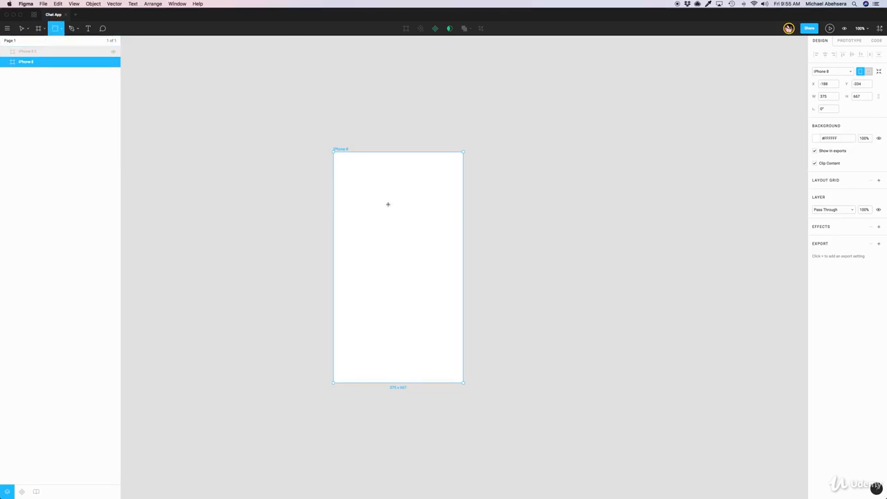
mouse_move(333, 151)
mouse_down()
mouse_move(365, 166)
mouse_move(464, 173)
mouse_up()
Close the stray Finder window, check the header styling in the Chrome reference design, and return to Figma.
key(super+Tab)
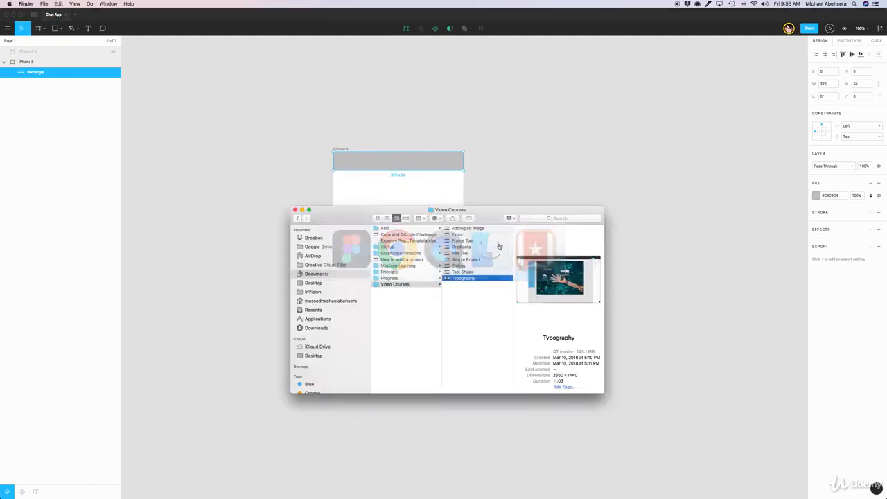
click(295, 209)
key(super+Tab)
key(super+Tab)
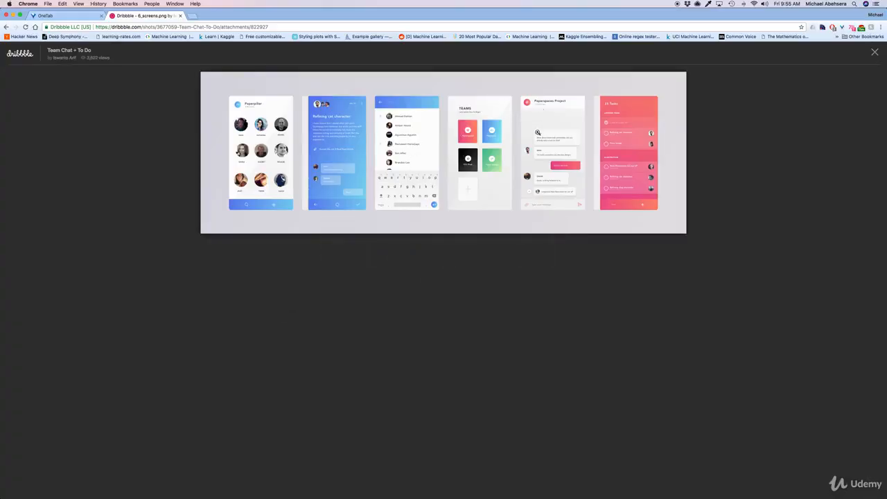
key(super+Tab)
key(super+Tab)
key(super+Tab)
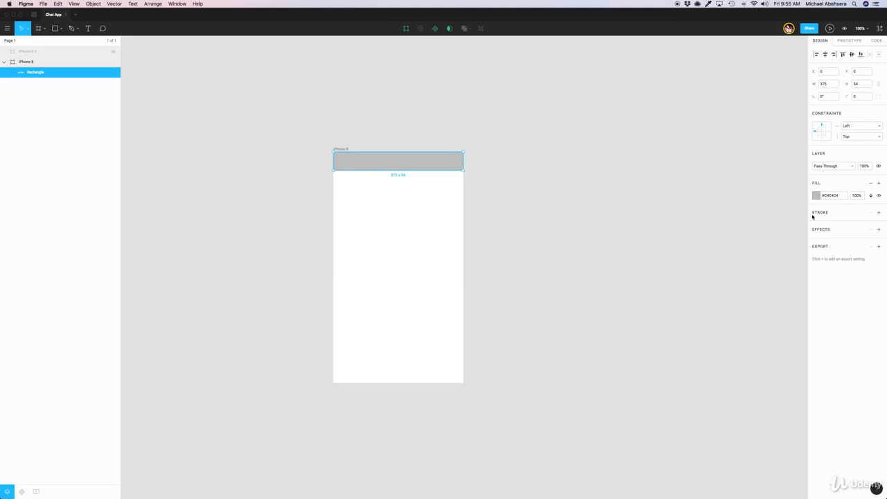
Change the header rectangle's fill to white, #FFFFFF.
click(816, 195)
drag(774, 230, 705, 206)
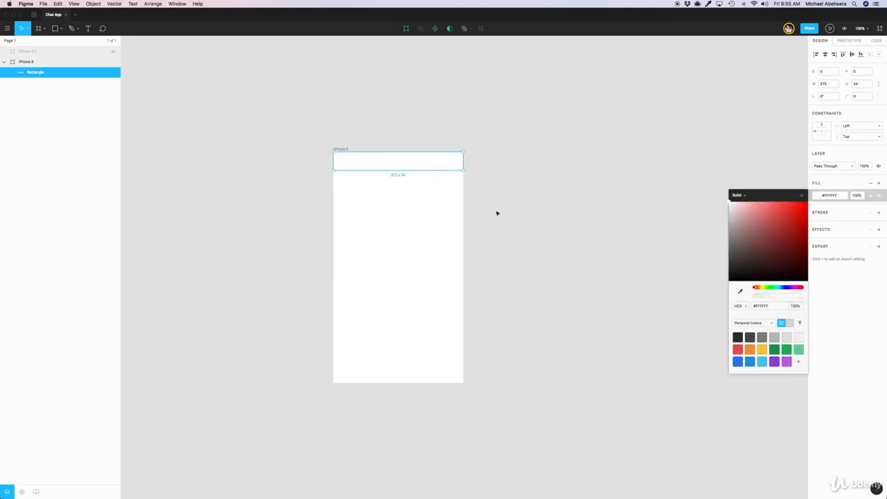
click(391, 211)
Add a drop shadow to the header rectangle with a blur of 30 and a Y offset of 5.
click(423, 164)
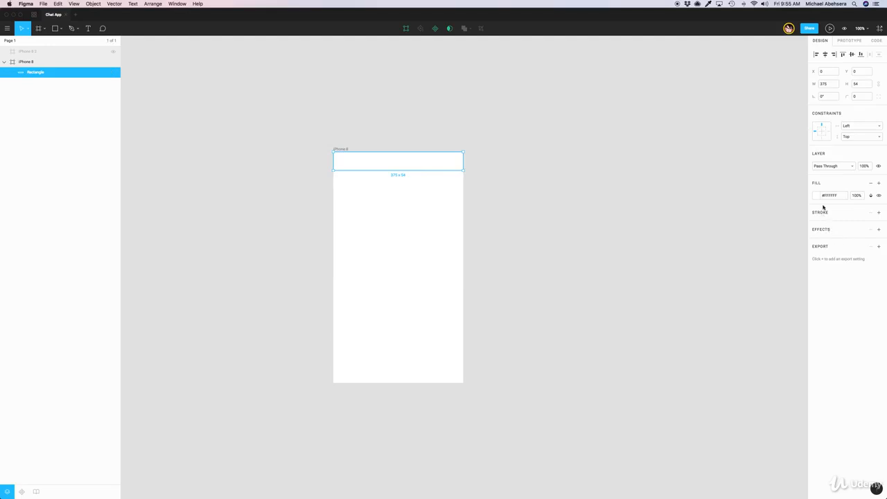
click(878, 229)
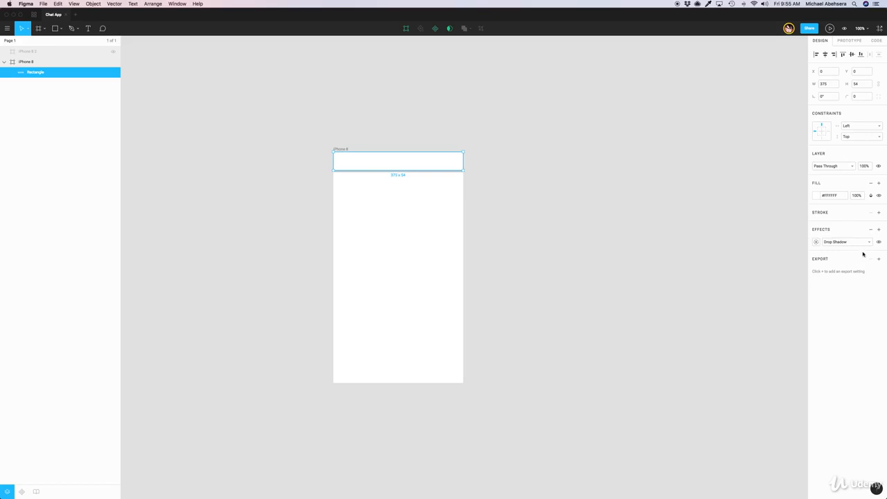
click(815, 242)
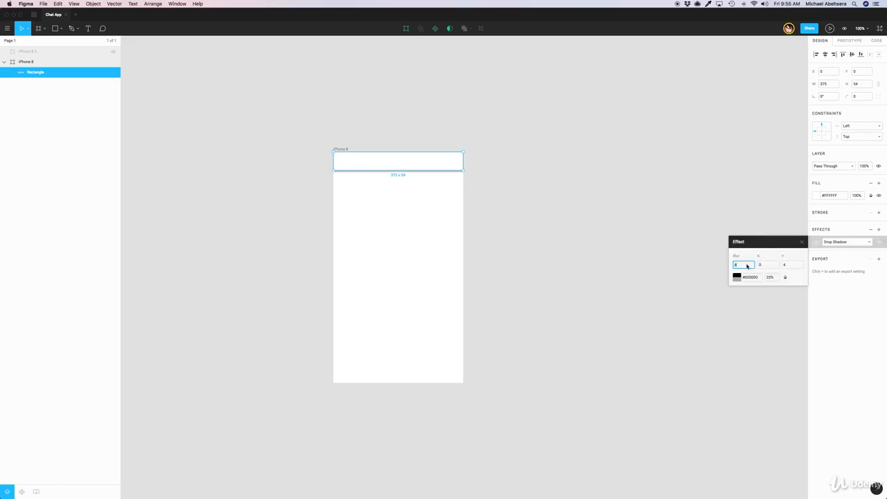
text(10)
key(Return)
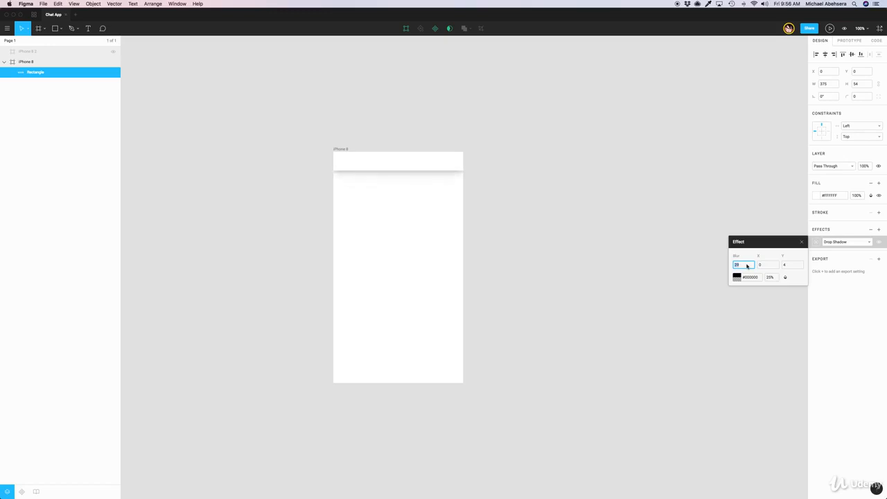
click(784, 264)
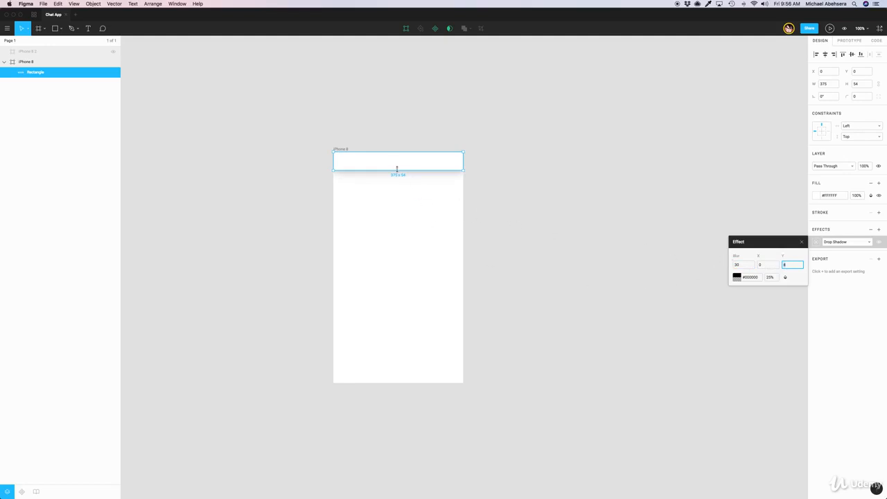
text(8)
key(Return)
Lower the opacity of the header's black drop shadow to 8%.
click(756, 278)
drag(680, 378, 679, 379)
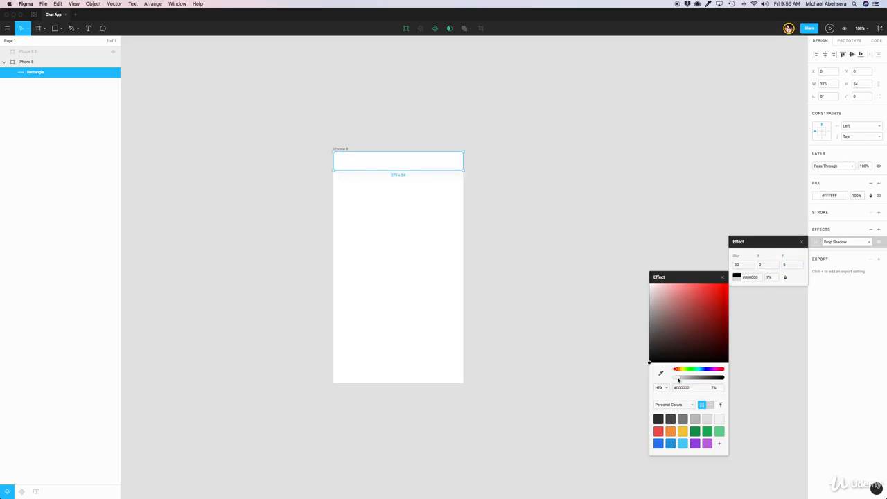
drag(678, 379, 680, 379)
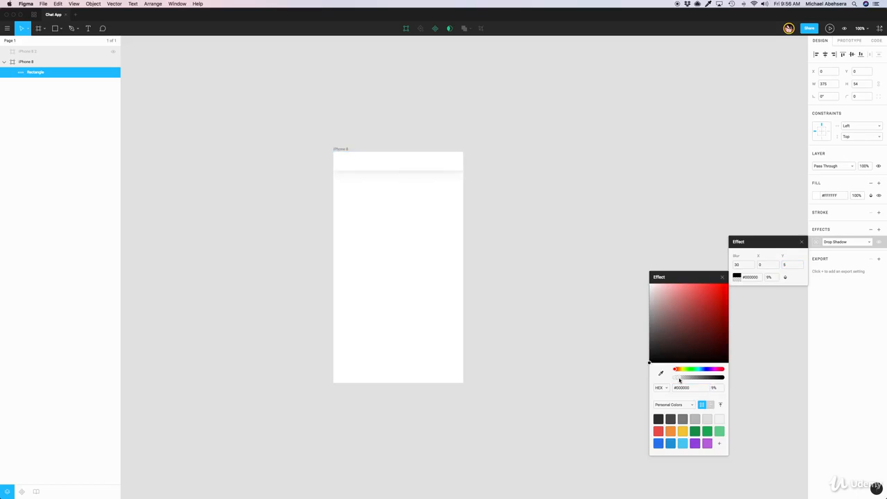
drag(679, 381, 678, 380)
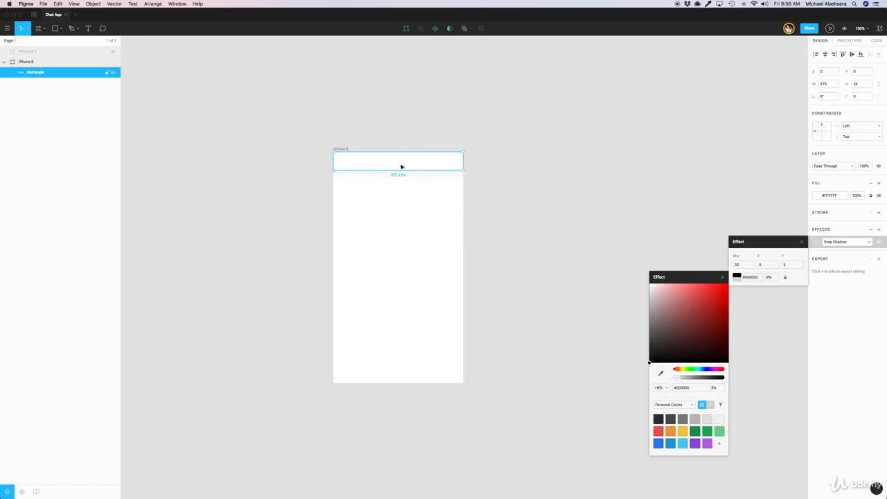
click(509, 224)
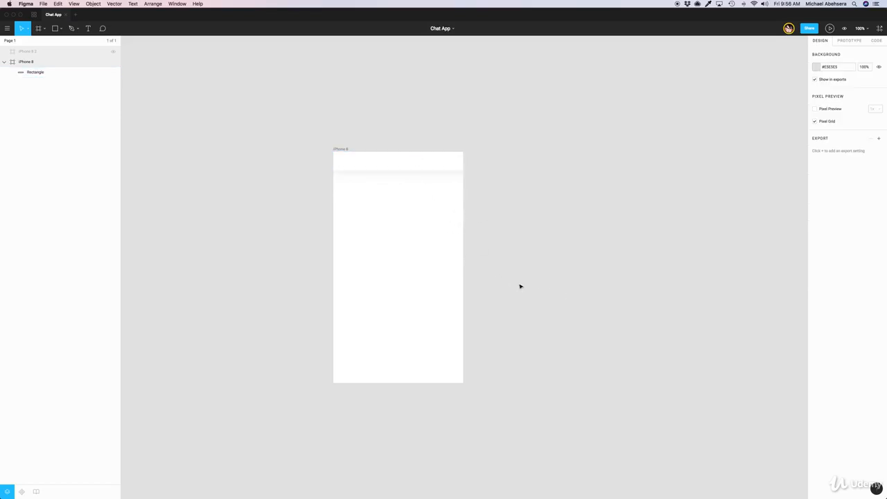
Compare the header shadow with the Dribbble reference in Chrome and return to Figma.
key(super+Tab)
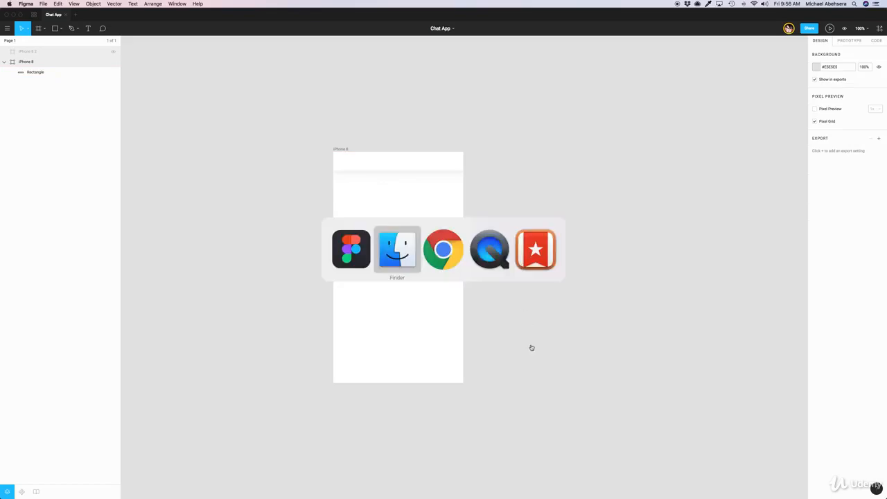
key(super+Tab)
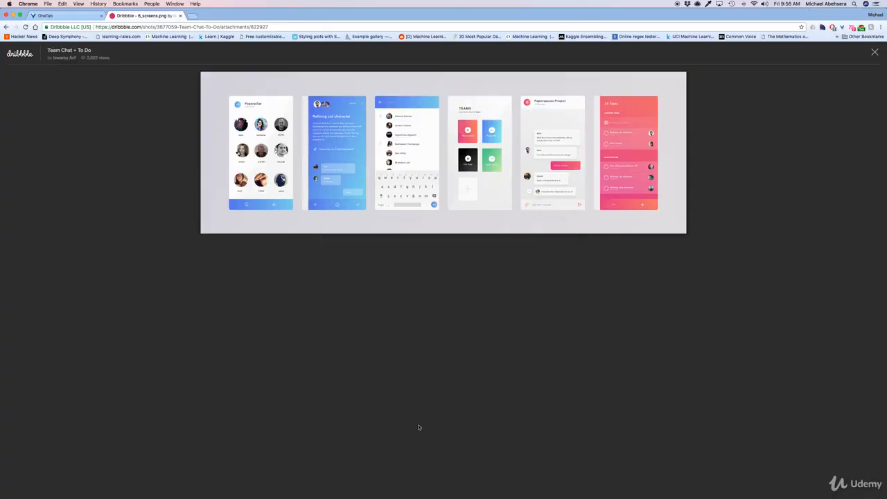
key(super+Tab)
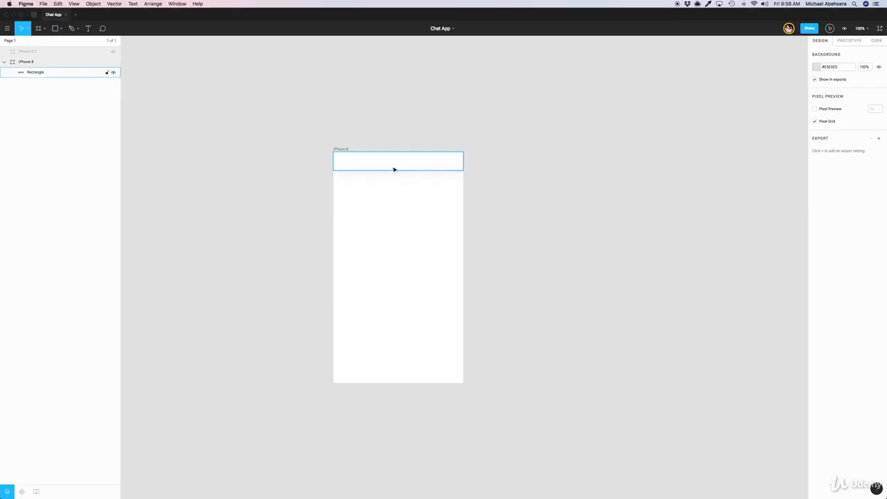
Raise the opacity of the header rectangle's drop shadow slightly.
click(393, 169)
click(816, 241)
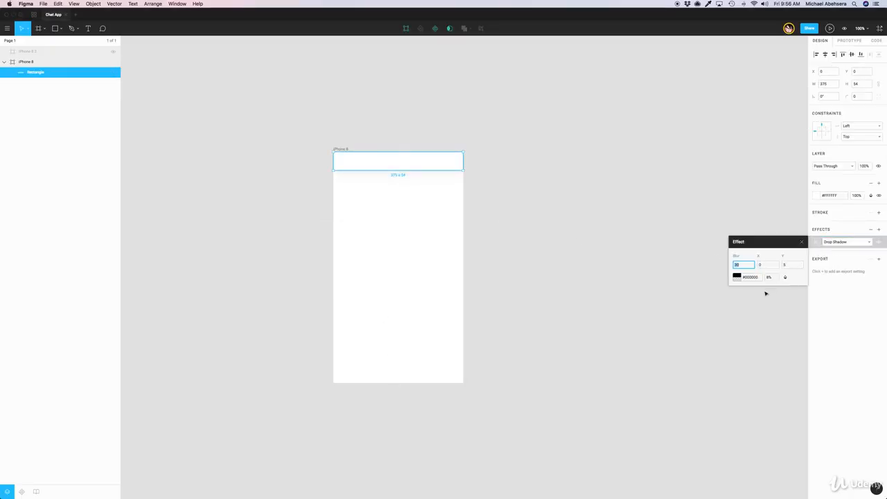
click(769, 277)
key(Up)
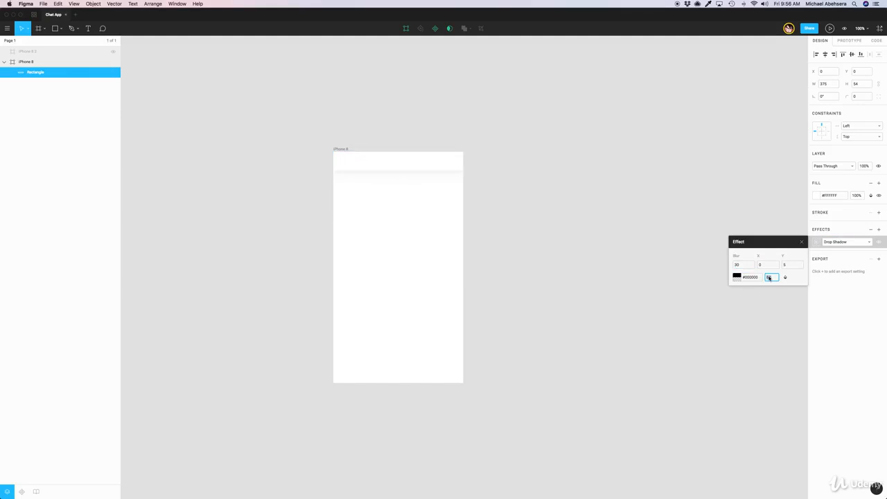
click(628, 293)
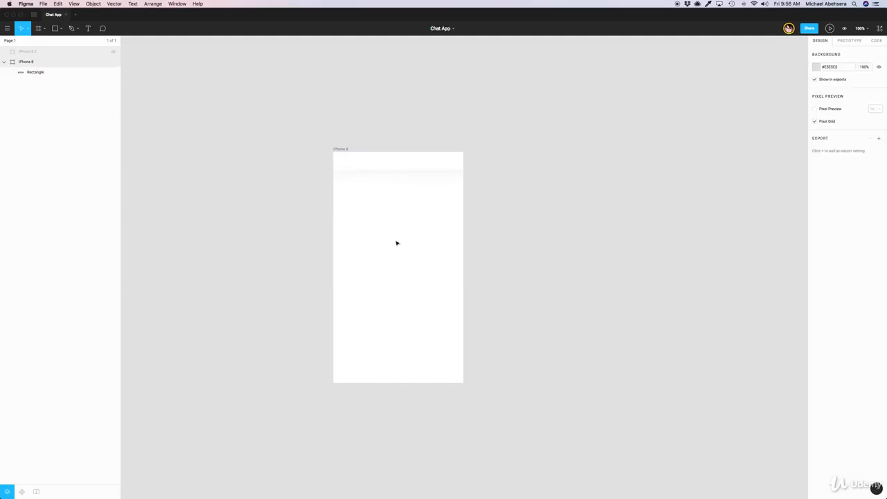
Select the iPhone 8 frame, then switch to Chrome and copy the reference chat screen's background colour as HTML/CSS F0F0F0 with Color Picker.
click(338, 147)
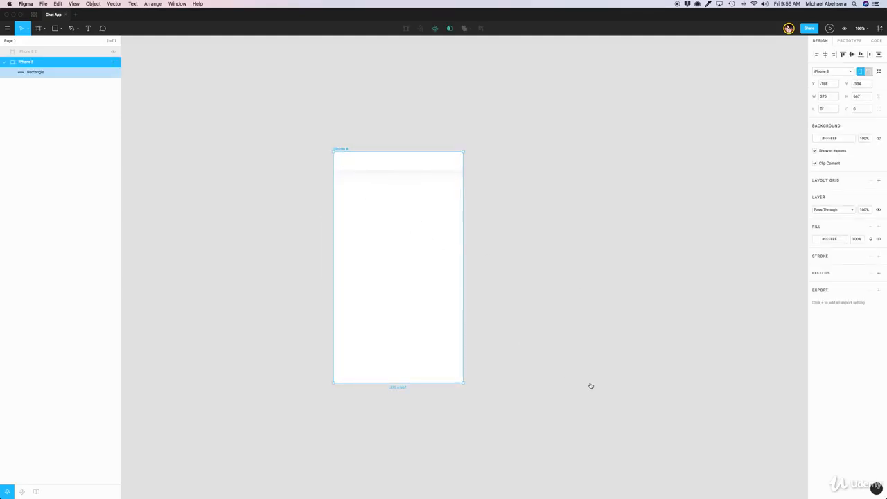
key(super+Tab)
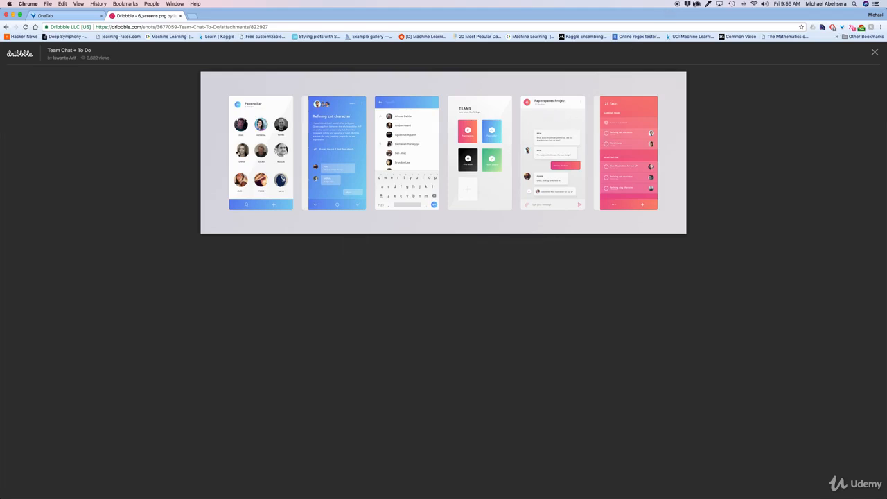
click(708, 3)
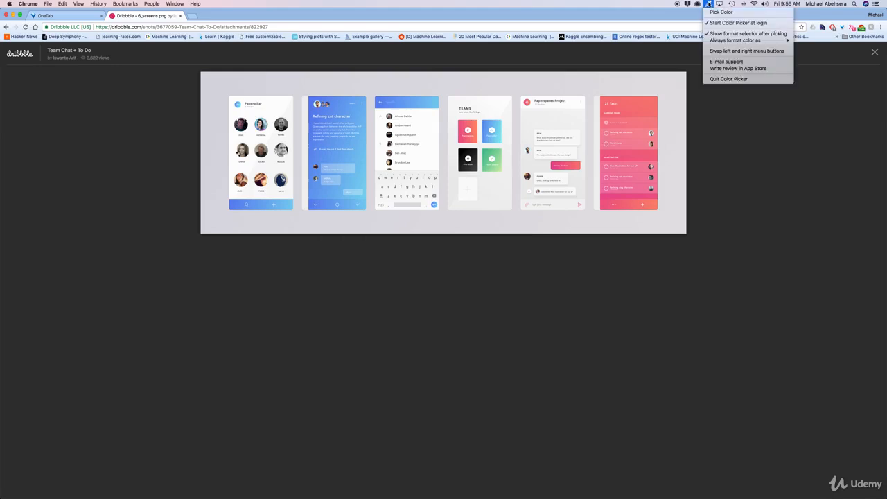
click(709, 12)
click(712, 12)
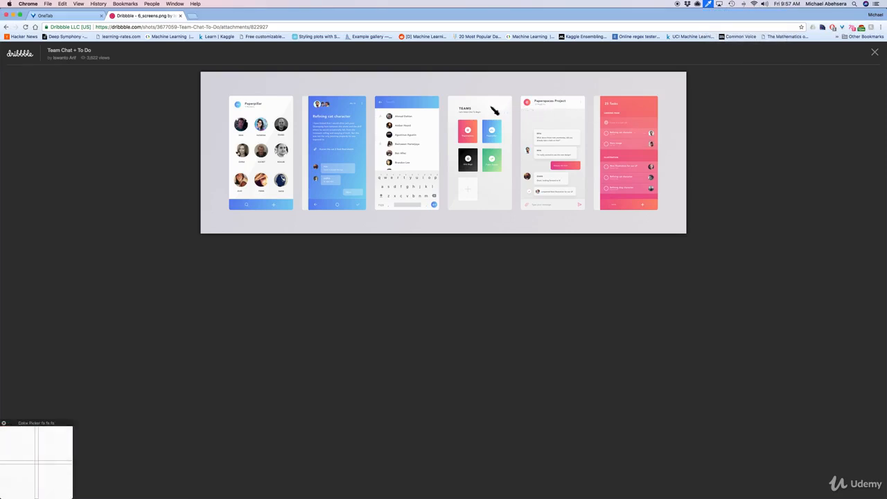
right_click(544, 124)
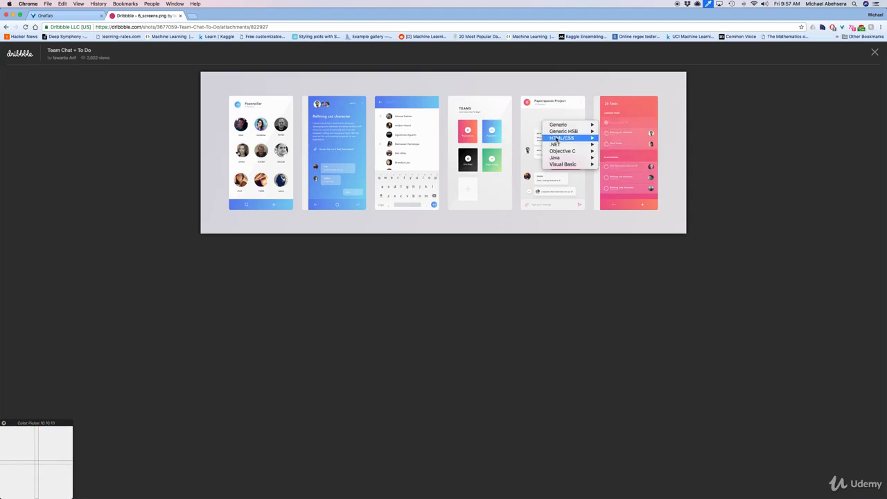
mouse_move(564, 139)
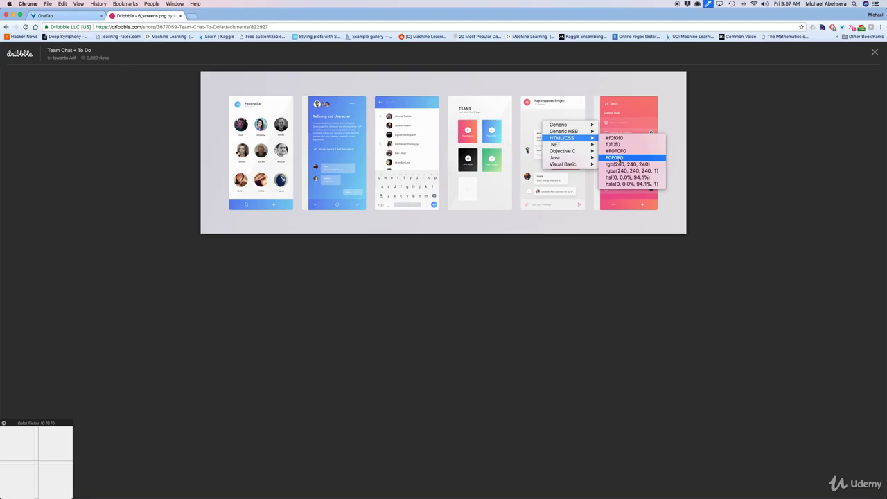
click(627, 159)
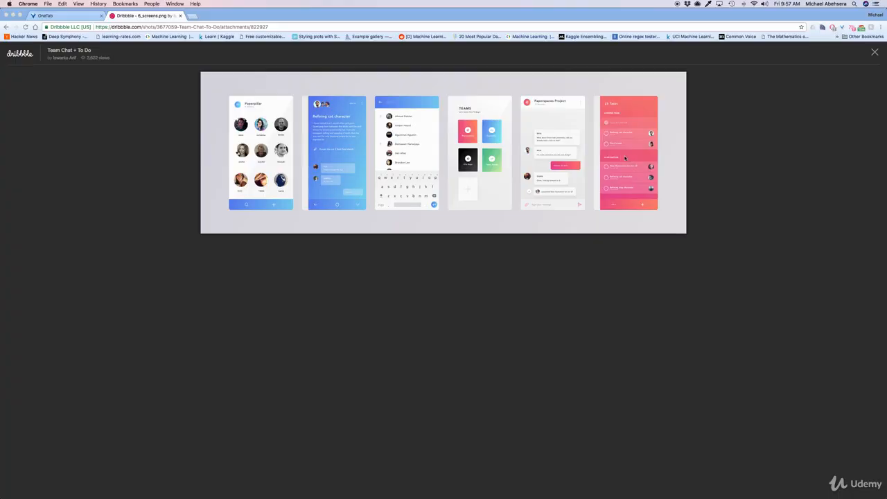
Switch back to Figma and set the iPhone 8 frame's background colour to #F0F0F0.
click(340, 483)
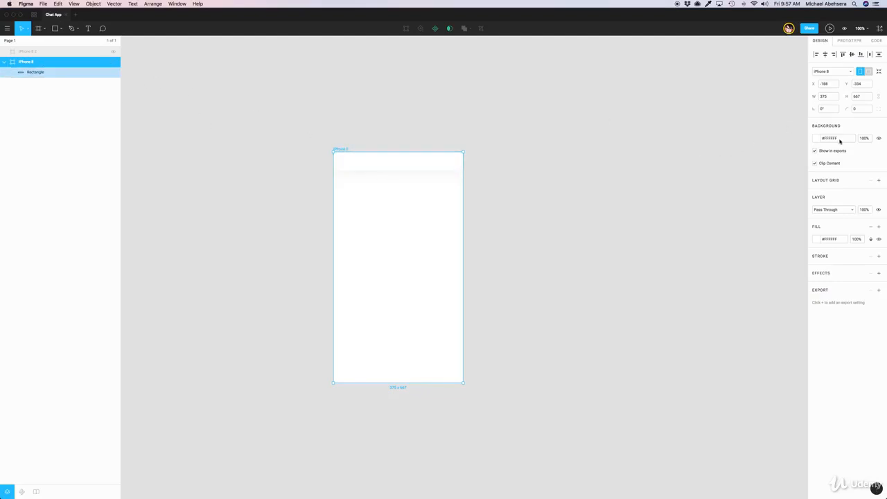
click(816, 138)
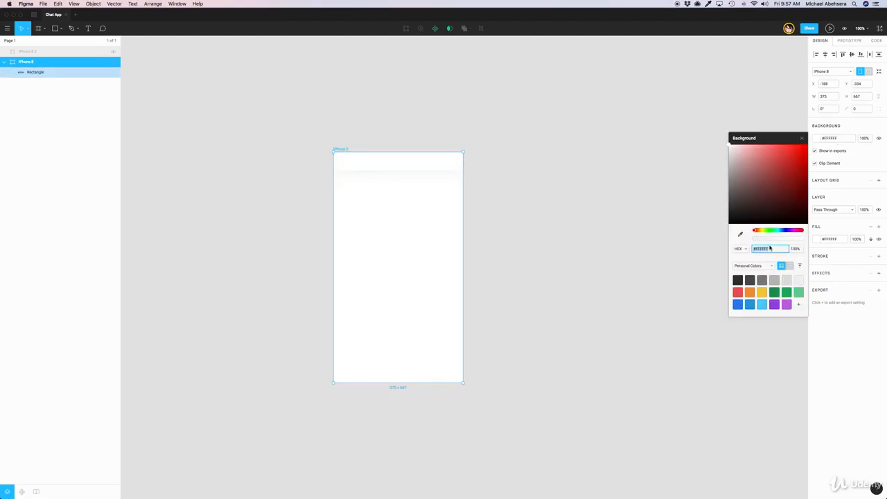
text(#F0F0F0)
key(Return)
click(532, 263)
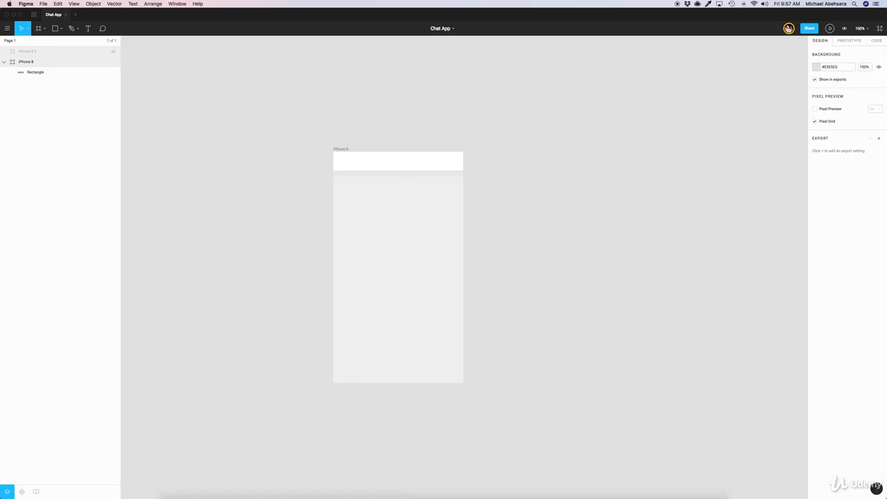
Set the header rectangle's height to 60, comparing its proportions with the Dribbble reference in Chrome.
mouse_move(390, 496)
click(509, 483)
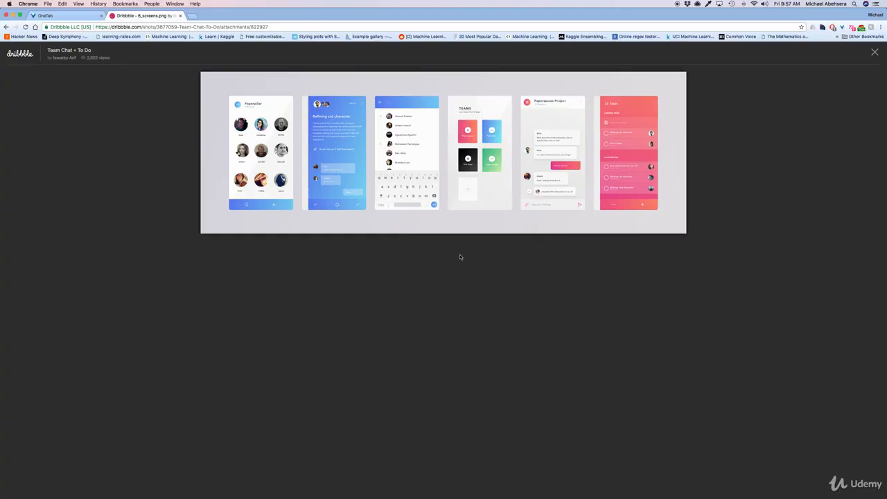
key(super+Tab)
click(423, 164)
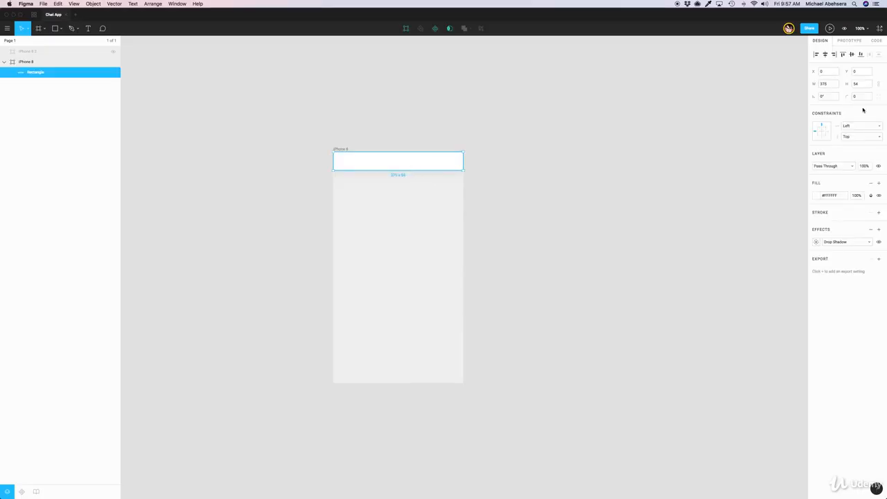
click(859, 85)
key(Up)
key(Up)
key(Up)
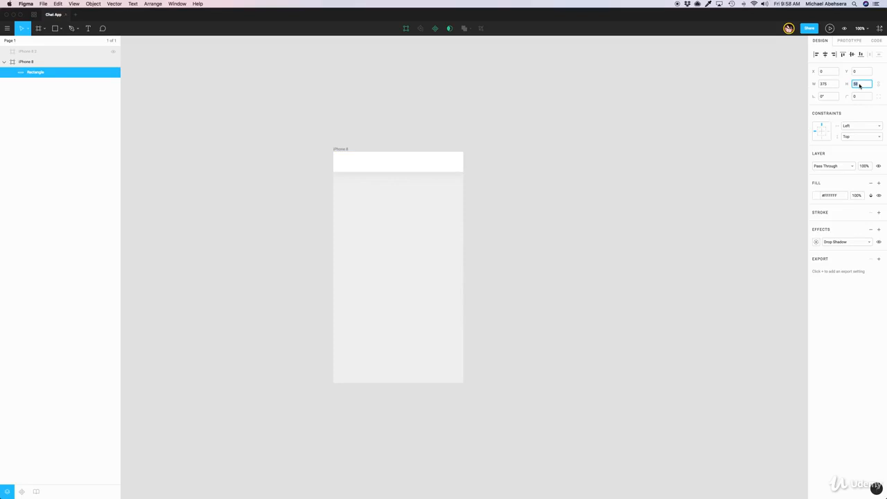
key(Up)
key(Up)
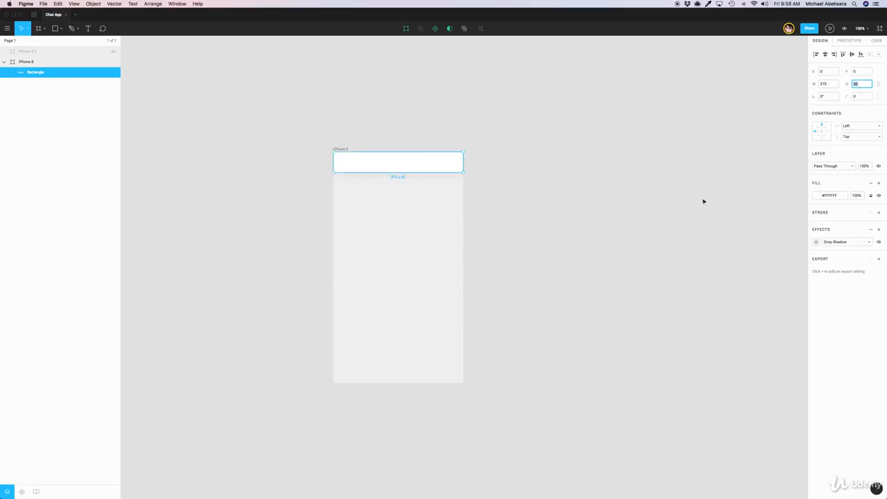
key(super+Tab)
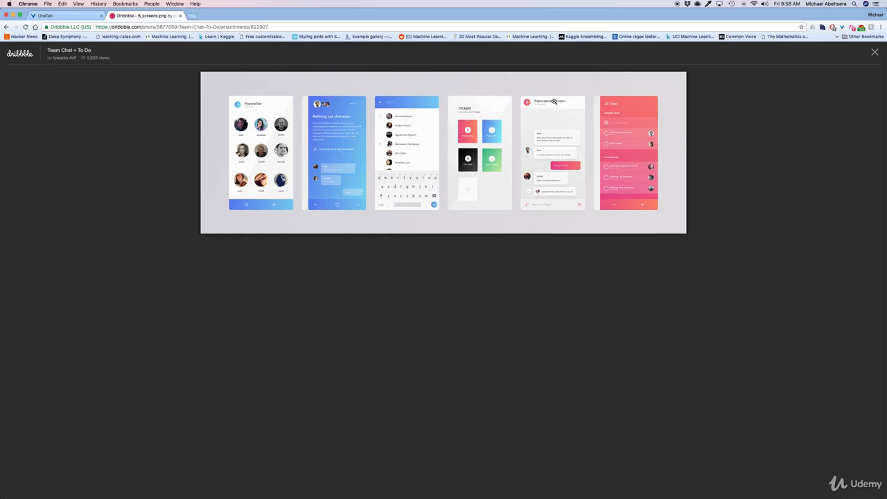
key(super+Tab)
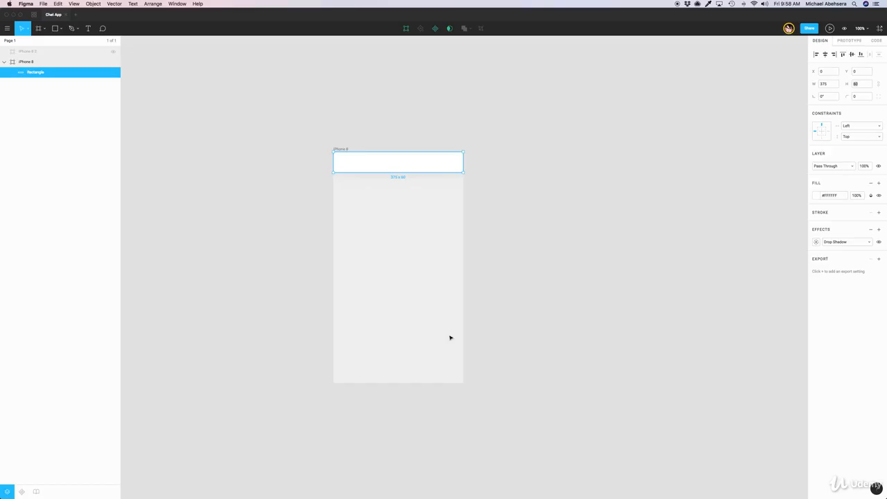
Add the title text "Our Chat App Project" inside the header bar, consulting the Dribbble reference in Chrome.
click(363, 200)
key(t)
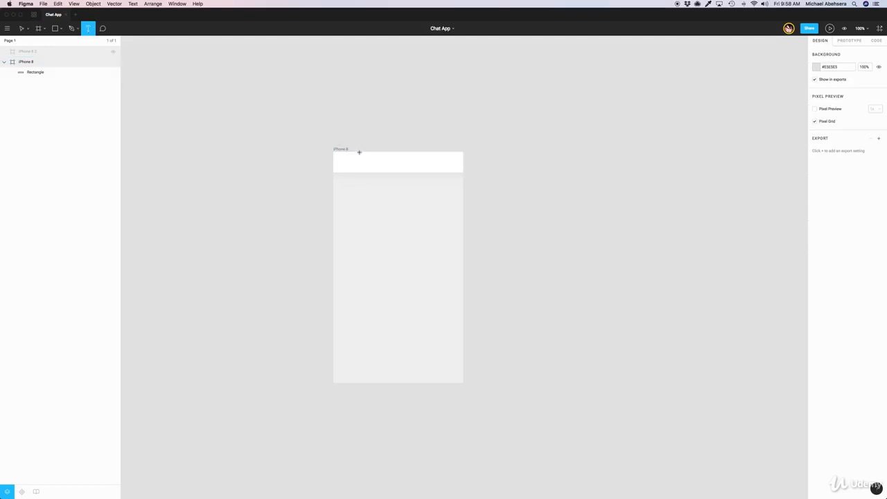
click(349, 157)
key(super+Tab)
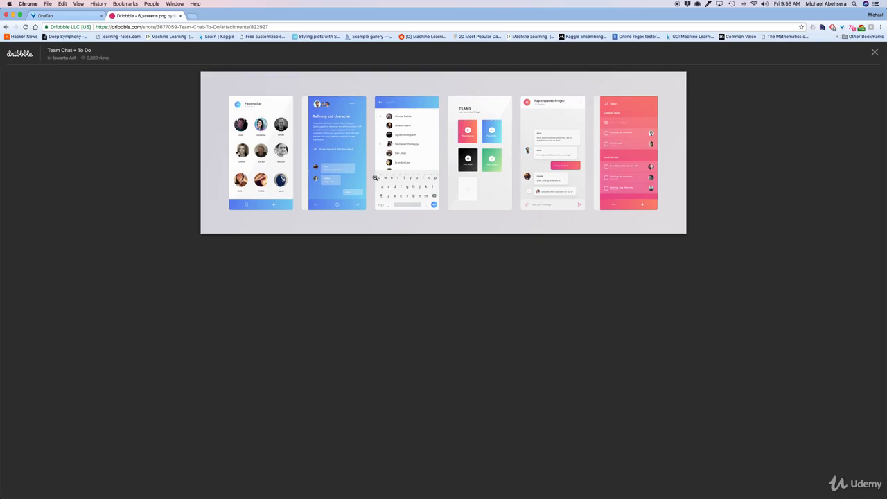
key(super+Tab)
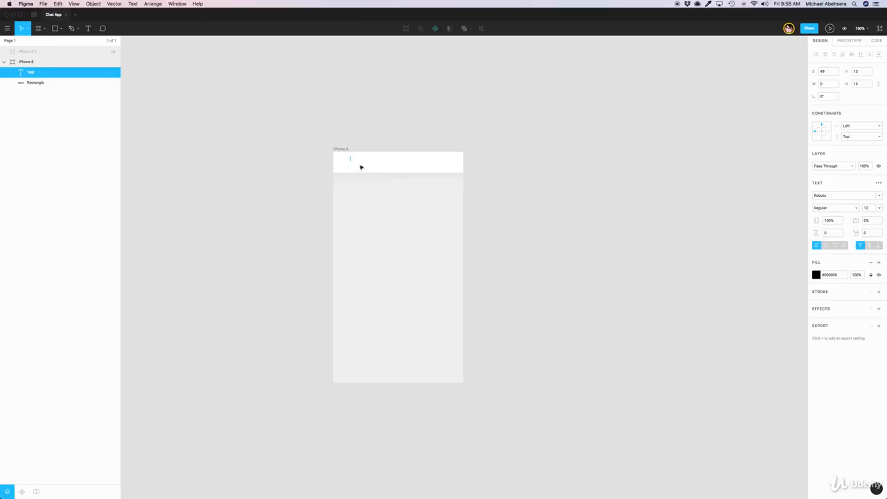
text(Our Pro)
text( Chat)
text( App Project)
Make the whole header title Bold at font size 16 and compare it with the Dribbble reference in Chrome.
key(super+a)
click(837, 207)
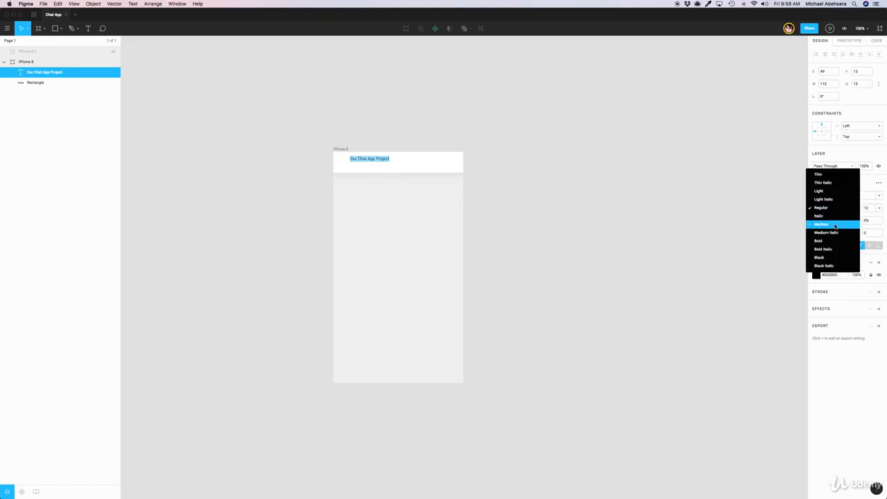
click(831, 239)
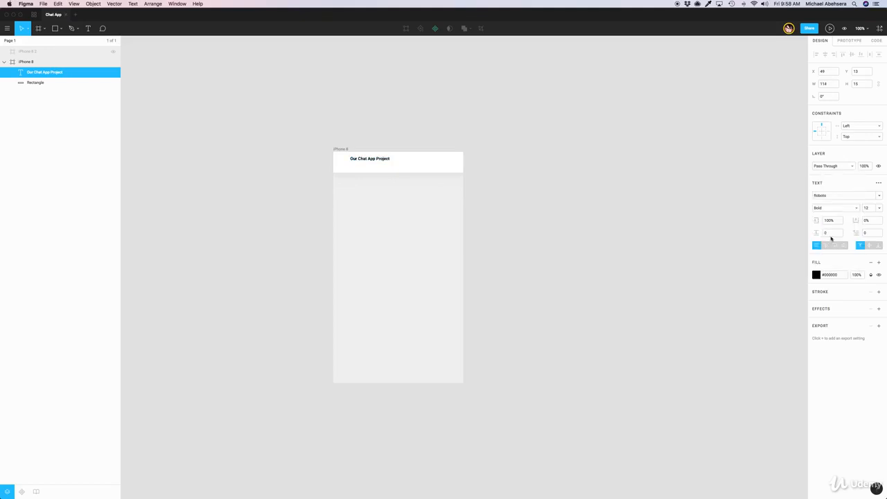
click(870, 209)
key(Up)
key(Up)
key(Up)
key(super+Tab)
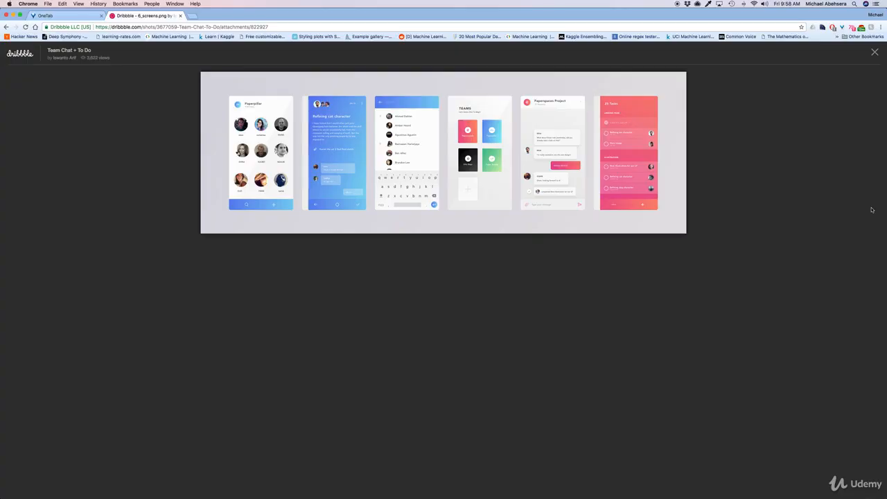
key(super+Tab)
key(Escape)
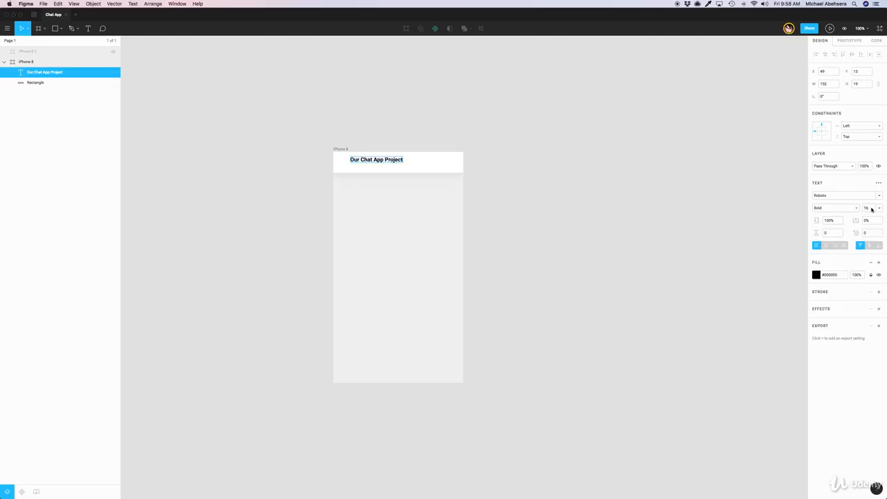
Set the header title's font size to 15.
click(867, 208)
double_click(366, 165)
click(866, 208)
text(15)
key(Return)
key(Return)
Check the title's weight against the Dribbble reference in Chrome and change the entire header title to Medium.
double_click(389, 158)
key(super+Tab)
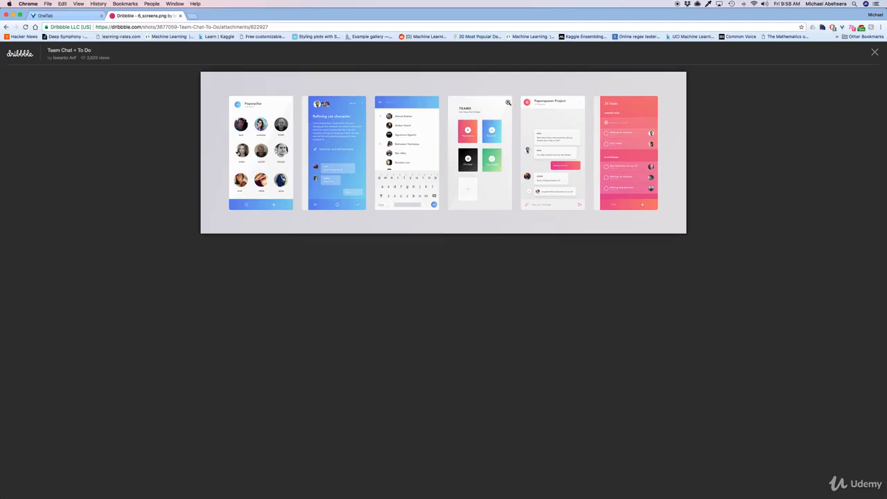
key(super+Tab)
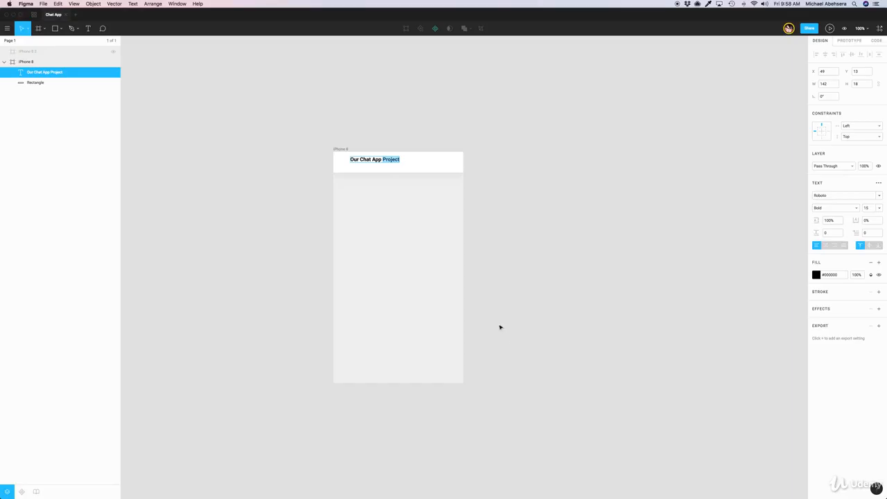
key(super+a)
click(832, 207)
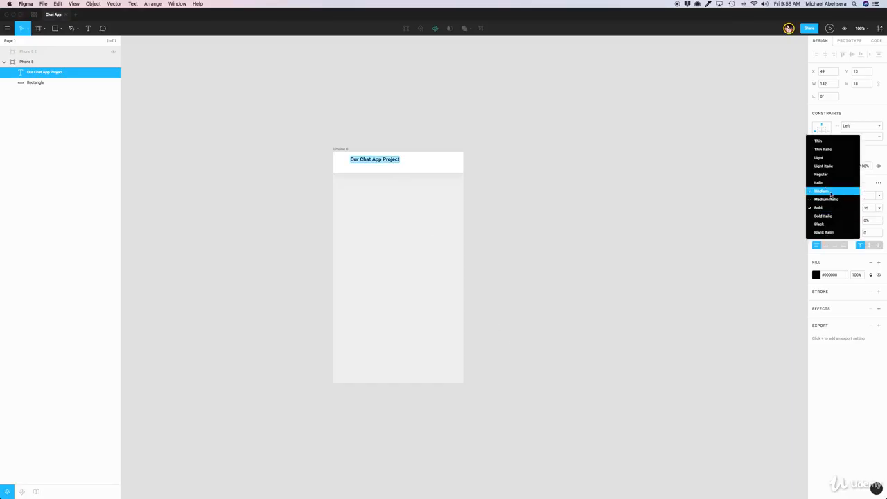
click(831, 191)
key(Escape)
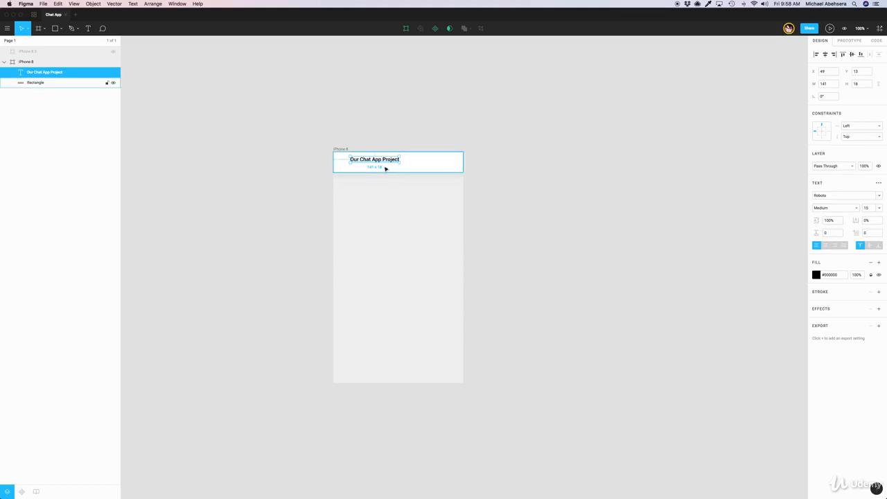
Move the header title down 6 px to a Y position of 19.
key(Down)
key(Down)
key(Down)
key(Down)
key(Down)
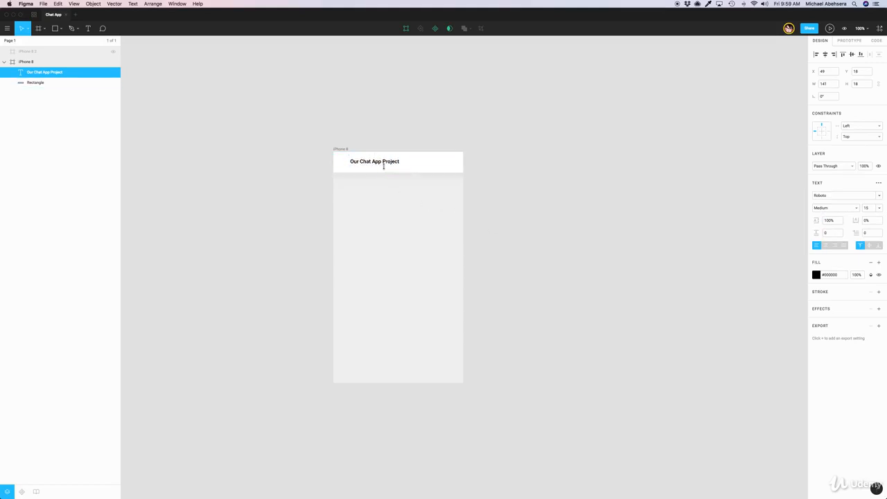
key(Down)
Change the header title's fill to dark blue-grey #26282E and compare it with the Dribbble reference in Chrome.
click(816, 275)
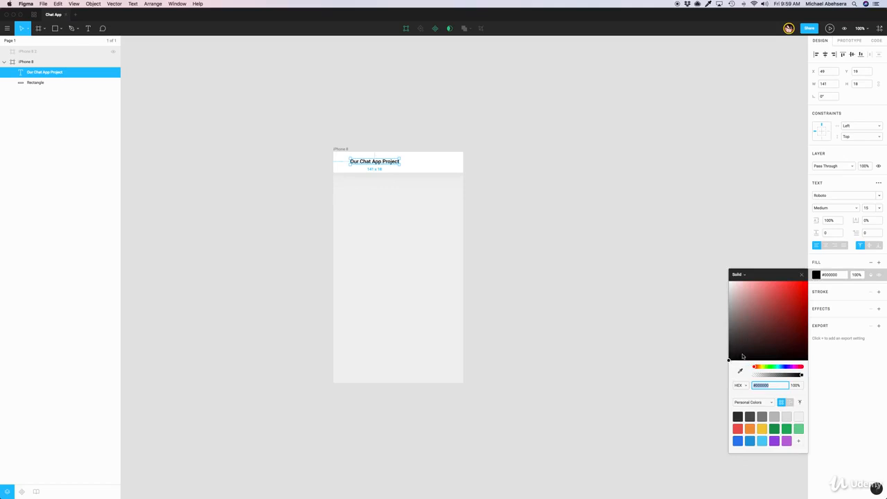
drag(782, 366, 742, 346)
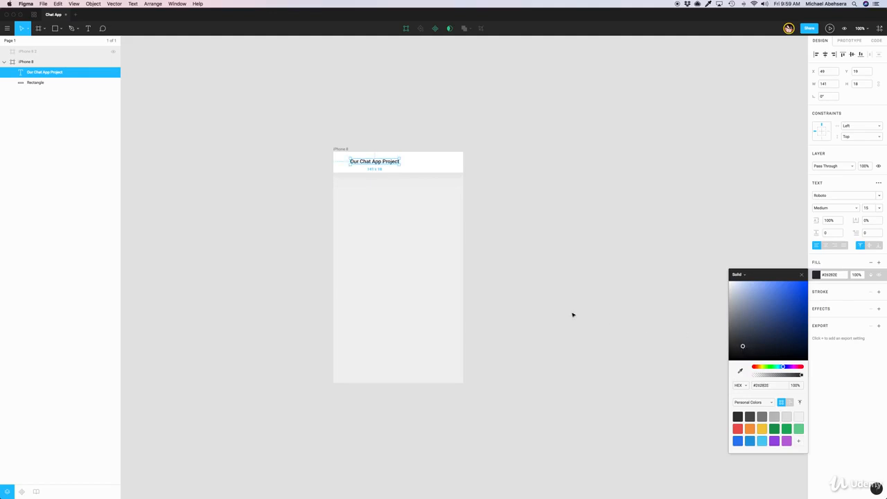
click(503, 268)
click(386, 174)
click(376, 162)
key(super+Tab)
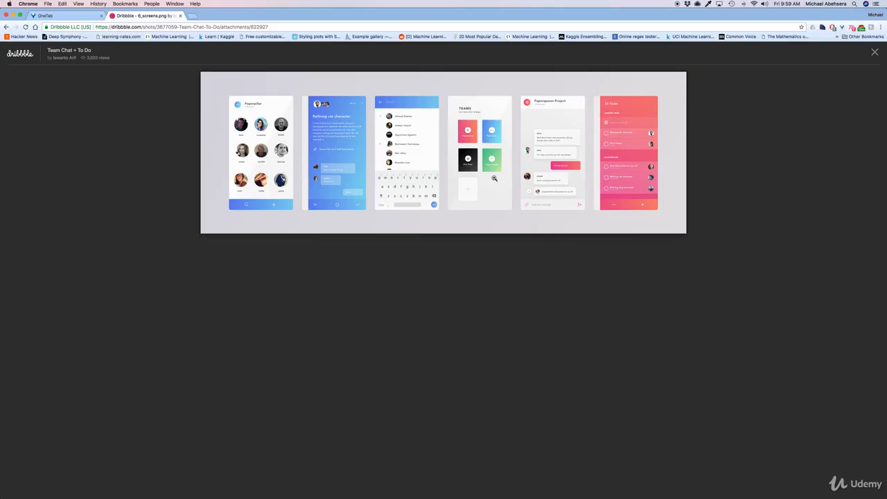
key(super+Tab)
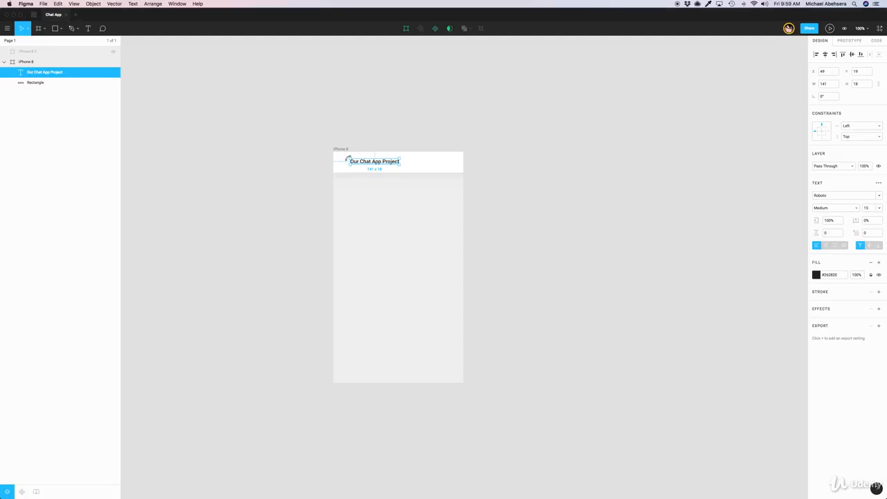
Move the header title up 5 px to a Y position of 14.
key(Up)
key(Up)
key(Up)
key(Up)
key(Up)
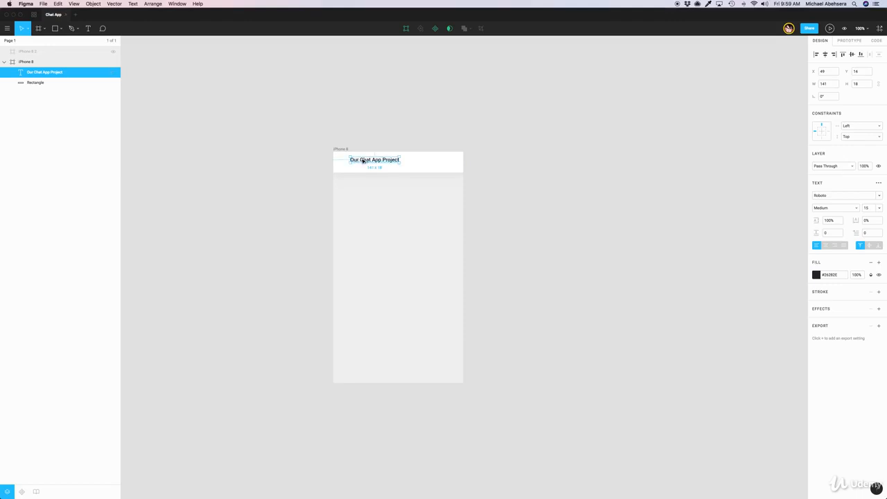
Duplicate the header title directly below the original at Y 32 and set the copy's weight to Regular.
drag(363, 160, 361, 166)
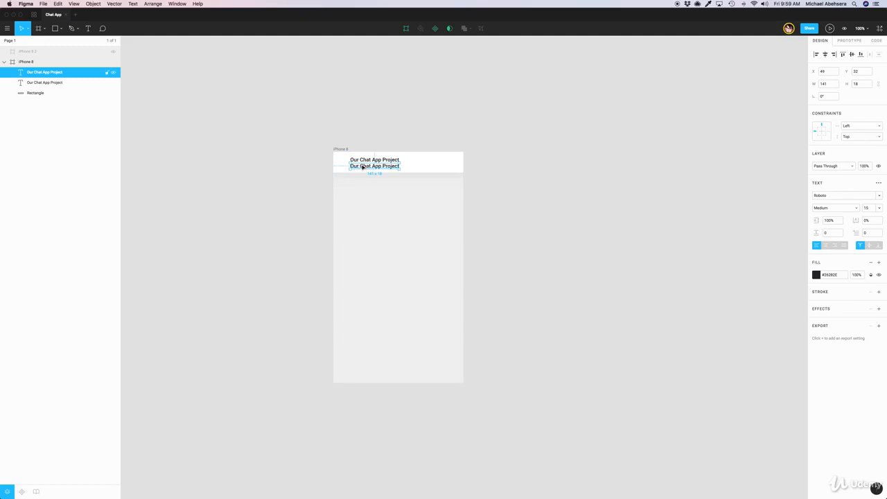
double_click(361, 166)
click(851, 208)
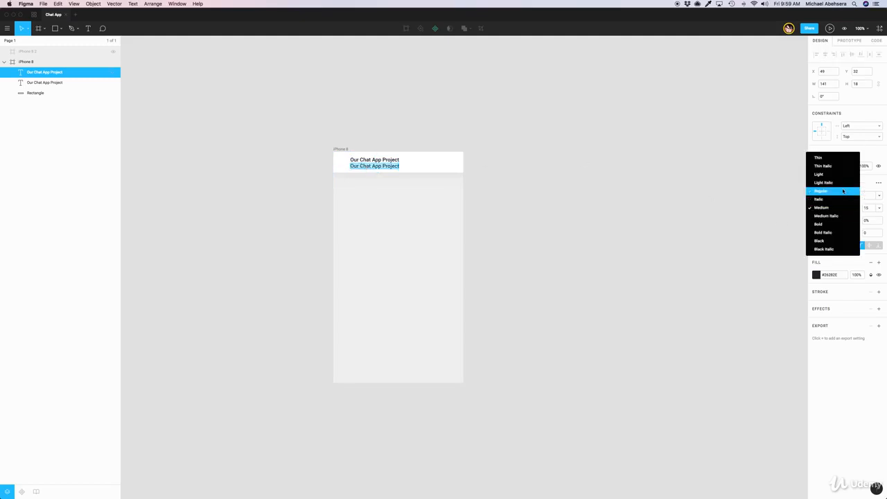
click(843, 191)
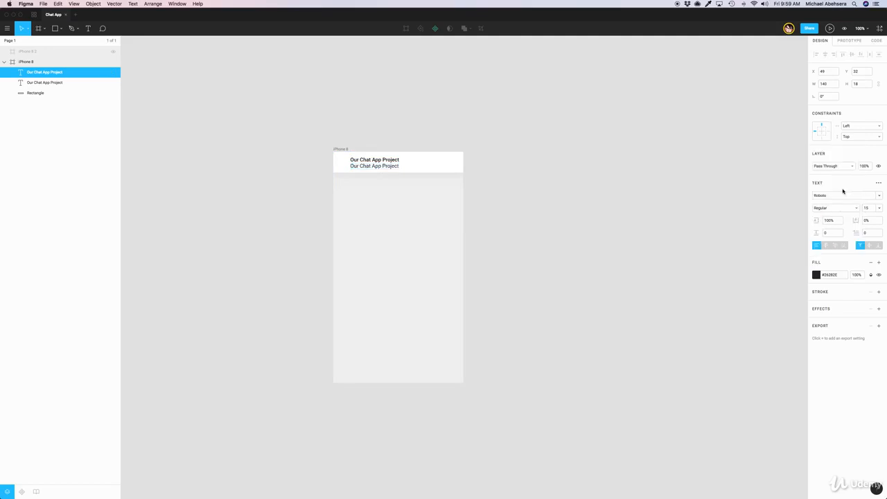
Set the duplicated text's font size to 12 and replace its wording with "12 Members".
click(870, 208)
text(12)
key(Return)
text(12 Members)
Change the "12 Members" fill to light blue-grey #AAB1BF and lower the text to a Y position of 36.
key(super+a)
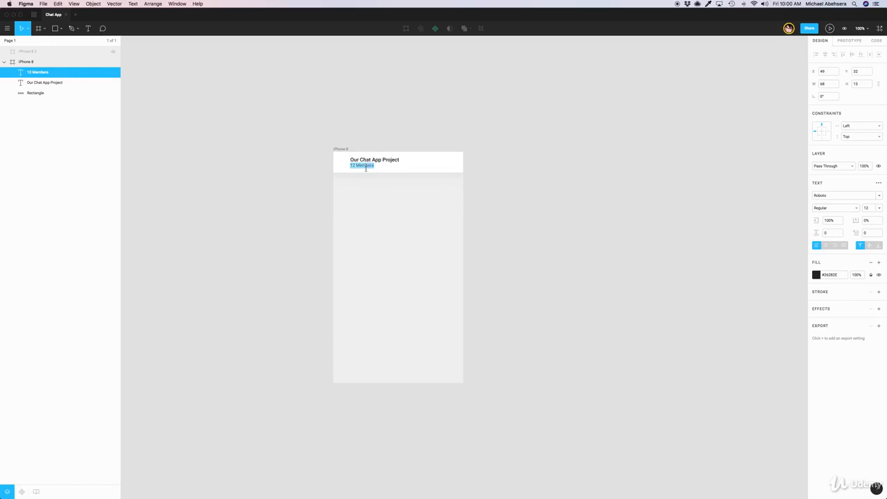
click(817, 275)
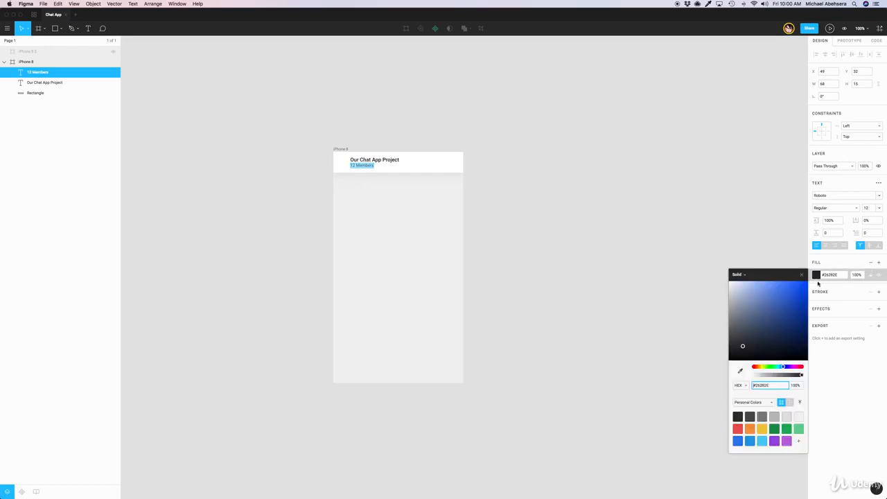
click(736, 305)
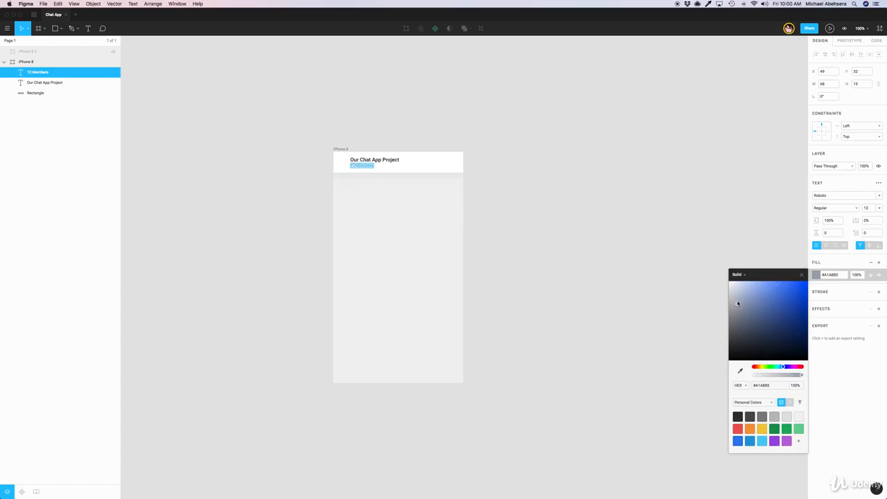
drag(737, 303, 738, 304)
key(Escape)
key(Escape)
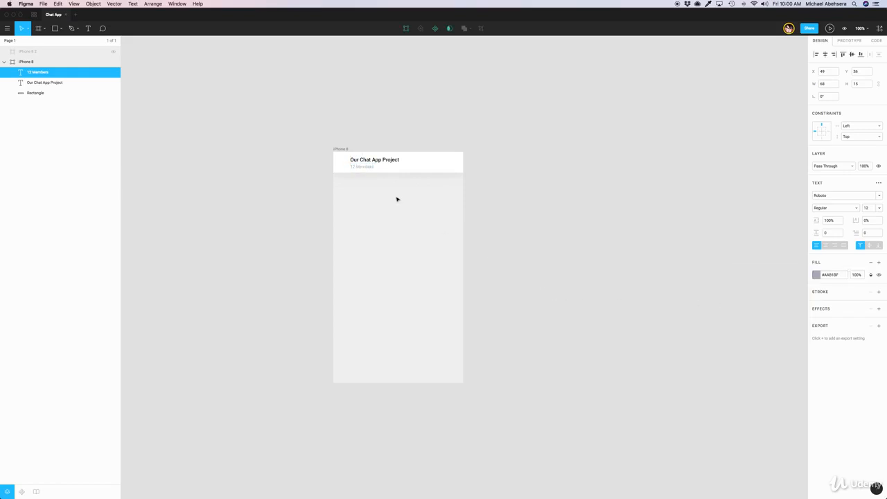
Move both header text lines together to X 51 with the title at Y 12, checking the Dribbble reference in Chrome.
click(386, 192)
click(367, 168)
shift+click(45, 84)
key(Up)
key(Up)
key(Up)
key(Up)
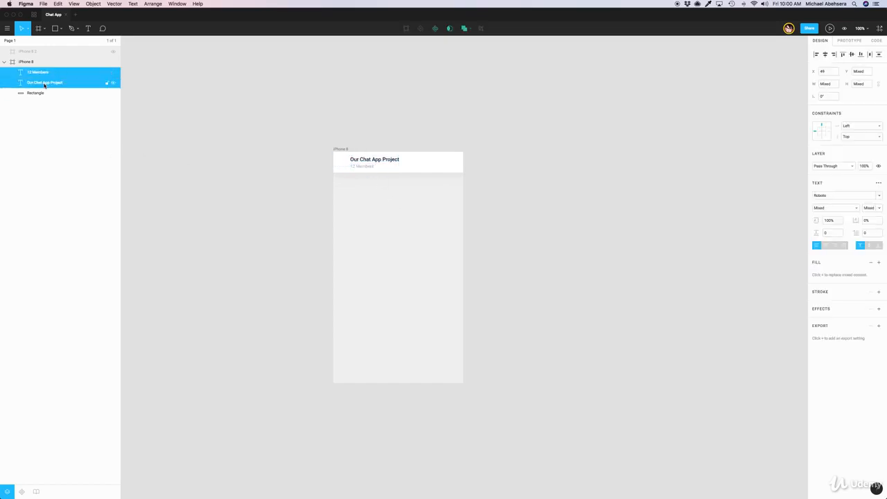
key(Down)
key(super+Tab)
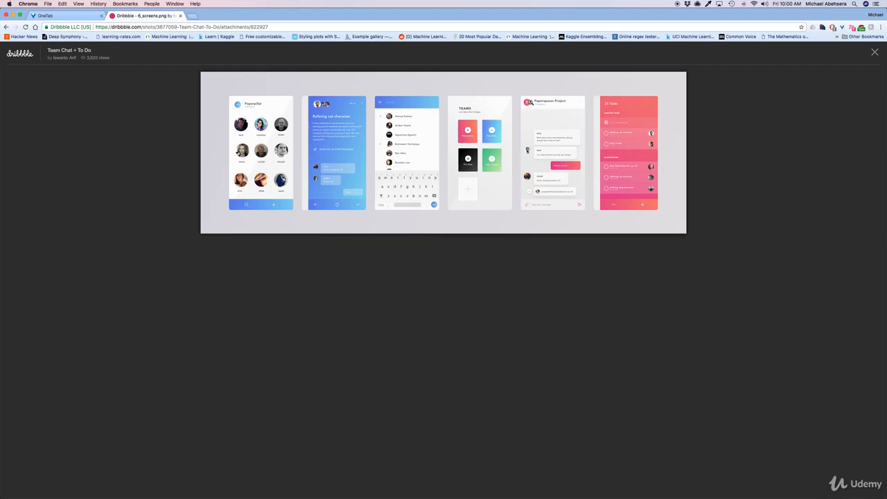
key(super+Tab)
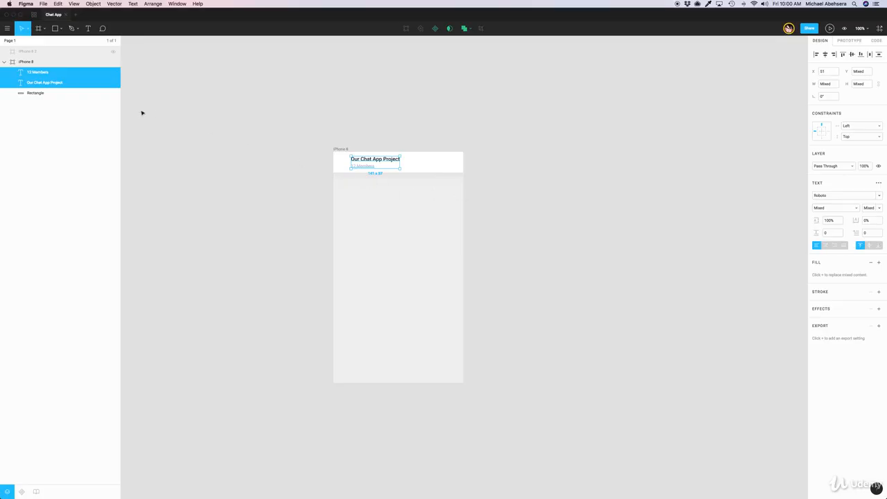
Draw a circle of about 42 × 42 px before the header text and position it at X 10, Y 9.
click(61, 29)
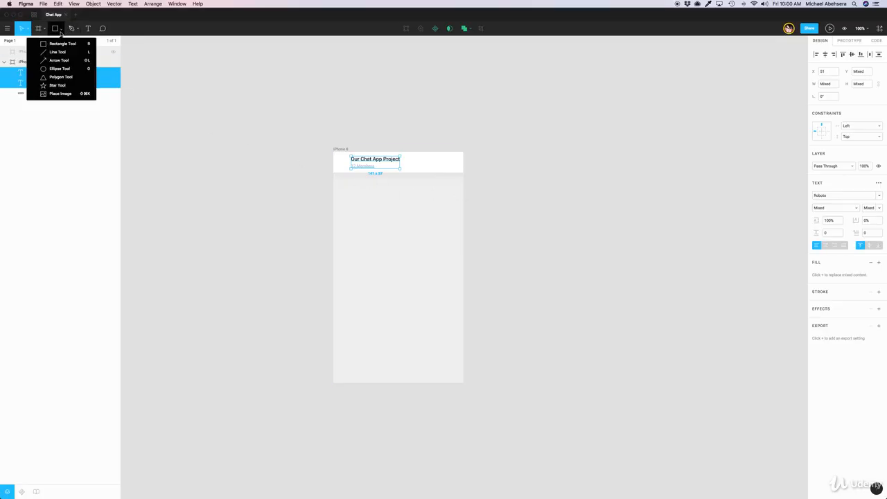
click(59, 69)
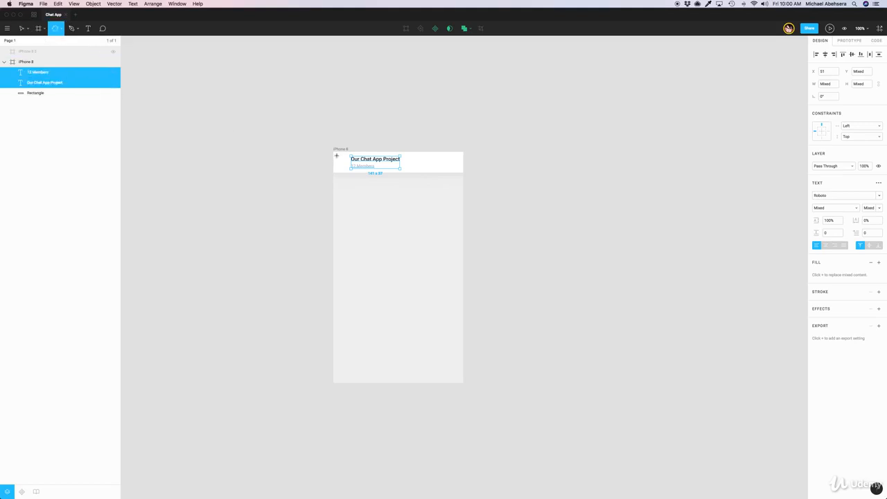
drag(340, 160, 350, 171)
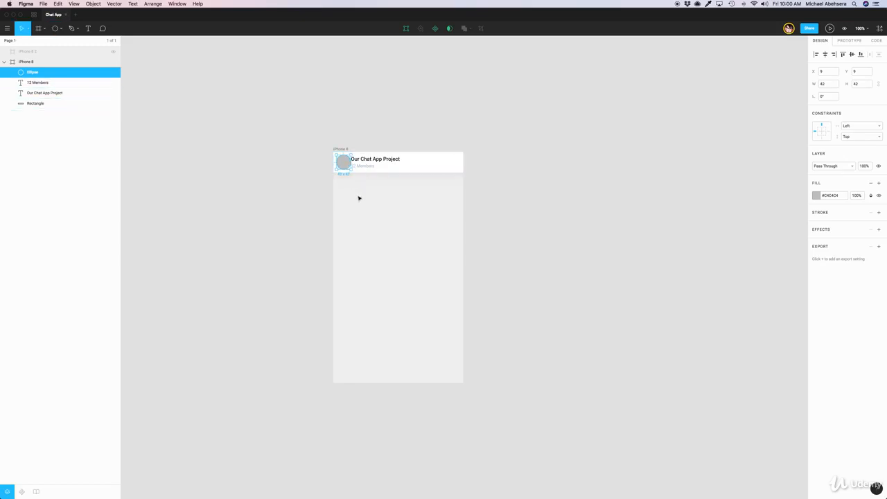
click(358, 196)
click(342, 162)
drag(343, 162, 342, 161)
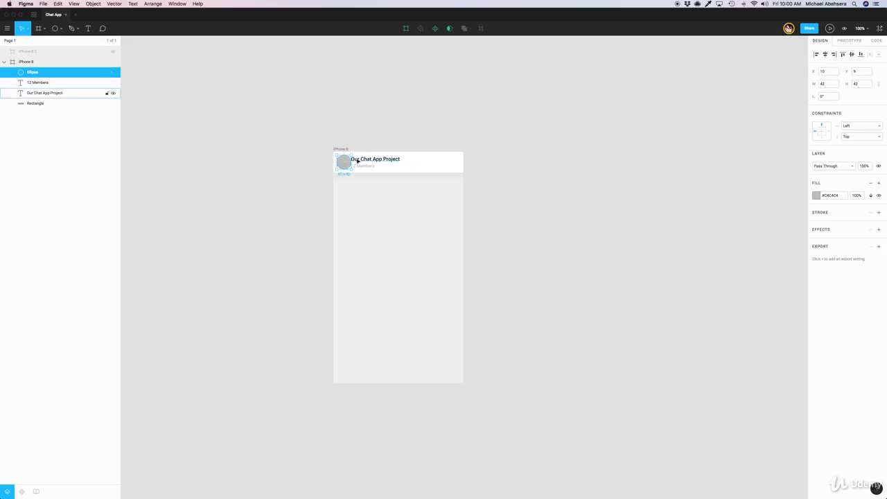
Move the title and "12 Members" text together away from the circle to an X position of 62.
click(352, 160)
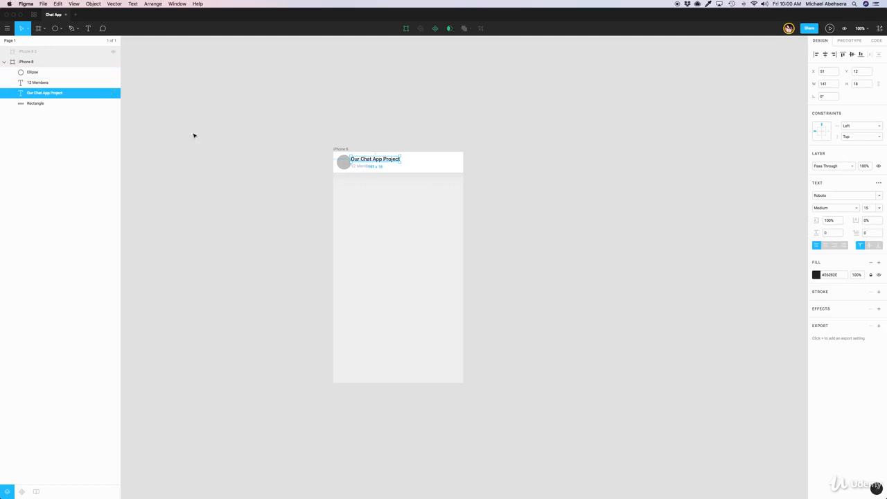
shift+click(43, 83)
key(Right)
key(Right)
key(Right)
key(Right)
key(Right)
key(Right)
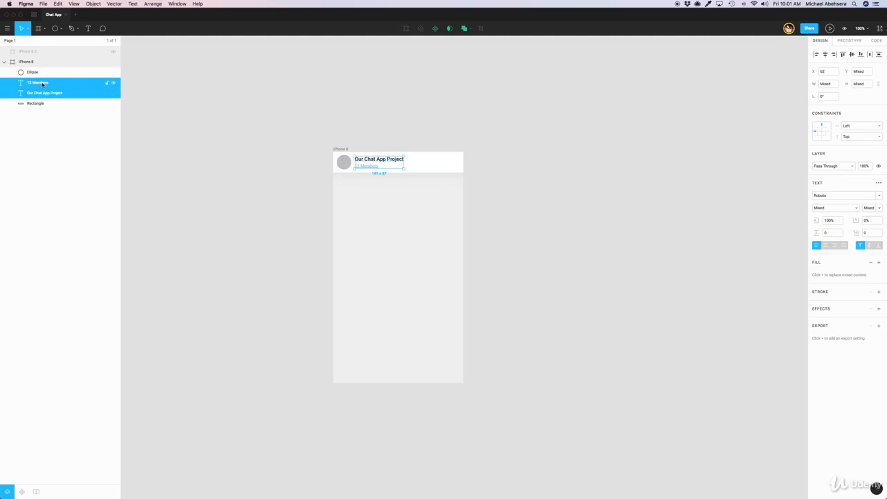
key(Up)
click(363, 228)
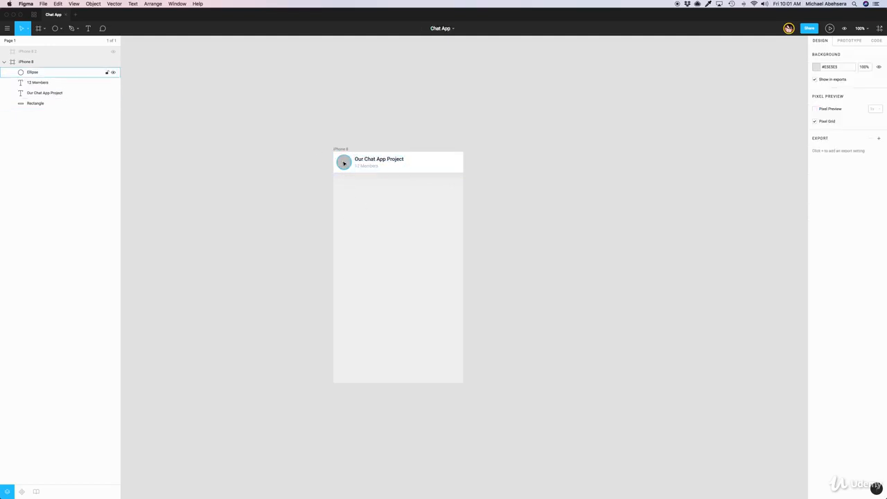
Change the header circle's fill to a linear gradient running horizontally from right to left, checking the Dribbble reference in Chrome.
click(344, 163)
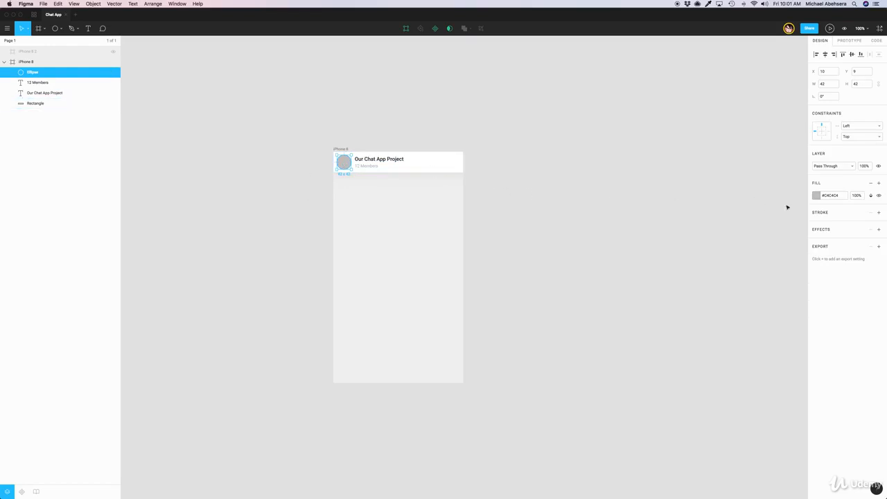
click(821, 197)
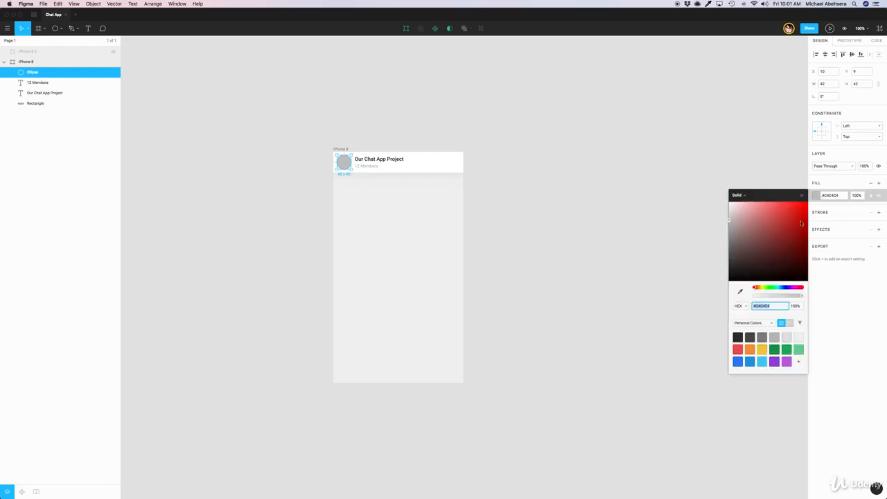
click(738, 197)
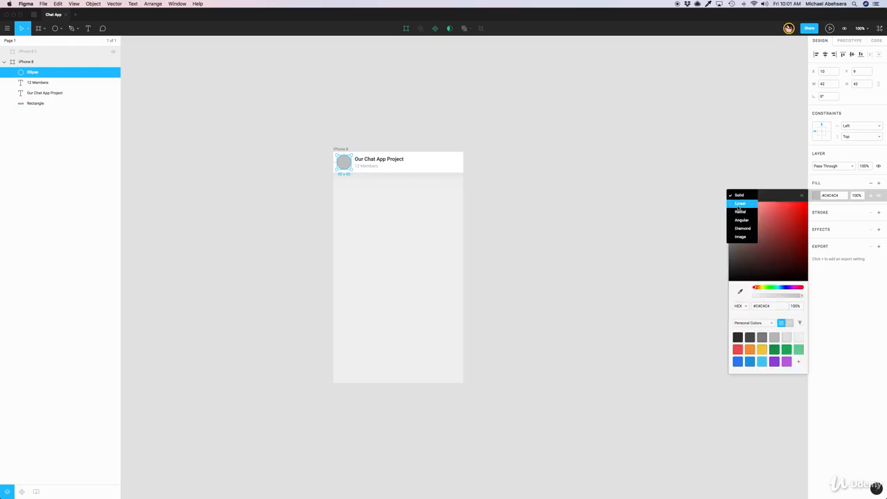
click(739, 204)
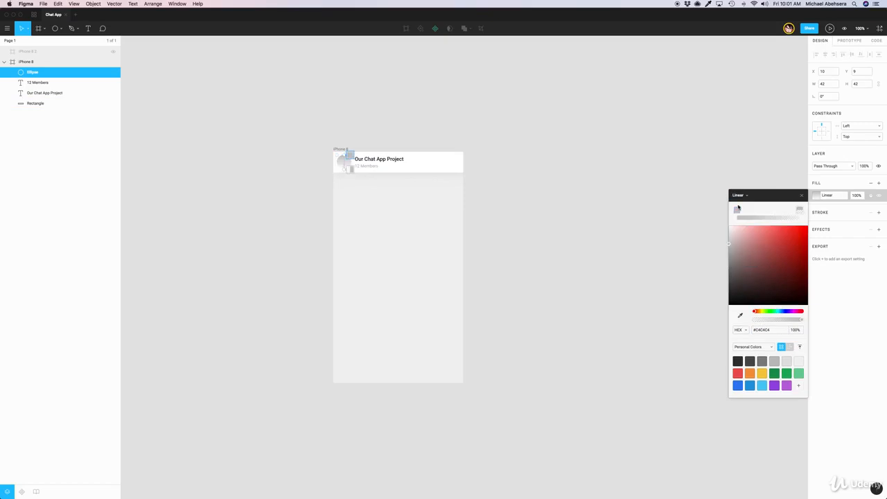
click(737, 209)
key(super+Tab)
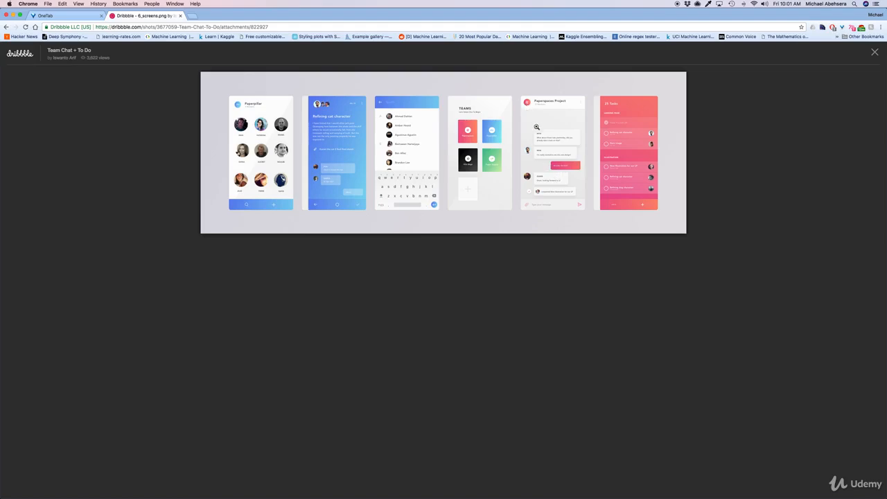
key(super+Tab)
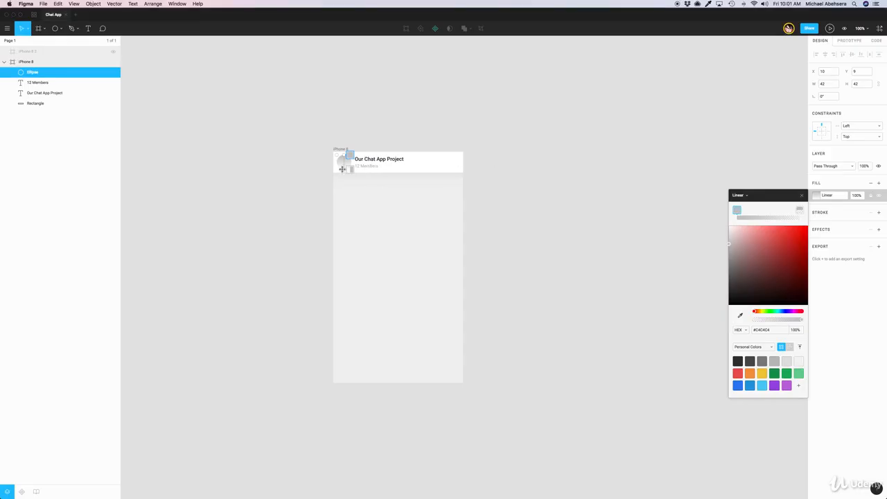
mouse_move(343, 169)
mouse_down()
mouse_move(337, 162)
mouse_move(351, 164)
mouse_up()
Sample the pink at the left edge of the Dribbble header circle in Chrome and set the gradient's first stop to #EC5B8C.
key(super+Tab)
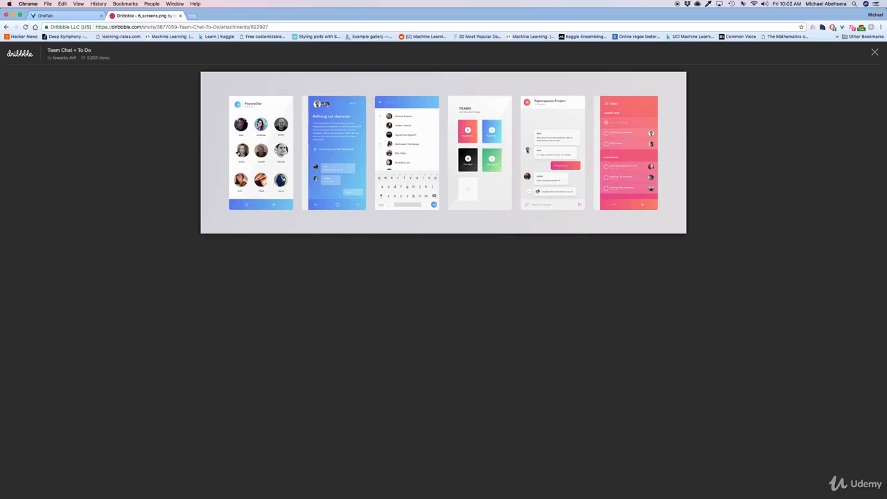
click(707, 4)
click(712, 11)
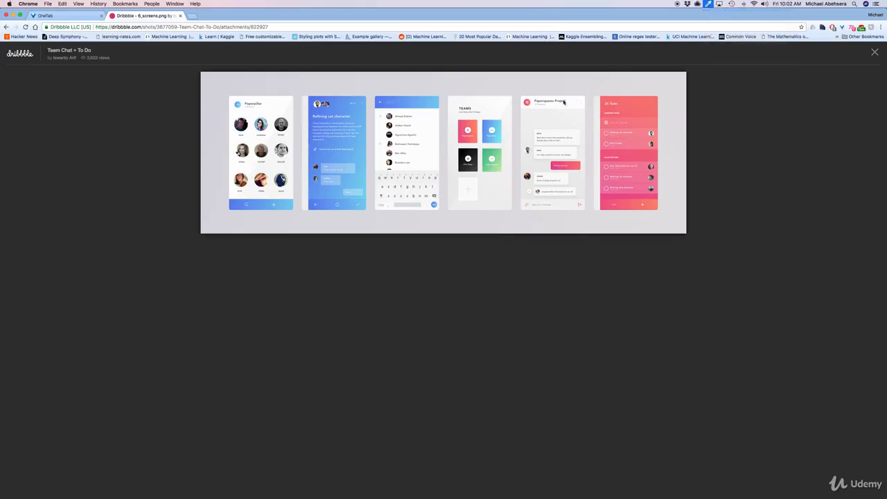
click(528, 106)
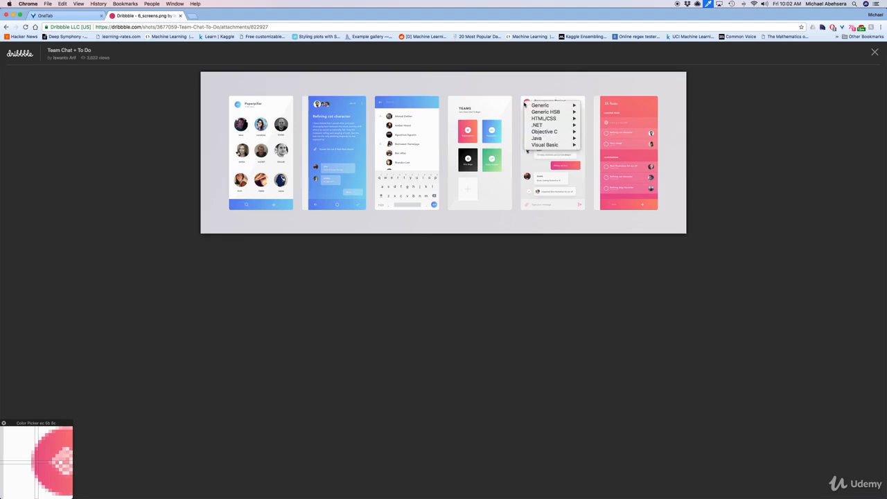
mouse_move(561, 119)
click(604, 138)
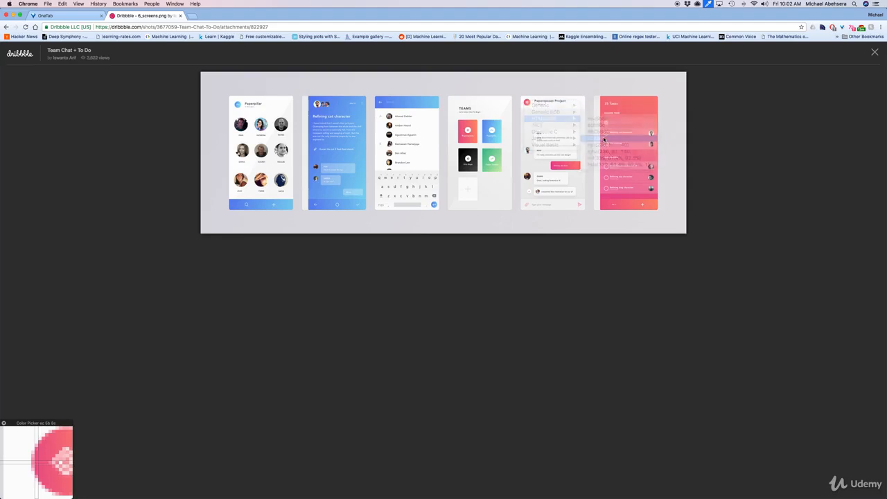
key(super+Tab)
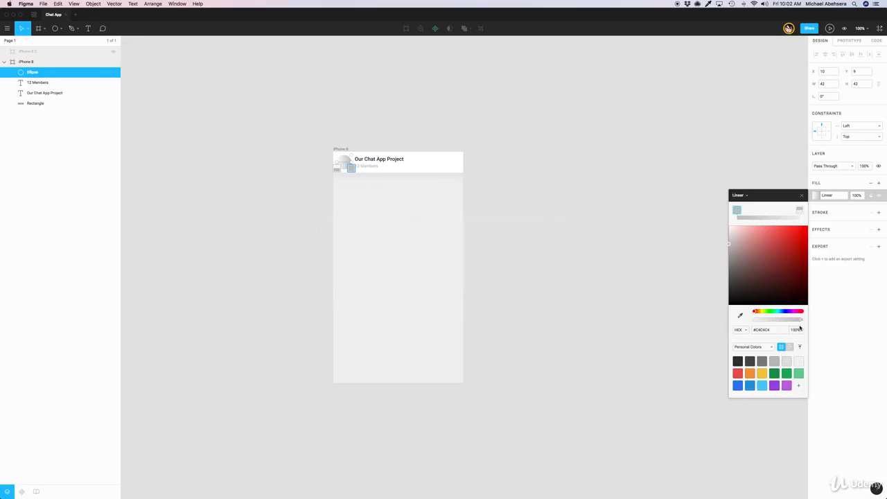
click(773, 330)
text(#EC5B8C)
key(Return)
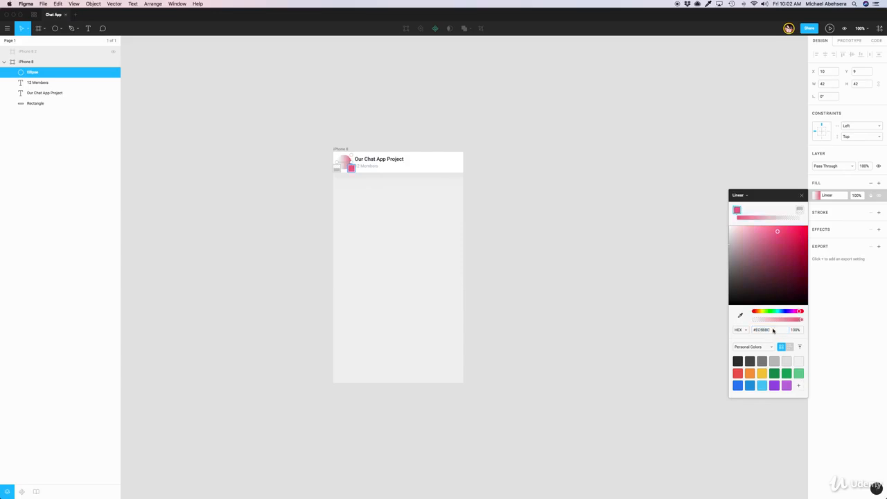
Set the circle gradient's second stop to #EC5B8C with 100% opacity.
click(799, 210)
click(760, 329)
text(#EC5B8C)
key(Return)
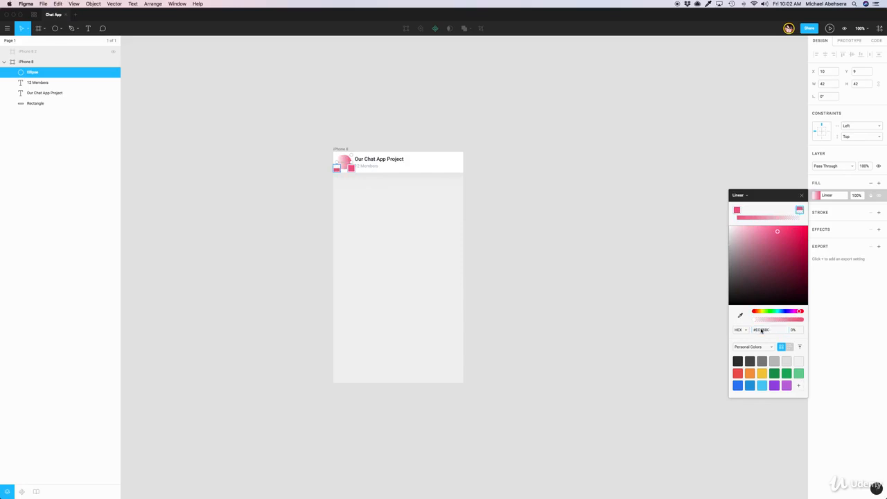
drag(792, 320, 846, 323)
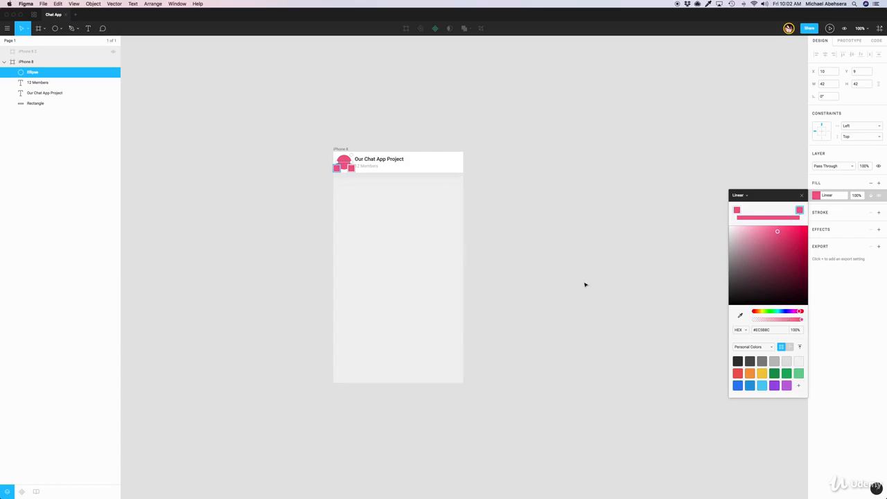
Sample the orange at the right edge of the Dribbble header circle in Chrome, copy its hex code FA8E76 and return to Figma.
key(super+Tab)
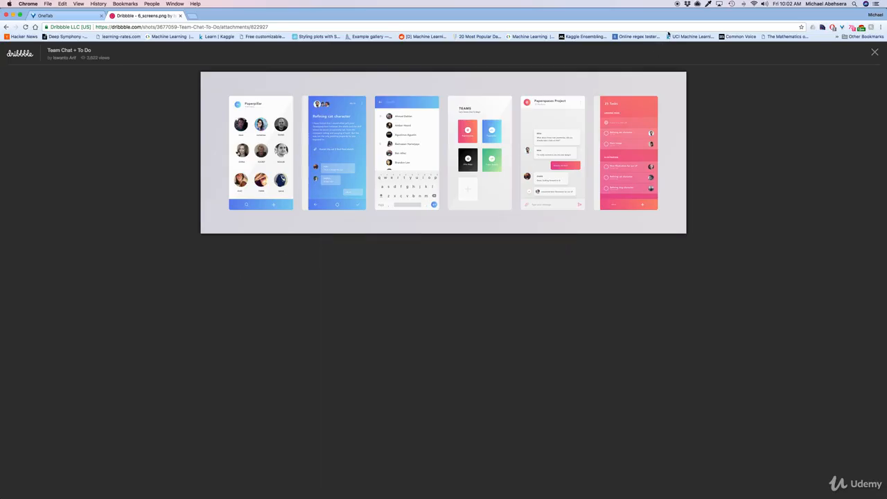
click(707, 4)
click(730, 18)
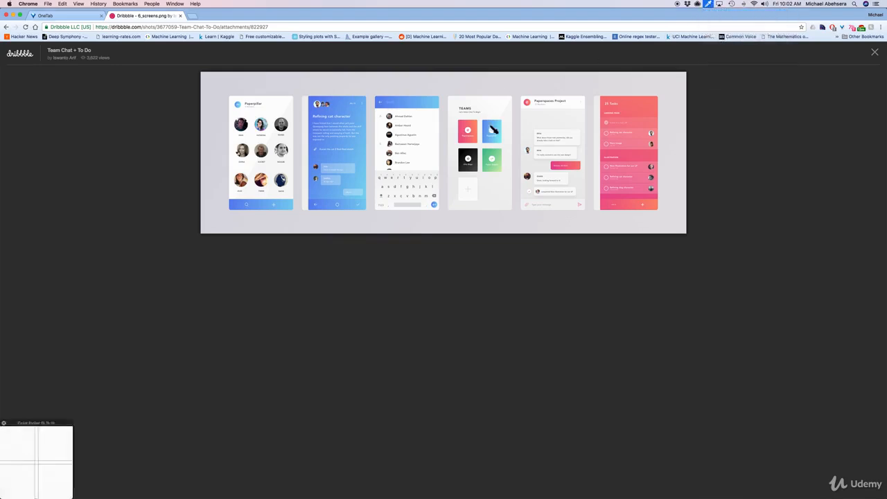
click(530, 102)
mouse_move(549, 119)
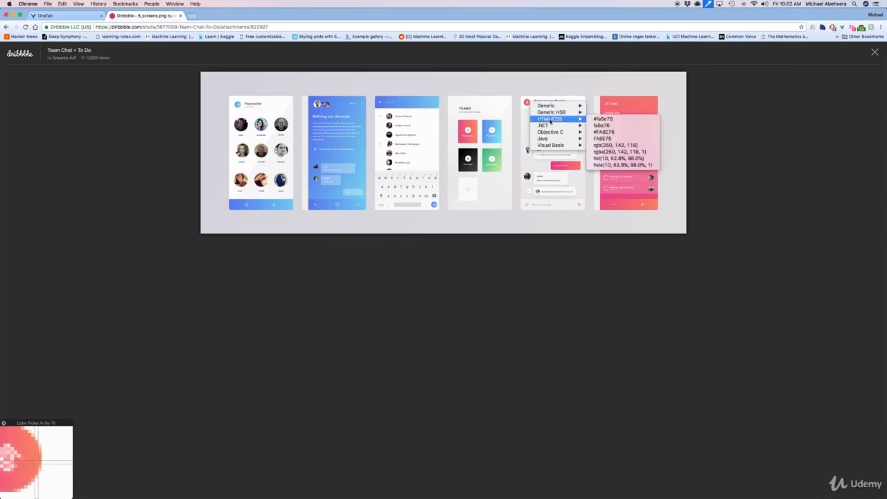
click(602, 139)
key(super+Tab)
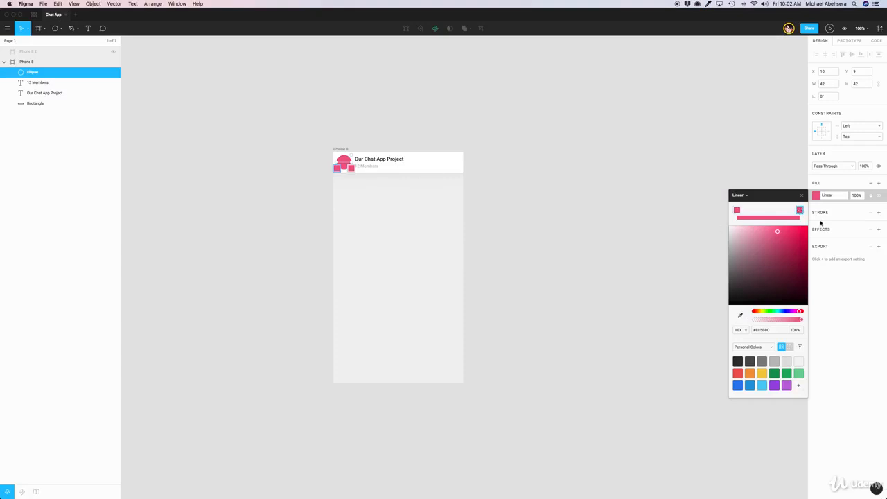
Set the circle gradient's first stop to #FA8E76.
click(737, 209)
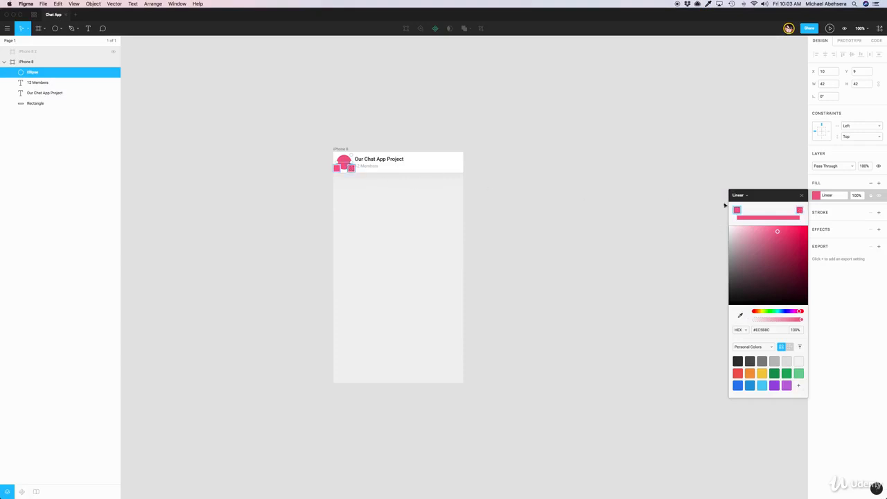
click(769, 329)
text(#FA8E76)
key(Return)
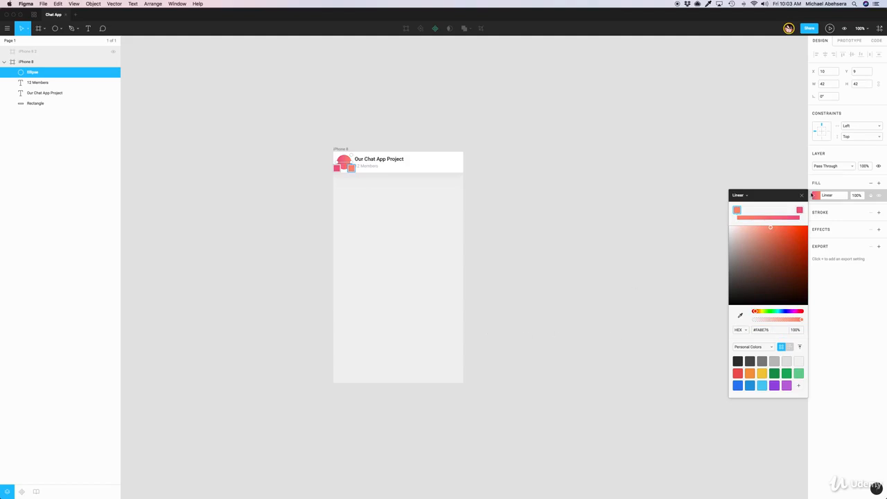
click(803, 195)
click(515, 238)
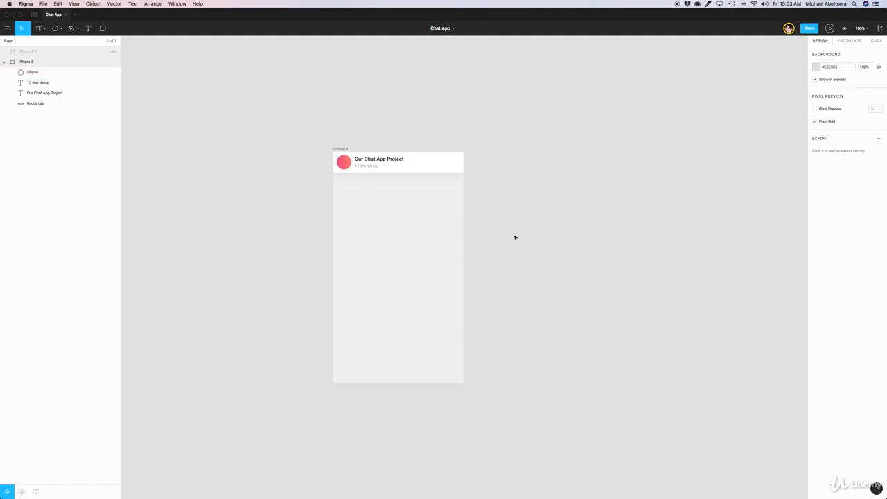
Check the header proportions in the Dribbble reference in Chrome and set the white header rectangle's height to 70 in Figma.
key(super+Tab)
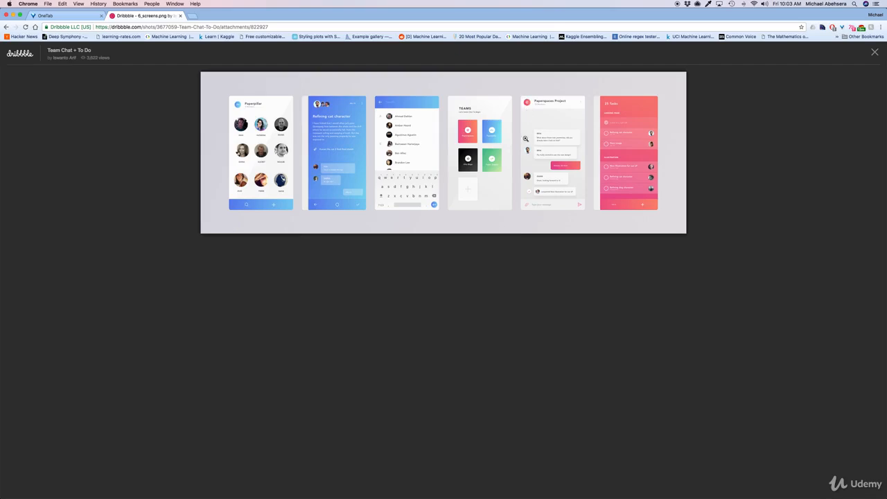
key(super+Tab)
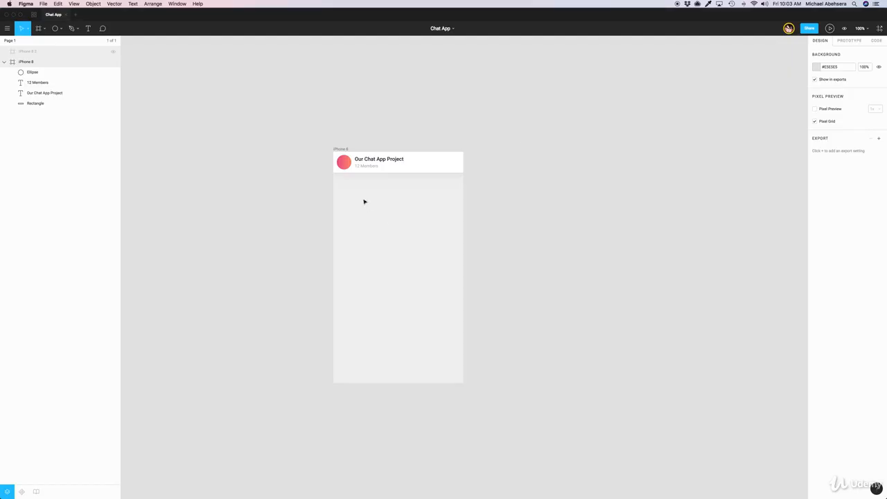
click(418, 169)
click(863, 84)
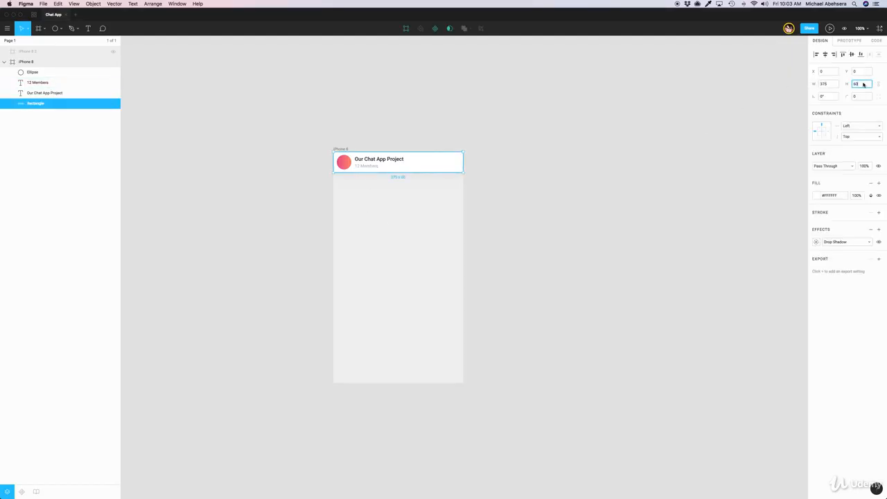
key(Up)
key(Up)
key(Up)
key(Up)
key(Up)
key(Up)
key(Up)
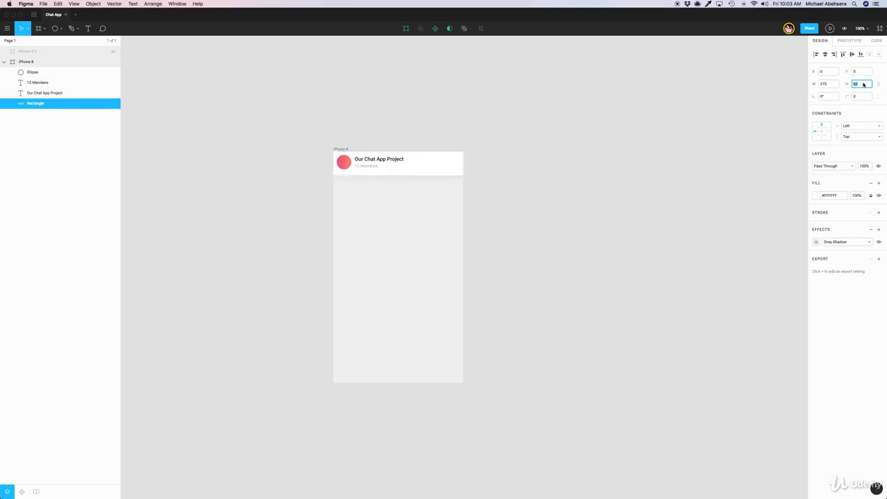
key(Up)
key(Up)
click(593, 164)
Move the circle to X 13, Y 14 and shift the title and "12 Members" text together to X 65 and slightly lower.
click(342, 164)
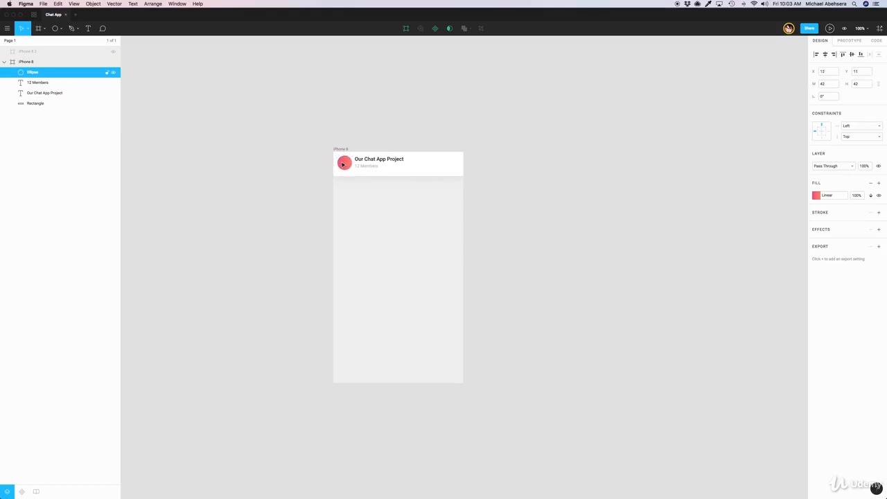
drag(343, 164, 343, 164)
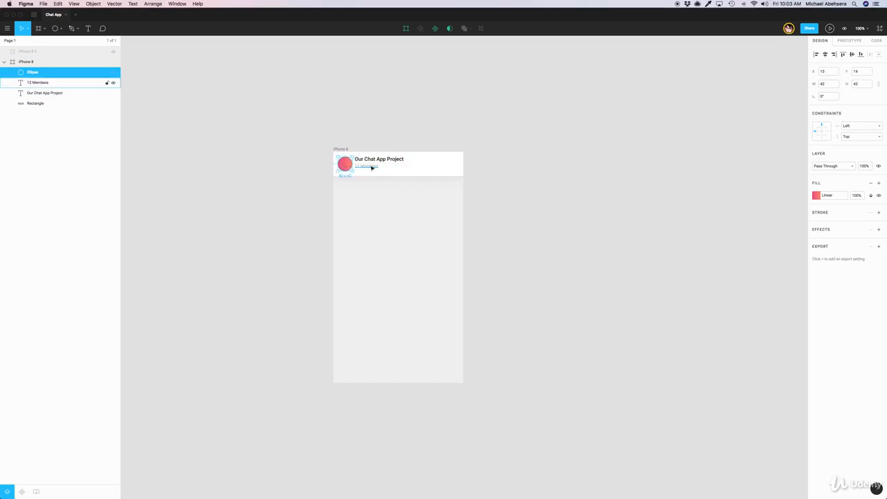
click(372, 167)
shift+click(45, 93)
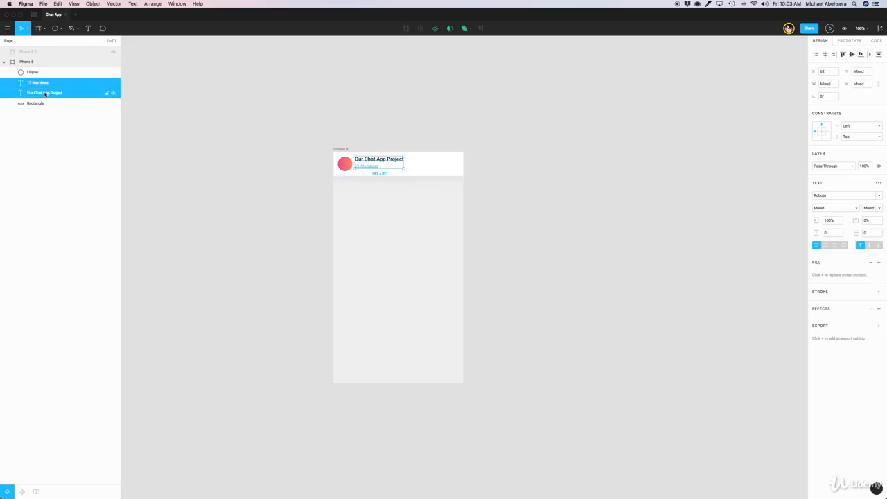
key(Right)
key(Right)
key(Right)
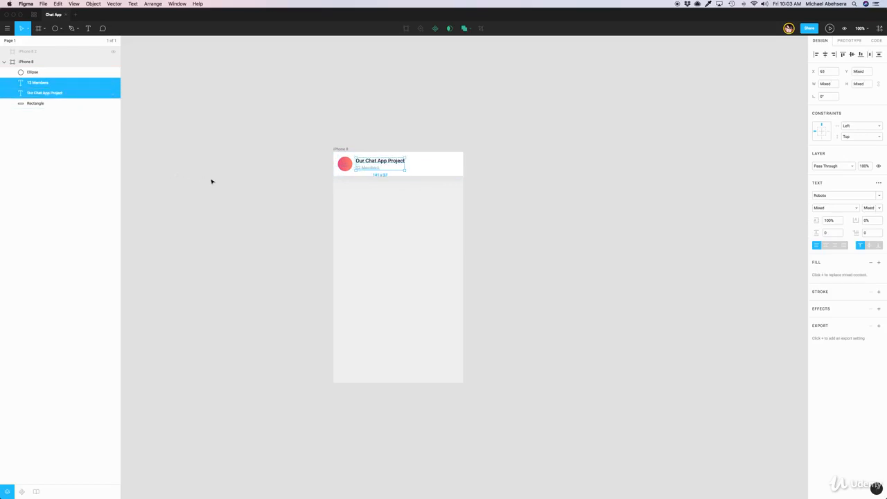
click(250, 180)
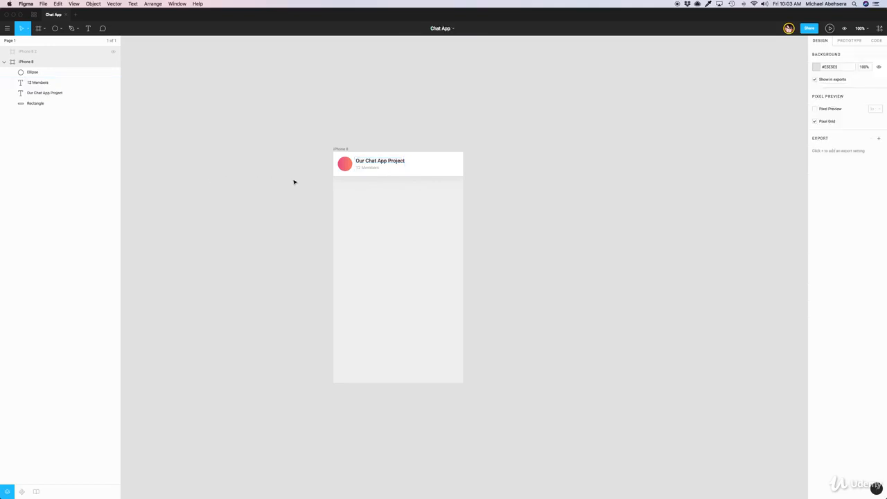
Nudge the title and "12 Members" text slightly further down to line up with the circle.
click(363, 169)
shift+click(45, 93)
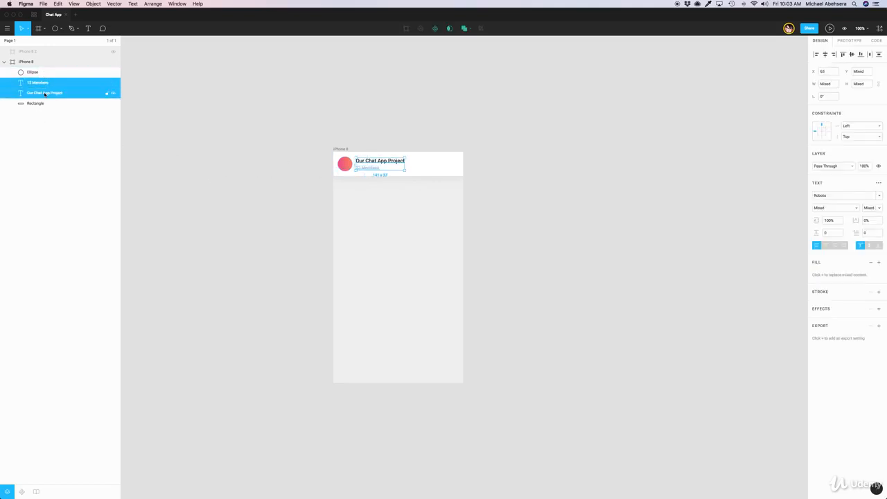
key(Down)
key(Down)
key(Up)
click(362, 174)
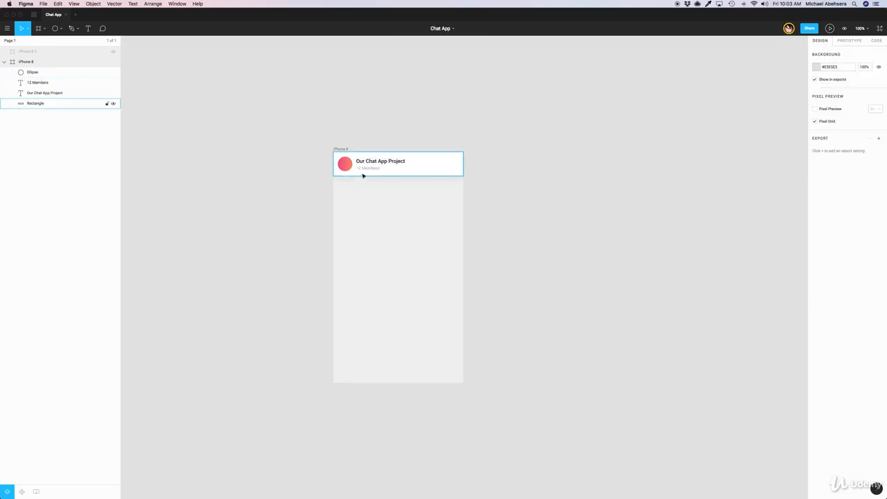
click(364, 169)
key(Left)
Add the letter "A" as text on the gradient circle and fill it with white #FFFFFF.
click(33, 72)
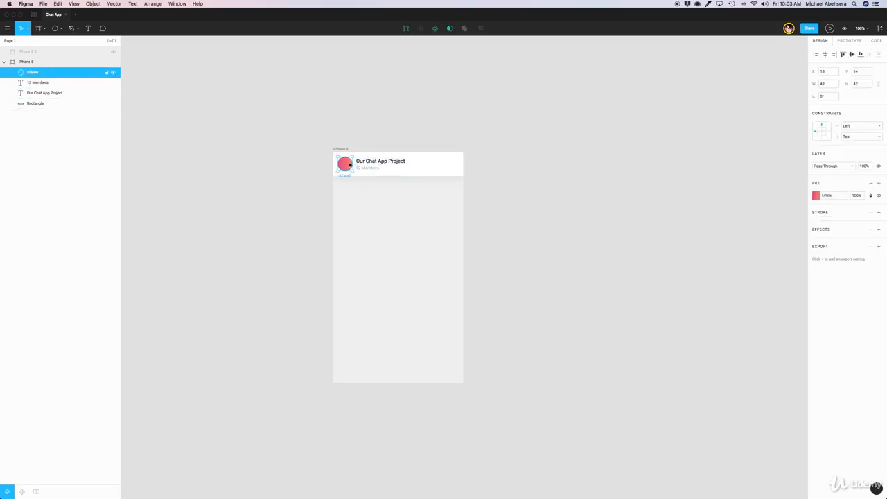
click(88, 27)
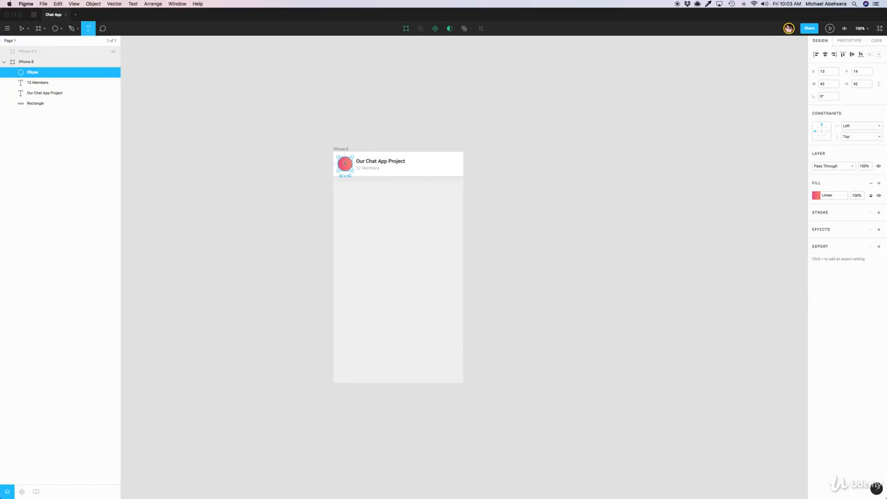
click(356, 176)
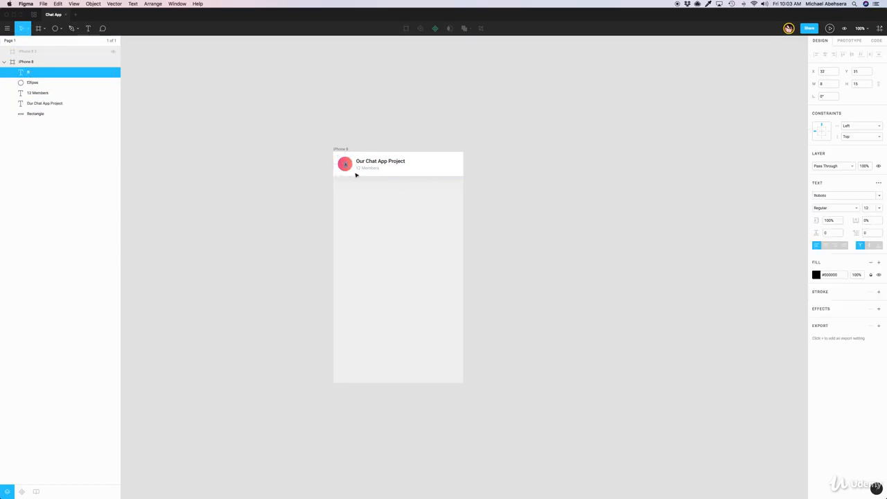
click(816, 274)
click(729, 282)
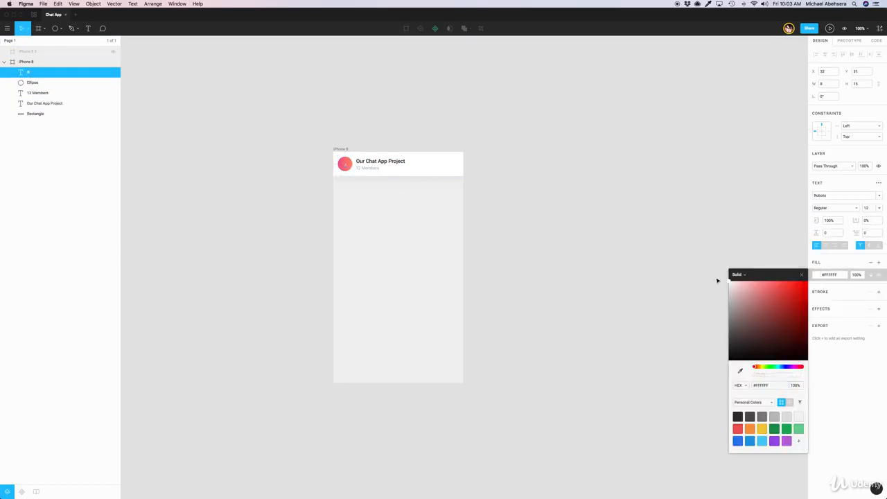
click(566, 270)
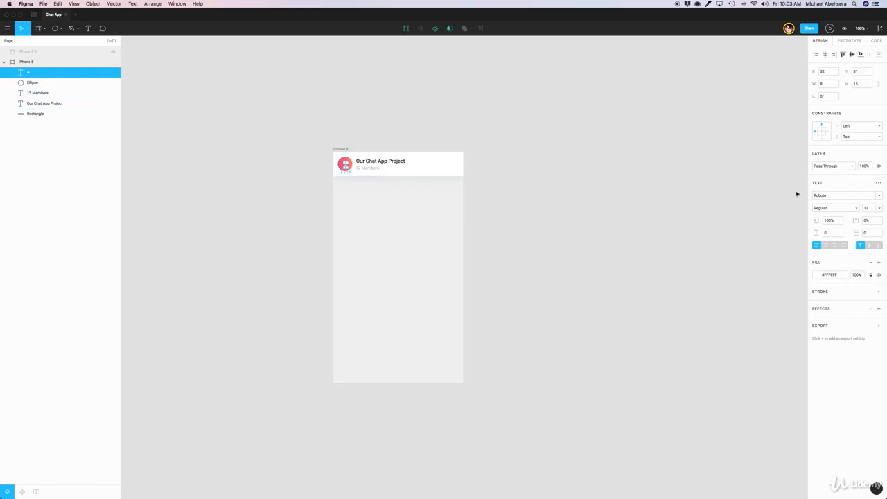
Set the circle's letter "A" to font size 18 and Medium weight.
click(881, 210)
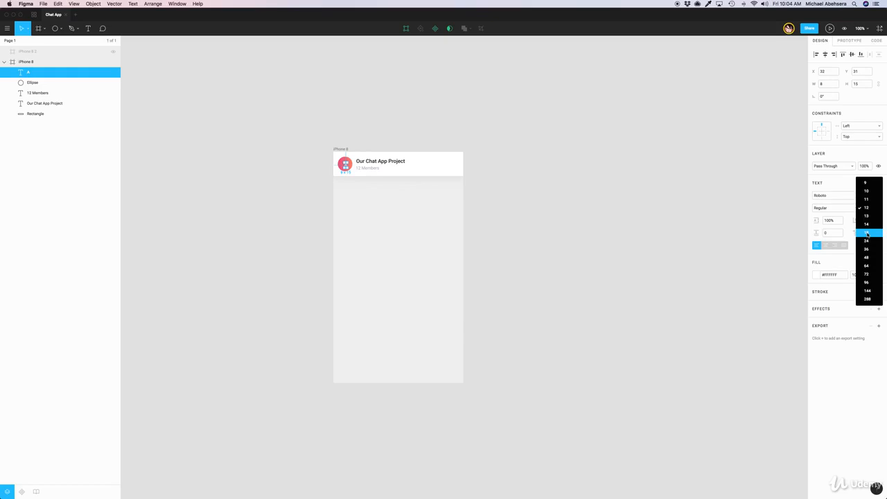
click(866, 232)
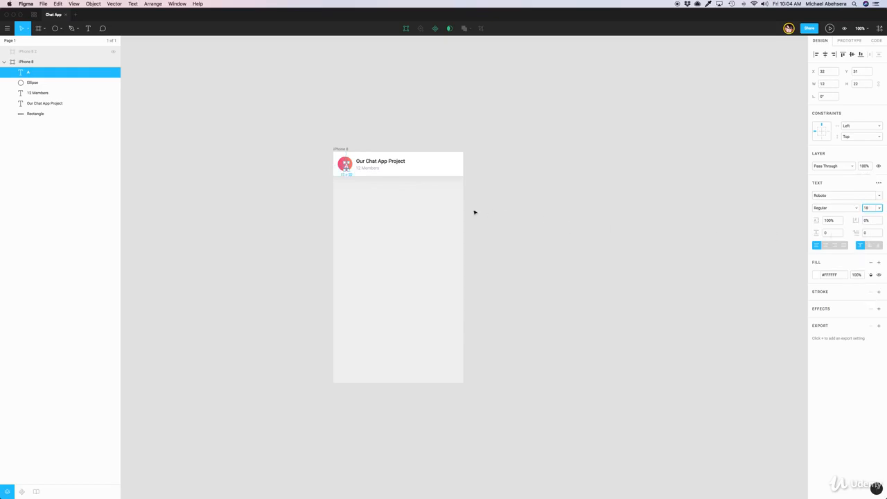
click(843, 209)
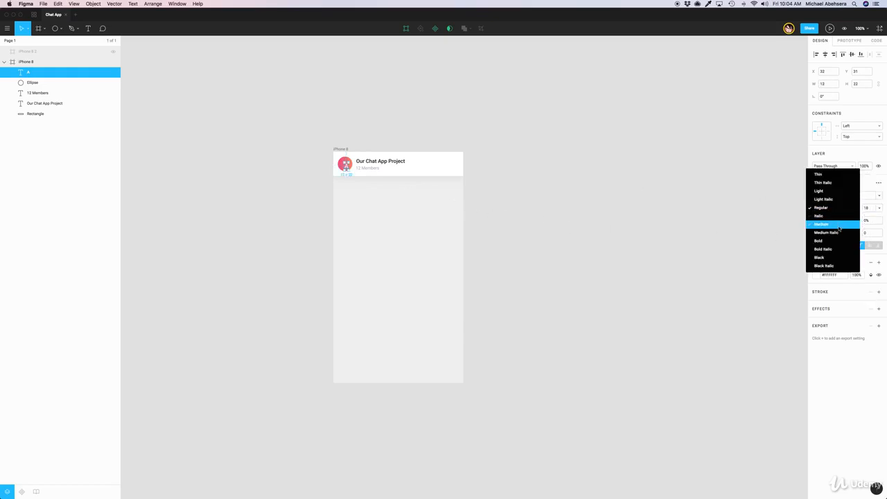
click(835, 224)
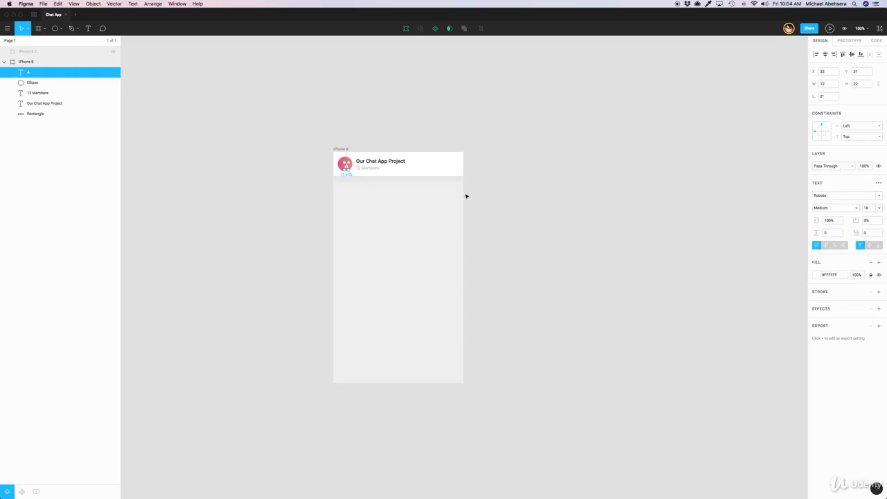
click(467, 196)
Move the letter "A" to the middle of the gradient circle and align the two by their vertical centers.
click(347, 168)
drag(347, 168, 346, 165)
shift+click(39, 84)
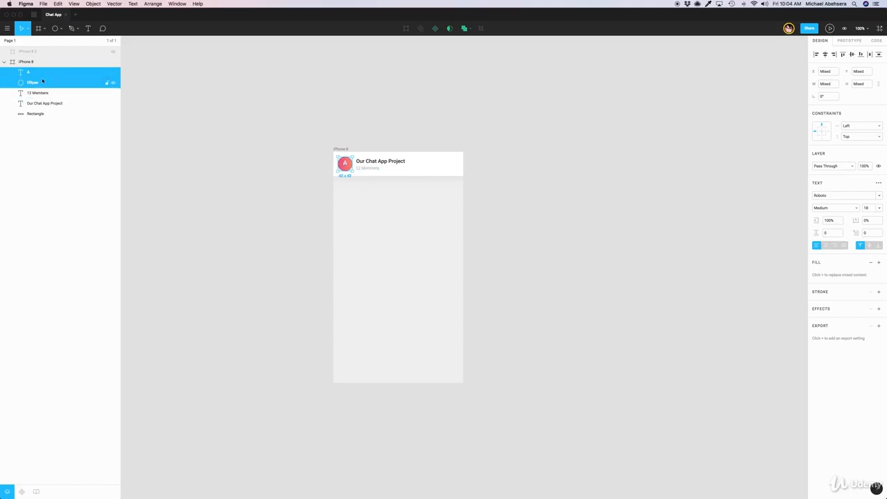
click(852, 54)
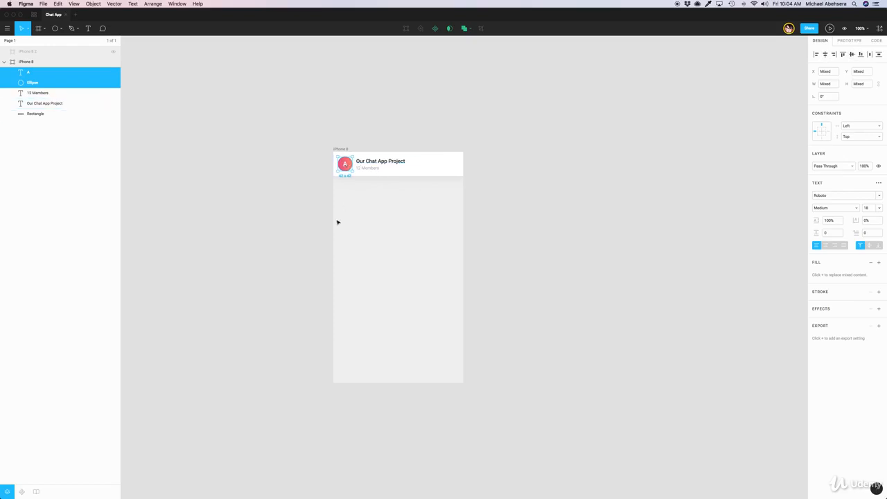
click(397, 201)
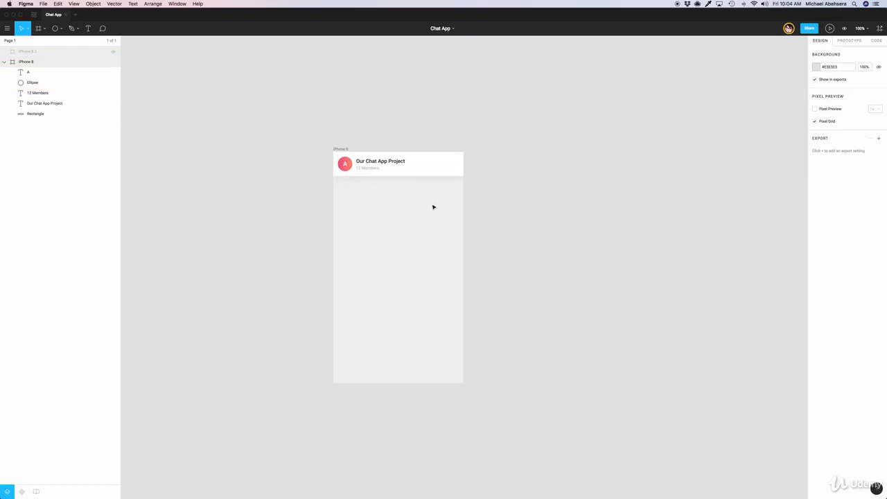
Check the Dribbble reference in Chrome, open the Nucleo icon app and reposition its window over the Figma canvas.
key(super+Tab)
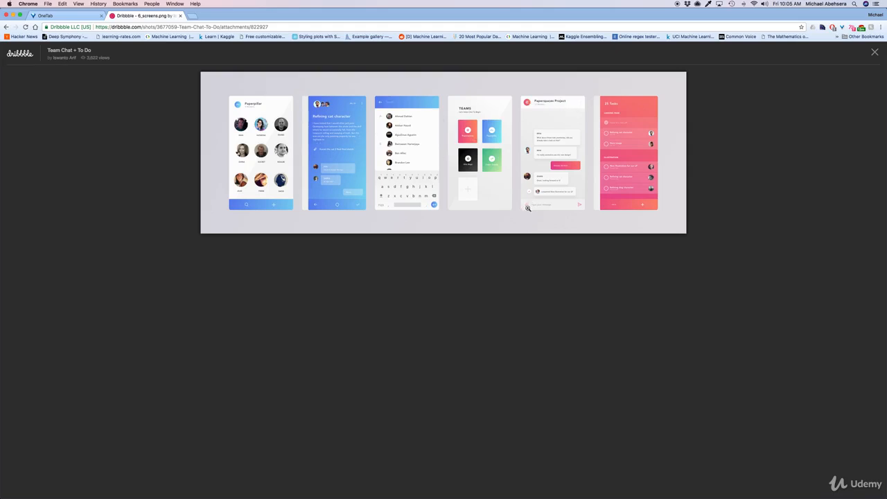
key(super+Tab)
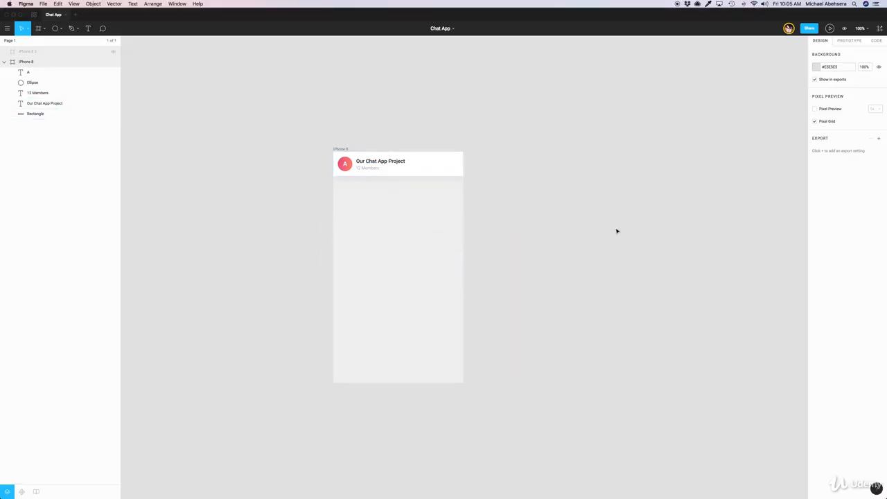
click(459, 173)
mouse_move(629, 493)
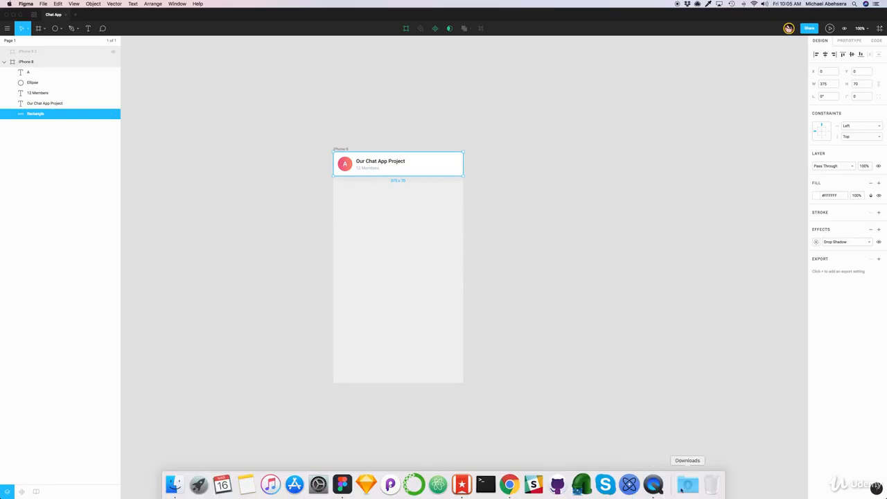
click(629, 485)
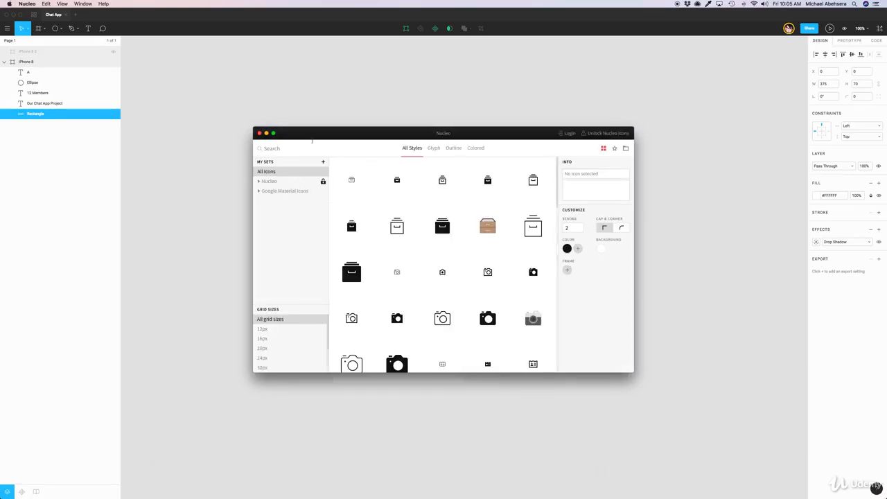
drag(317, 139, 398, 142)
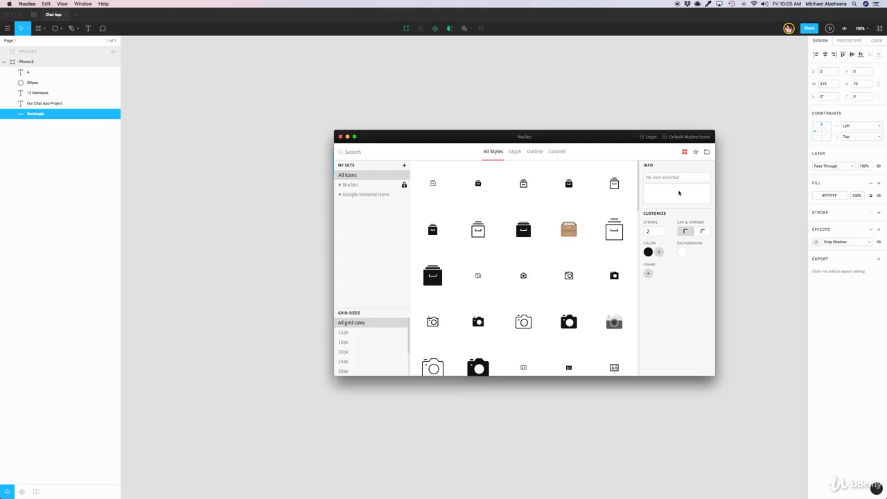
Move the Nucleo window clear of the chat header and search its icons for "menu" and for "circles".
drag(465, 141, 572, 188)
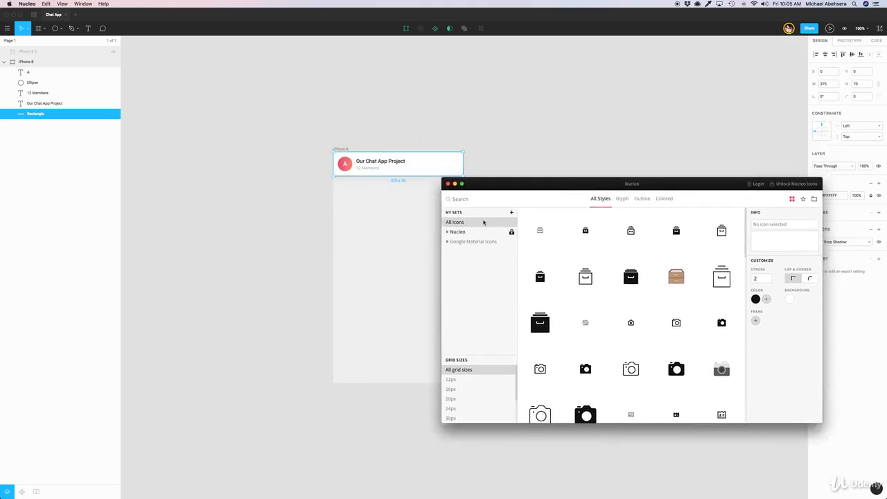
click(459, 198)
text(menu)
key(BackSpace)
key(BackSpace)
key(BackSpace)
key(BackSpace)
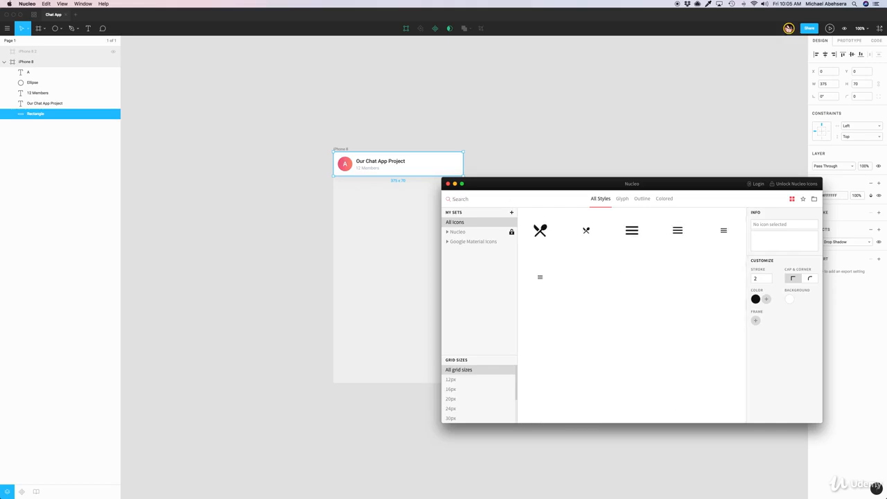
text(circles)
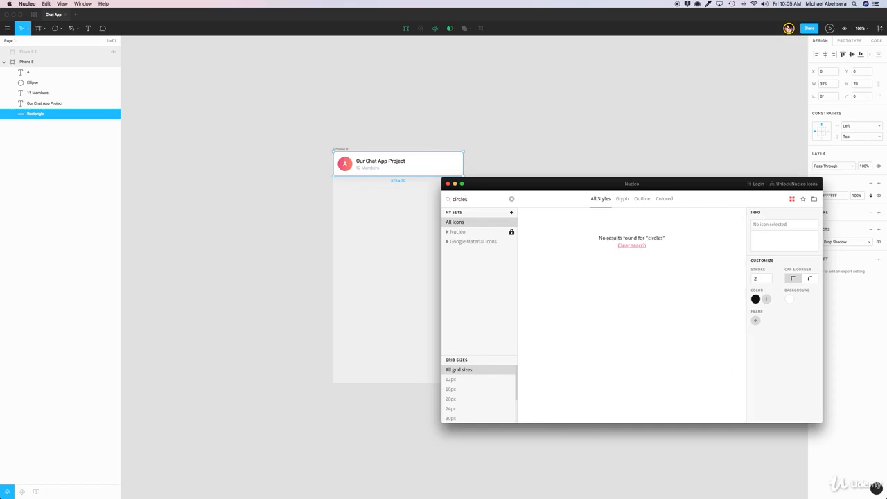
Search Nucleo for "menu" and place the small three-line menu icon at the right end of the chat header.
double_click(457, 198)
text(menu)
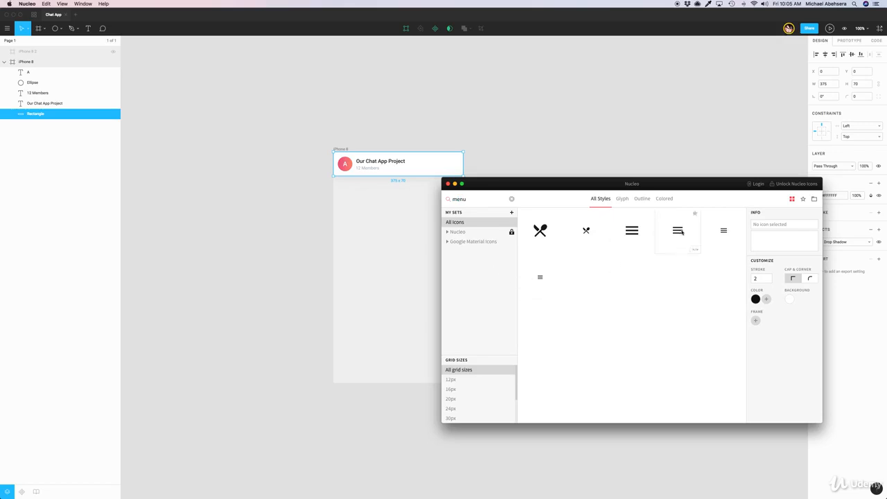
drag(723, 231, 448, 162)
click(449, 164)
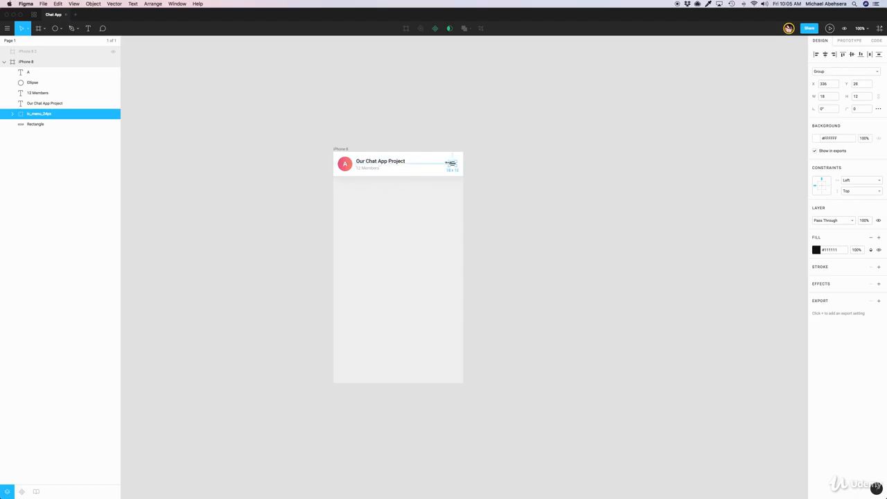
Sample the header title's dark colour as the menu icon's fill and lighten it to a pale blue-grey.
click(816, 249)
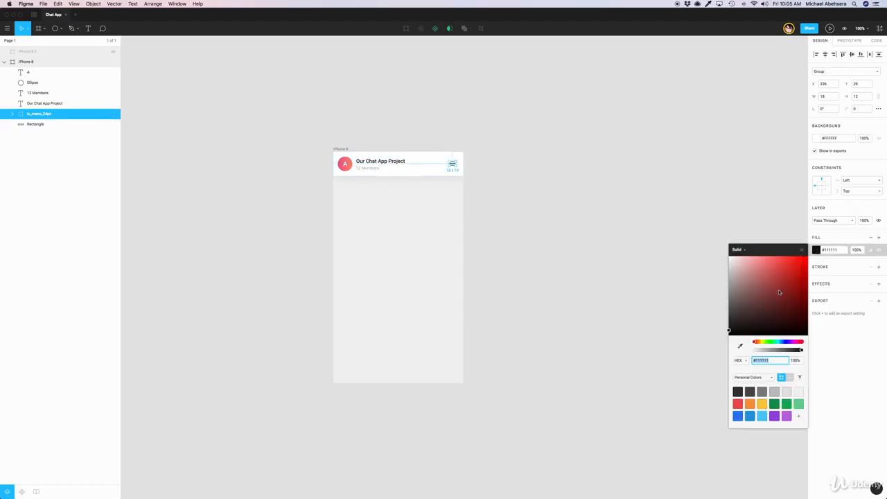
click(740, 346)
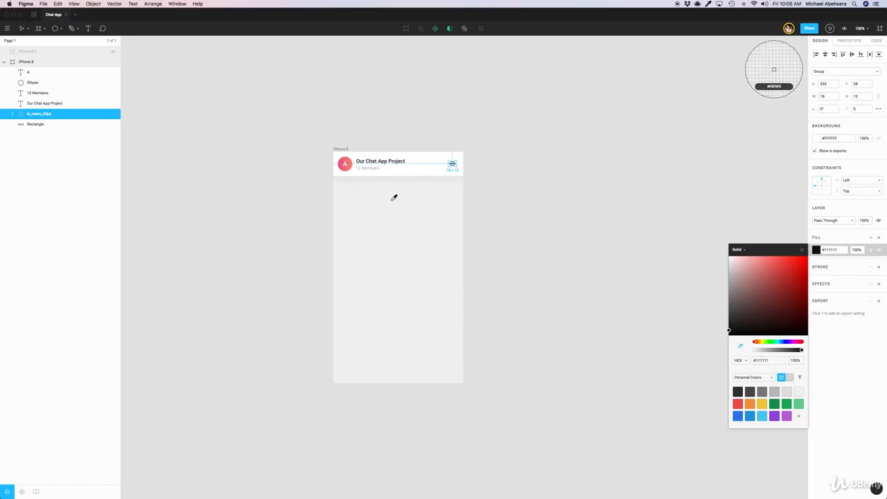
click(403, 159)
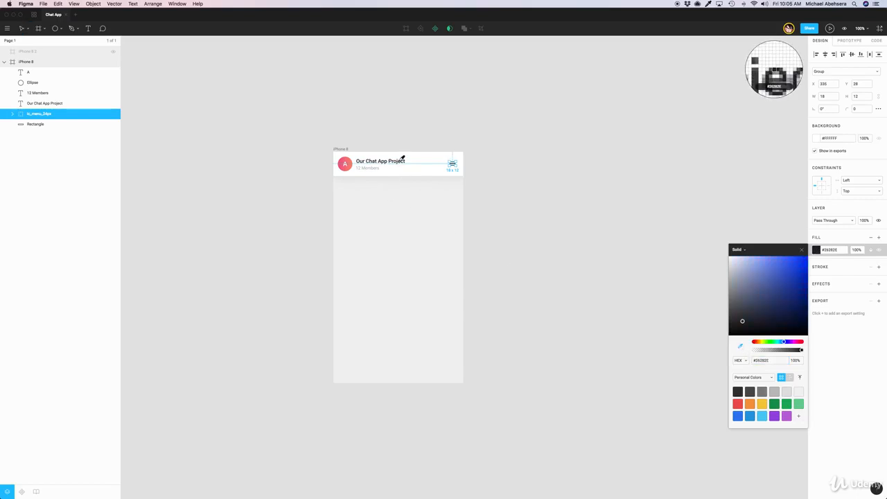
drag(740, 282, 738, 272)
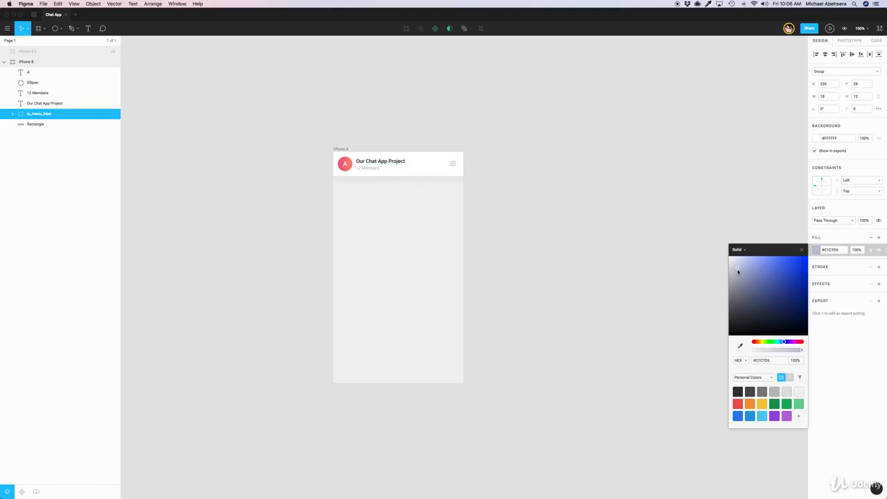
drag(737, 271, 736, 270)
click(553, 294)
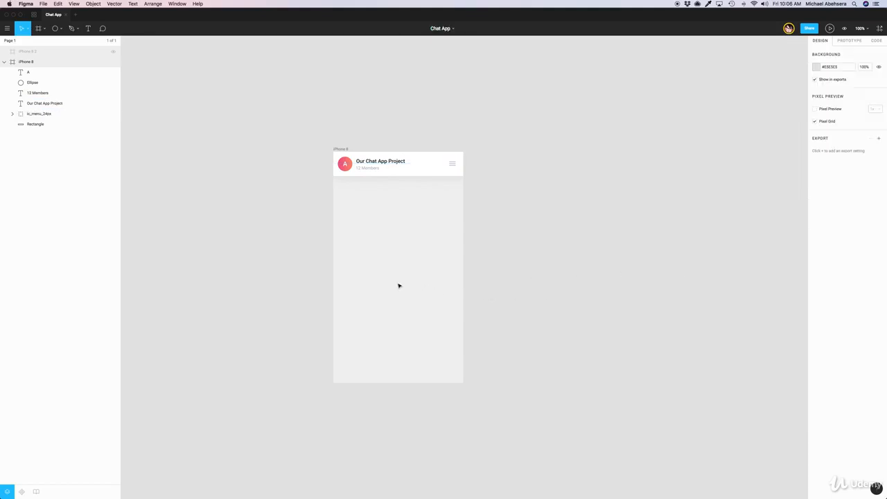
Recolour the header rectangle's drop shadow from the sampled title colour, lightened to a blue-grey at 30% opacity.
click(423, 174)
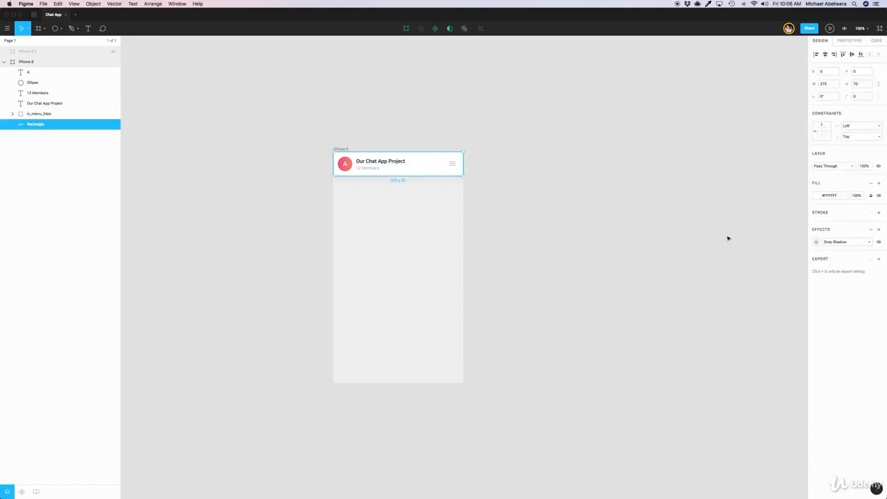
click(469, 236)
click(425, 173)
click(816, 241)
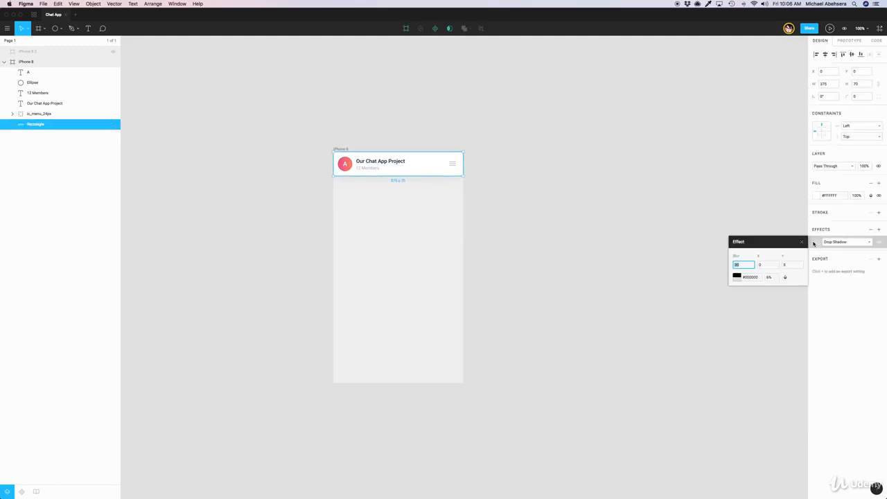
click(736, 278)
click(661, 374)
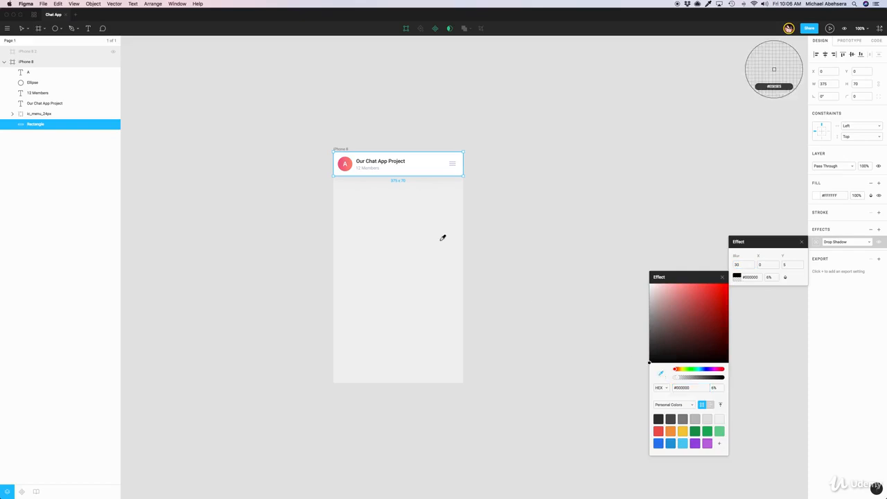
click(408, 159)
drag(670, 328, 659, 303)
drag(699, 380, 689, 381)
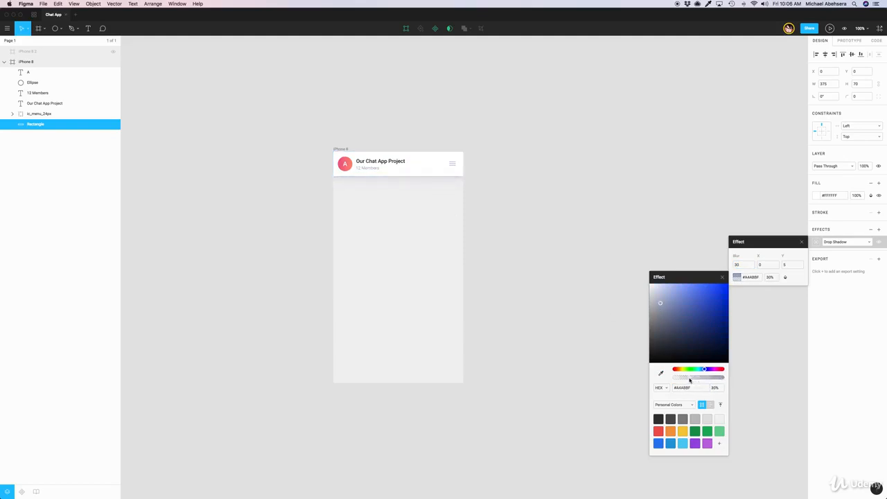
click(502, 315)
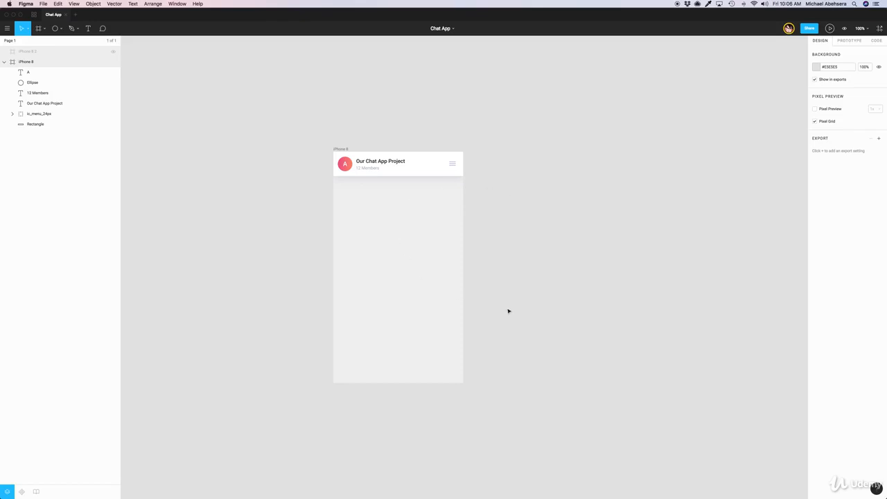
Switch to Chrome to examine the chat screen in the Dribbble reference, and return to Figma.
key(super+Tab)
key(super+Tab)
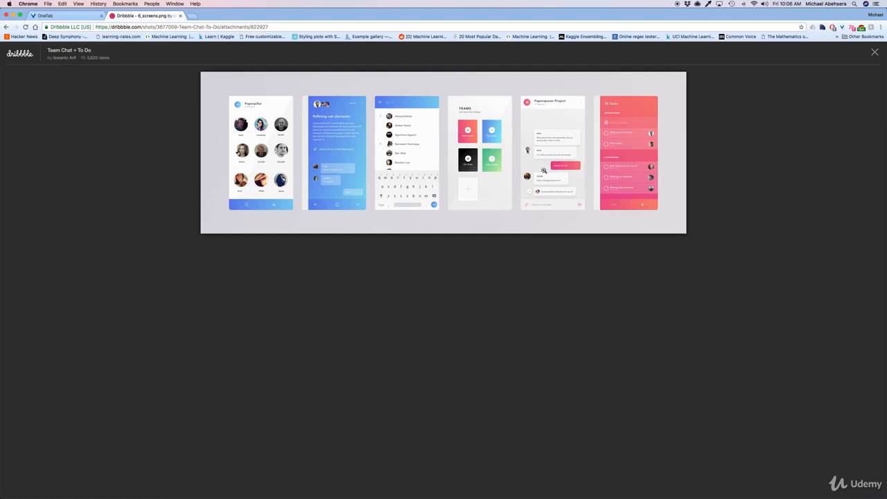
key(super+Tab)
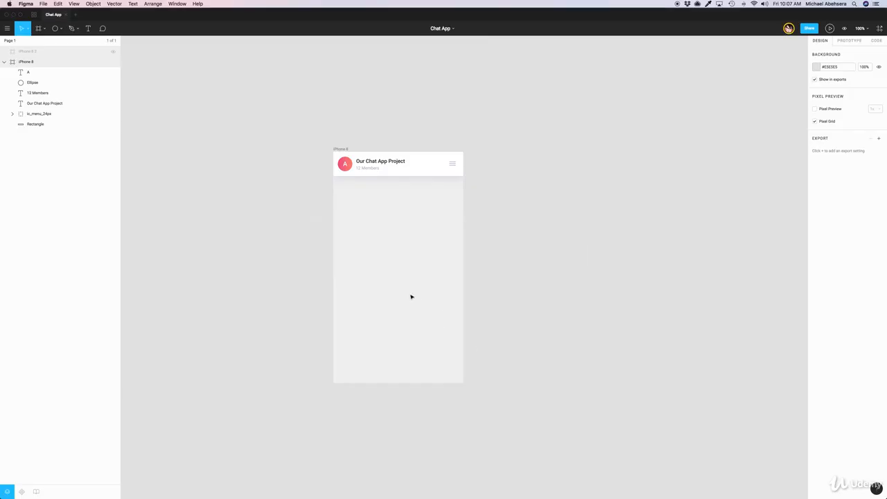
Draw a rectangle about 278 × 84 below the header as the first message bubble, checking the Dribbble reference.
click(61, 28)
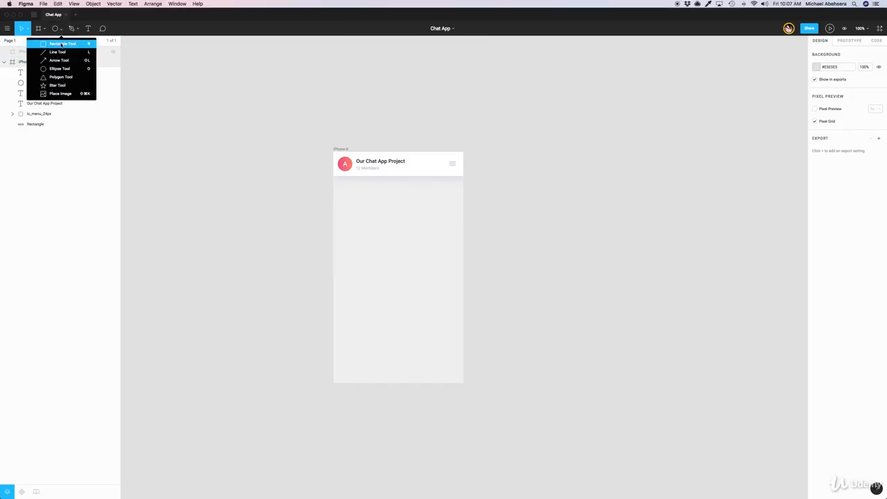
click(56, 43)
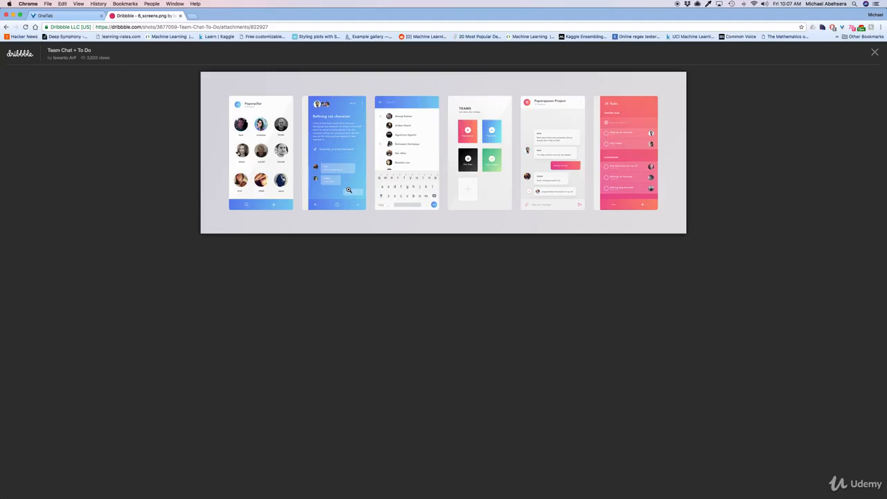
key(super+Tab)
key(super+Tab)
mouse_move(356, 192)
mouse_down()
mouse_move(392, 217)
mouse_move(451, 223)
mouse_up()
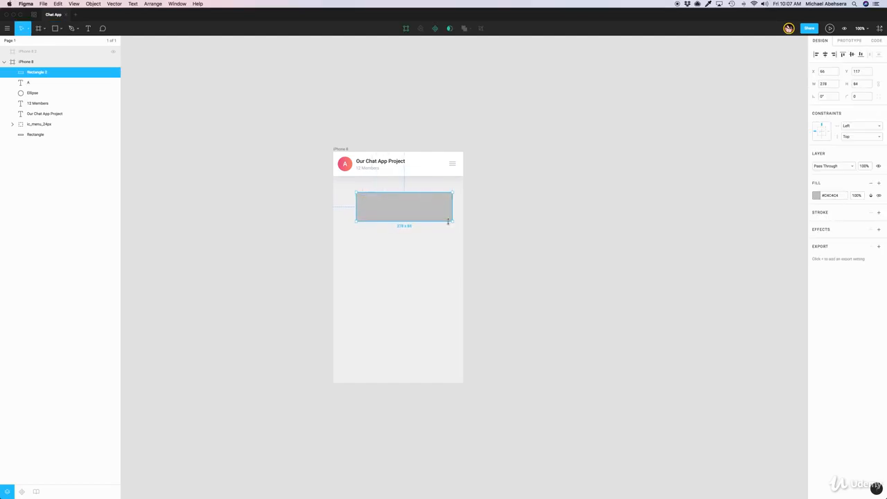
Enable independent corner radii for the message bubble rectangle and set its top-left radius to 0.
click(878, 97)
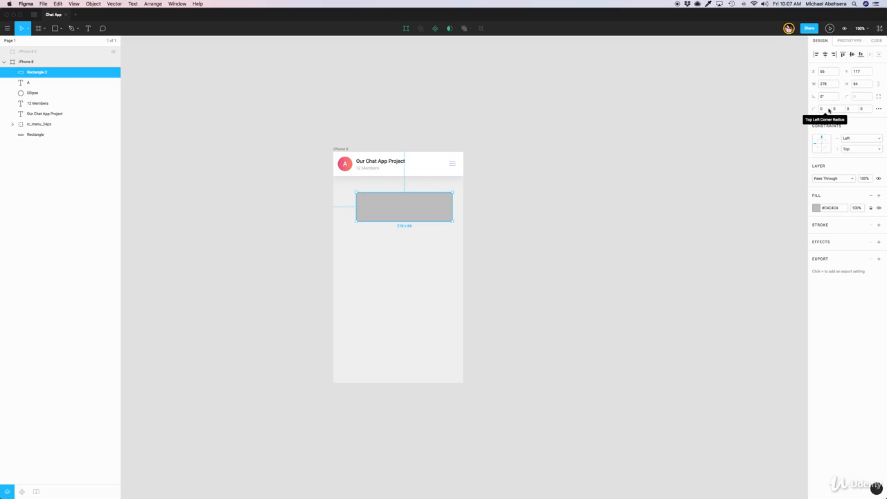
key(super+Tab)
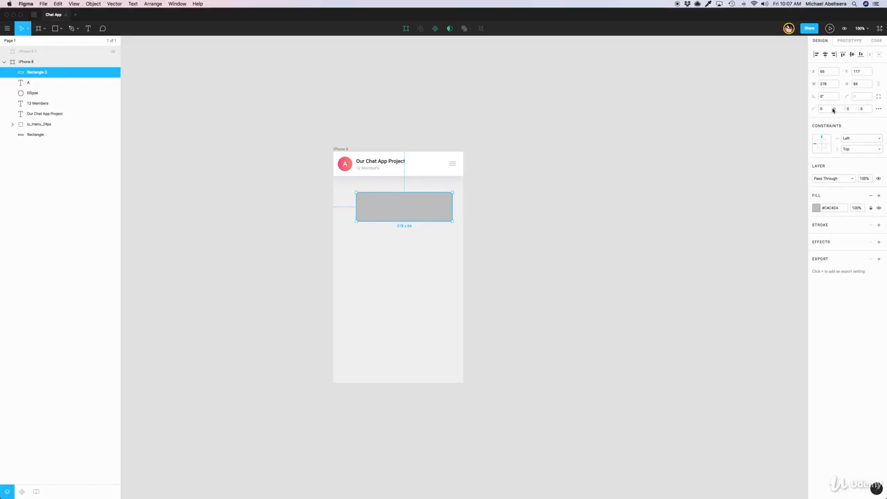
click(823, 108)
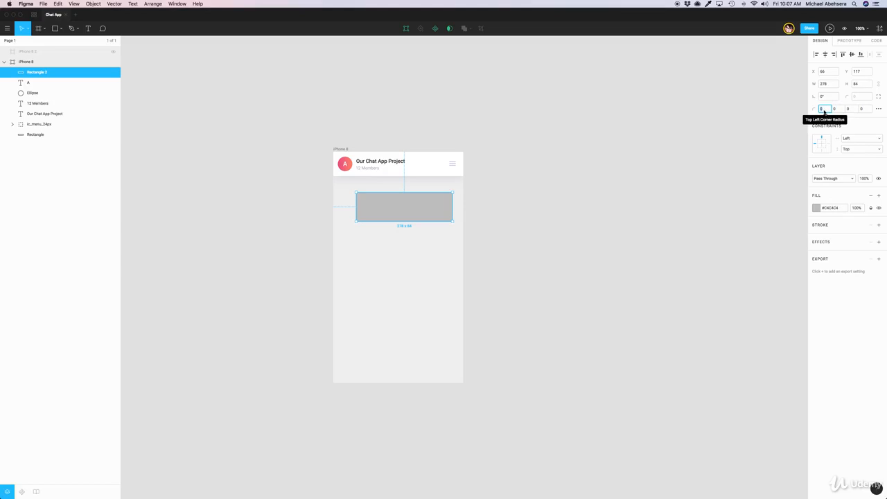
text(1)
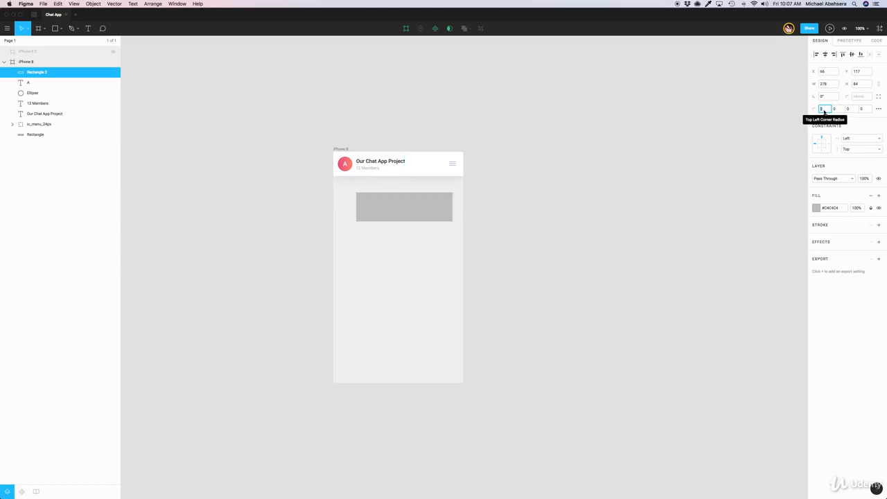
key(Down)
key(Down)
key(Down)
Set the message bubble's top-right and bottom-right corner radii to 6.
click(837, 109)
key(Return)
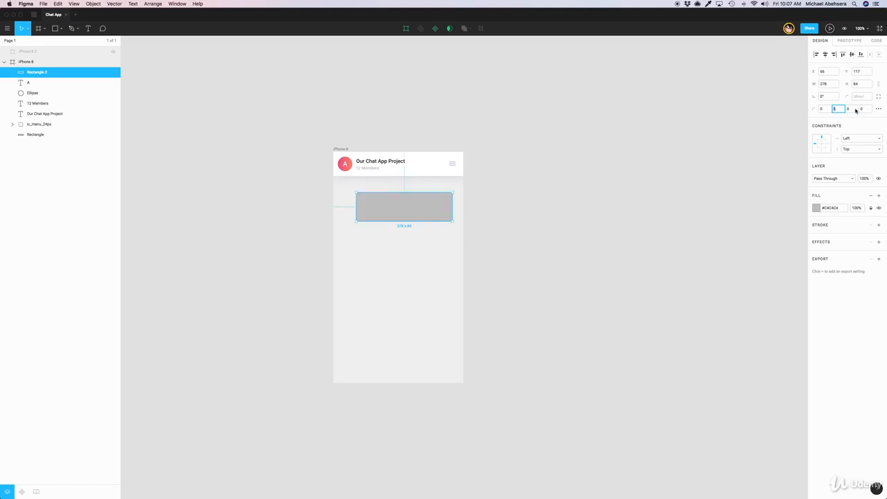
click(854, 110)
text(8)
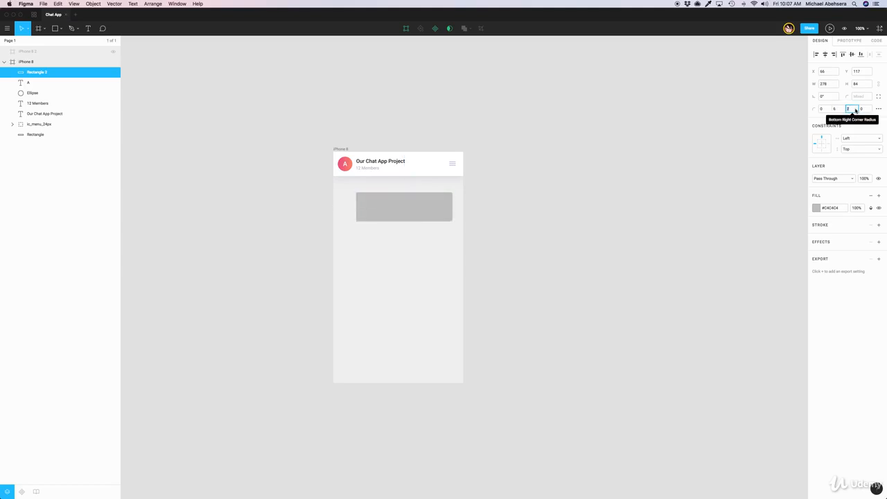
key(Return)
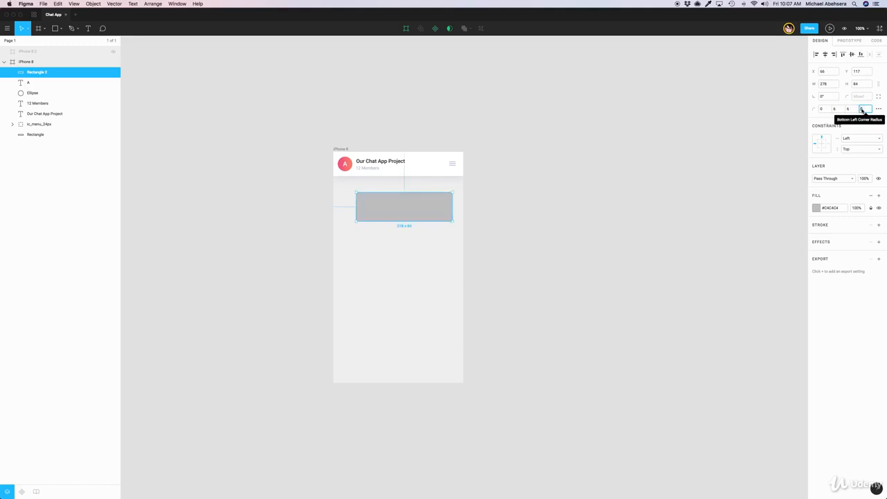
Set the message bubble's bottom-left, bottom-right and top-right corner radii to 8.
click(863, 110)
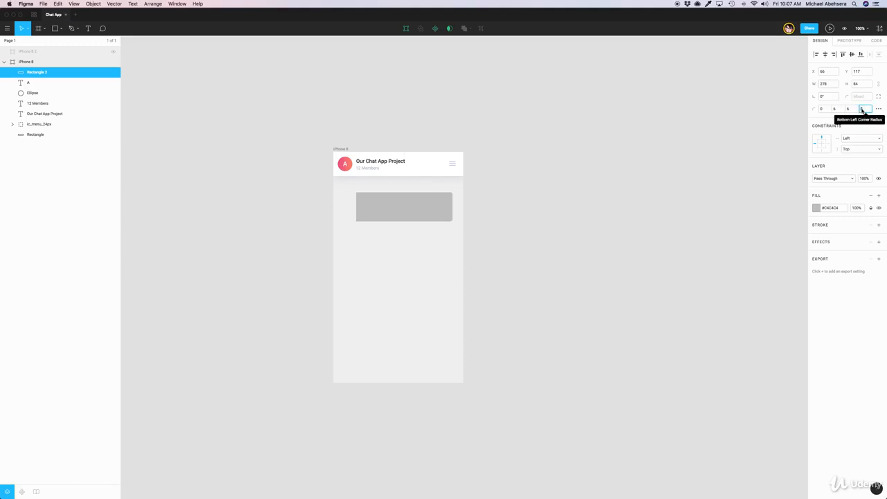
key(Return)
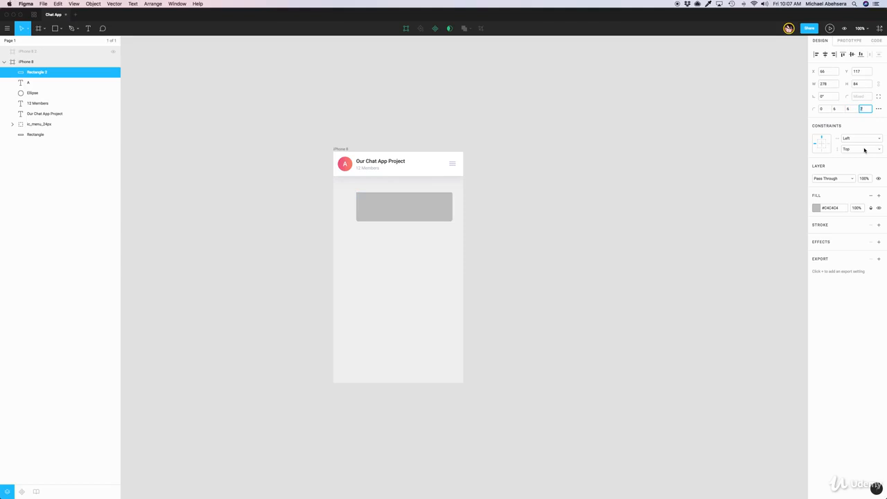
key(Down)
click(849, 109)
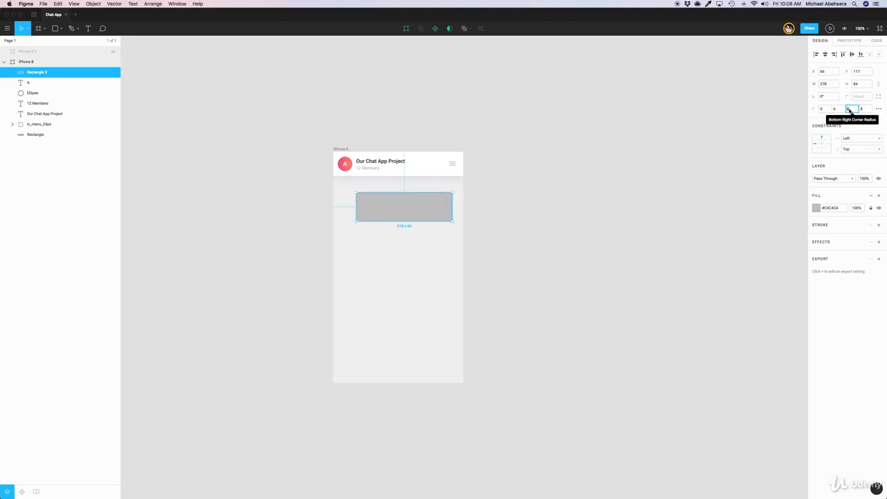
click(837, 110)
text(8)
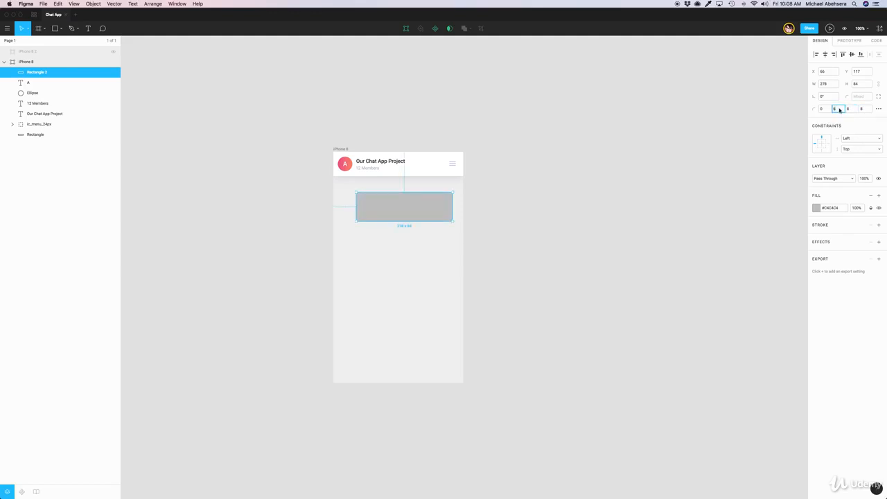
click(686, 195)
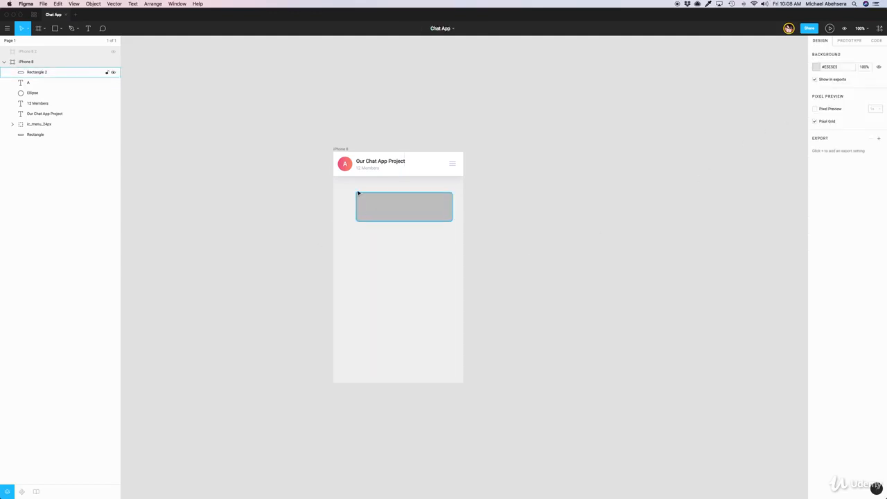
Check the Dribbble chat reference and remove the drop shadow from the white header rectangle.
click(424, 215)
key(super+Tab)
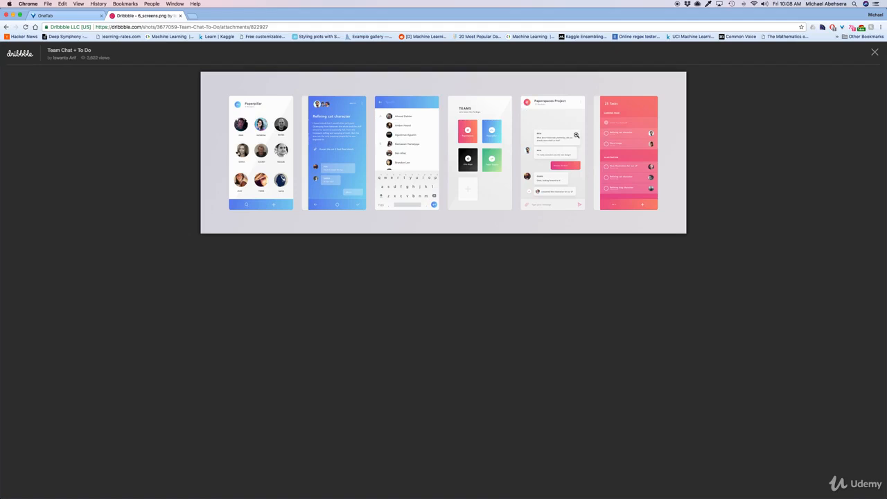
key(super+Tab)
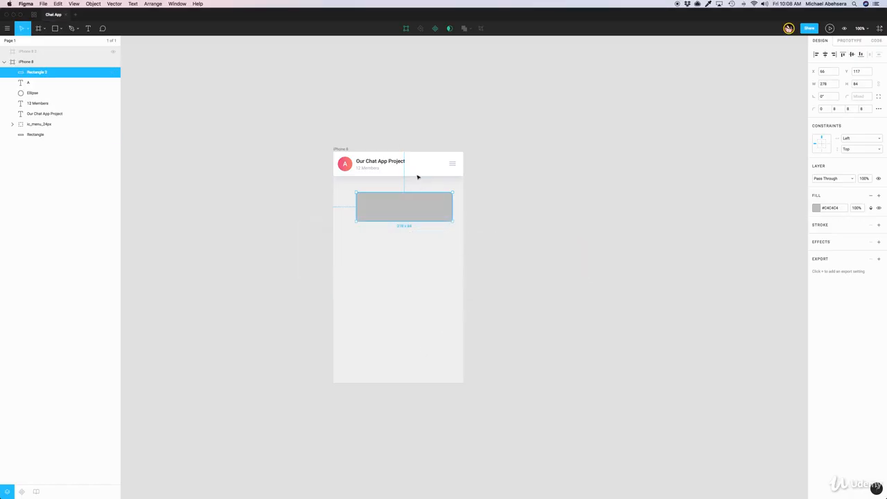
click(417, 171)
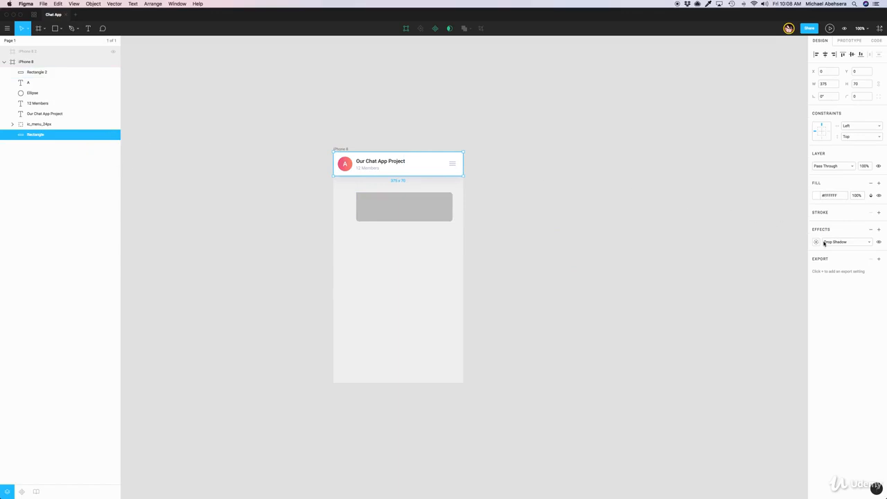
click(872, 230)
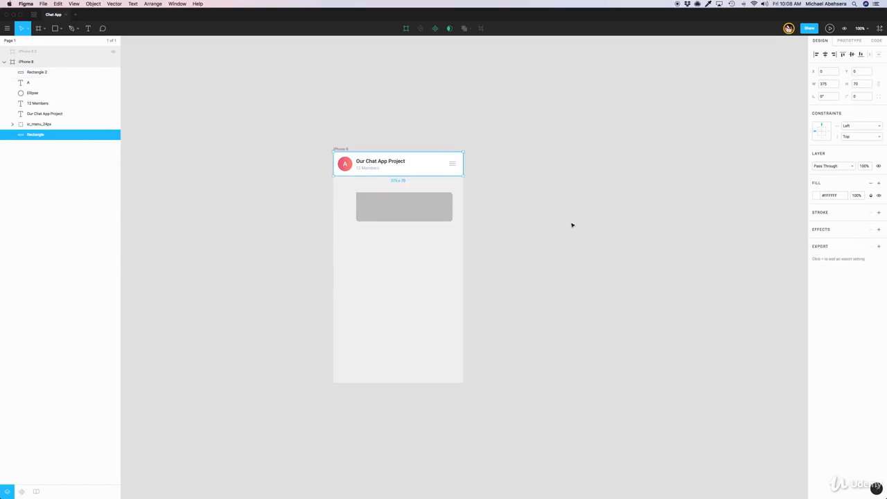
click(465, 214)
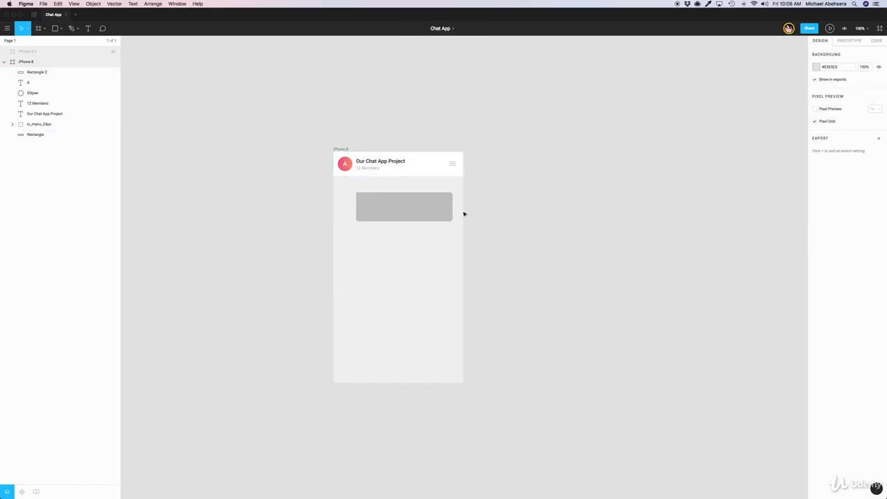
Change the message bubble's fill colour to white, #FFFFFF.
click(402, 208)
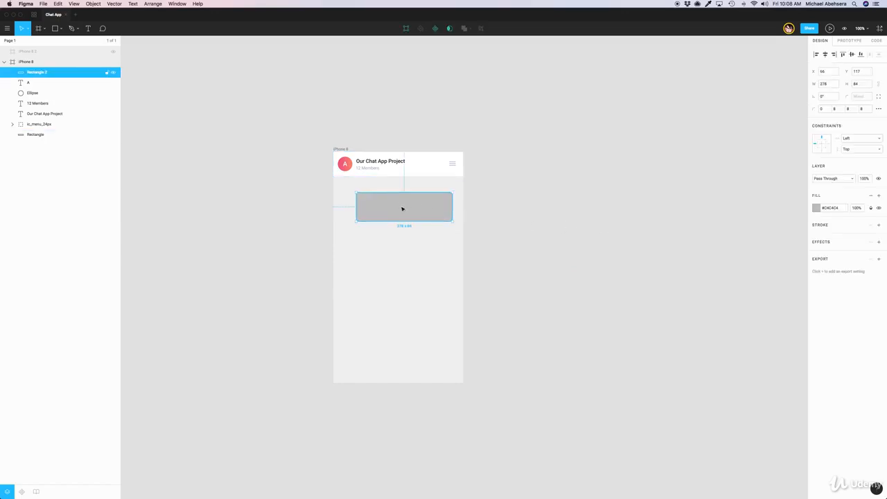
click(816, 208)
drag(734, 225, 676, 187)
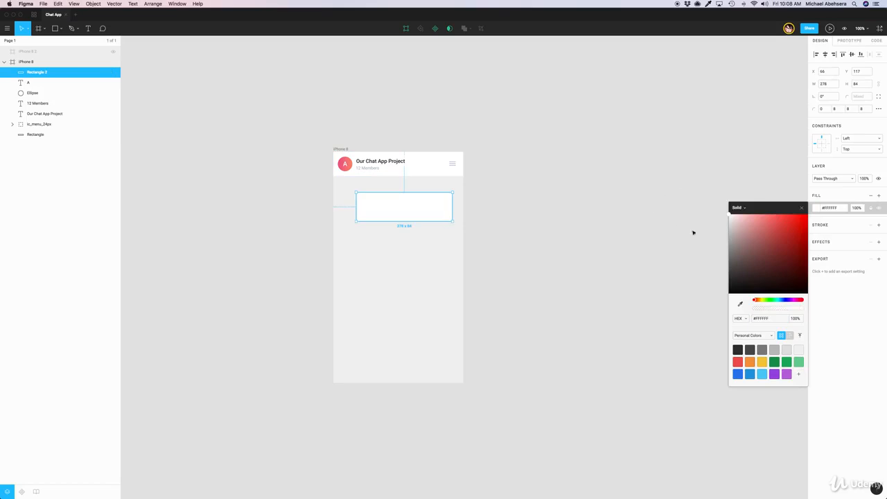
Add a drop shadow to the message bubble with blur 20, a dark blue-grey colour and 6% opacity.
click(879, 242)
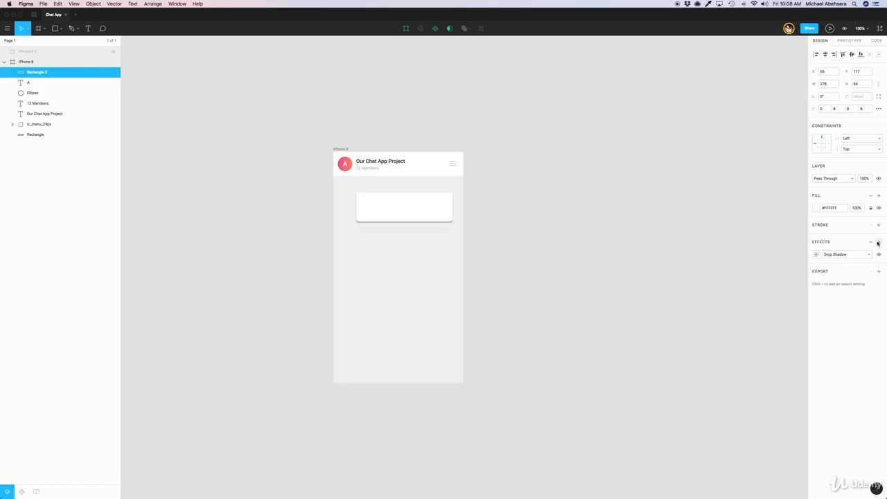
click(816, 254)
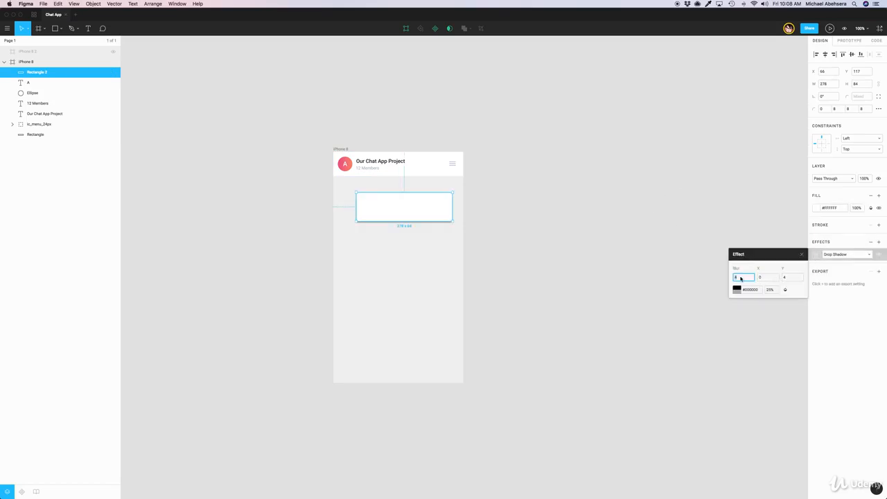
click(793, 277)
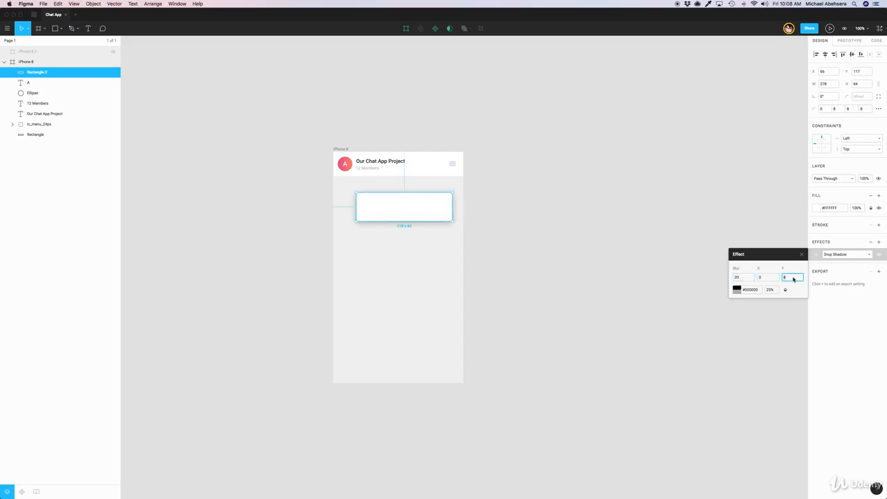
click(737, 288)
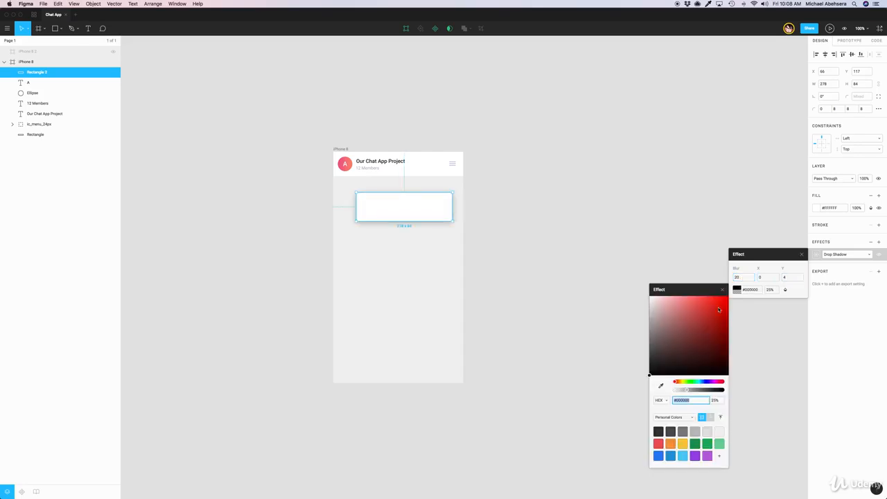
click(703, 382)
click(658, 363)
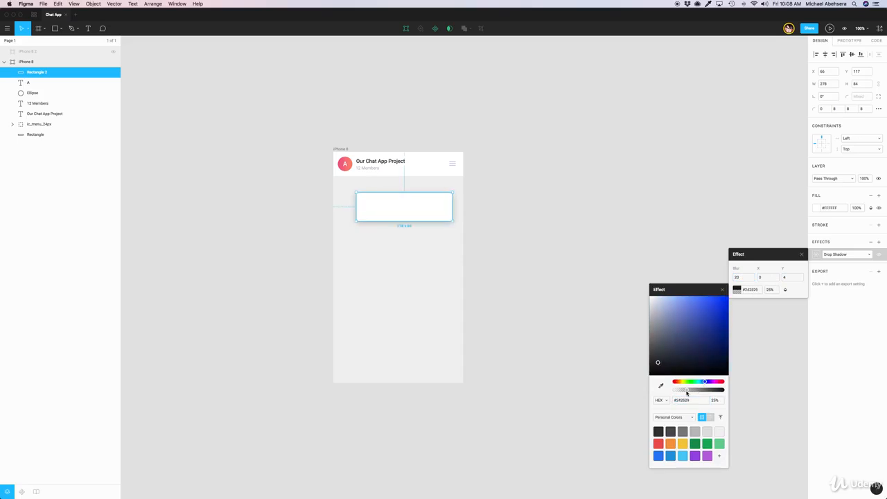
drag(686, 392, 678, 393)
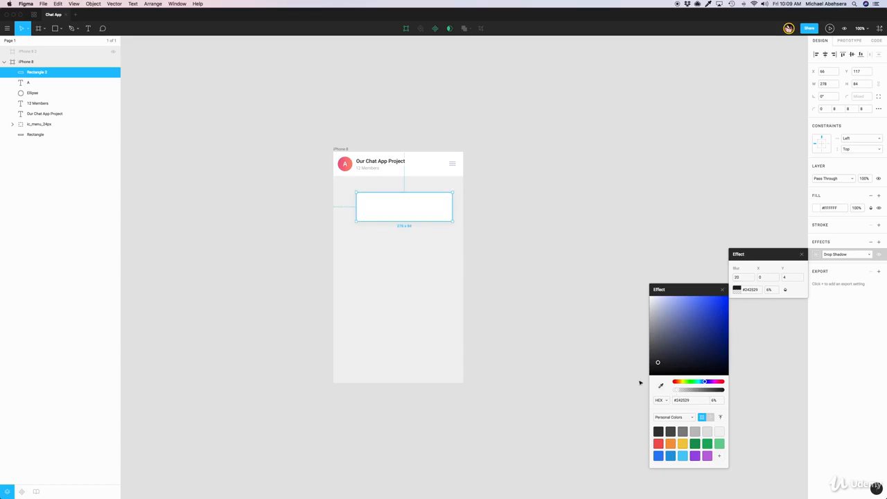
click(573, 364)
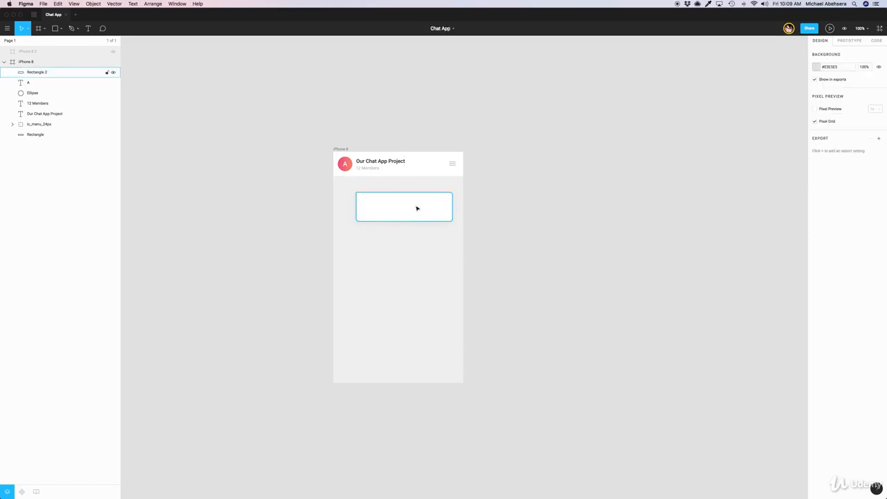
Check the Dribbble reference and add a text layer with the sender's first name near the message bubble's upper-left corner.
key(super+Tab)
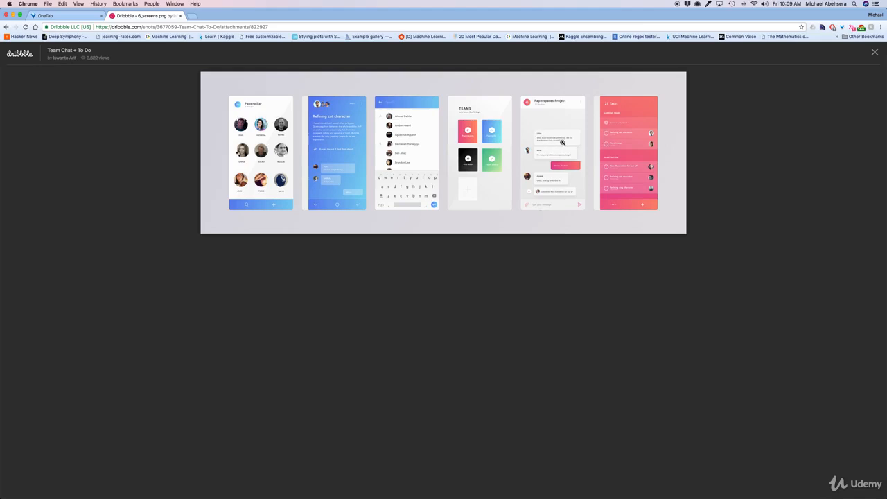
key(super+Tab)
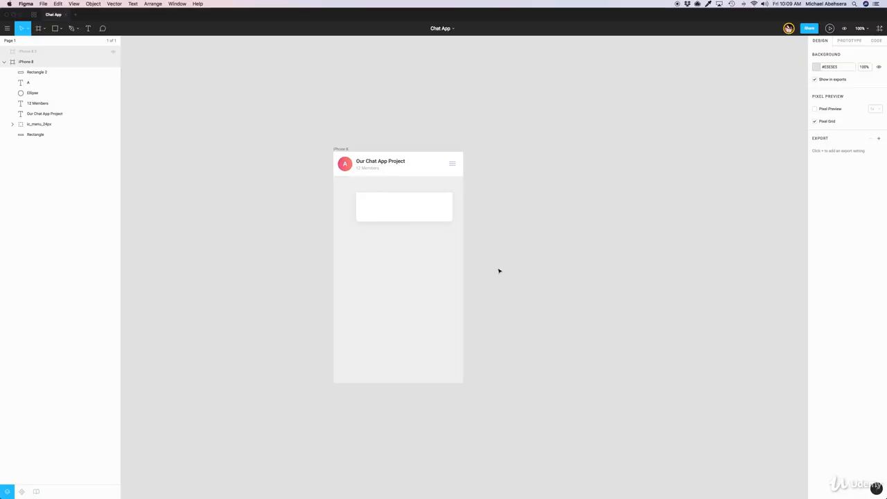
click(374, 196)
click(92, 30)
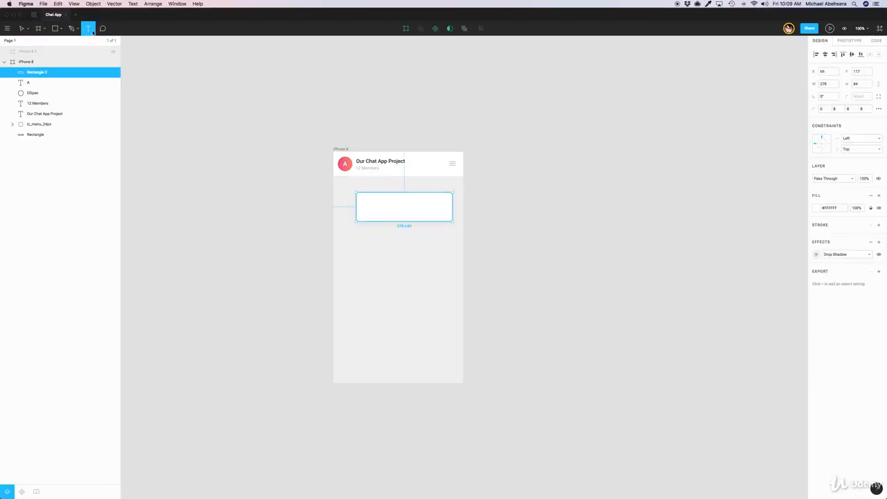
click(362, 198)
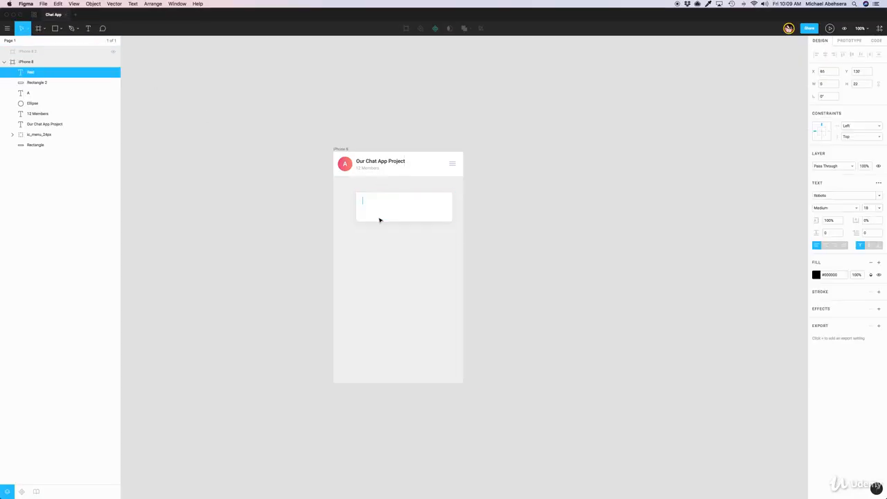
text(Michael)
Set the sender name's font size to 12.
key(super+a)
click(867, 207)
text(14)
key(Return)
key(Down)
key(Down)
key(Return)
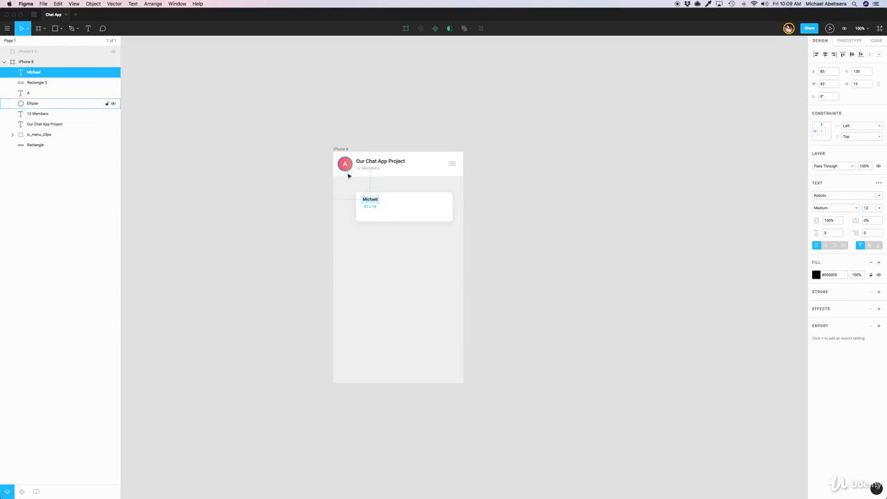
Copy the dark fill colour #26282E from the header title and apply it to the sender name.
click(386, 165)
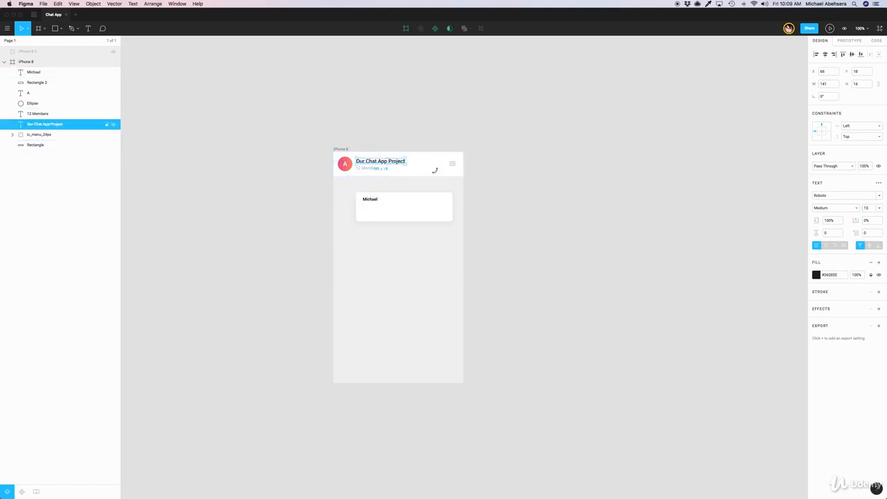
click(828, 275)
key(super+c)
click(370, 199)
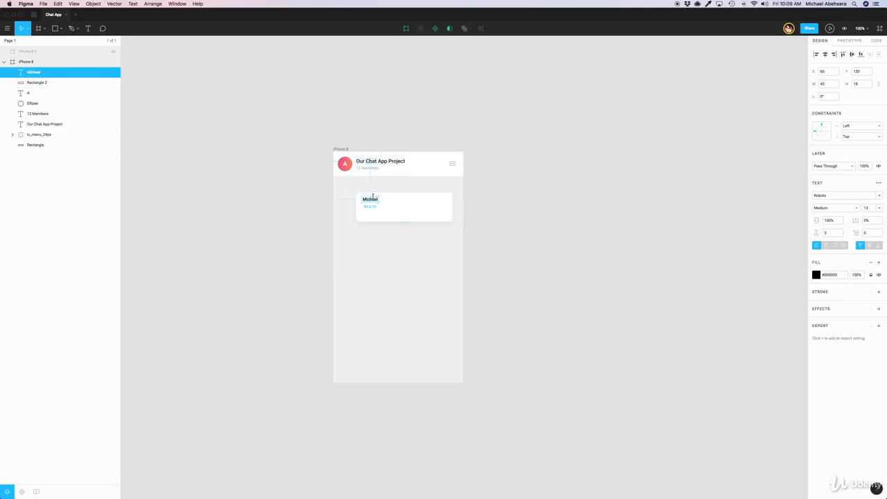
double_click(369, 199)
click(831, 275)
key(super+v)
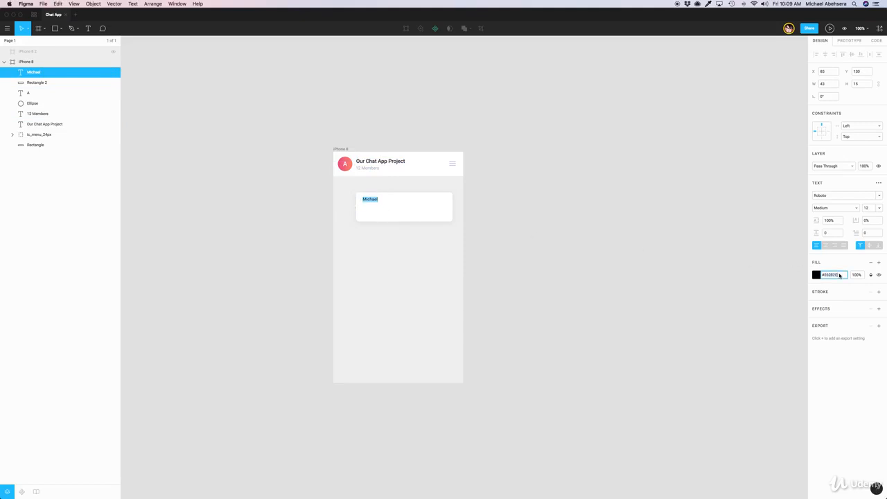
key(Return)
Nudge the sender name slightly left inside the bubble and extend the bubble's height to 90.
click(382, 218)
drag(372, 201, 372, 200)
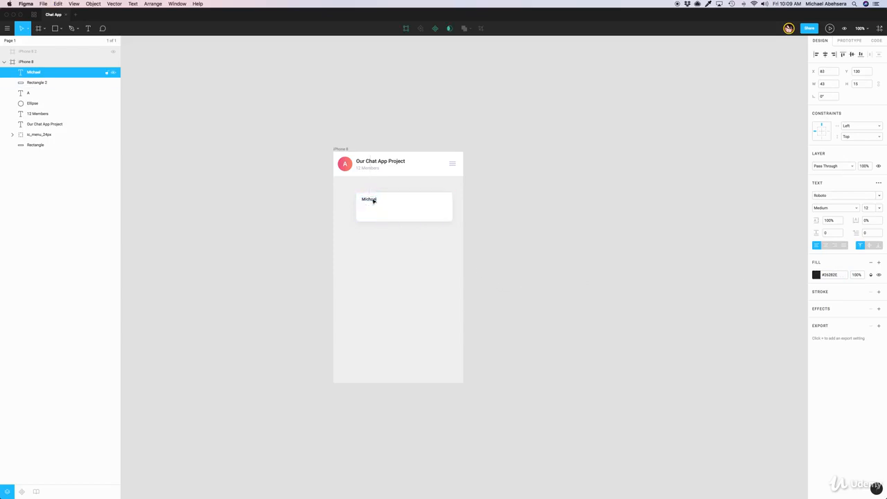
click(385, 218)
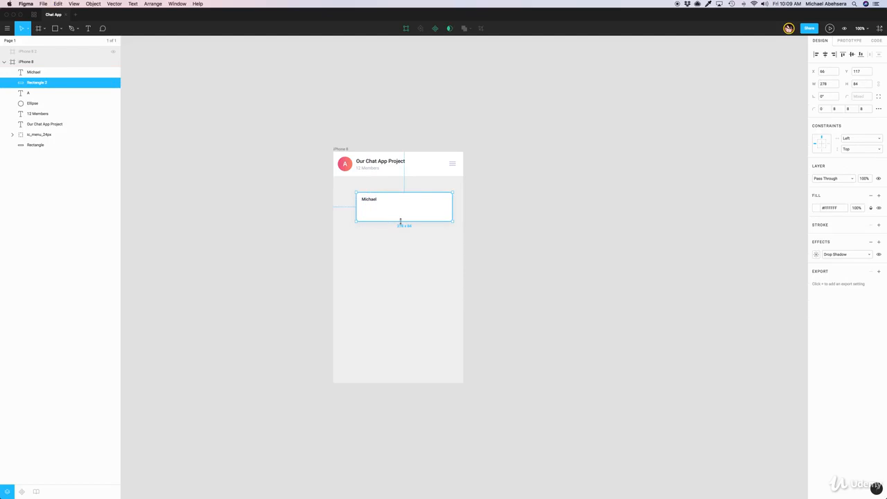
drag(400, 221, 400, 224)
Switch to Chrome, search for "lorem ipsum" in a new tab and generate five paragraphs of placeholder text on lipsum.com.
click(509, 481)
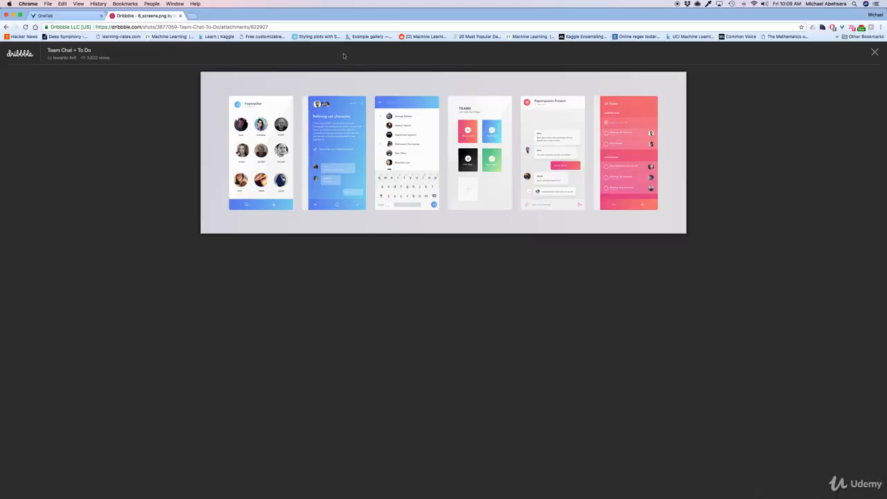
click(195, 16)
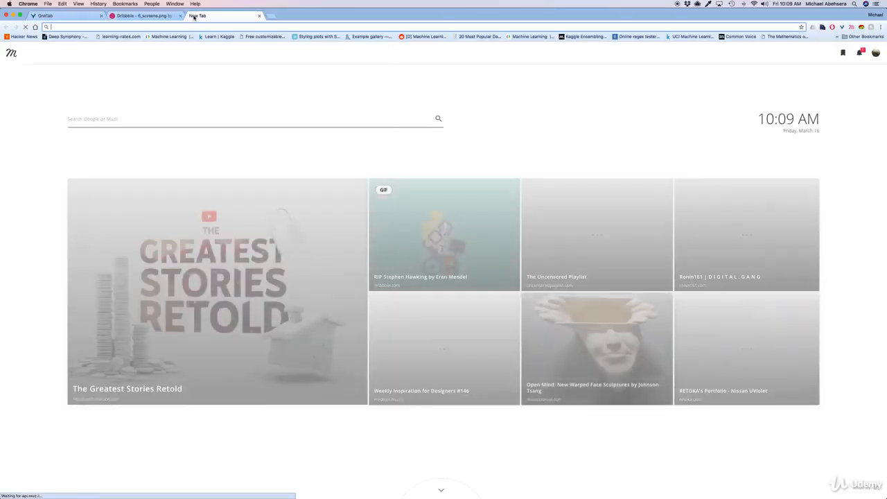
text(lorem)
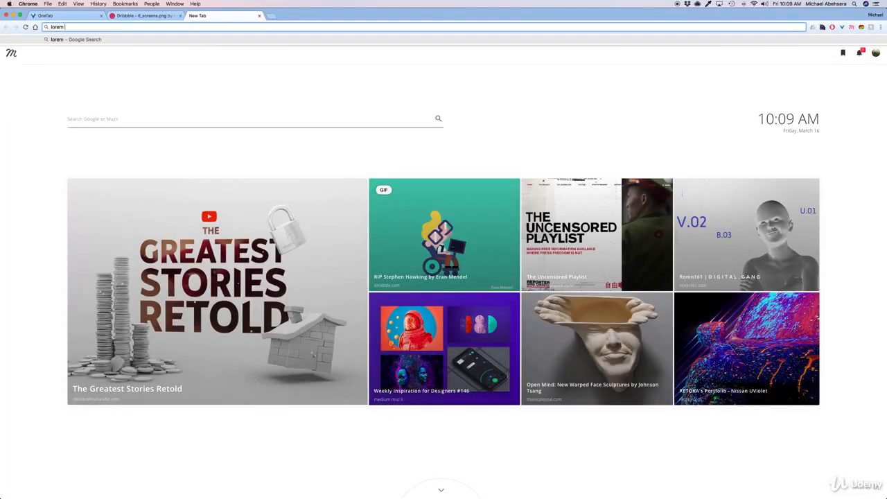
text( ipsum)
key(Return)
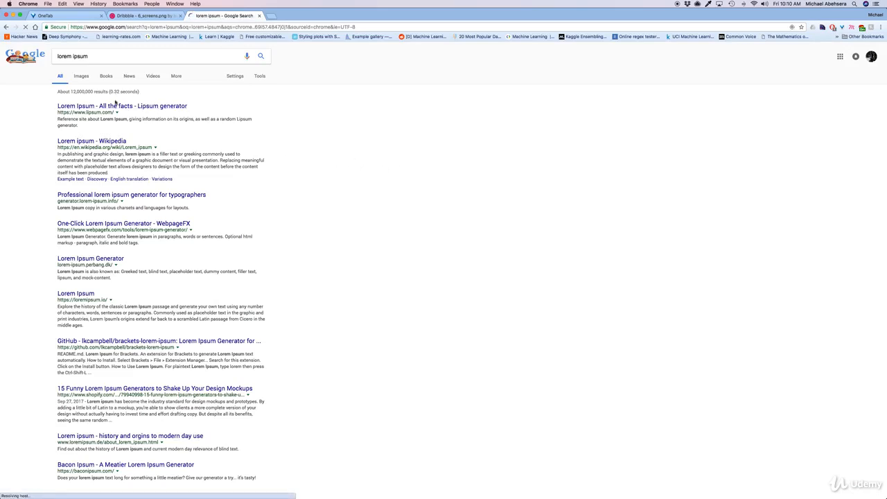
click(115, 104)
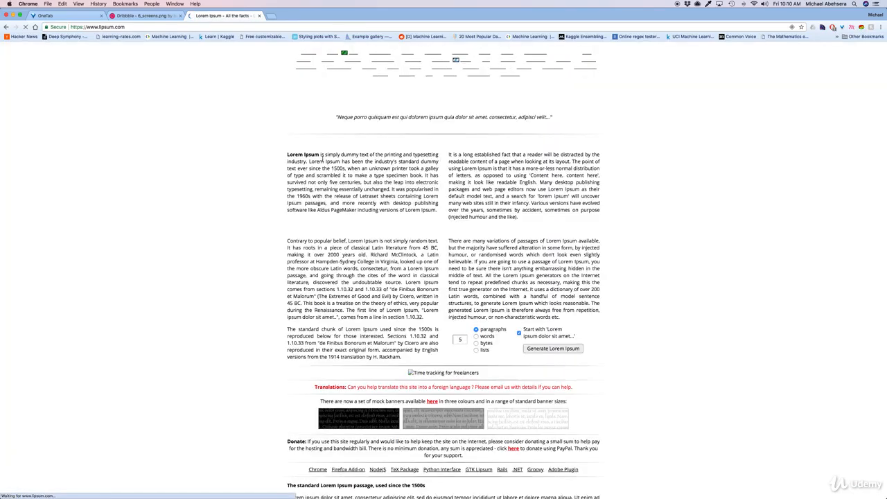
click(545, 348)
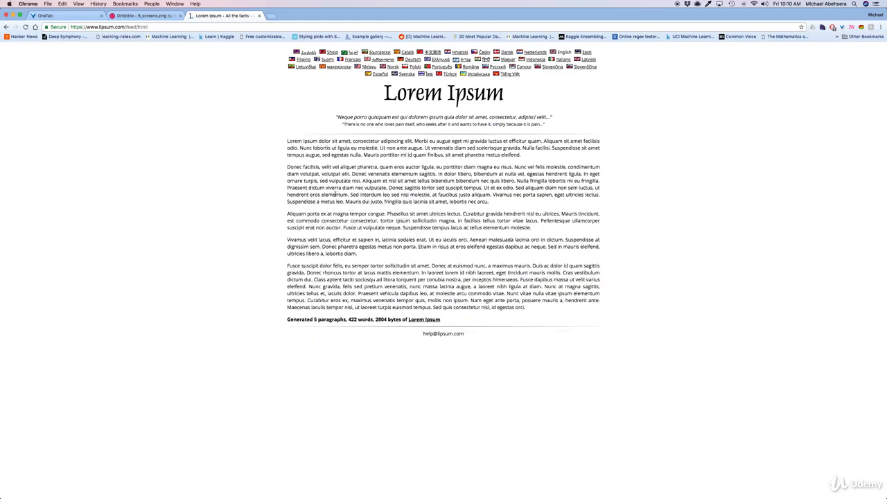
Copy the first three lorem ipsum sentences and paste them in Figma as a text layer beneath the sender name.
drag(287, 143, 298, 147)
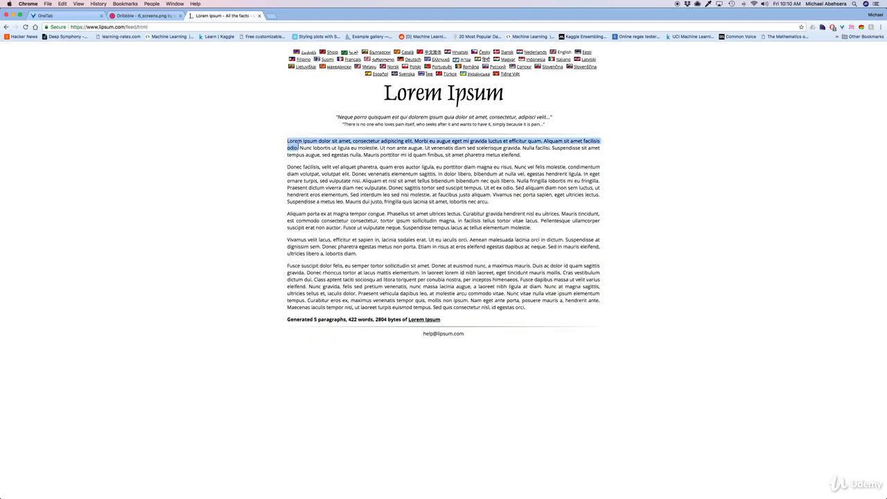
key(super+Tab)
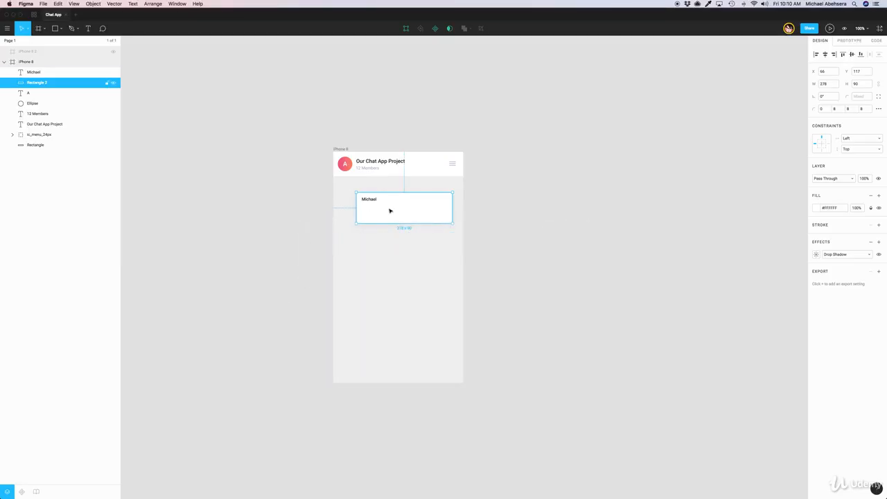
click(88, 28)
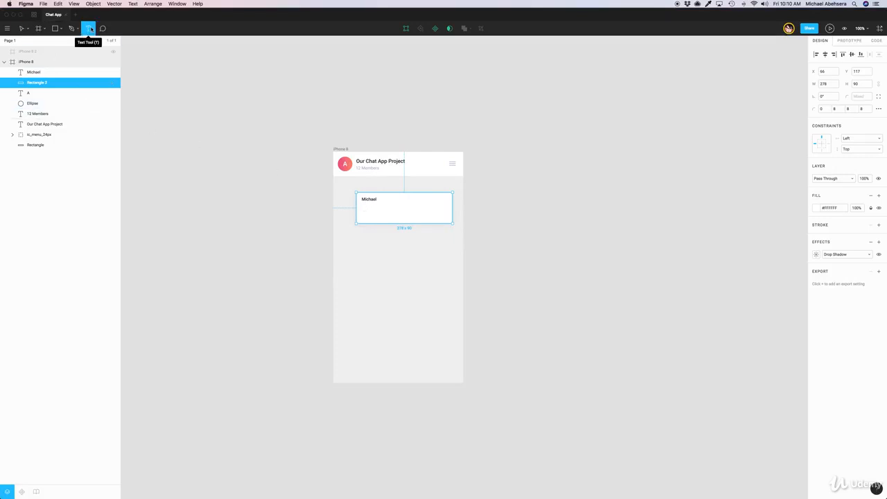
click(361, 207)
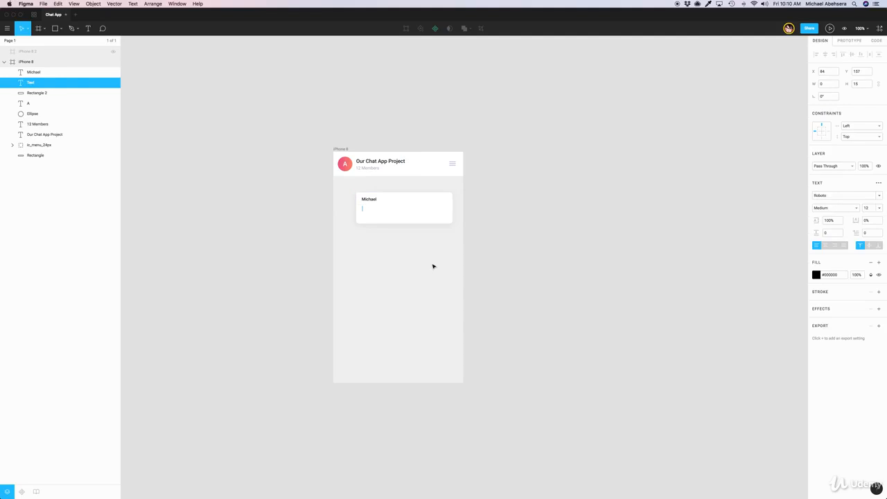
key(ctrl+v)
key(Escape)
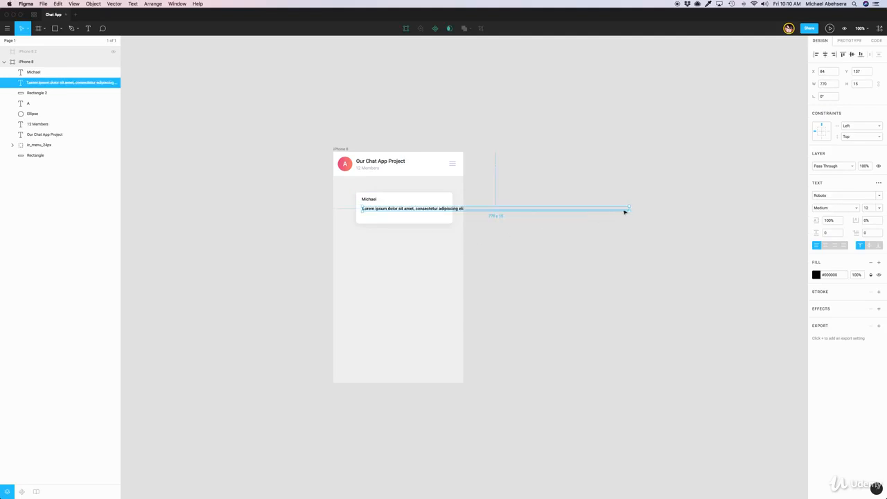
Resize the message text box to about 251 × 40 so it wraps inside the bubble, and set its weight to Regular.
drag(447, 211, 447, 221)
drag(630, 210, 449, 215)
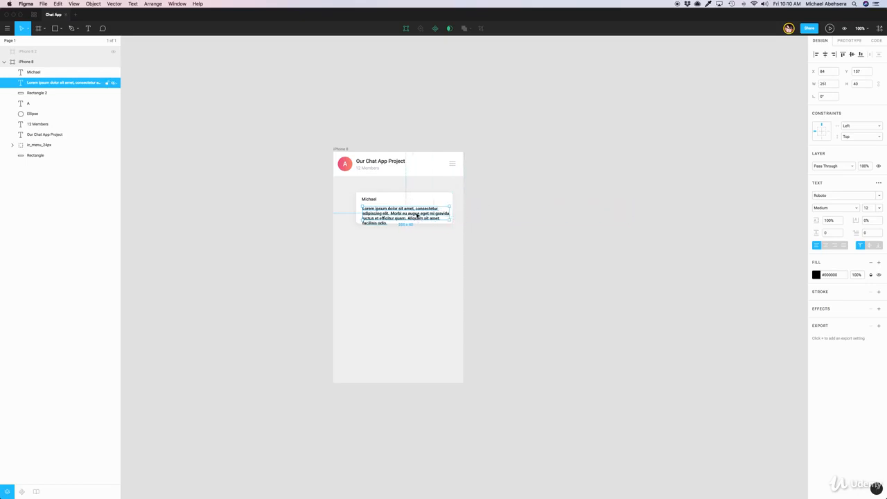
double_click(415, 214)
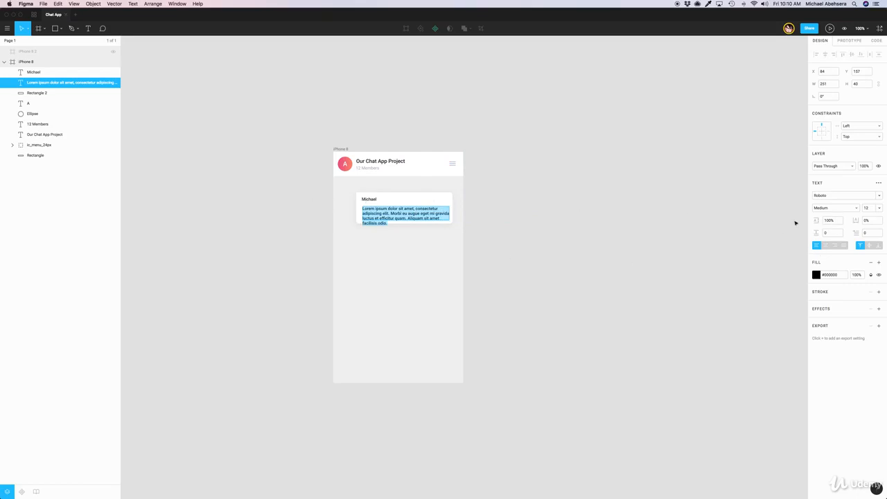
click(824, 208)
click(824, 191)
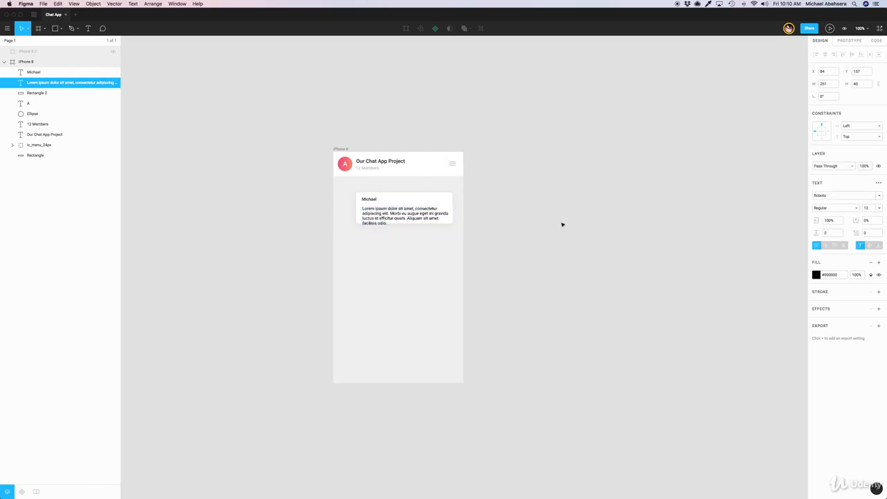
click(831, 220)
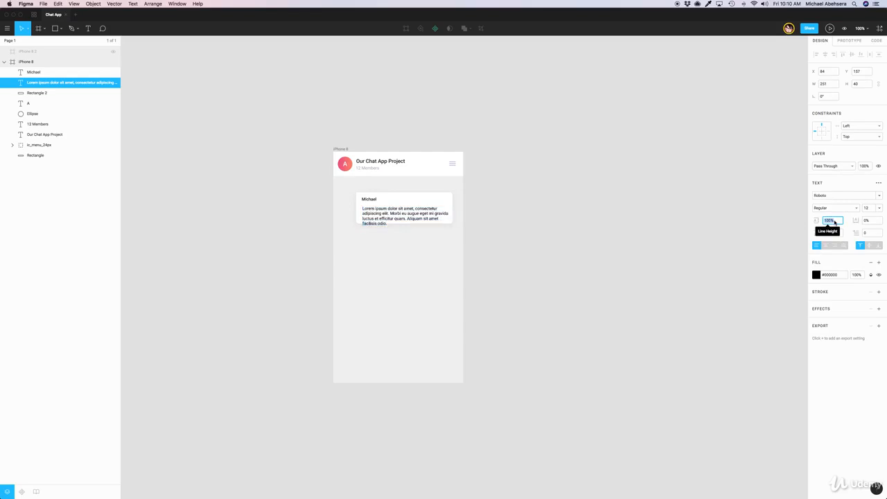
key(Up)
key(Up)
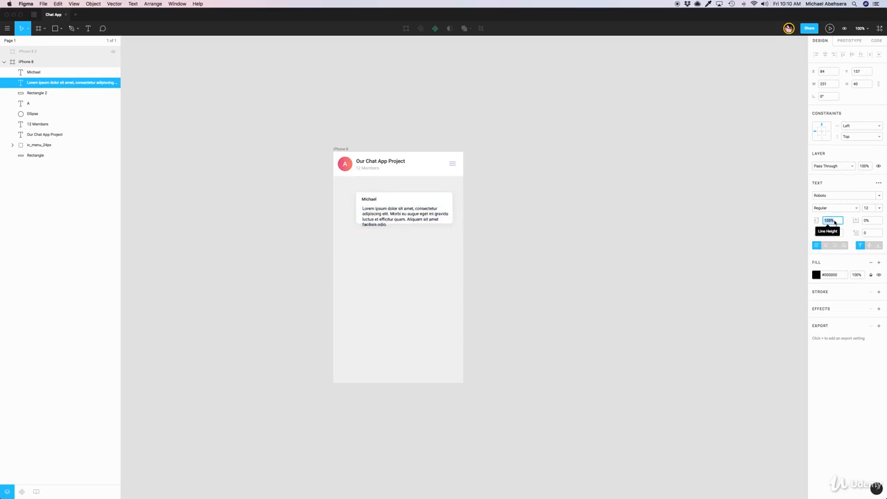
key(Down)
key(Down)
key(Down)
key(Down)
key(Down)
key(Down)
key(Down)
key(Down)
key(Down)
key(Down)
key(Down)
key(Down)
key(Down)
key(Down)
key(Down)
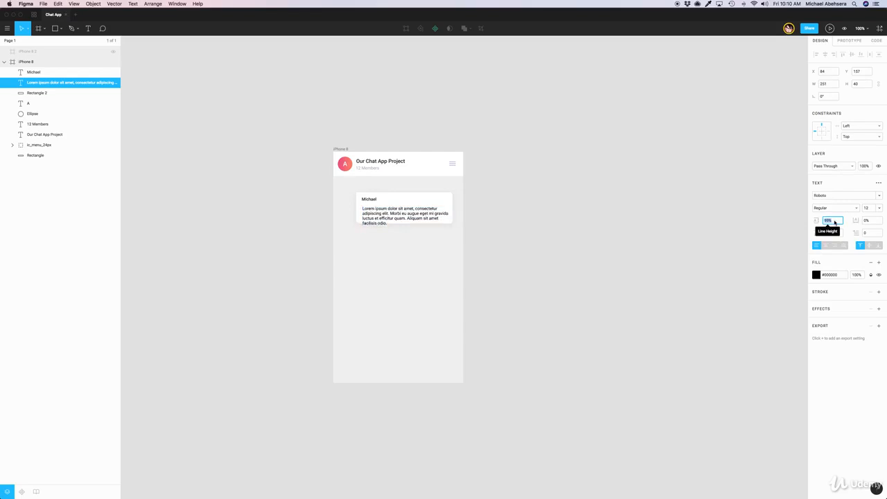
Set the line height of the whole lorem ipsum message text to 140%.
double_click(380, 213)
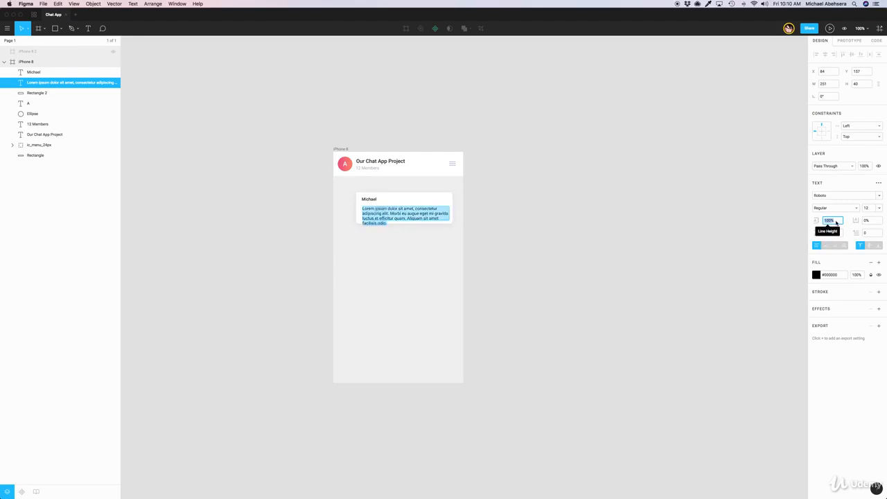
key(Up)
key(Up)
key(Up)
key(Up)
key(Up)
key(Up)
key(Up)
key(Up)
key(Up)
key(Up)
key(Up)
key(Up)
key(Up)
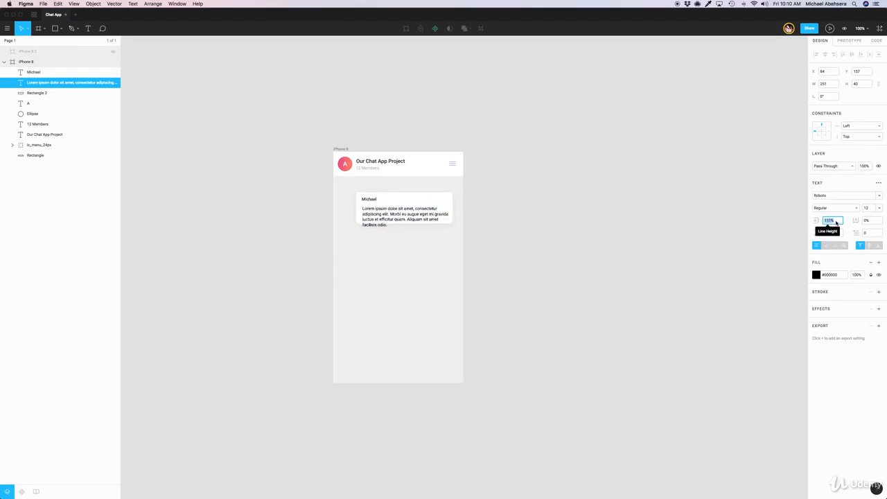
key(Up)
key(Up)
key(Up)
key(Up)
key(Up)
key(Up)
key(Up)
key(Up)
key(Up)
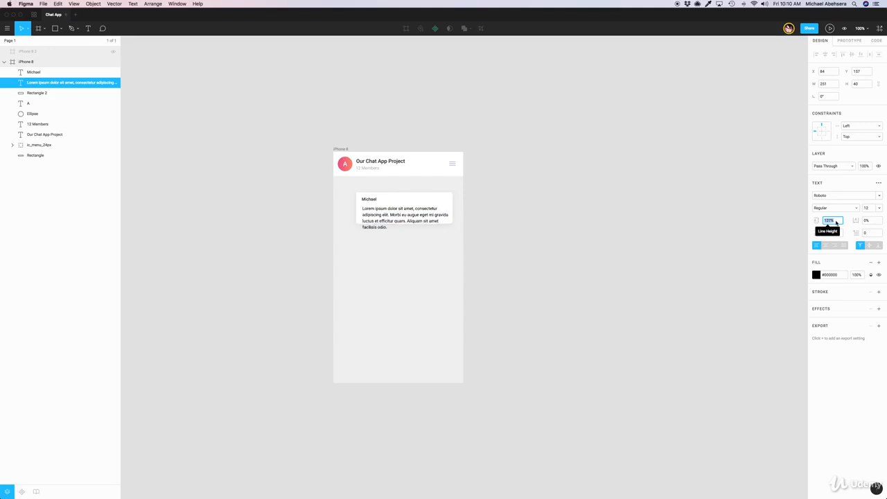
key(Up)
key(Up)
key(Up)
key(Up)
key(Up)
key(Up)
key(Up)
key(Up)
key(Up)
key(Up)
key(Up)
key(Up)
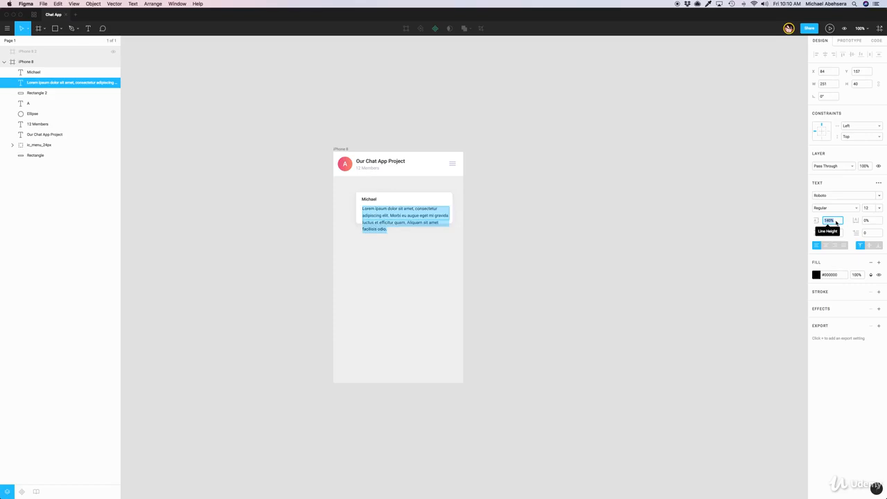
key(Escape)
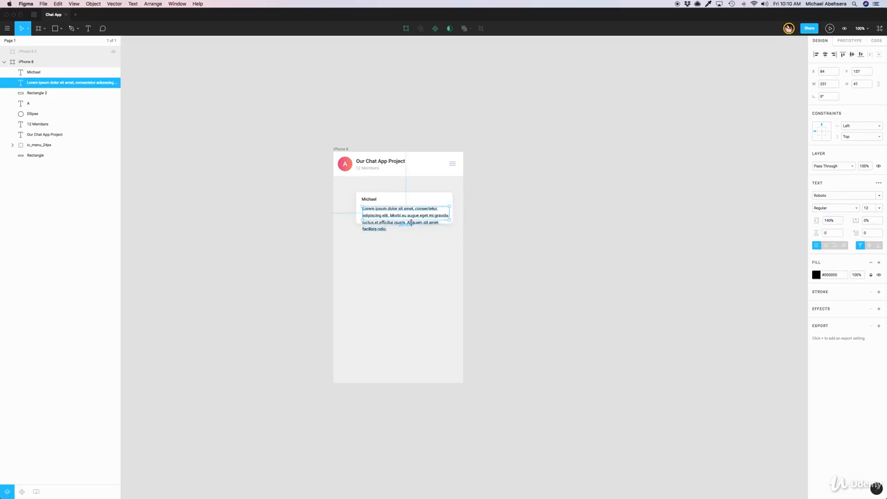
Extend the message text box to enclose all four lines and nudge it left and up to X 81, Y 155.
drag(411, 230, 411, 234)
key(Left)
key(Left)
key(Left)
key(Up)
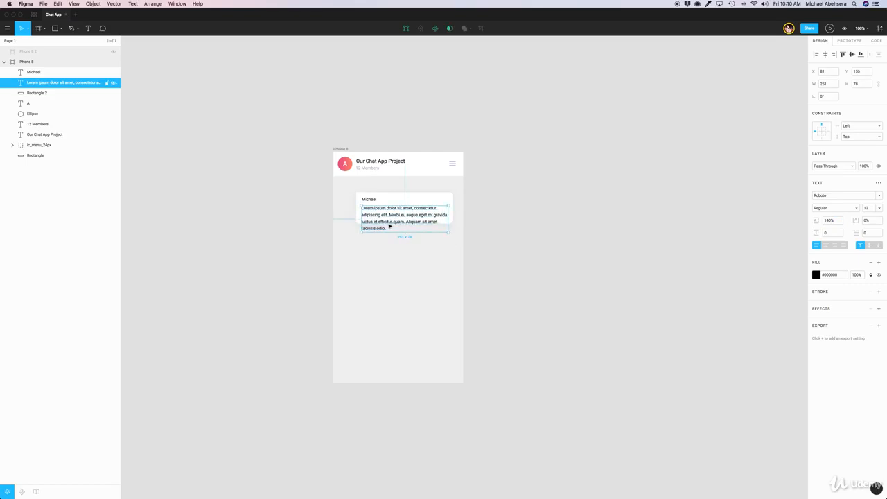
Delete the last two lines of the message so it ends at "gravida", and shorten its text box to a height of 41.
double_click(384, 222)
click(378, 222)
drag(386, 228, 361, 221)
key(BackSpace)
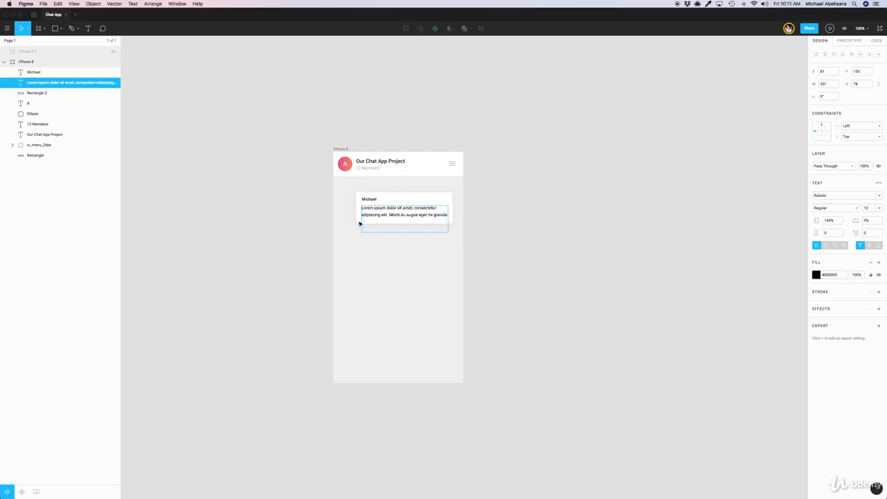
key(Escape)
drag(405, 231, 406, 219)
click(426, 271)
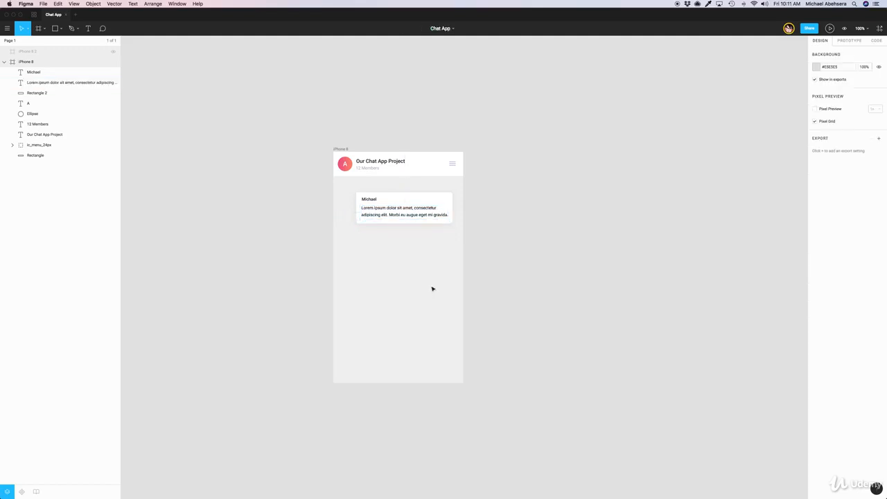
Set the sender name's font weight to Bold.
click(367, 200)
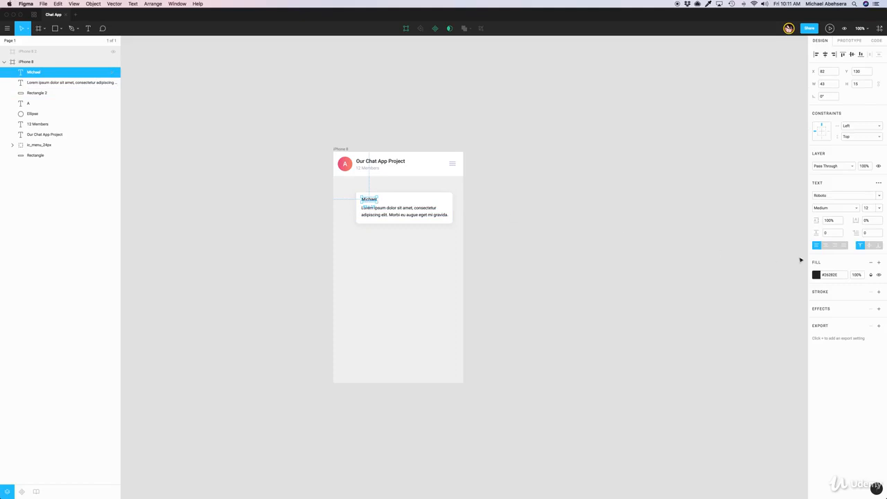
click(835, 208)
click(835, 223)
click(421, 238)
click(367, 200)
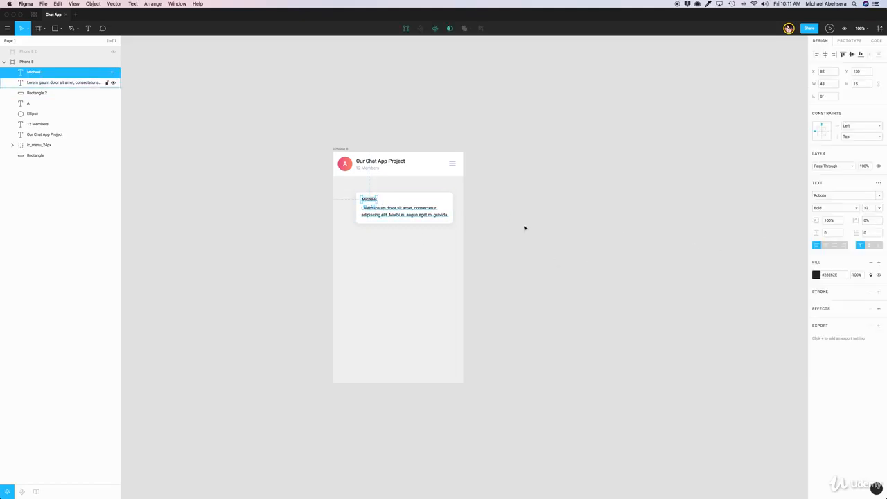
Sample the header title's dark colour for the message text fill and lighten it to the grey #888C99.
drag(407, 214, 404, 212)
key(super+z)
click(409, 216)
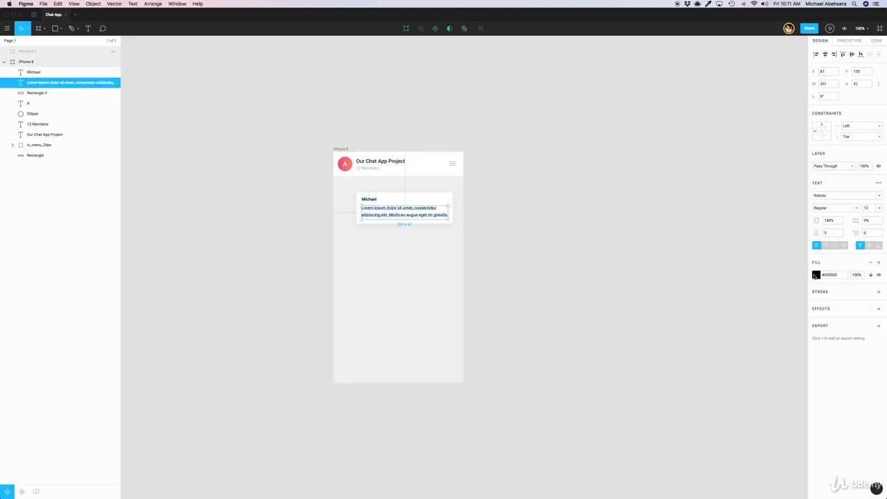
click(815, 276)
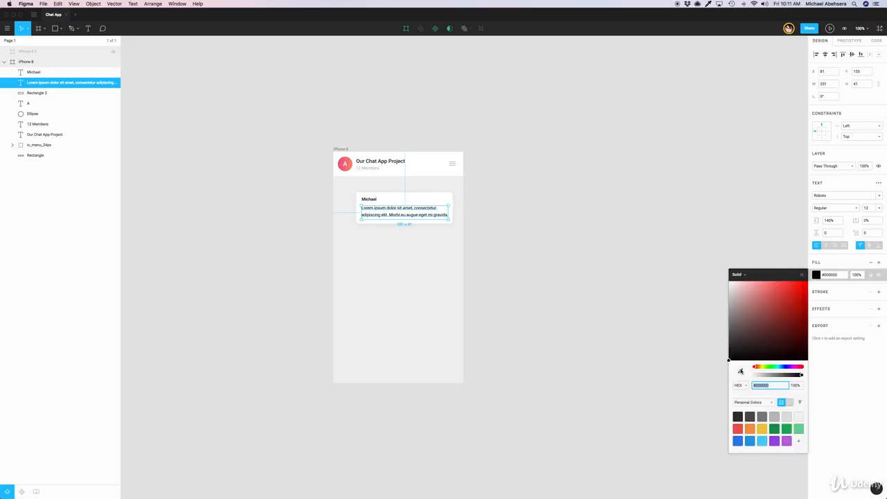
click(740, 372)
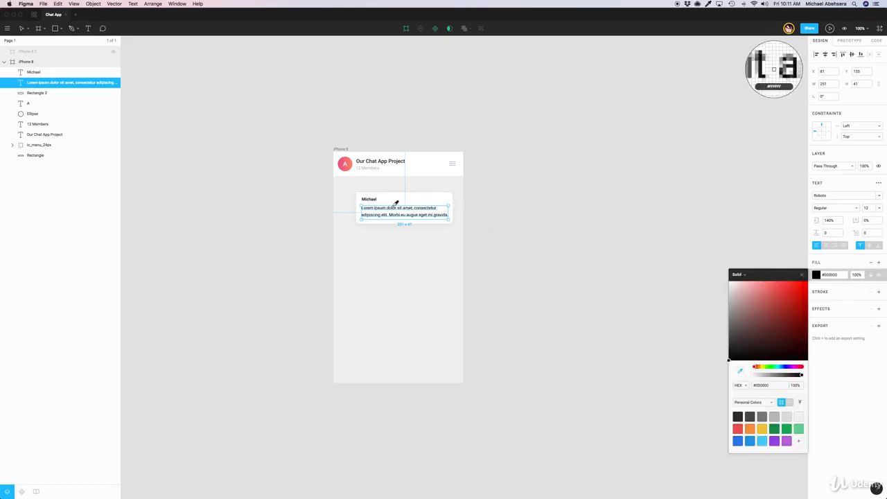
click(390, 159)
drag(736, 319, 737, 316)
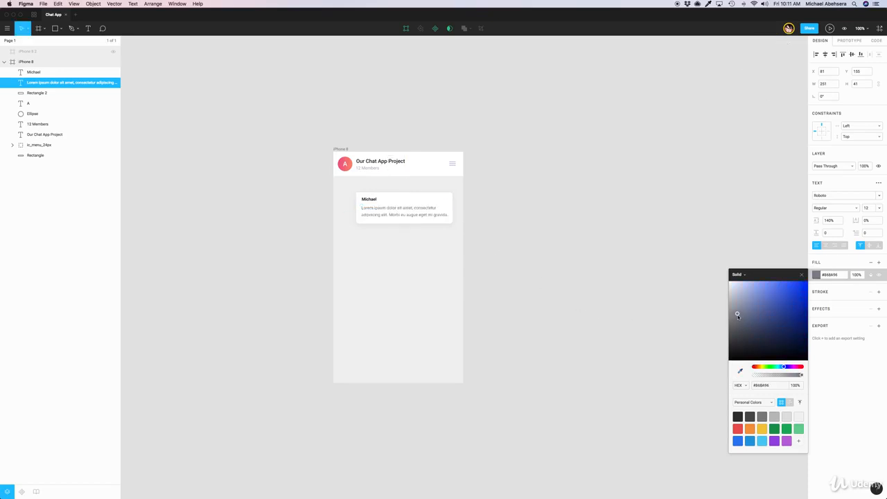
click(408, 249)
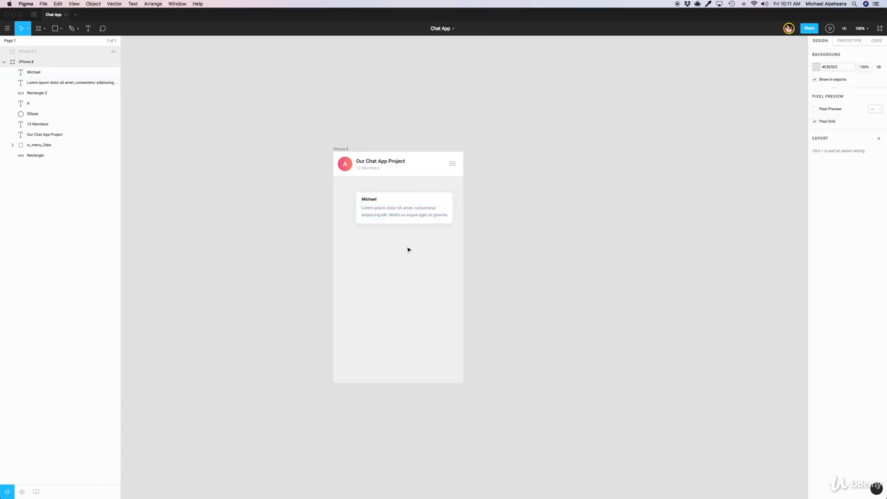
Nudge the message text to X 80 and the sender name to X 81, moving the name 1 px down.
click(377, 213)
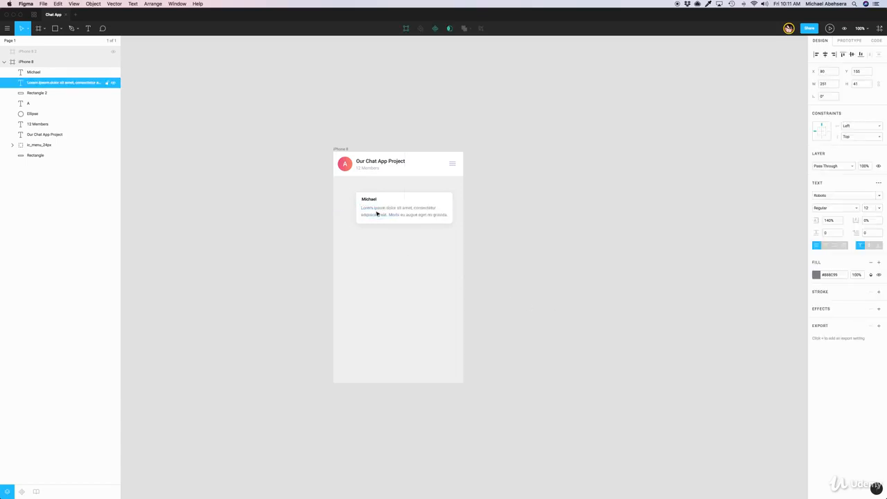
click(365, 201)
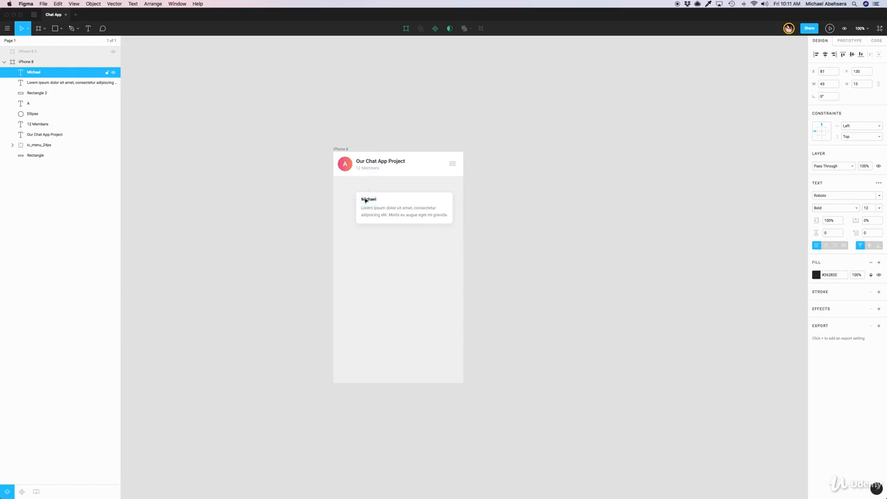
key(Down)
click(376, 322)
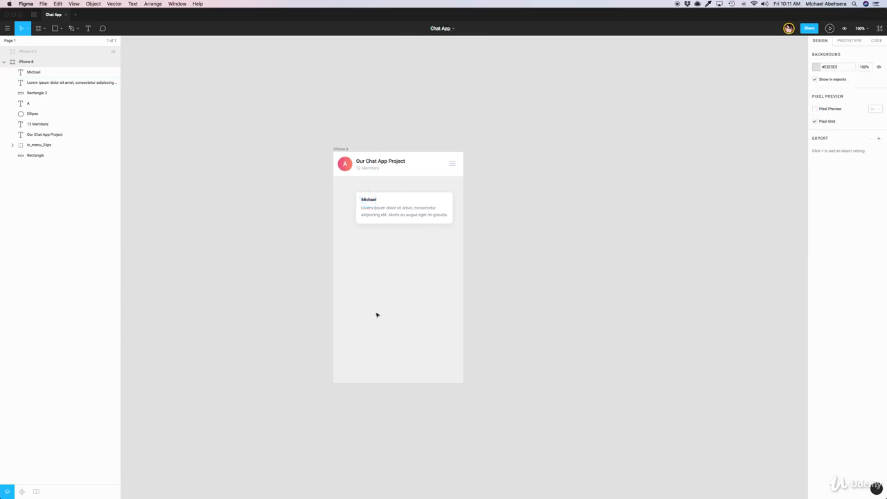
Group the sender name, message text and bubble rectangle, and rename the group Bubble.
click(381, 213)
shift+click(42, 72)
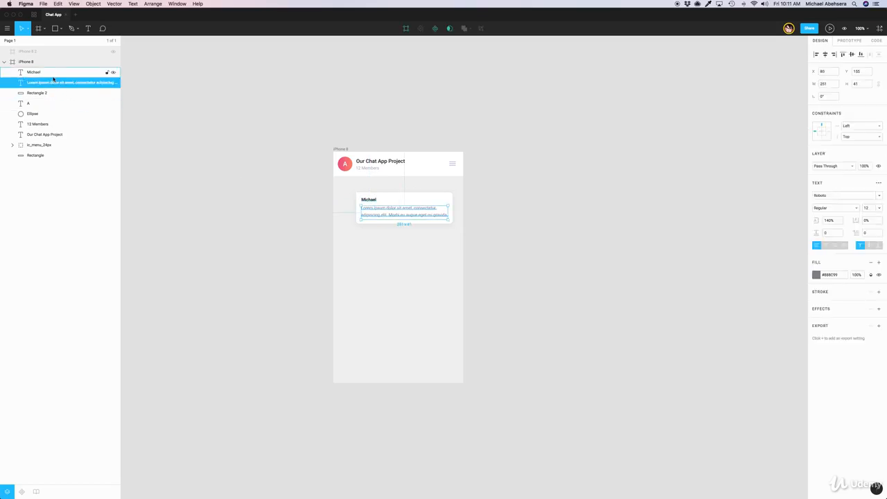
shift+click(49, 93)
right_click(51, 92)
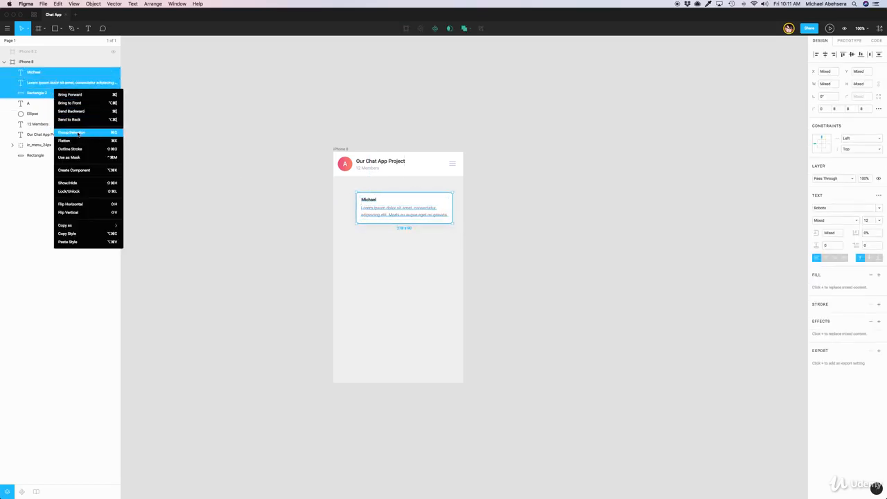
click(78, 133)
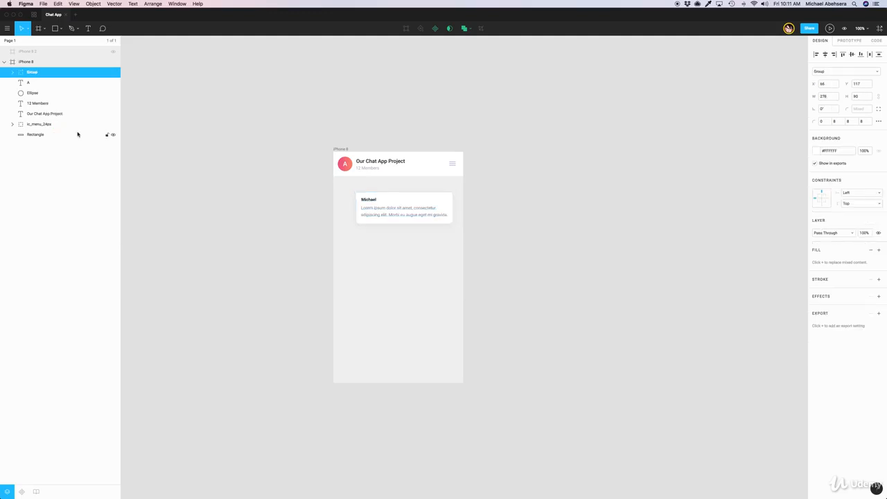
double_click(32, 72)
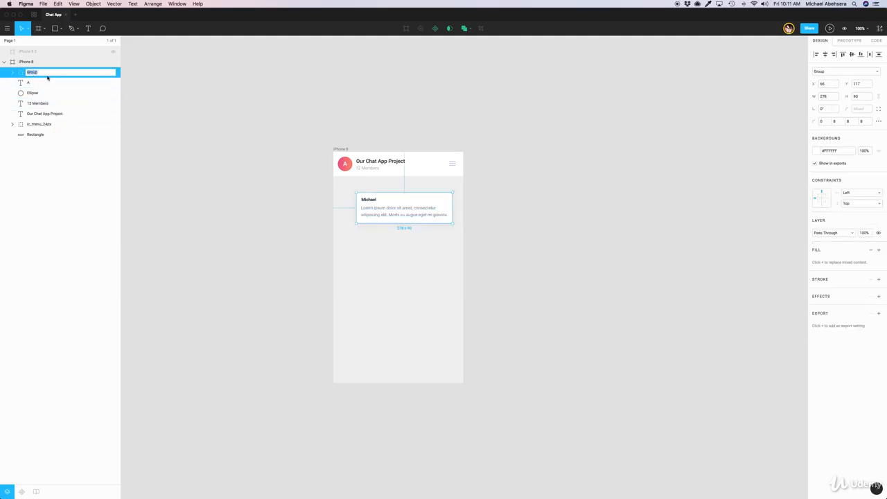
text(Sub)
key(Return)
right_click(49, 73)
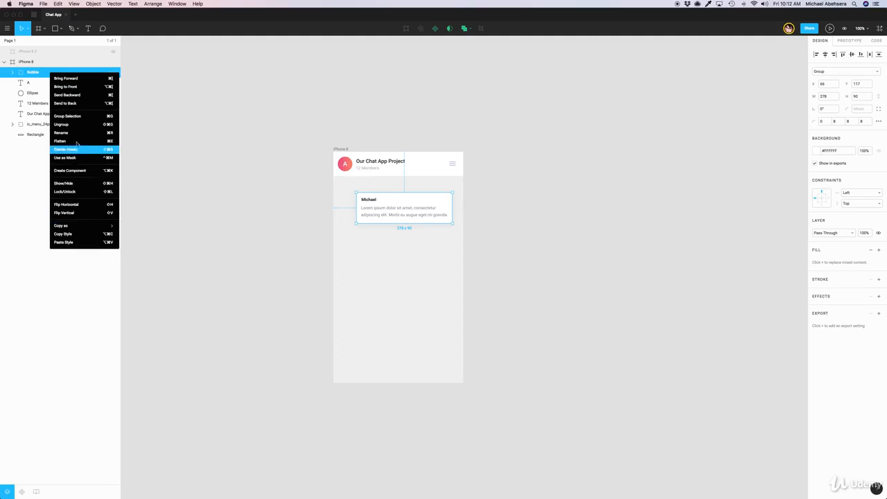
mouse_move(83, 226)
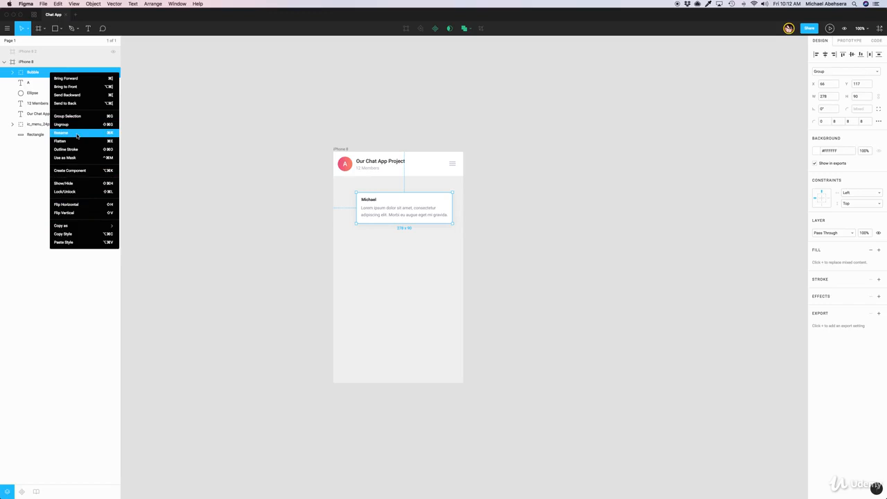
click(419, 207)
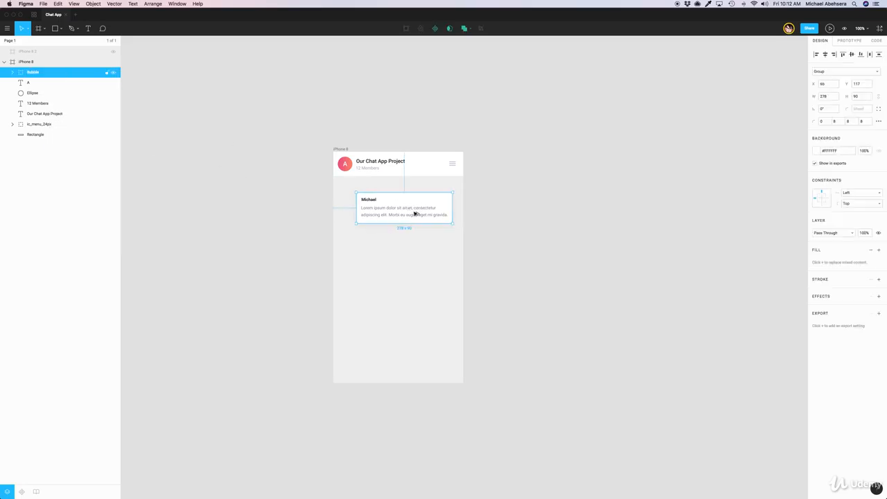
Duplicate the Bubble group directly below the original, at X 66, Y 231.
drag(412, 212, 408, 246)
right_click(47, 72)
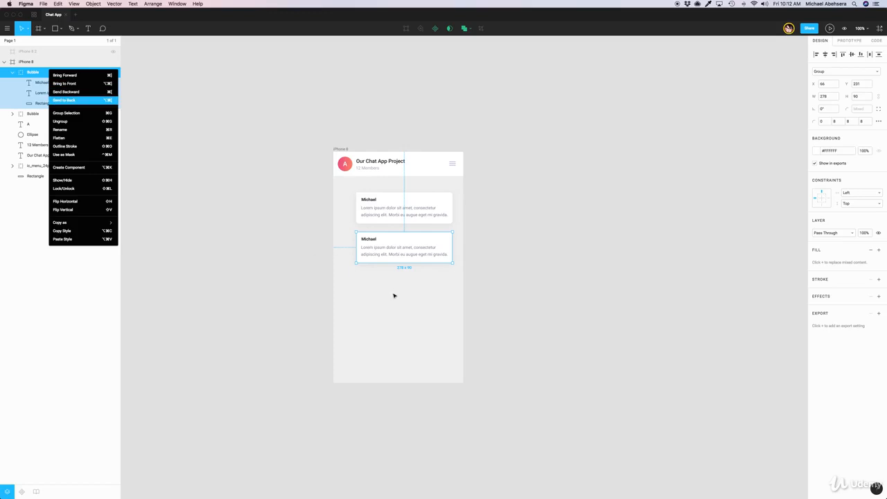
click(394, 296)
click(393, 252)
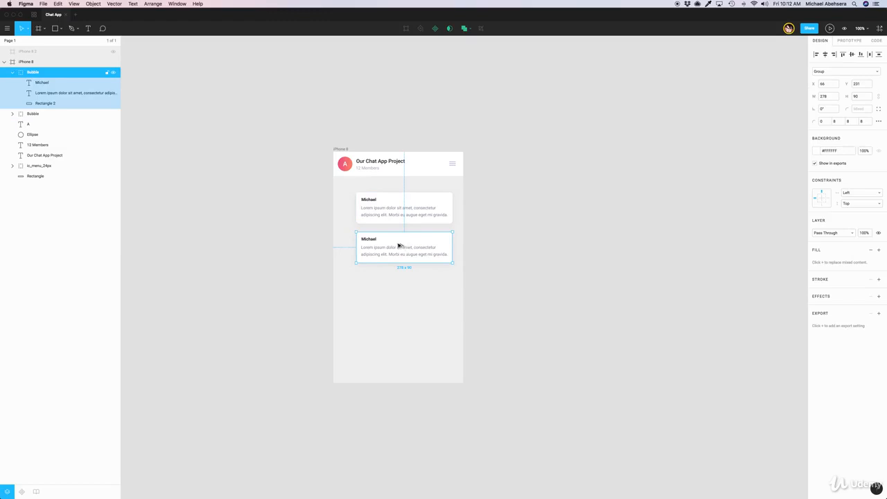
drag(399, 245, 402, 293)
key(Delete)
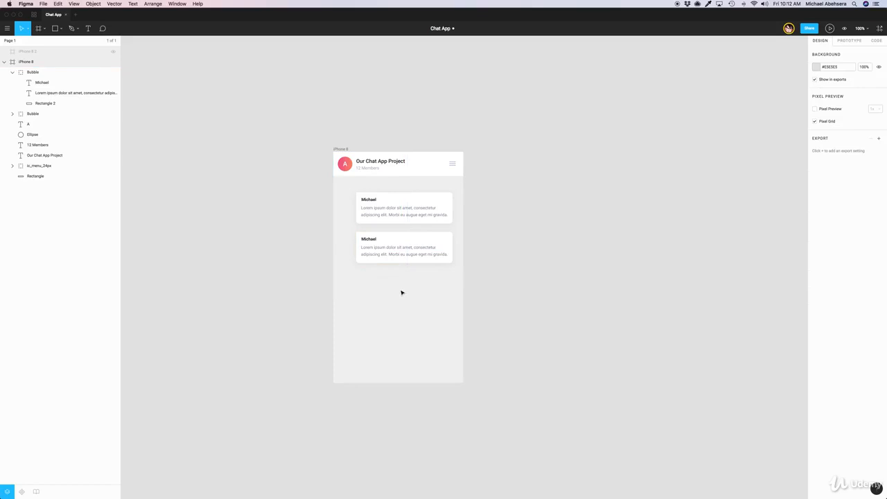
Select the second message bubble and open the list of shape tools.
click(398, 249)
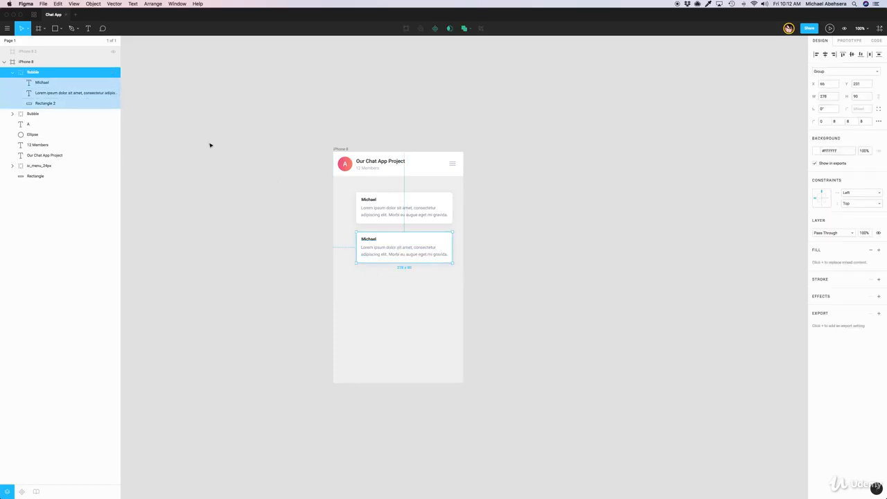
click(60, 28)
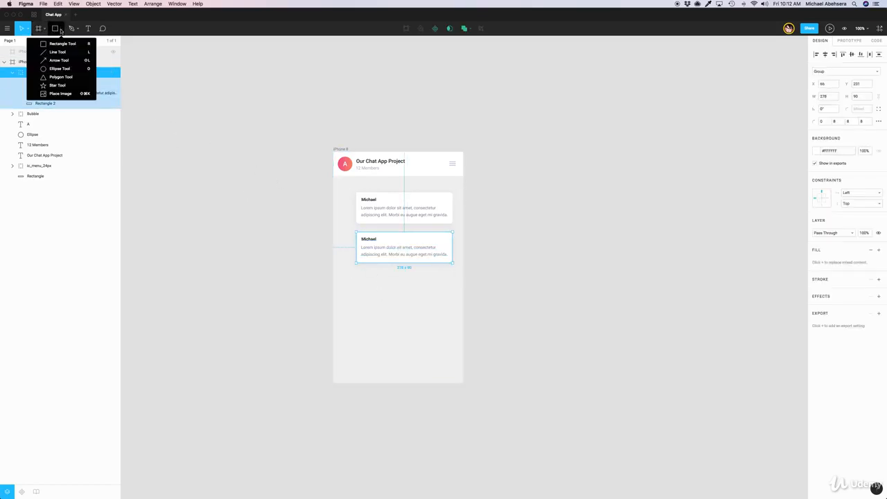
Switch to Chrome, close the Lorem Ipsum page and check the chat screen in the Dribbble reference before returning to Figma.
key(super+Tab)
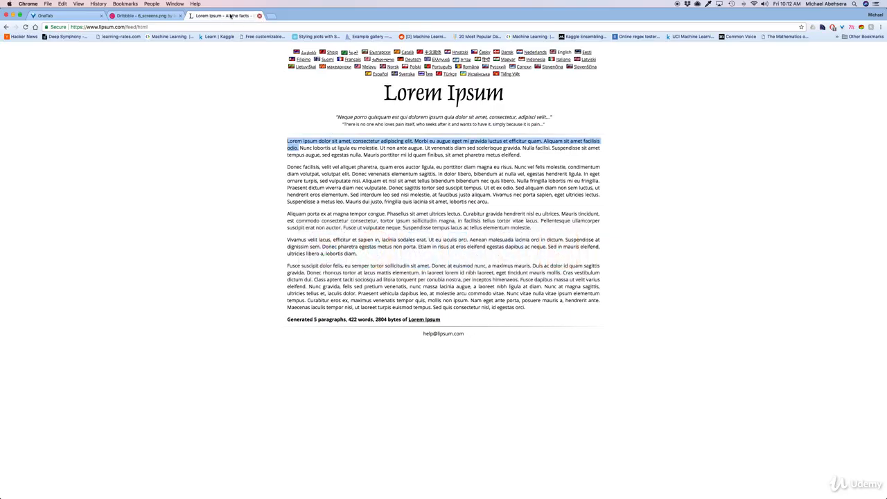
click(260, 16)
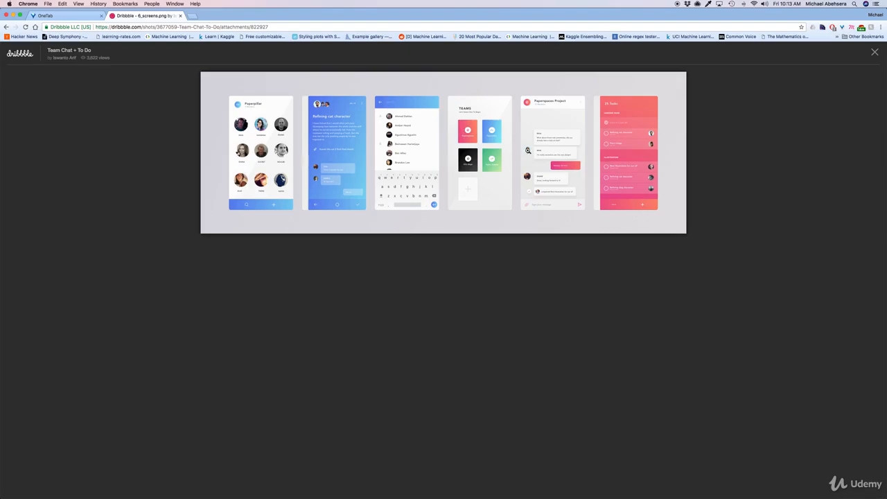
key(super+Tab)
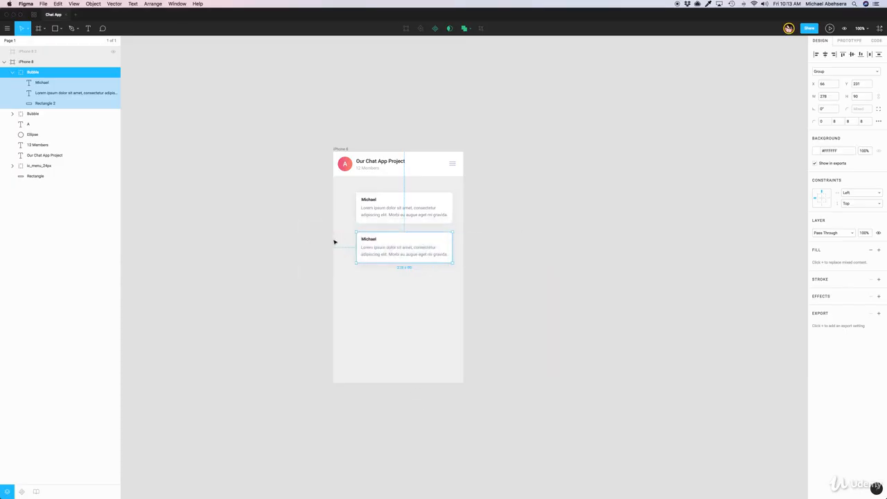
Nudge the second message bubble down to Y 236 to widen the gap below the first bubble.
key(Down)
key(Down)
key(Down)
key(Down)
key(Down)
key(Down)
key(Down)
key(Down)
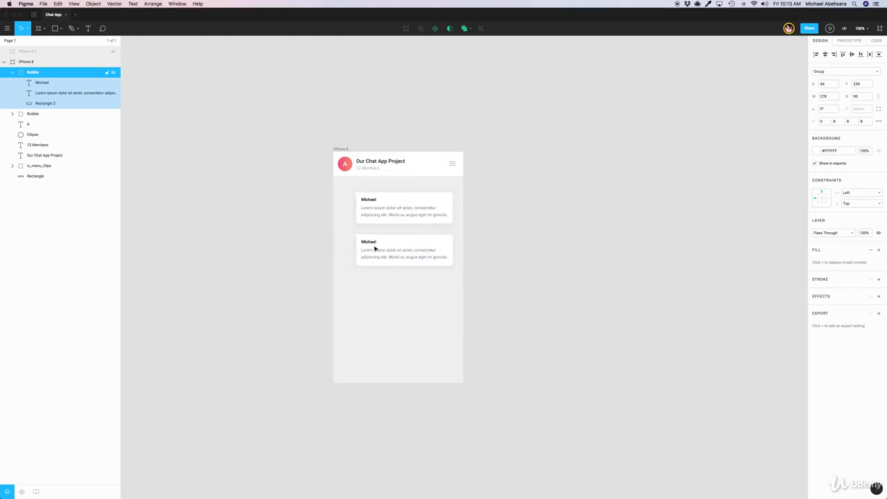
key(Up)
key(Up)
key(Up)
Draw a circle about 33 by 33 px beside the second message bubble with the Ellipse tool.
click(56, 29)
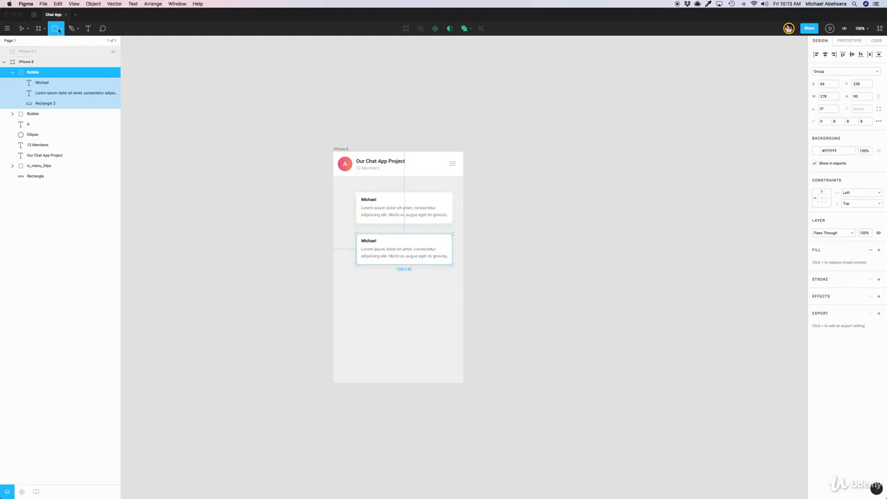
click(58, 29)
click(42, 67)
drag(340, 232, 352, 244)
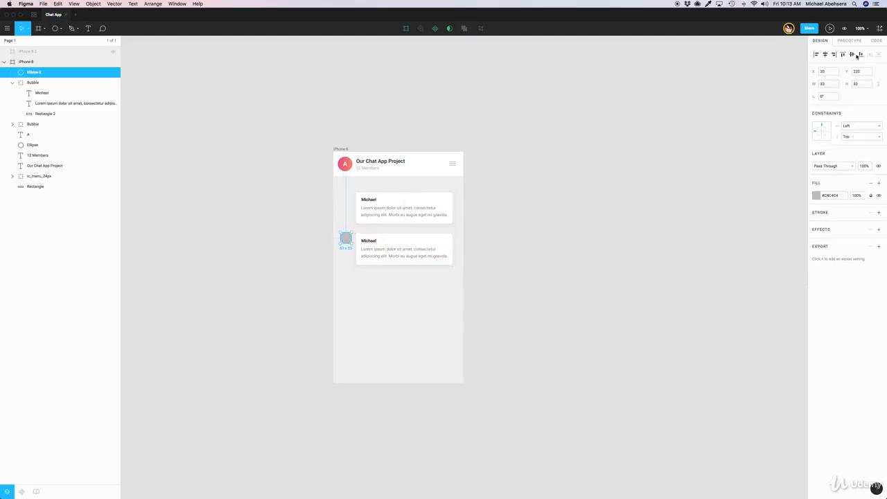
Resize the new circle to 36 by 36 and place it at X 15, Y 236, level with the second bubble's top edge.
click(828, 84)
text(36)
click(856, 84)
text(40)
key(Return)
click(826, 84)
click(856, 84)
click(527, 234)
drag(354, 240, 353, 238)
click(498, 365)
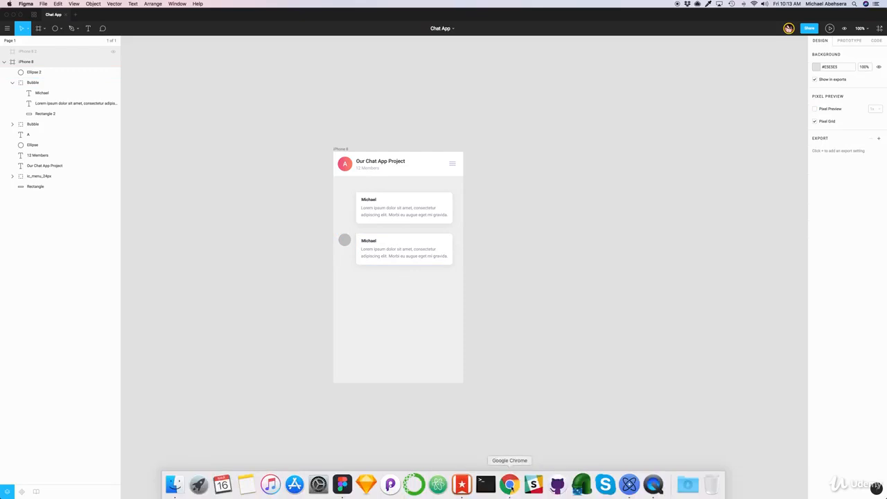
Switch to Chrome, search Google Images for "michael jackson" in a new tab and open the black-and-white portrait from discogs.com.
click(509, 485)
click(192, 16)
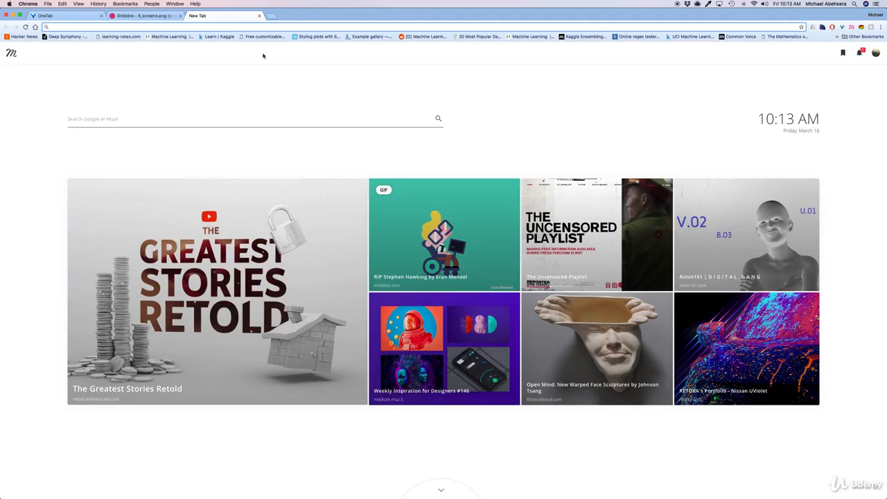
text(michael jackson)
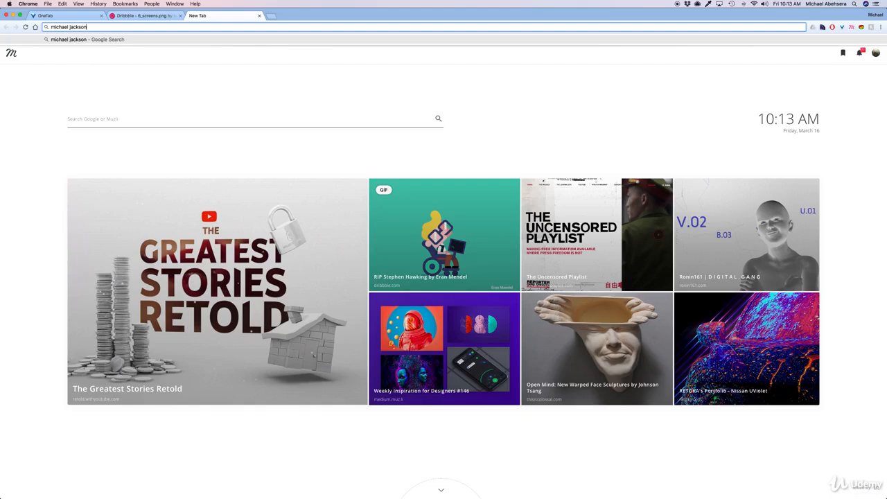
key(Return)
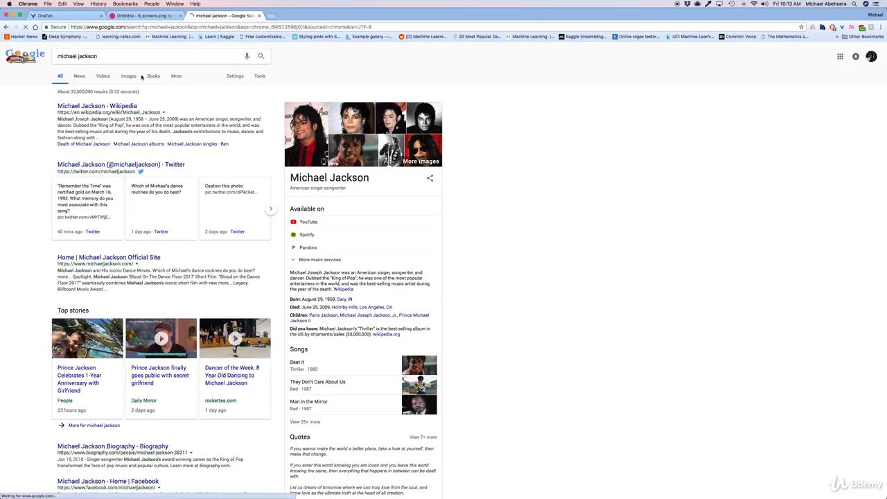
click(128, 78)
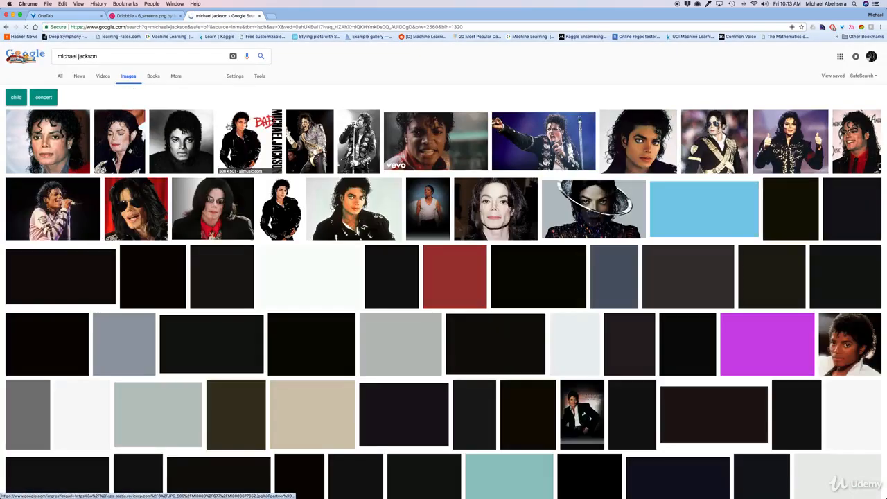
click(187, 142)
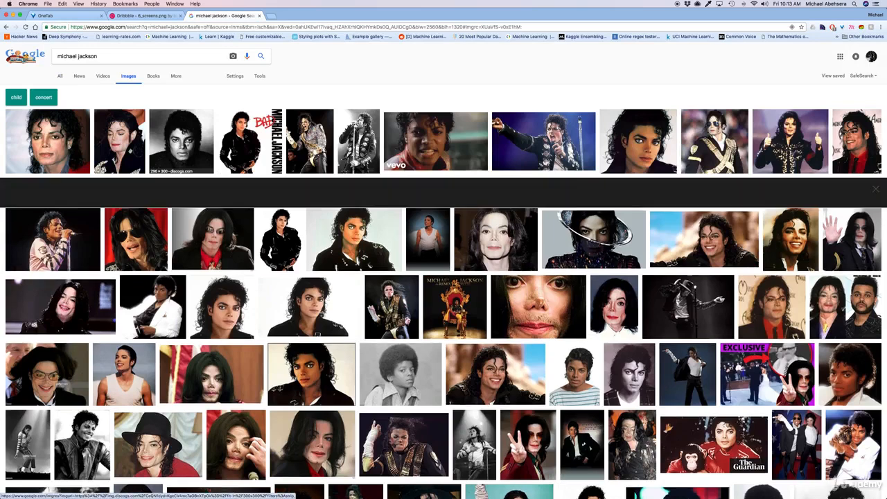
Save the portrait as a JPEG image in the Downloads folder.
right_click(313, 280)
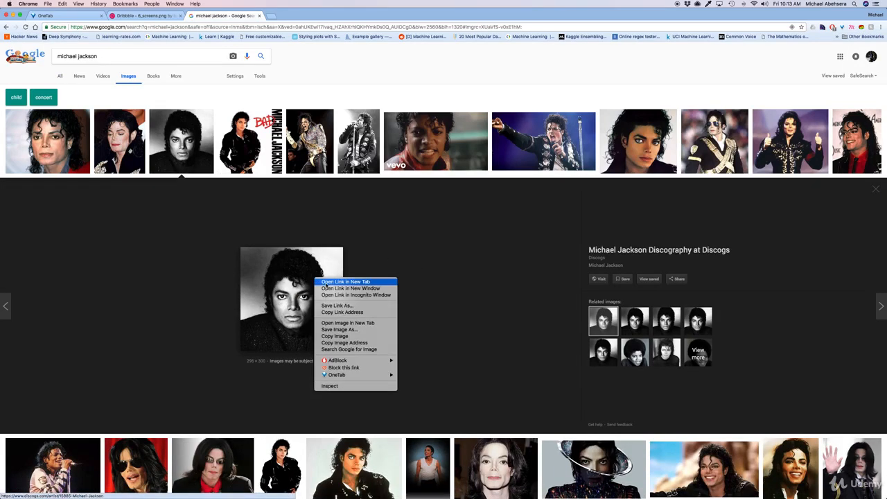
click(331, 331)
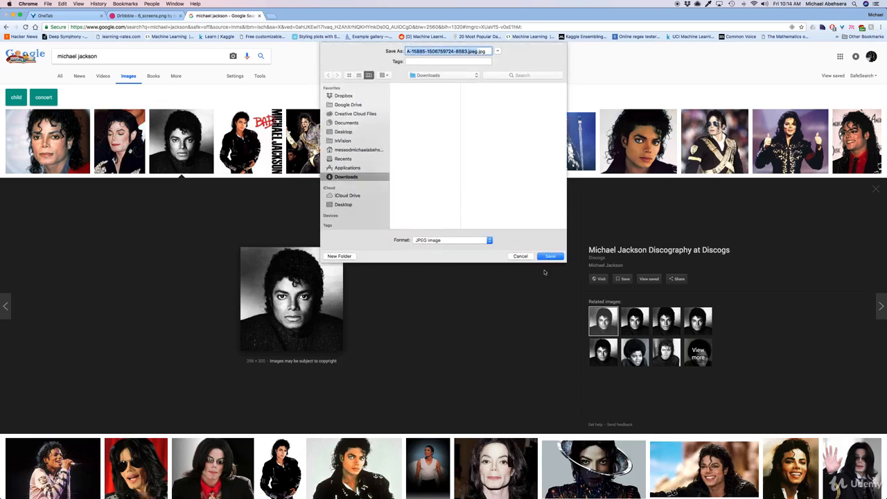
click(552, 257)
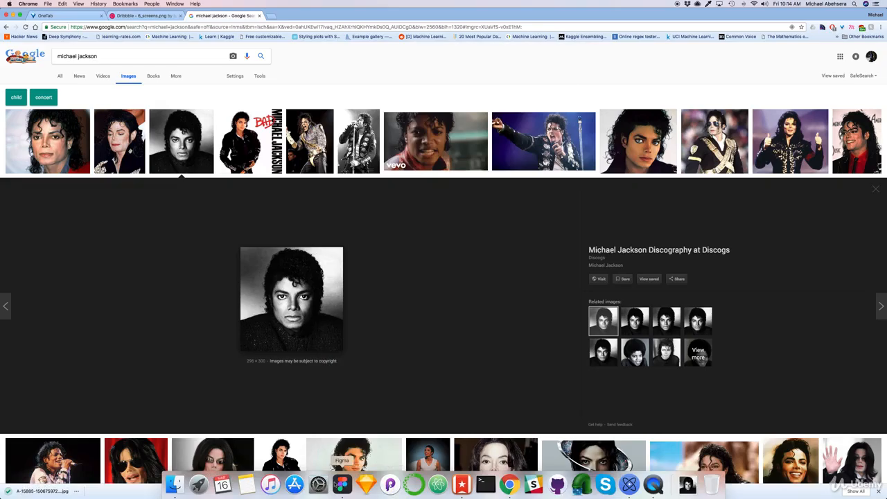
Switch to Figma, place the downloaded portrait on the iPhone 8 frame and shrink it to about 48 by 49 over the grey circle.
click(342, 483)
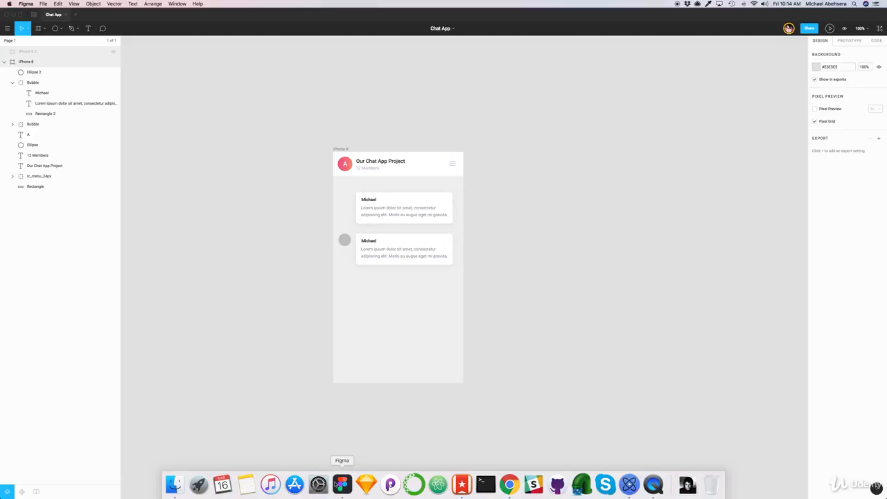
click(687, 483)
drag(687, 459, 352, 253)
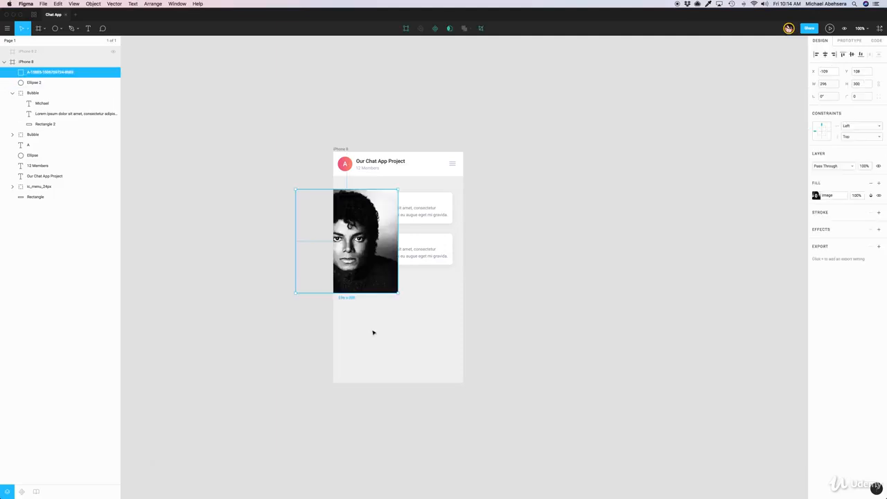
drag(294, 187, 339, 234)
drag(397, 293, 346, 241)
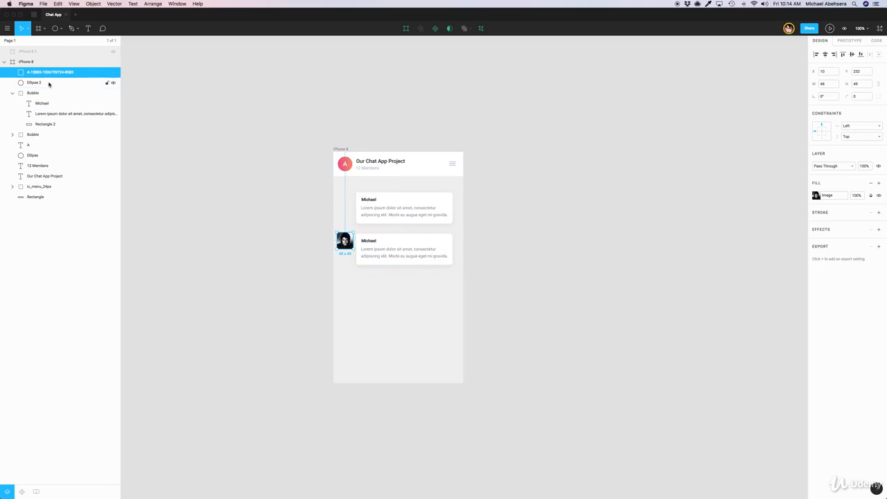
Mask the portrait with the grey circle to make a round avatar.
shift+click(48, 85)
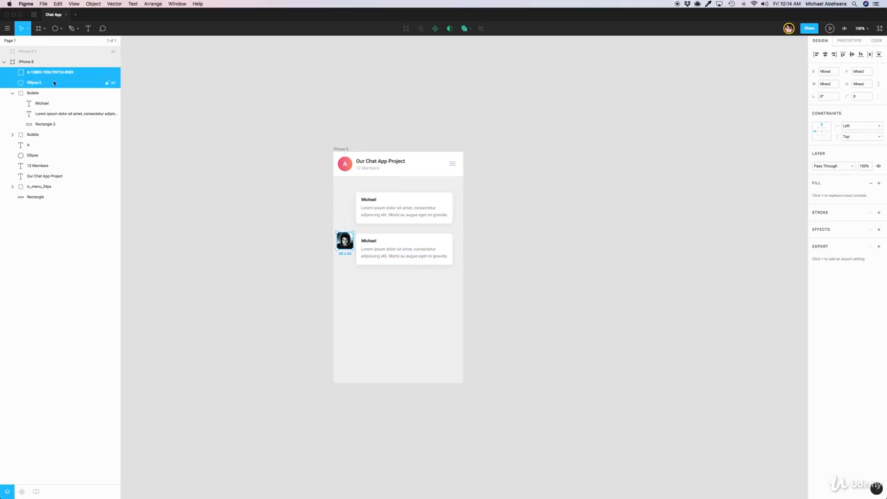
right_click(54, 83)
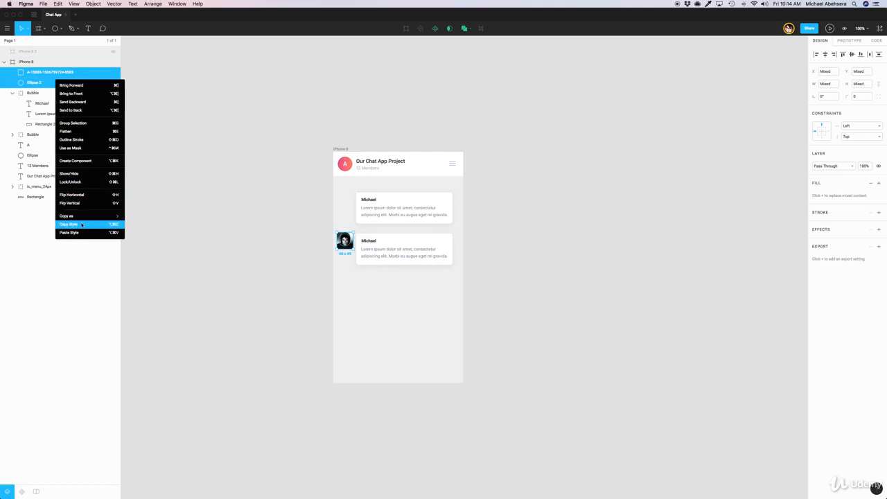
click(79, 149)
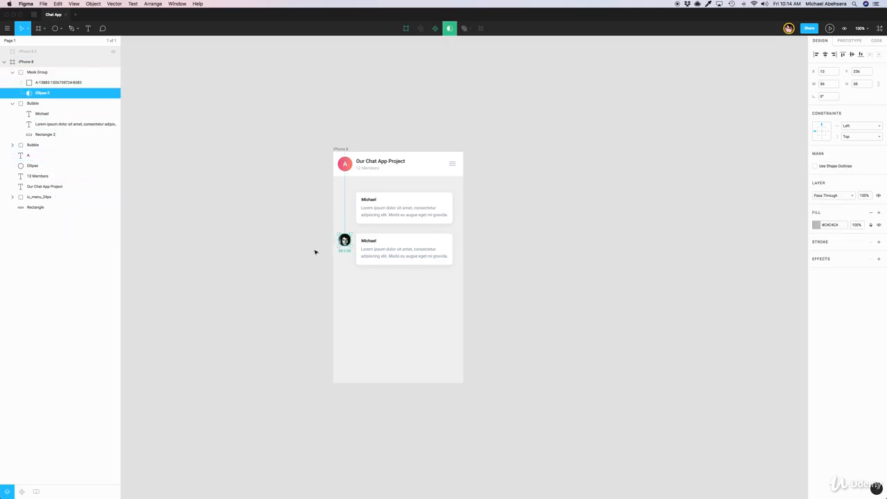
Fit the portrait inside its circular mask by scaling it to about 42 by 43 and moving it to X 12, Y 232.
double_click(58, 83)
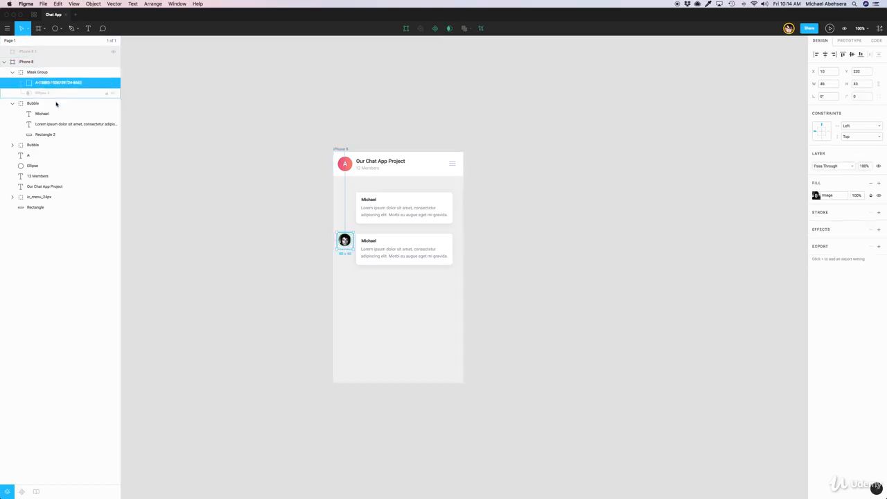
key(Left)
key(Left)
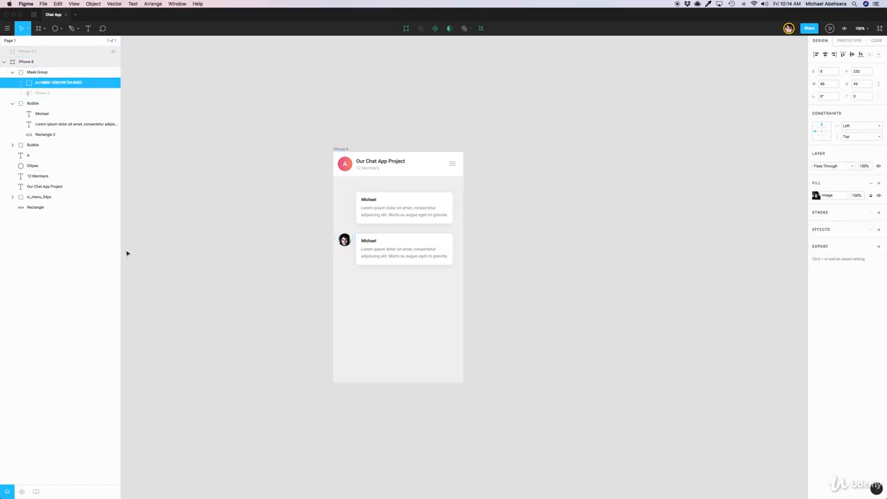
key(super+plus)
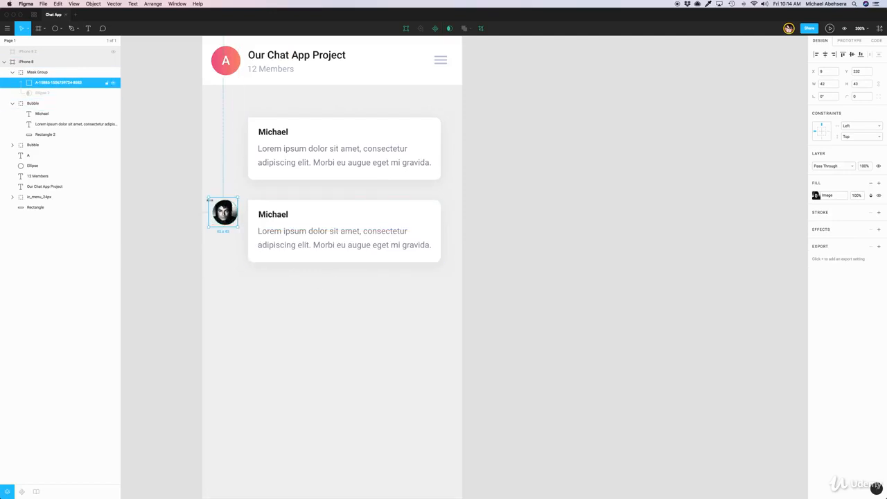
drag(207, 198, 208, 196)
key(Right)
key(Right)
key(shift+0)
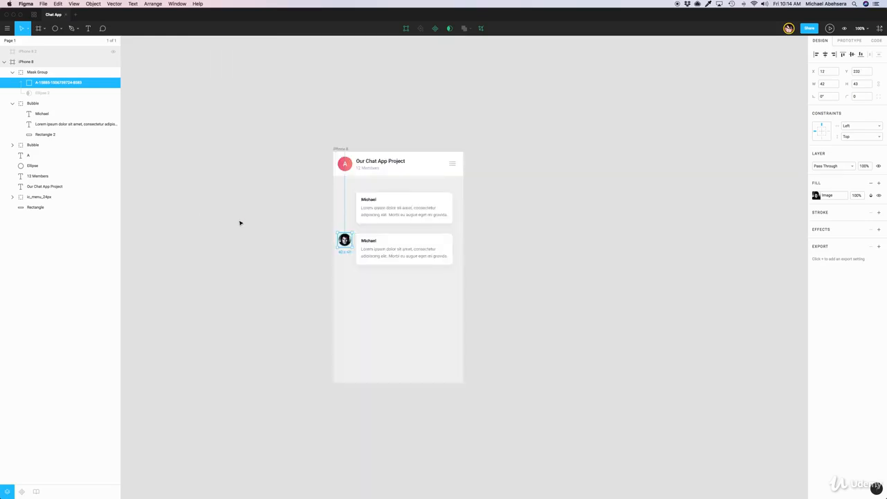
click(437, 343)
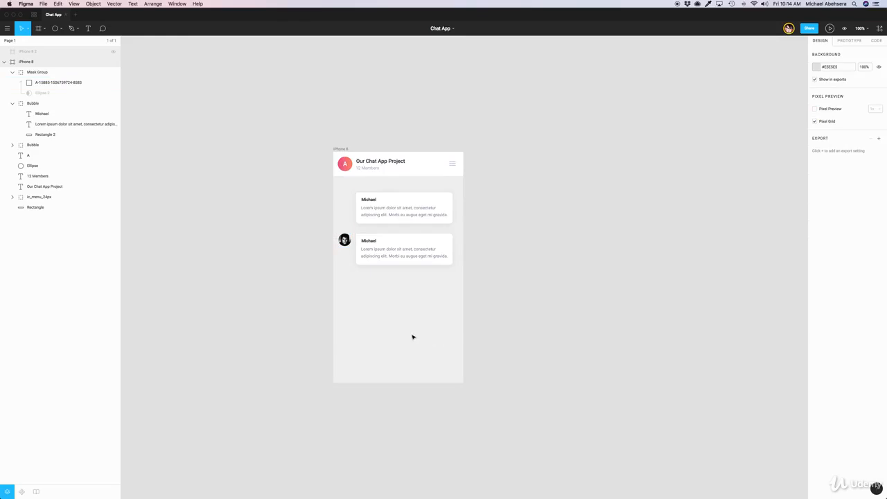
Switch to Chrome, close the image search and review the Dribbble chat layout, then return to Figma.
key(super+Tab)
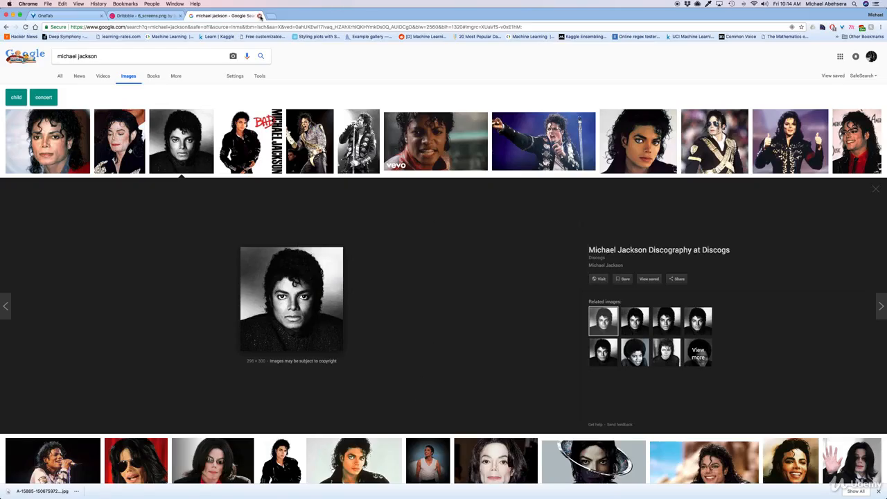
click(146, 15)
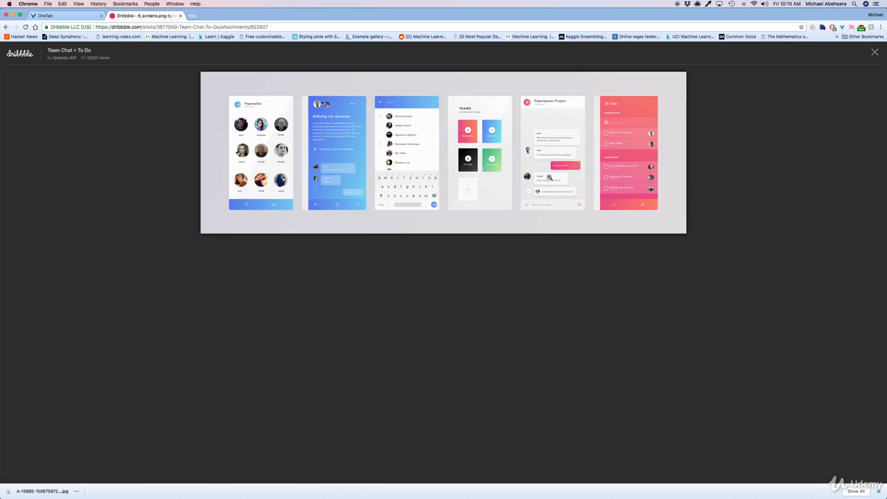
mouse_move(438, 488)
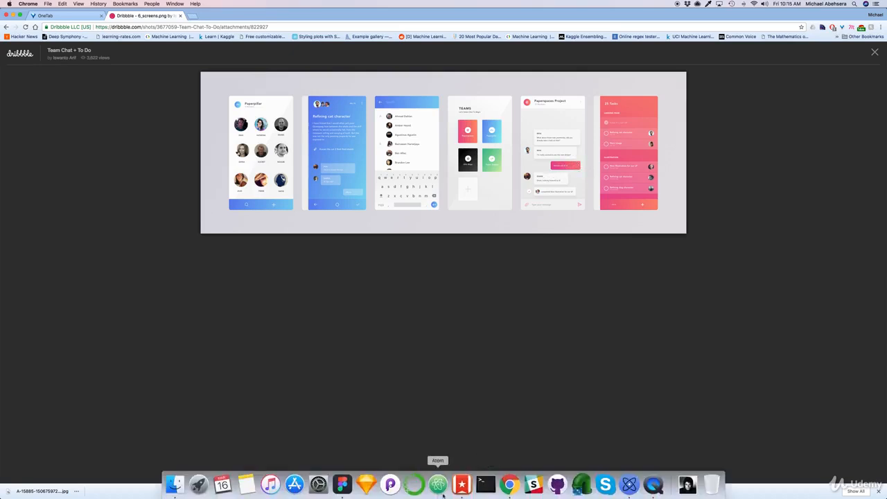
click(342, 483)
Duplicate the second message bubble directly below itself and nudge the copy down to Y 357.
click(422, 255)
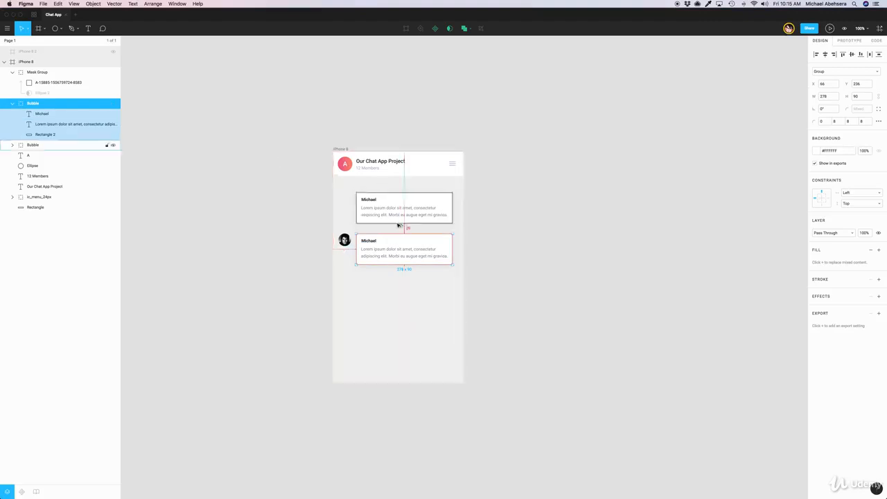
drag(408, 250, 403, 291)
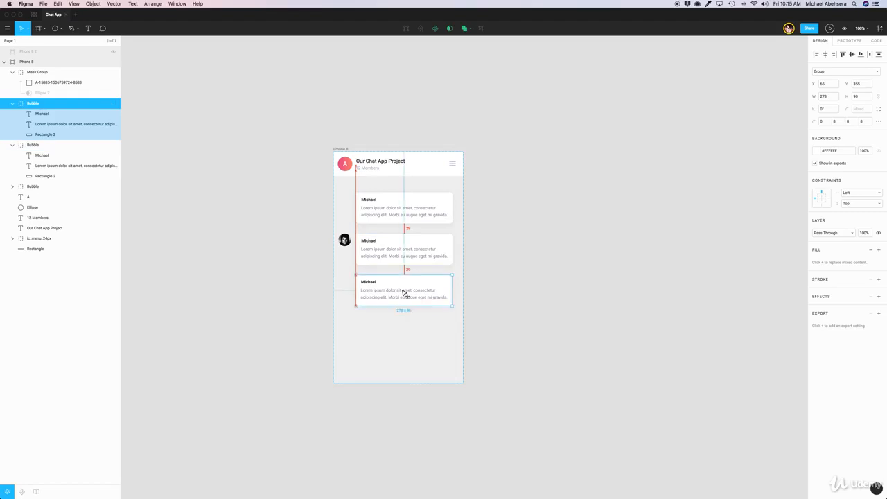
click(406, 260)
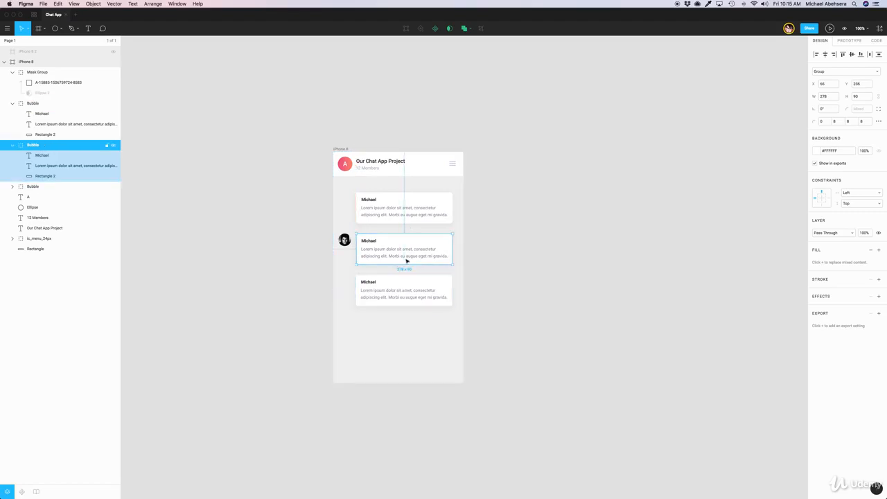
click(409, 286)
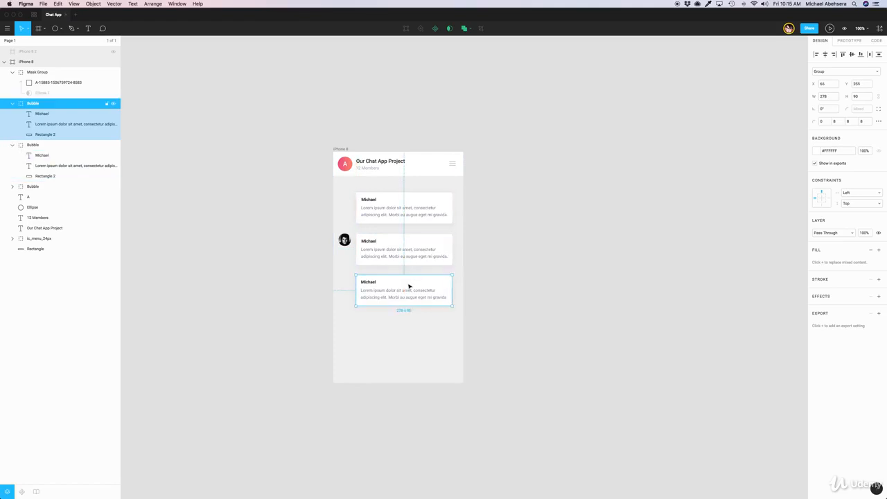
key(Down)
drag(405, 285, 405, 286)
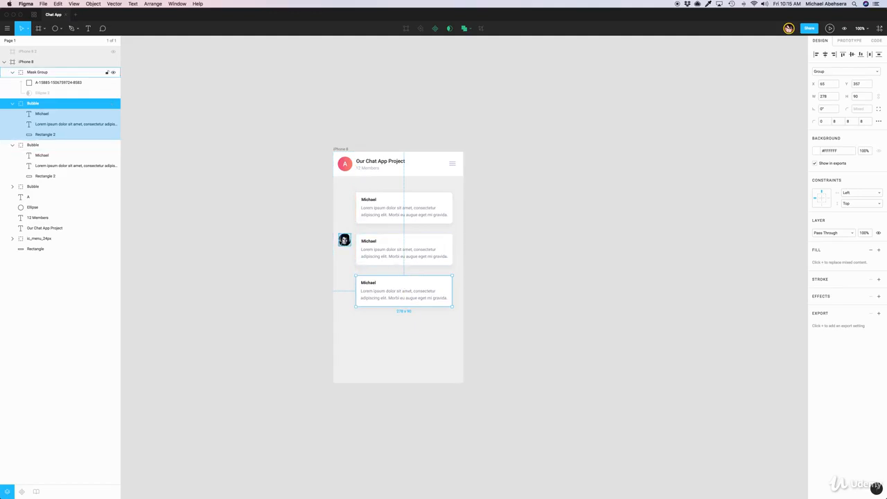
Delete the sender name from the third message bubble and replace its body text with "Already did that!".
click(345, 240)
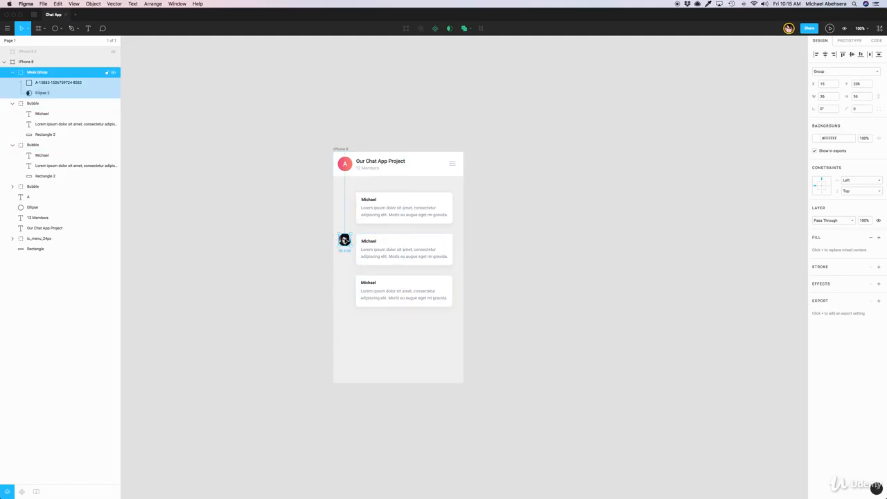
click(423, 293)
double_click(381, 298)
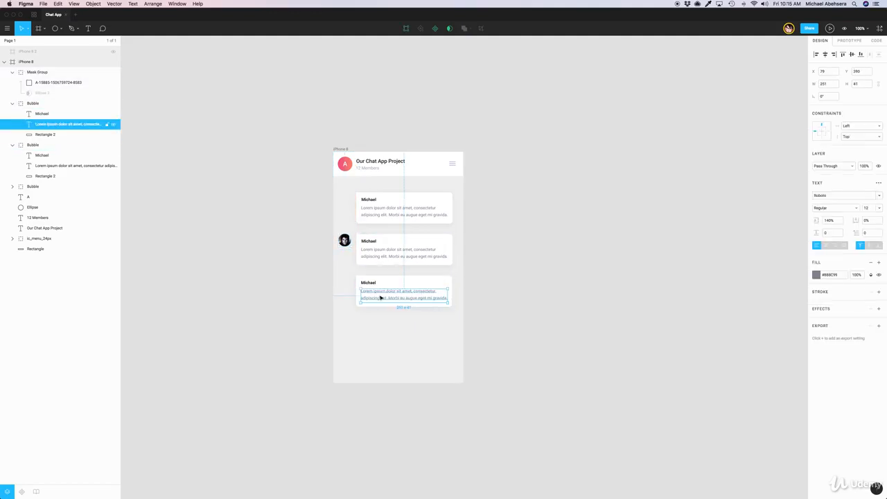
click(369, 284)
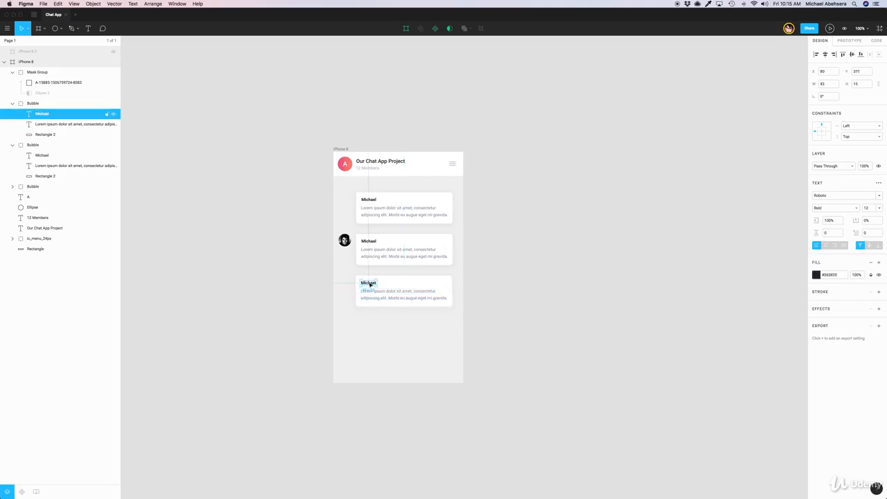
key(Delete)
double_click(380, 296)
double_click(380, 296)
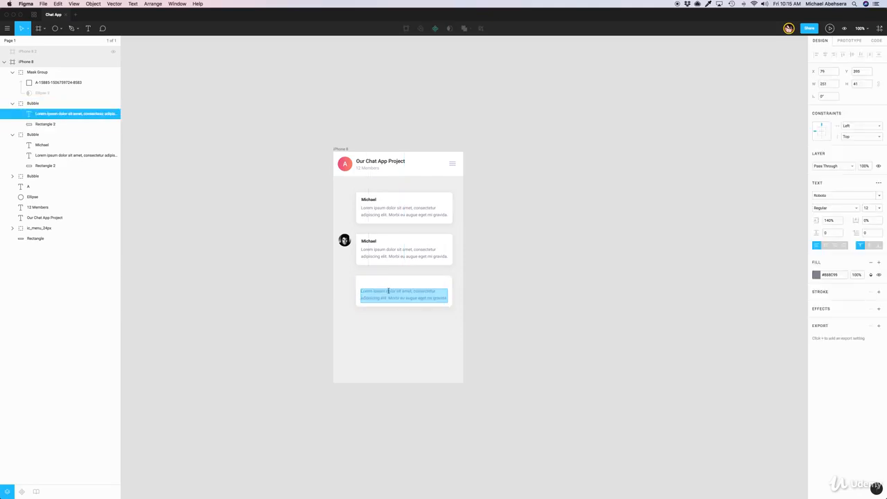
text(Already did that!)
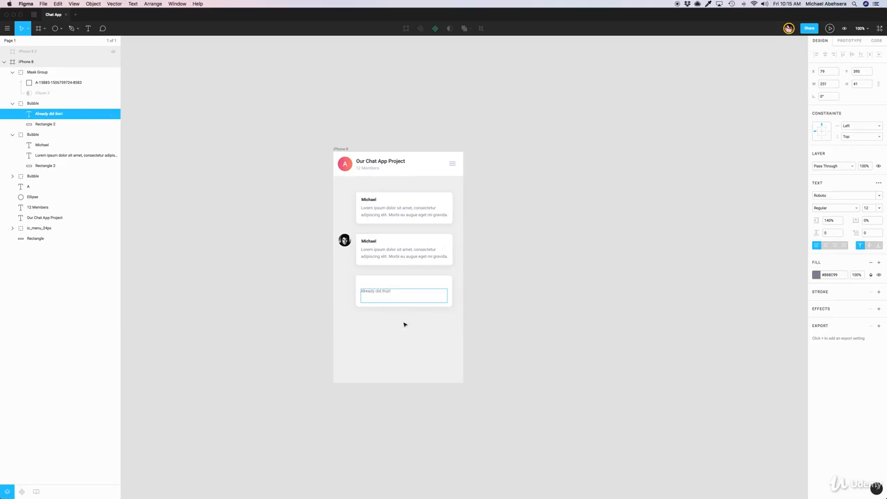
key(Escape)
Shrink the reply's text box to about 96 by 16 and its rectangle to about 180 by 56, keeping the rectangle's right edge in place.
drag(386, 302, 415, 291)
click(388, 294)
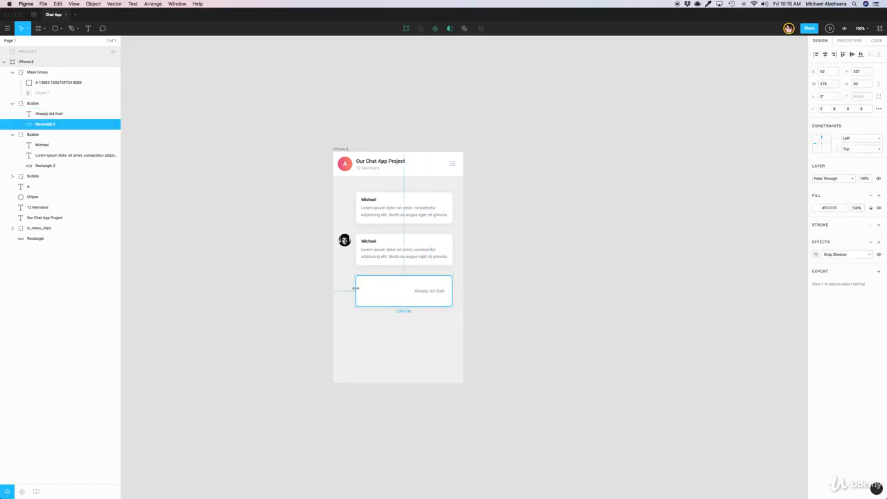
drag(355, 289, 390, 290)
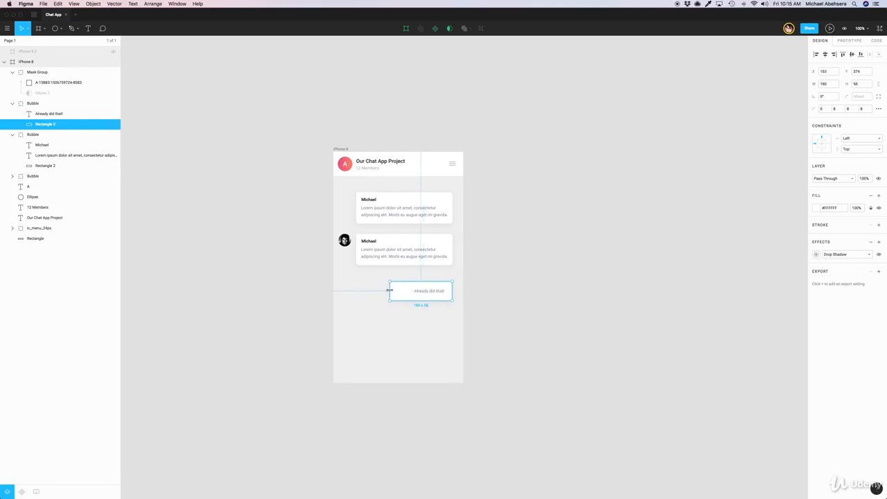
Centre the "Already did that!" text horizontally and vertically within its bubble rectangle.
shift+click(43, 113)
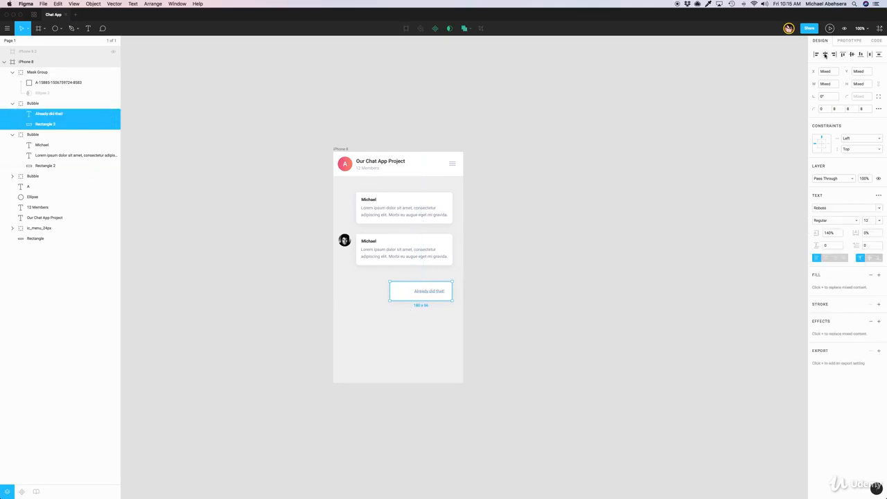
click(825, 55)
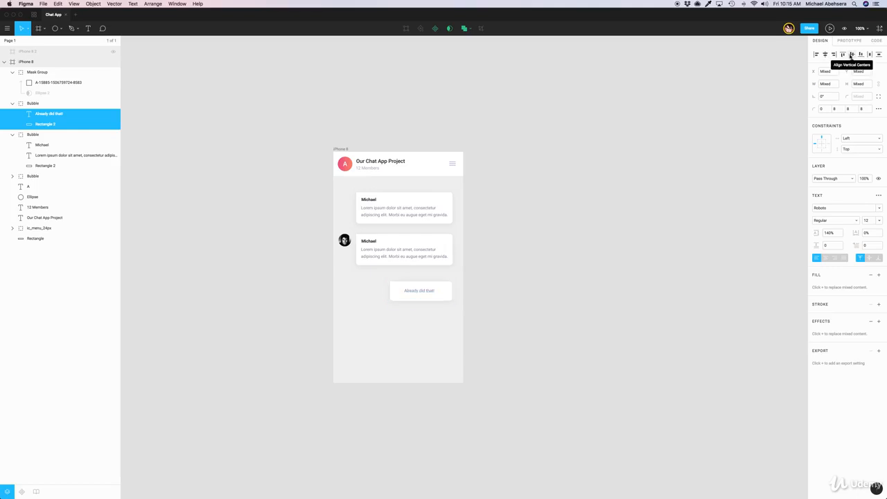
click(567, 278)
Move the reply text and its rectangle up together beneath the second message, placing the rectangle at about X 164, Y 353.
double_click(415, 292)
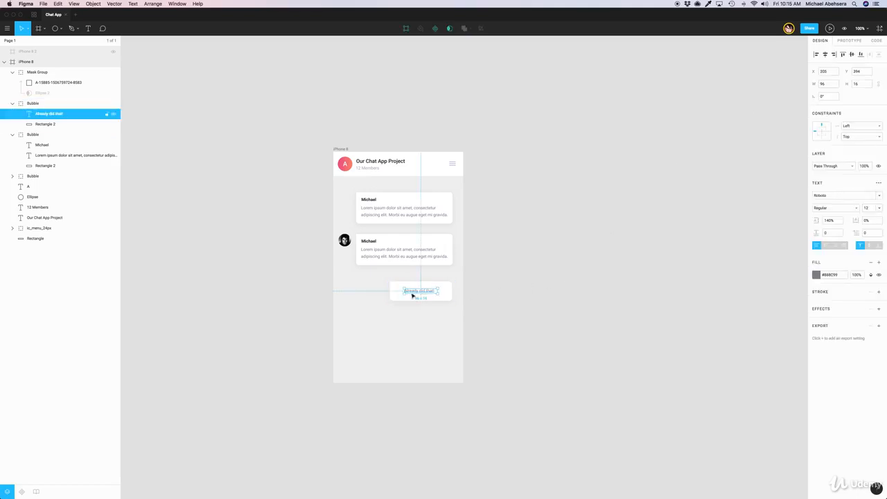
shift+click(40, 125)
key(Up)
key(Up)
key(Up)
key(Up)
key(Up)
key(Up)
key(Up)
key(Up)
key(Up)
key(Up)
key(Up)
key(Up)
key(Up)
key(Up)
key(Up)
key(Up)
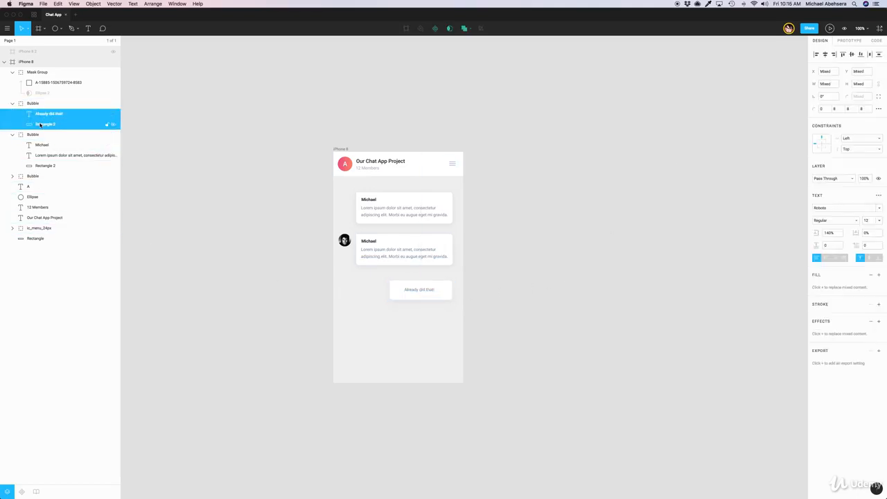
key(Up)
key(Up)
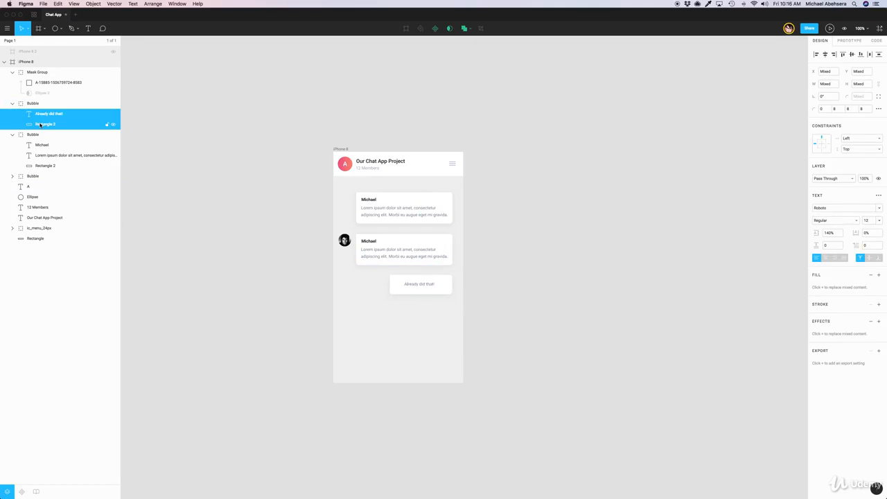
key(Down)
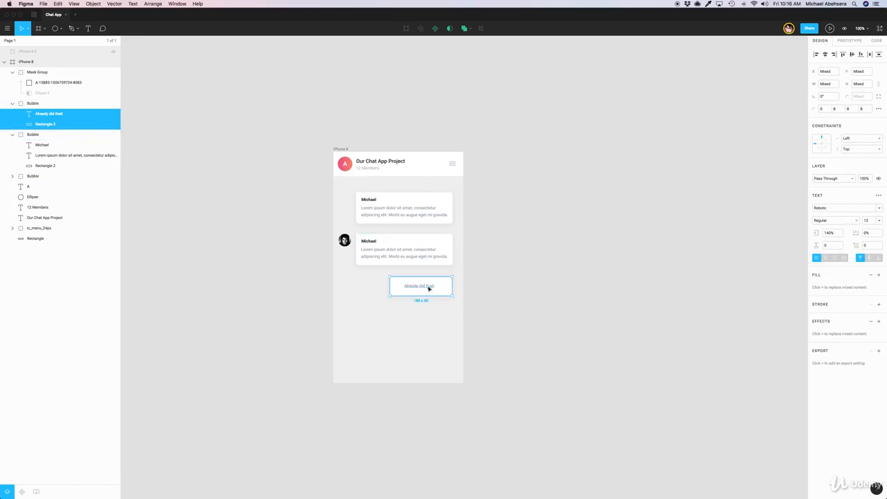
drag(428, 288, 429, 284)
click(449, 326)
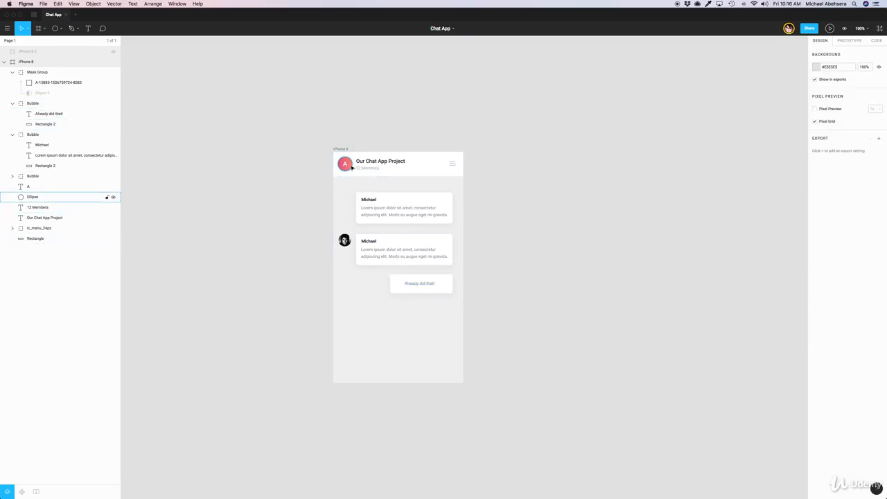
Copy the style of the header's gradient circle and paste it onto the reply bubble's rectangle.
click(450, 287)
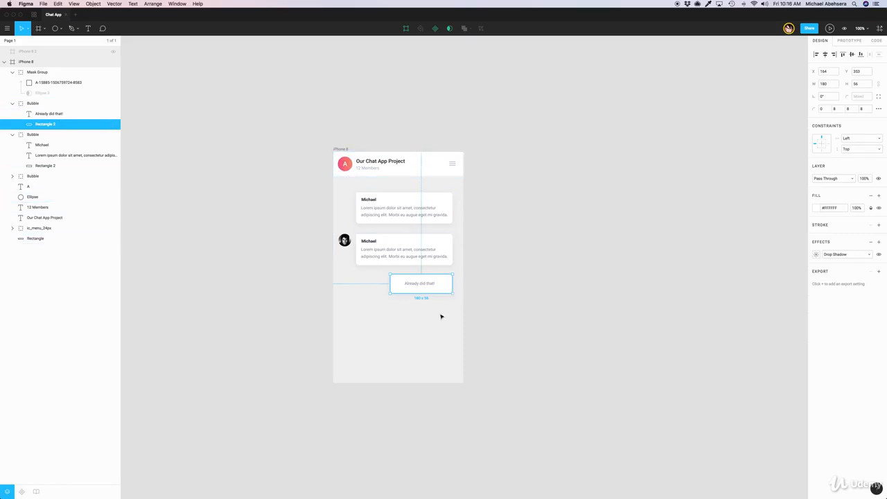
click(352, 165)
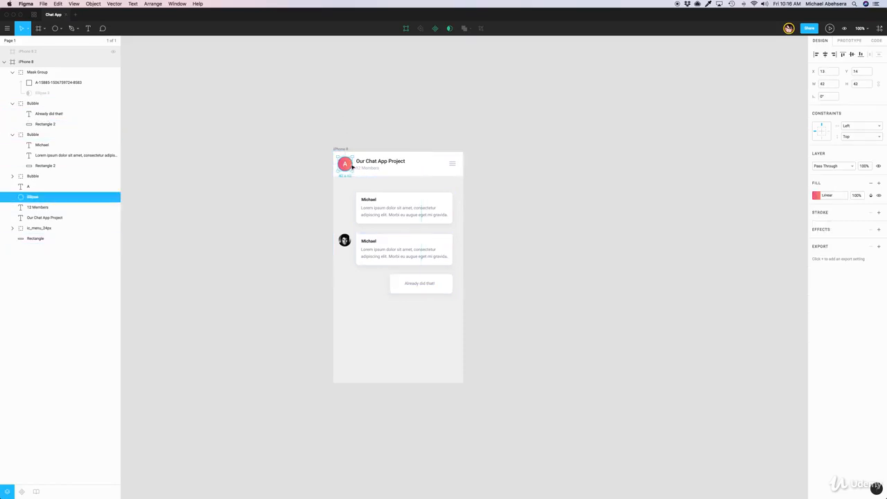
right_click(58, 197)
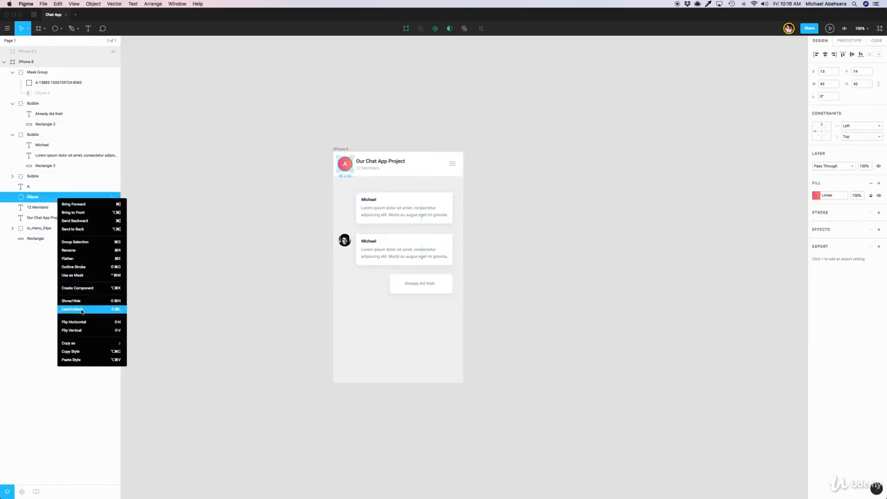
mouse_move(83, 345)
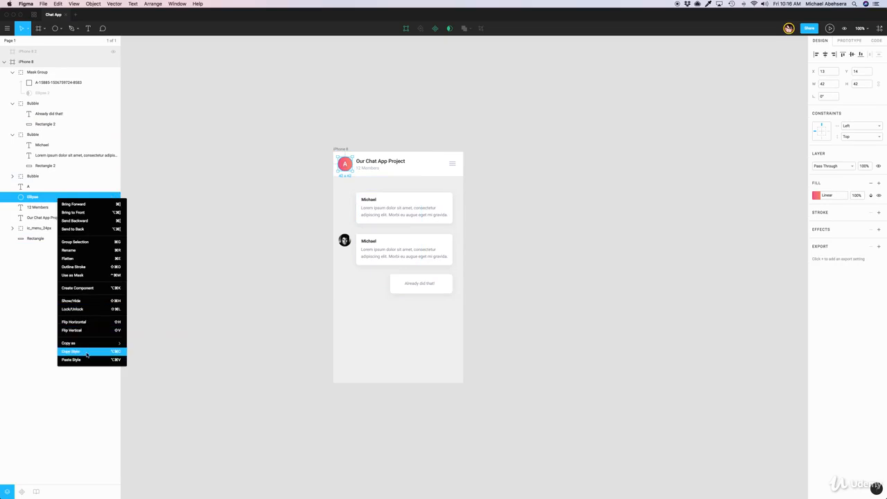
click(87, 352)
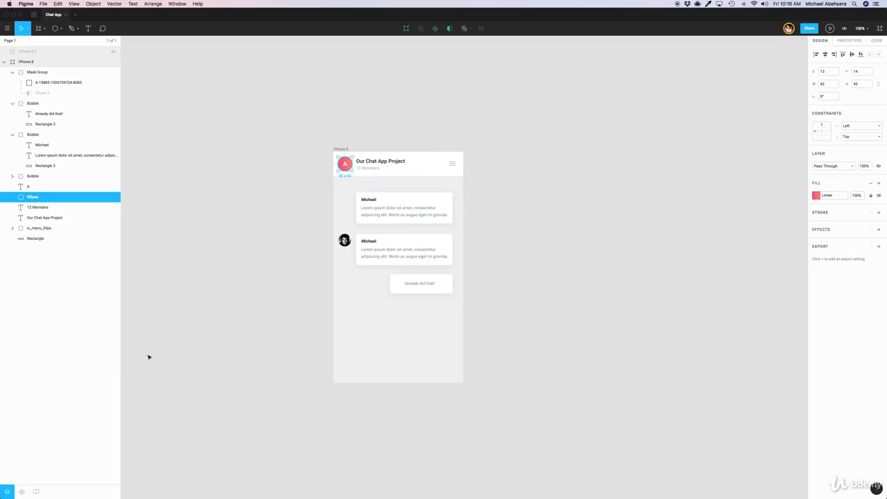
click(448, 287)
right_click(447, 284)
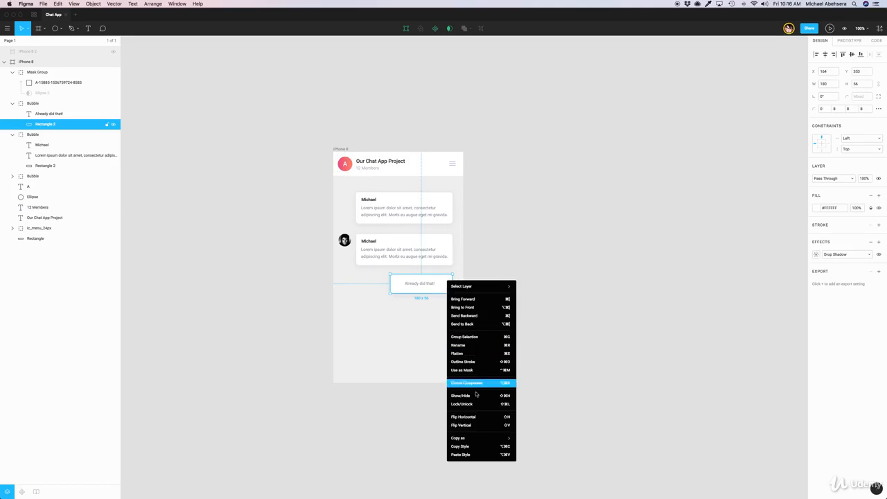
mouse_move(477, 441)
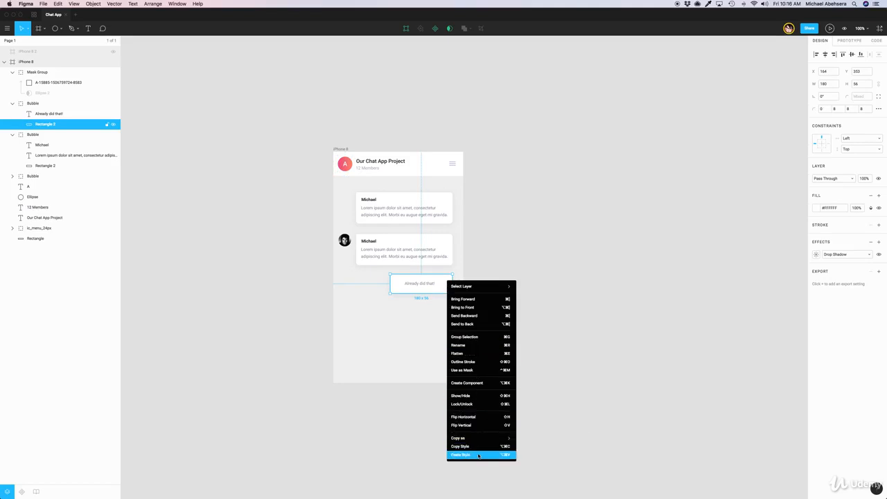
click(479, 455)
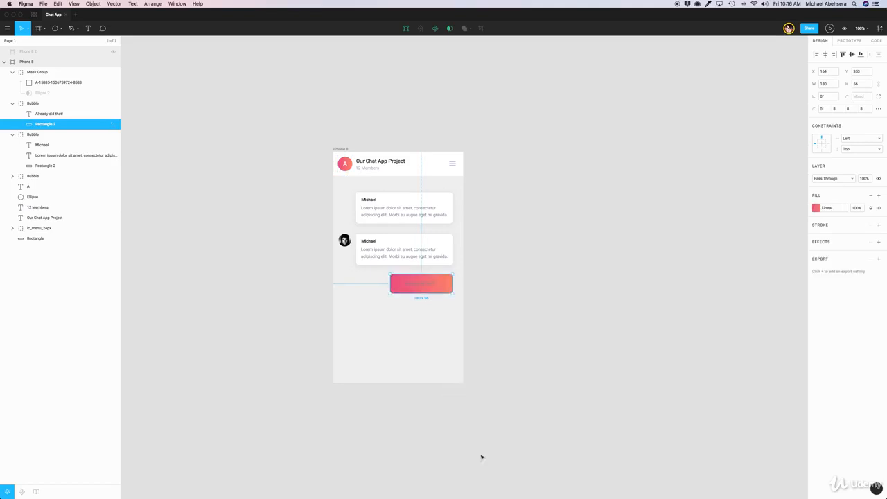
click(483, 456)
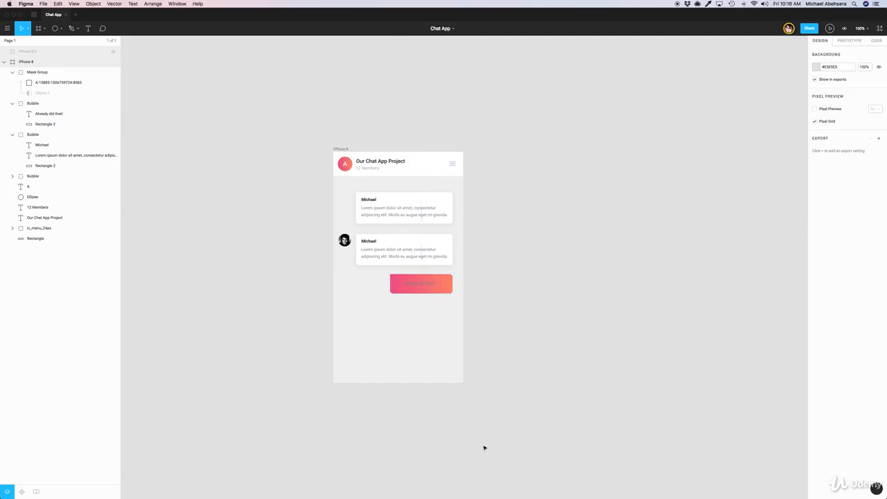
Set the fill of the "Already did that!" text to white, #FFFFFF.
double_click(421, 284)
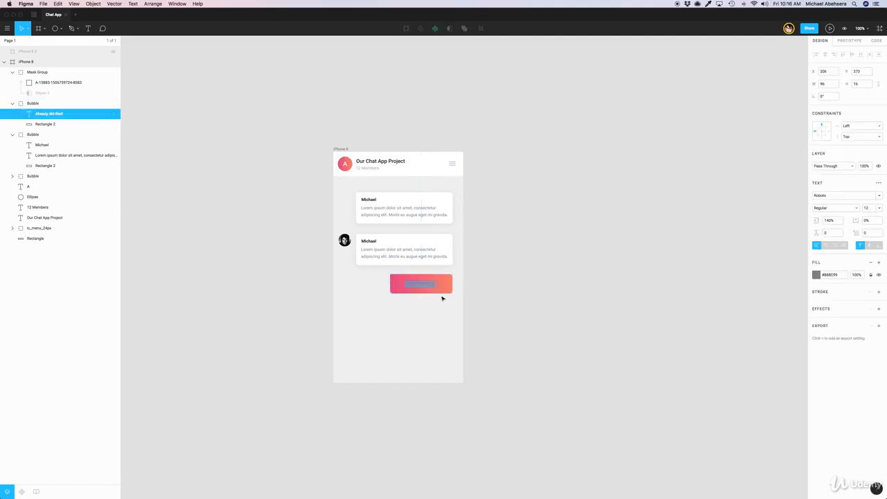
click(816, 275)
drag(763, 297, 635, 235)
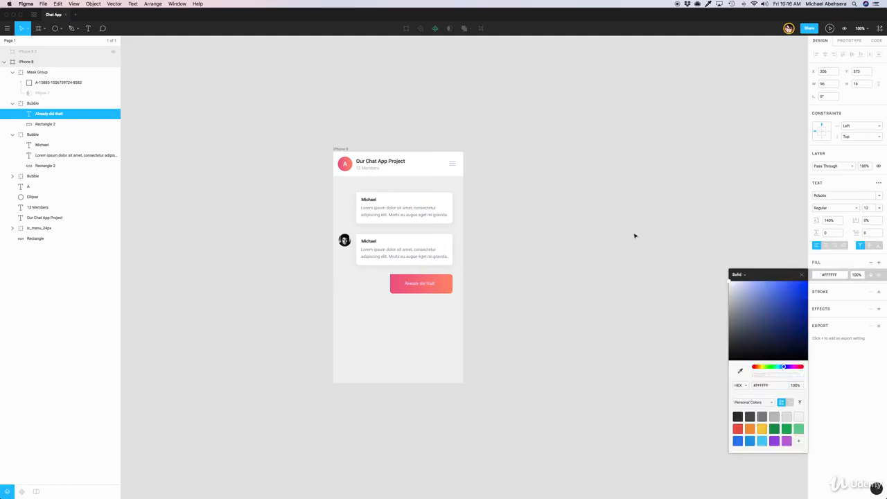
click(562, 240)
click(491, 283)
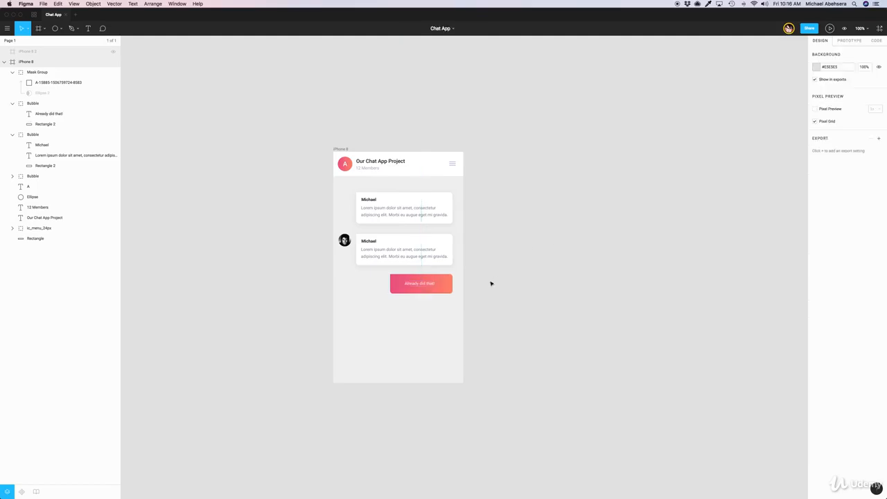
Switch to Chrome to compare the reply bubble with the Dribbble chat reference, and return to Figma.
key(super+Tab)
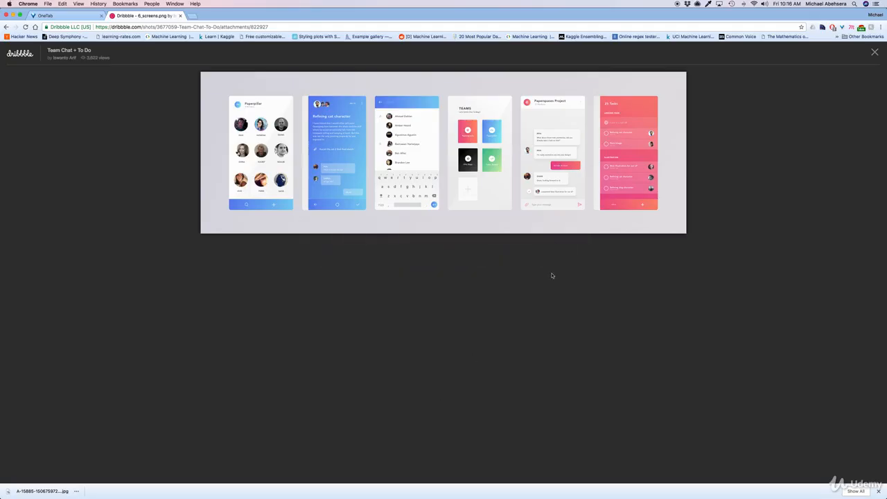
key(super+Tab)
key(super+Tab)
key(super+Tab)
click(397, 254)
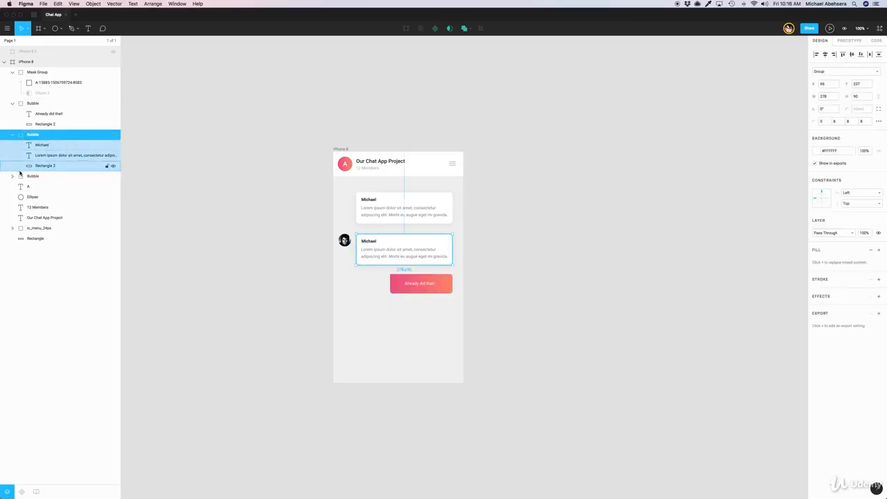
click(31, 195)
shift+click(33, 187)
right_click(34, 186)
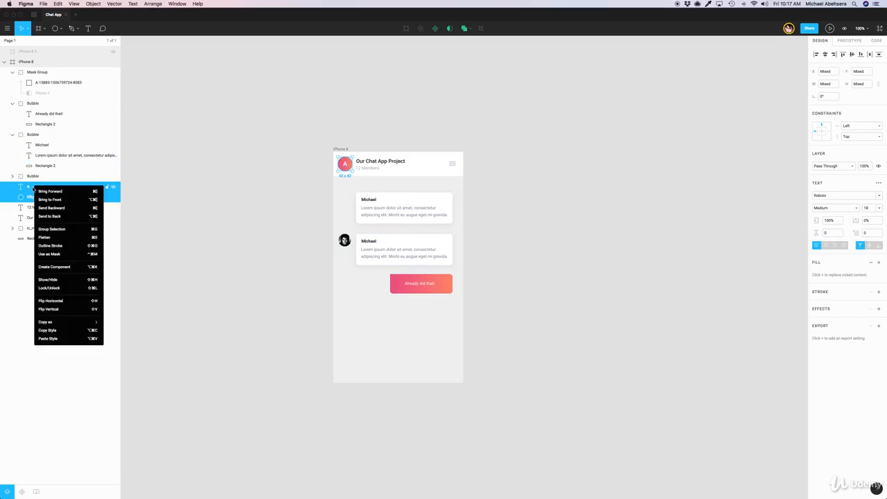
key(Escape)
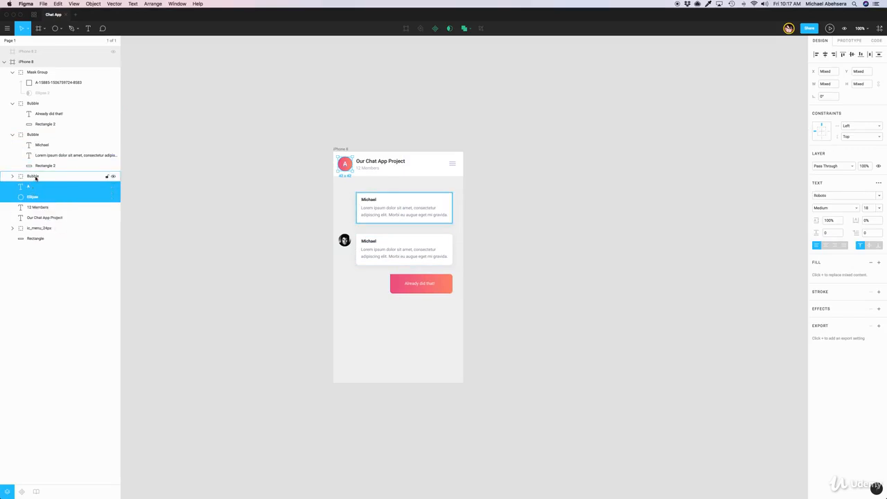
Group the photo avatar's Mask Group with the second message's Bubble group and name the new group "Chat Bubble".
click(37, 72)
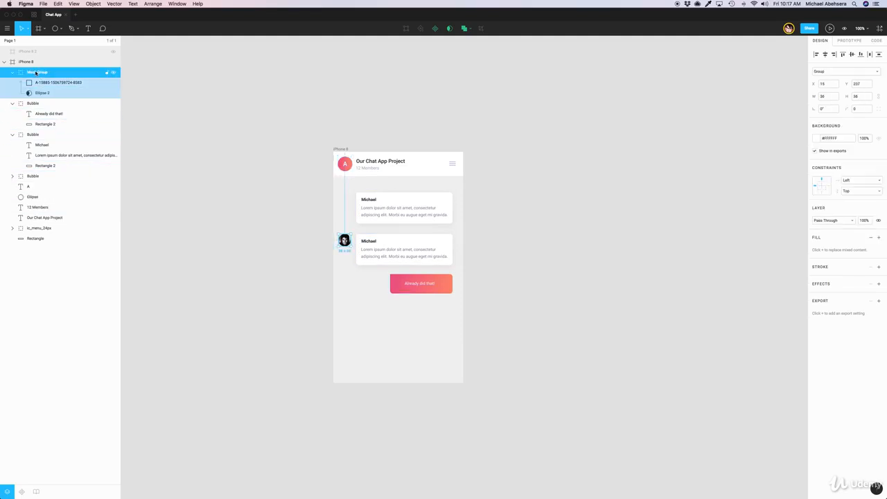
click(12, 72)
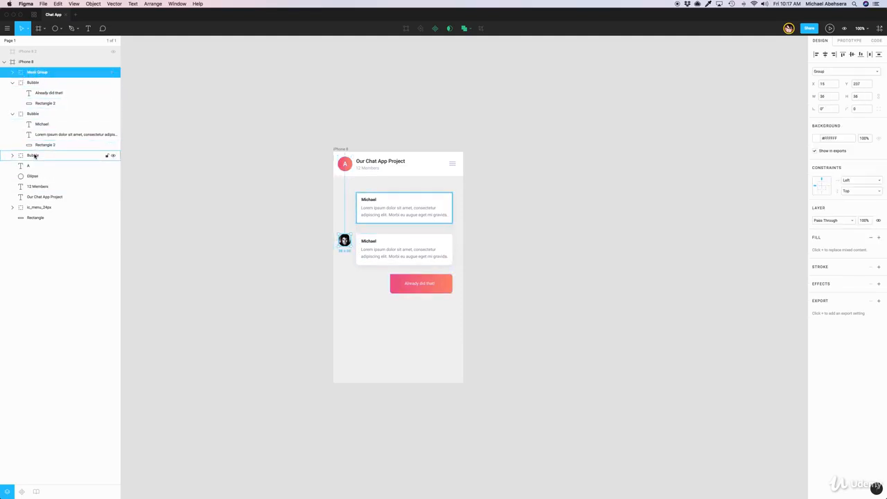
shift+click(32, 114)
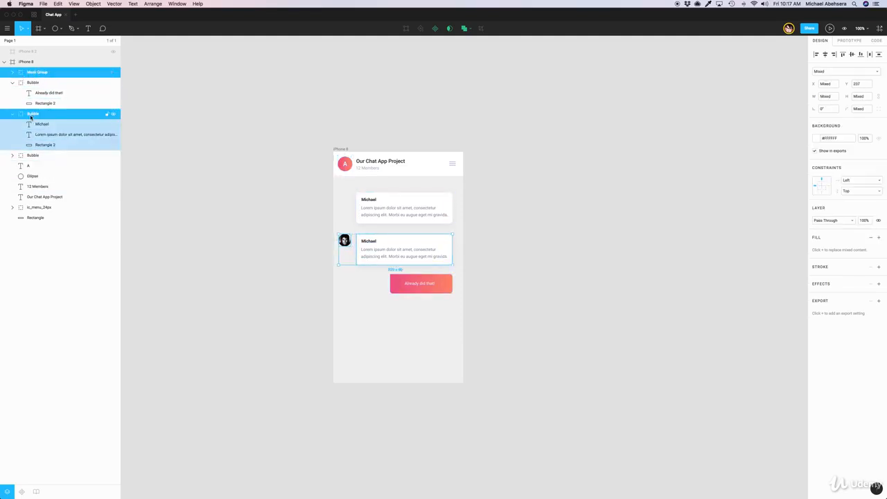
right_click(34, 114)
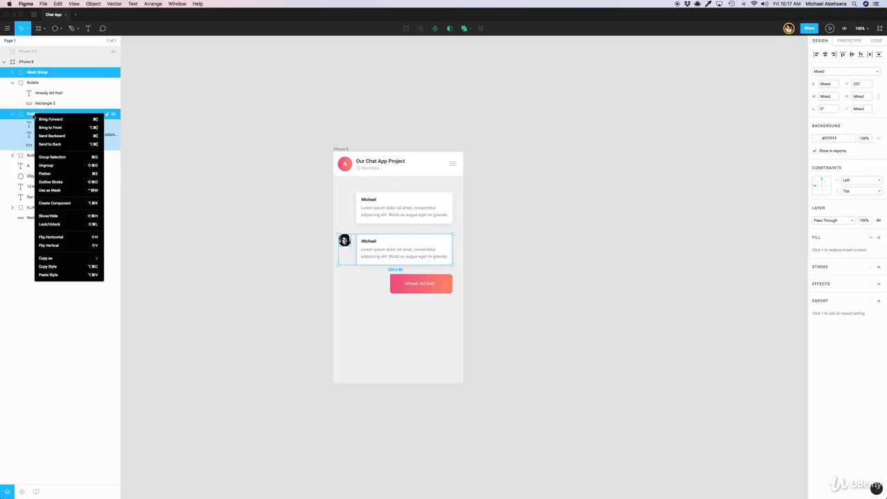
click(57, 158)
double_click(33, 72)
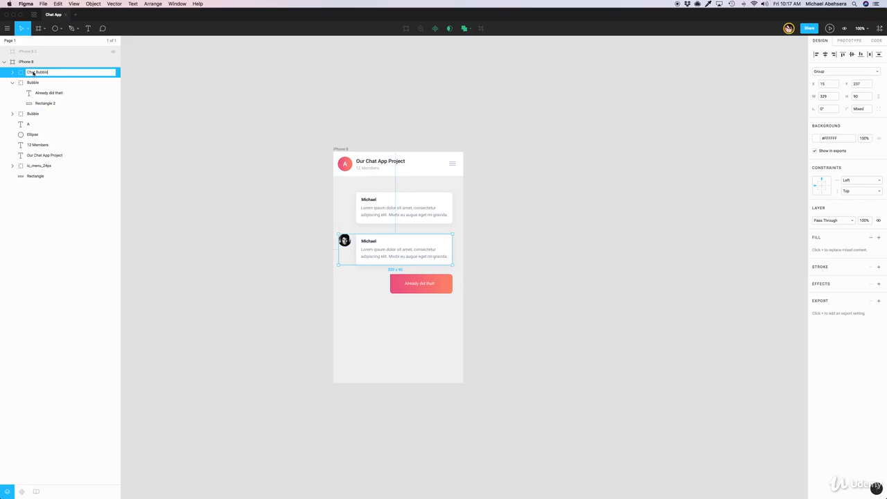
key(Return)
Duplicate the Chat Bubble group beneath the reply, shift the reply and the copy down slightly, placing the copy at X 13, Y 443, and check the Dribbble reference.
drag(408, 254, 408, 321)
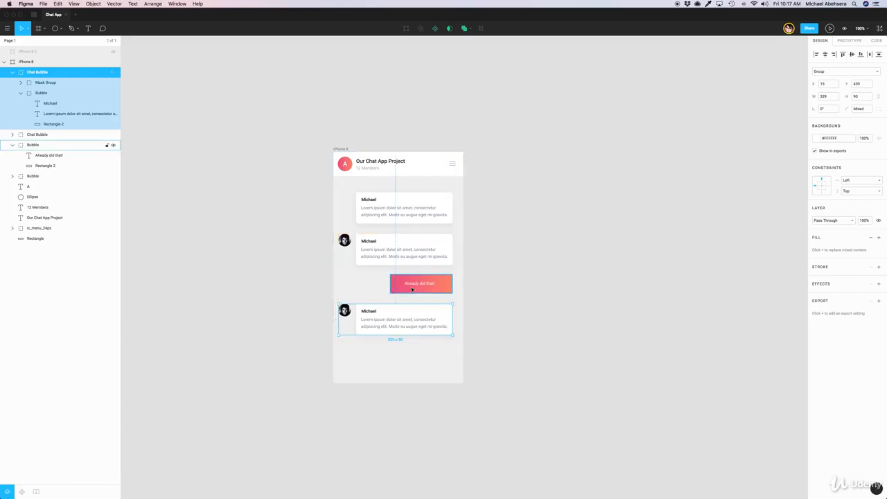
click(412, 286)
drag(411, 286, 414, 315)
click(413, 313)
key(Down)
key(Down)
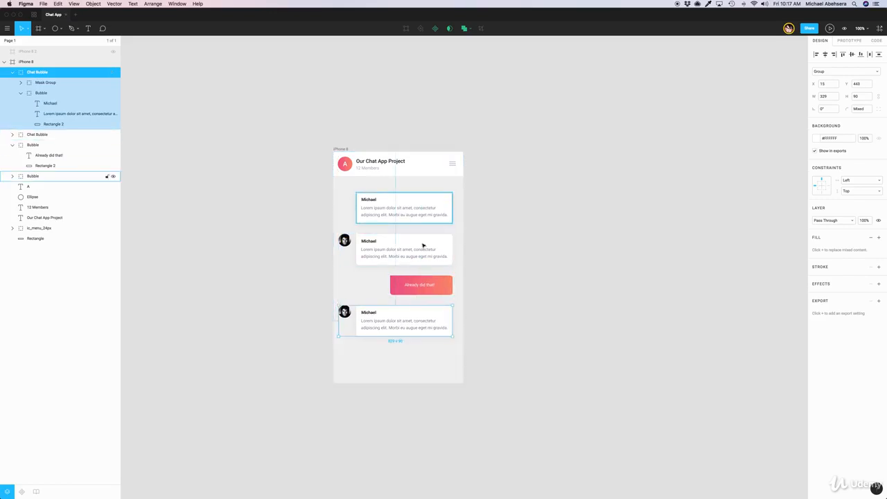
click(498, 407)
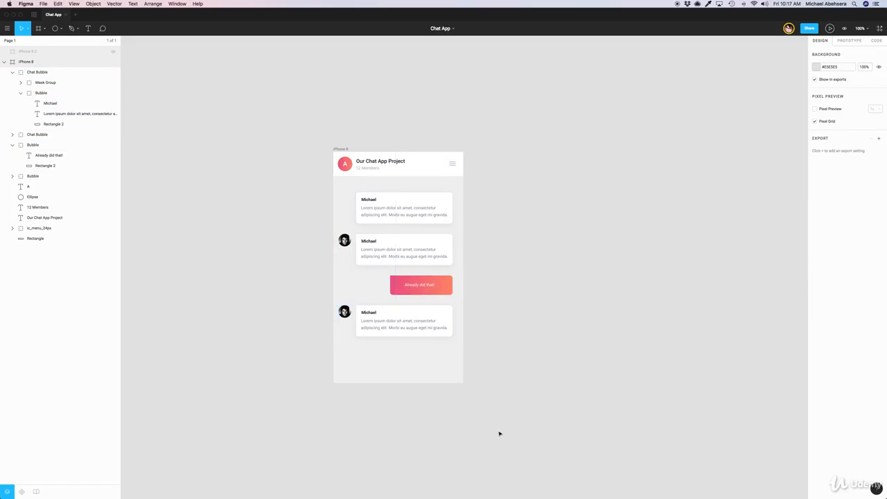
key(super+Tab)
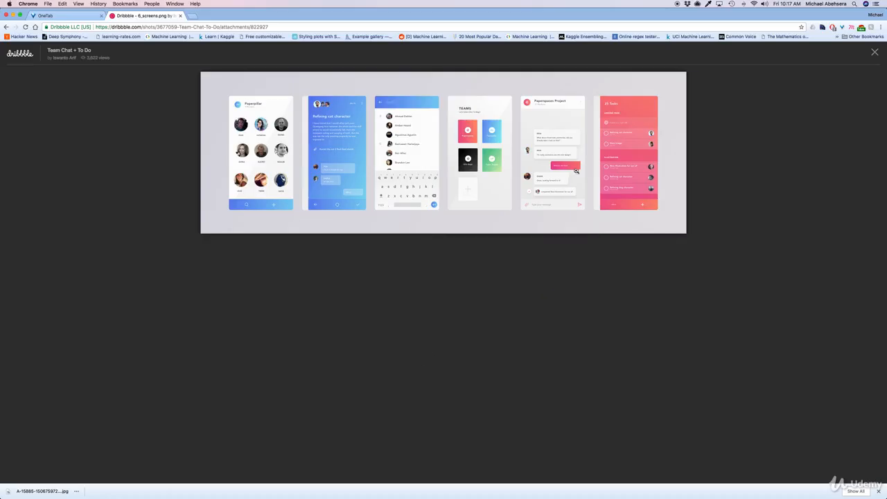
key(super+Tab)
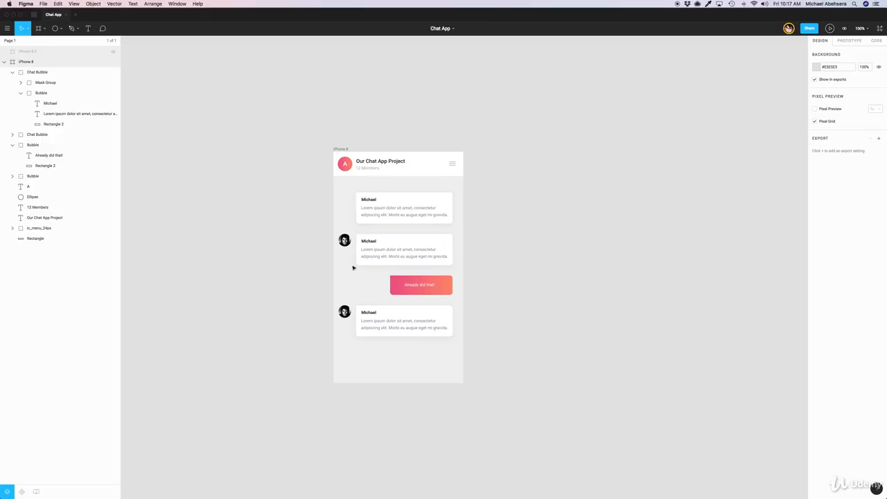
Delete the photo from the duplicated bubble's avatar and stop its Ellipse 2 from acting as a mask.
super+click(342, 314)
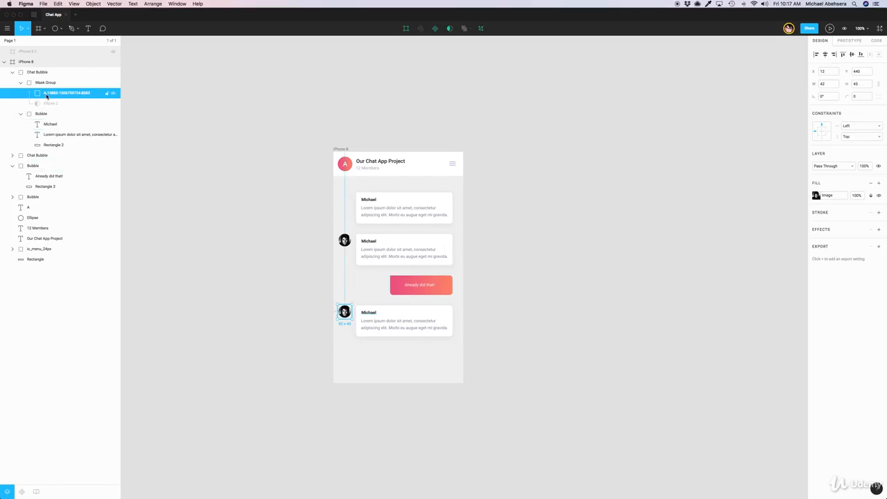
key(Delete)
key(super+z)
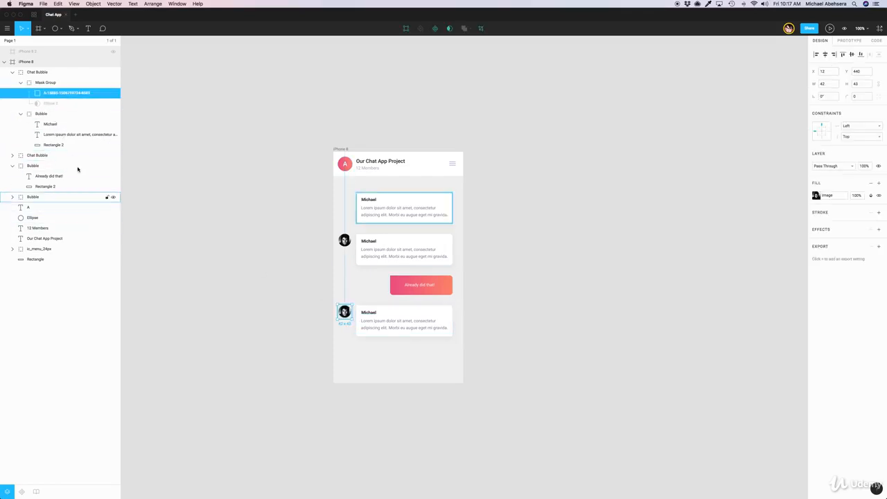
right_click(57, 94)
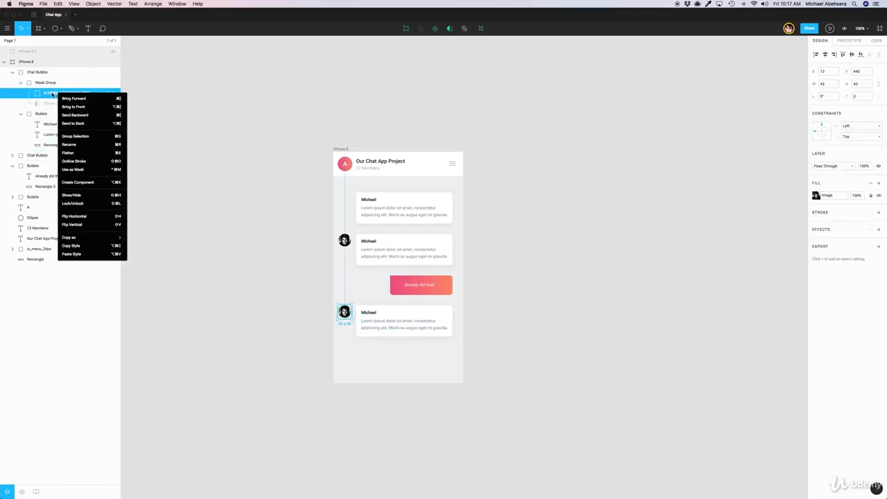
click(52, 95)
key(Delete)
click(52, 95)
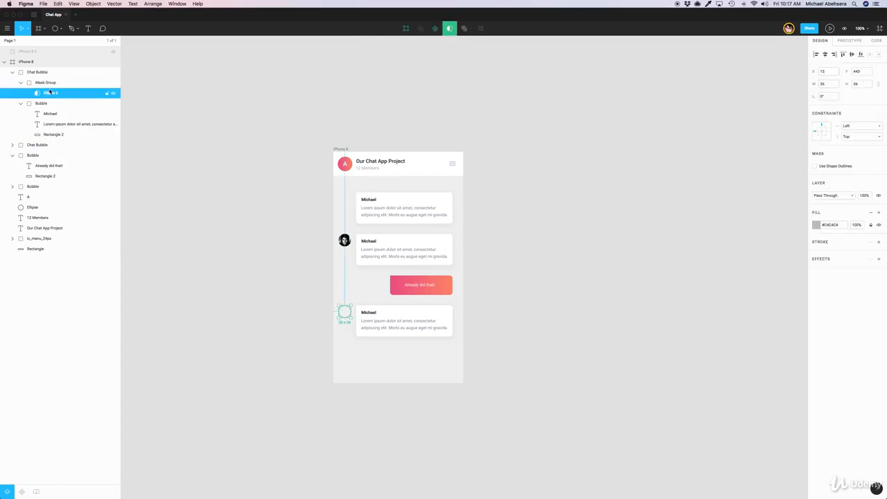
click(448, 28)
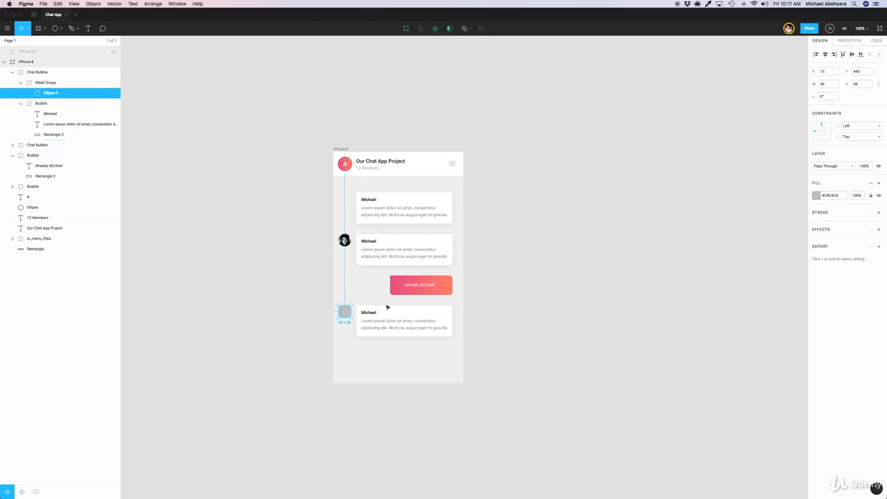
Switch to Chrome and search Google Images for "elon musk" in a new tab.
click(510, 495)
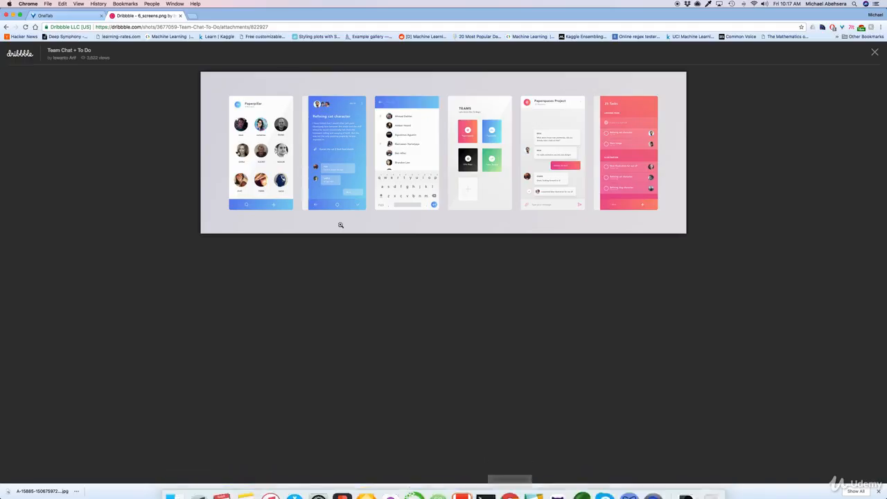
click(193, 15)
text(elon )
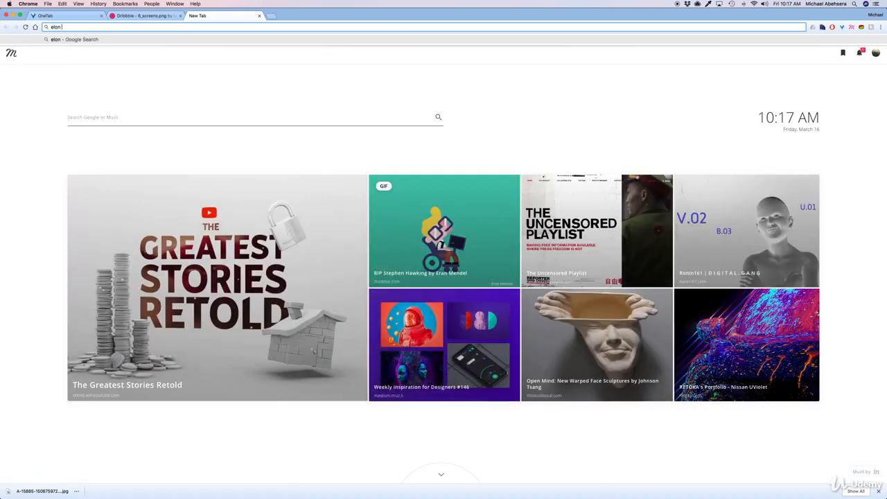
text(musk)
key(Return)
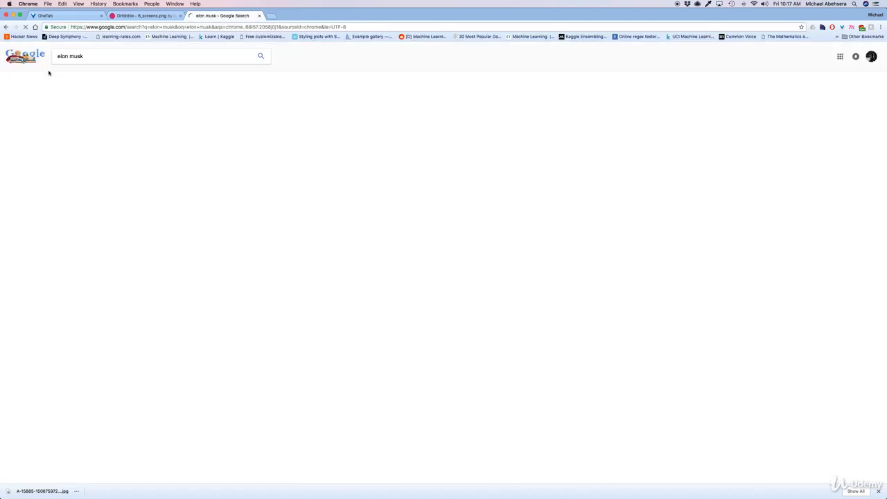
click(103, 77)
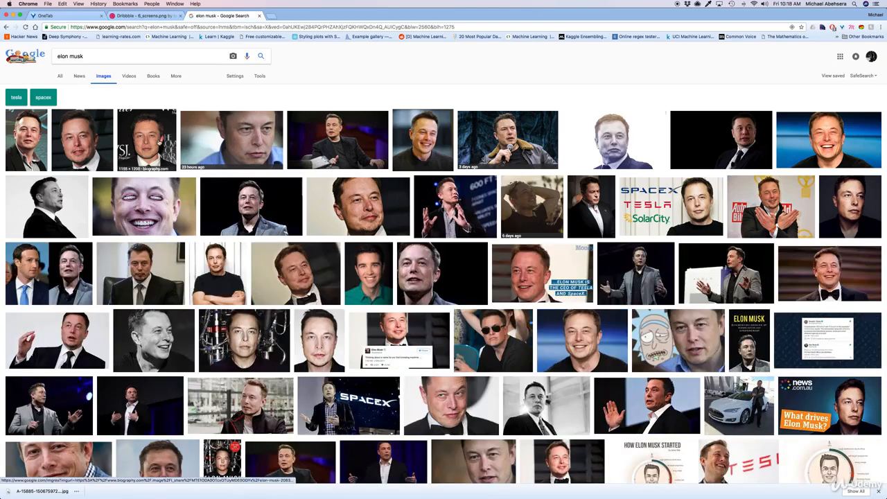
Open the third portrait in the first row of image results and save it as a PNG image.
click(160, 142)
right_click(350, 284)
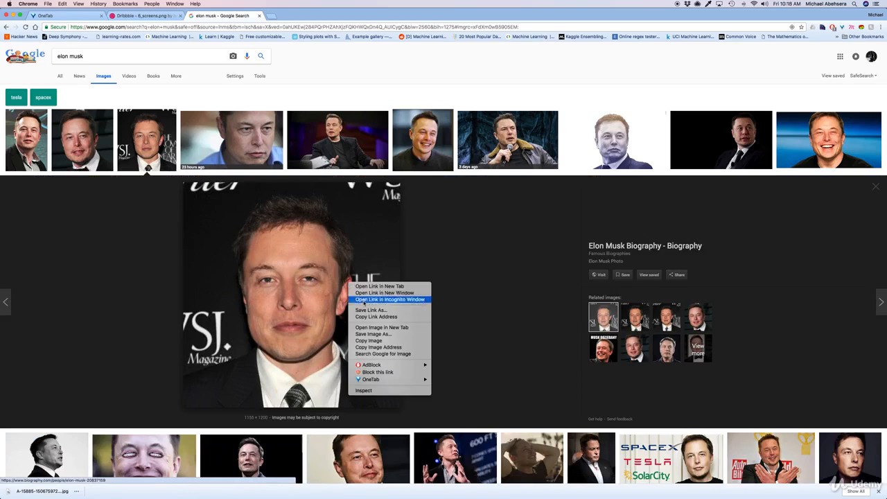
click(374, 334)
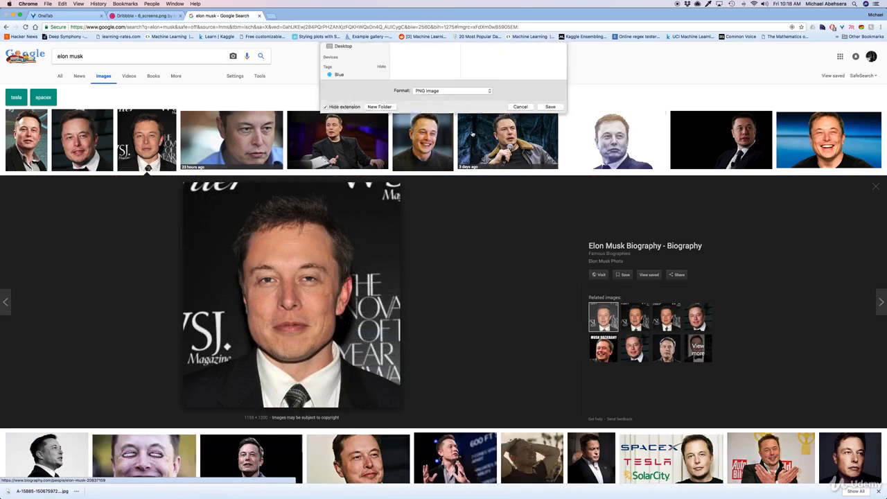
key(Return)
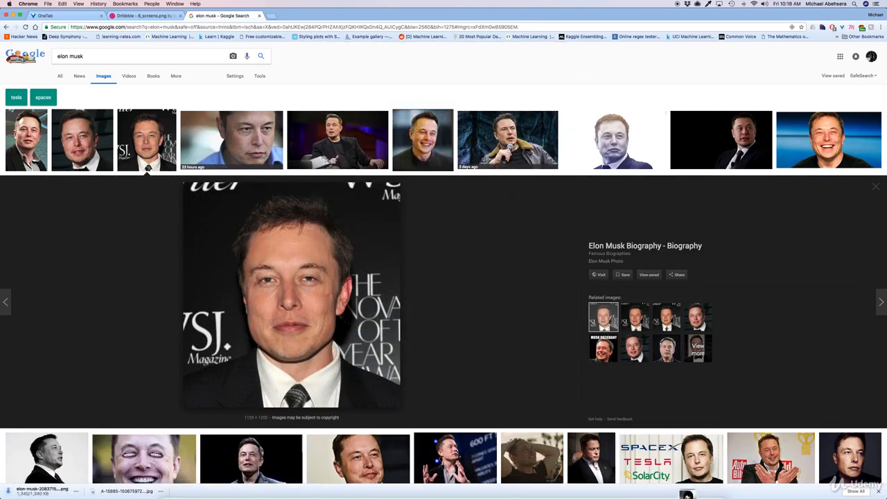
Switch back to Figma and place the downloaded Elon Musk photo into the duplicated avatar's Mask Group.
mouse_move(686, 494)
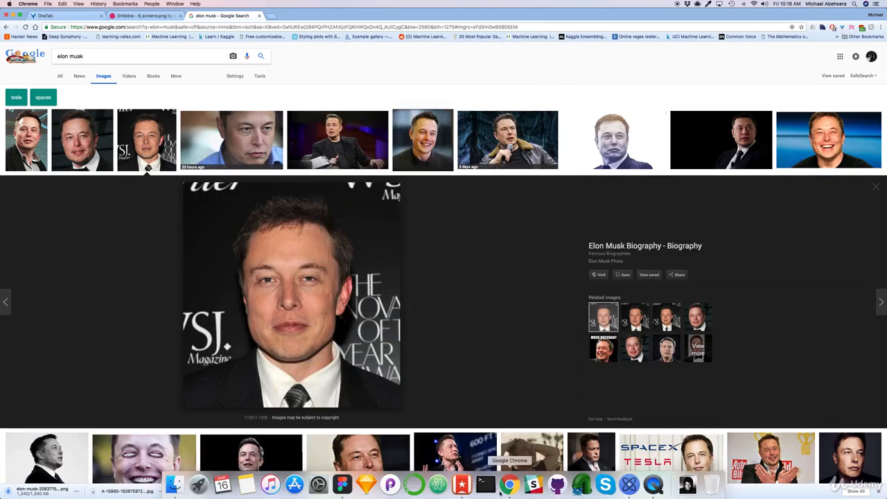
click(342, 483)
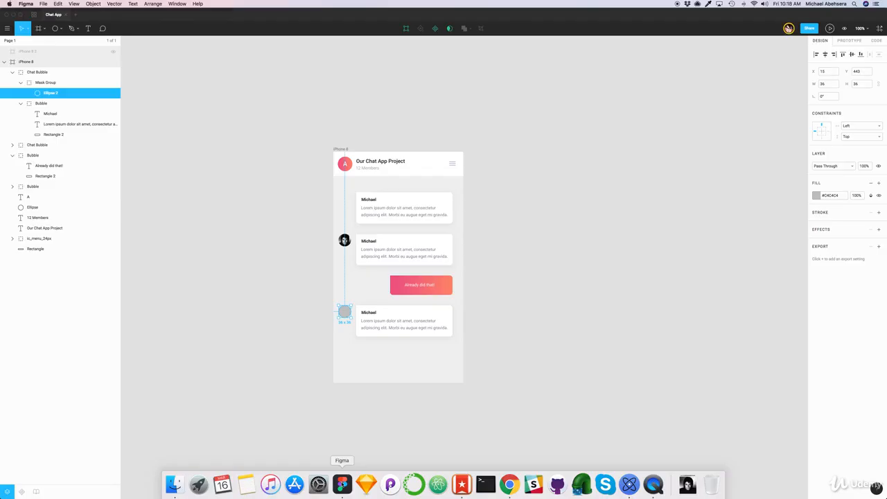
click(686, 484)
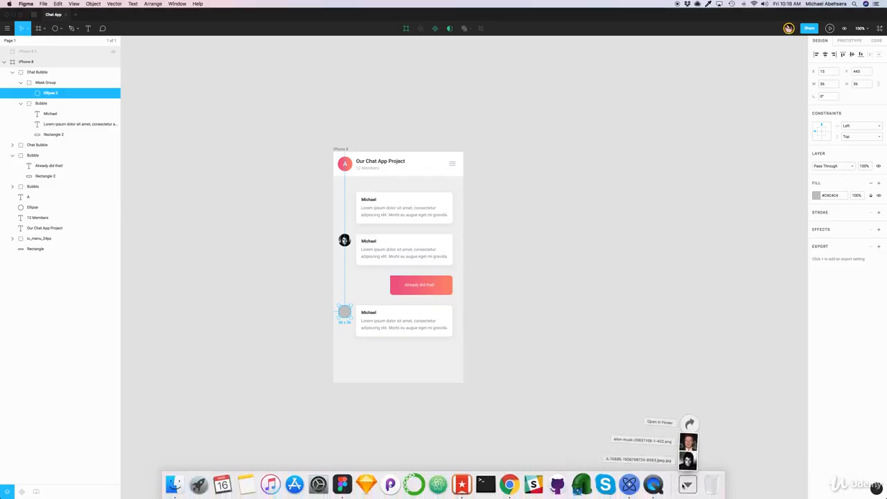
drag(688, 441, 345, 317)
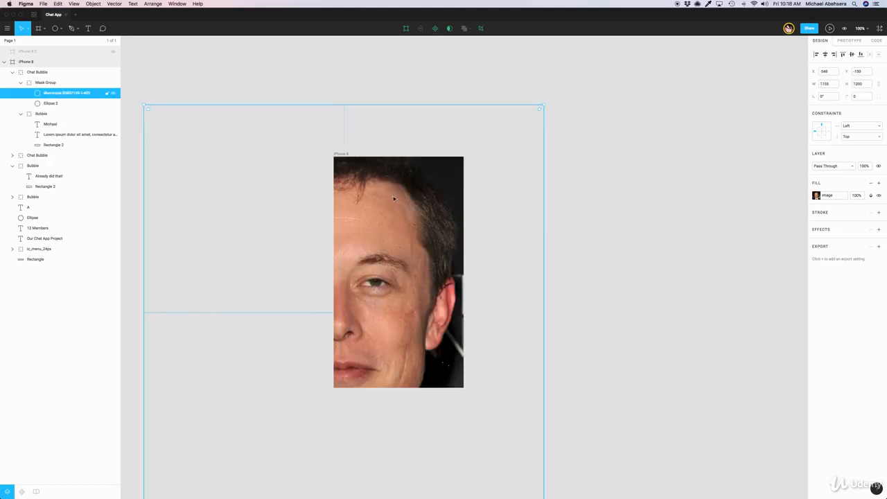
Shrink the placed photo to about 39 by 41 and position it over the grey avatar circle at X 13, Y 441.
key(minus)
drag(305, 185, 408, 296)
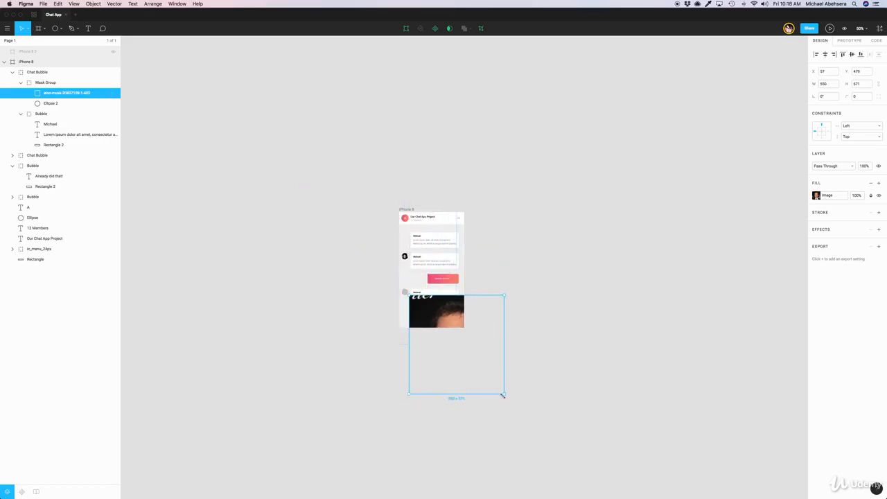
drag(503, 395, 418, 304)
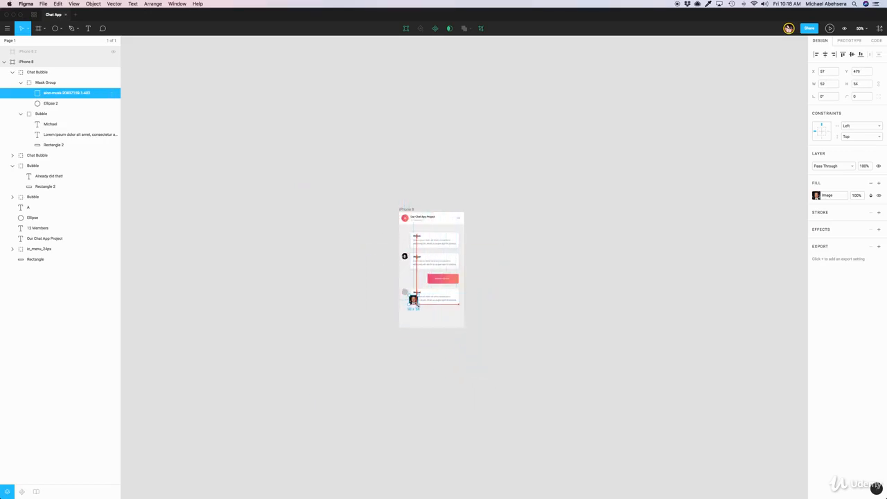
key(plus)
key(plus)
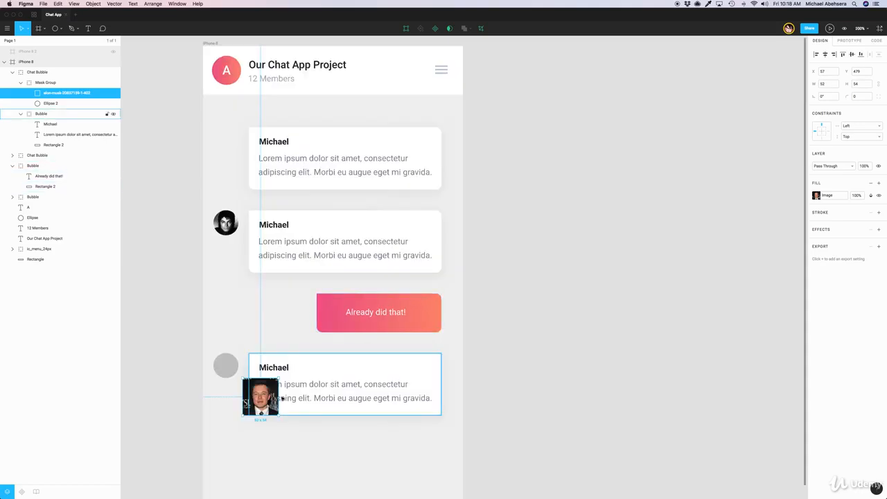
drag(282, 398, 241, 379)
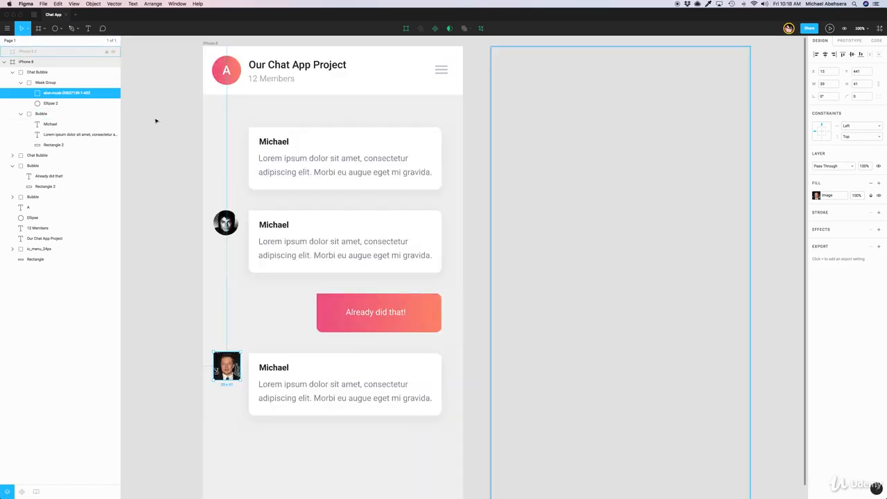
Mask the new photo with Ellipse 2 and nudge the photo left inside the circle to X 12.
shift+click(55, 104)
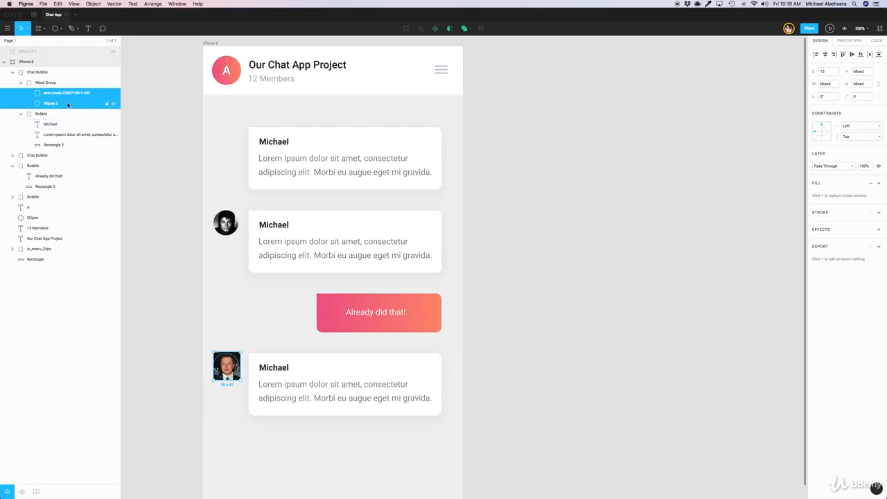
right_click(69, 103)
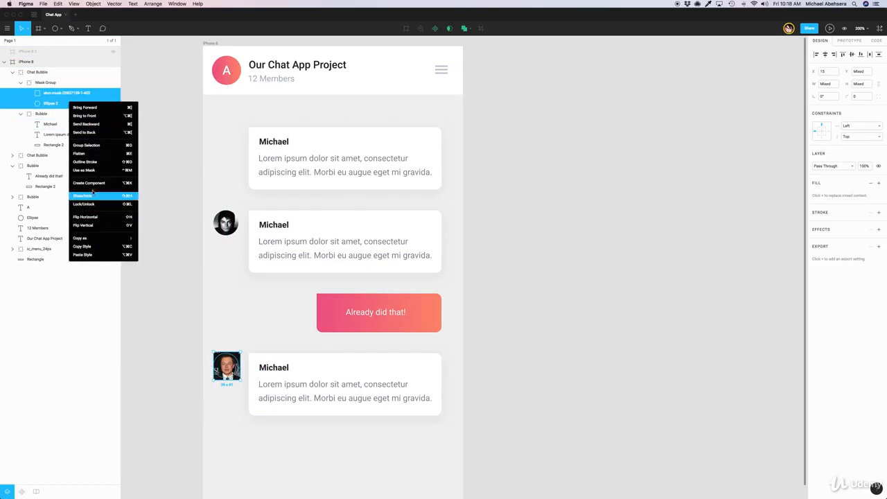
click(90, 170)
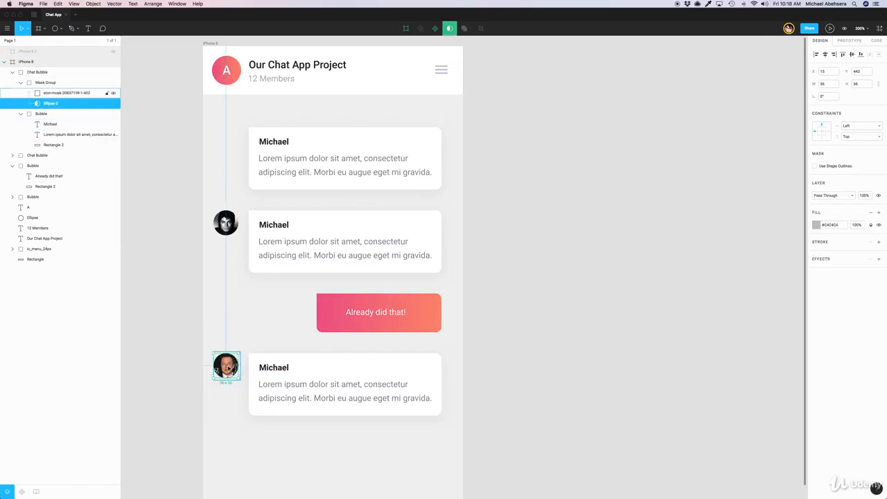
click(54, 95)
key(Left)
key(Left)
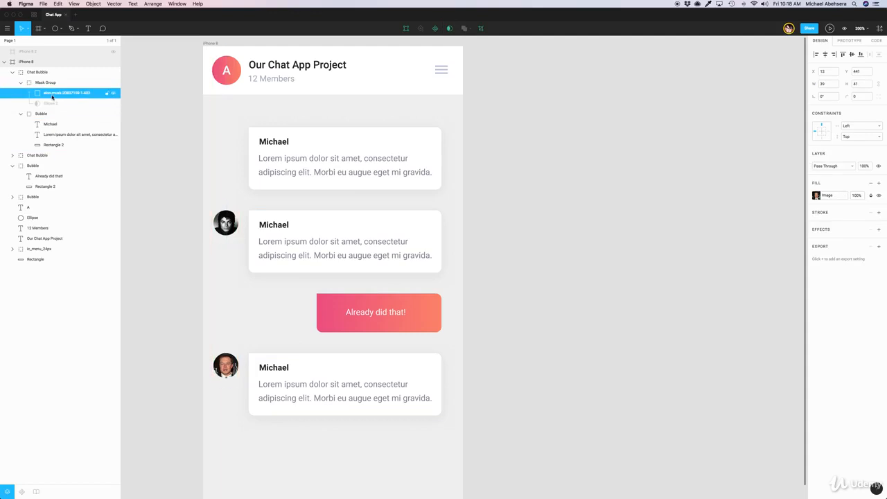
key(minus)
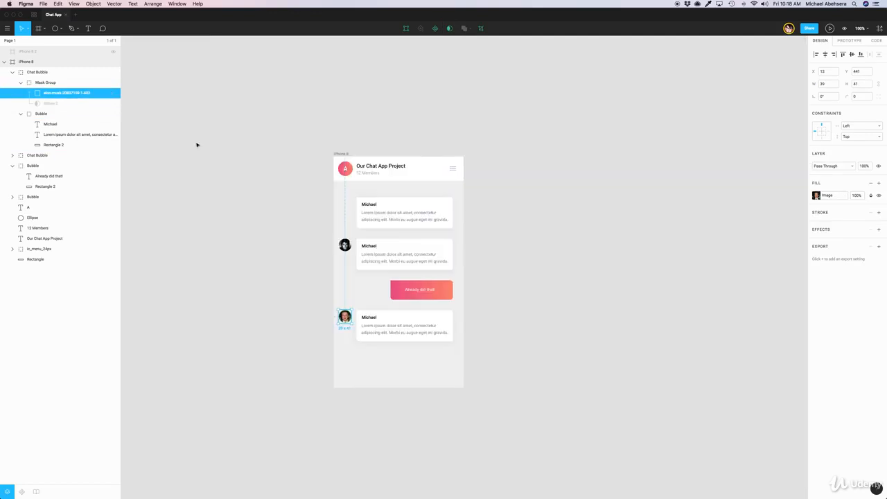
Change the sender name in the lowest message bubble to "Elon".
click(247, 253)
click(368, 316)
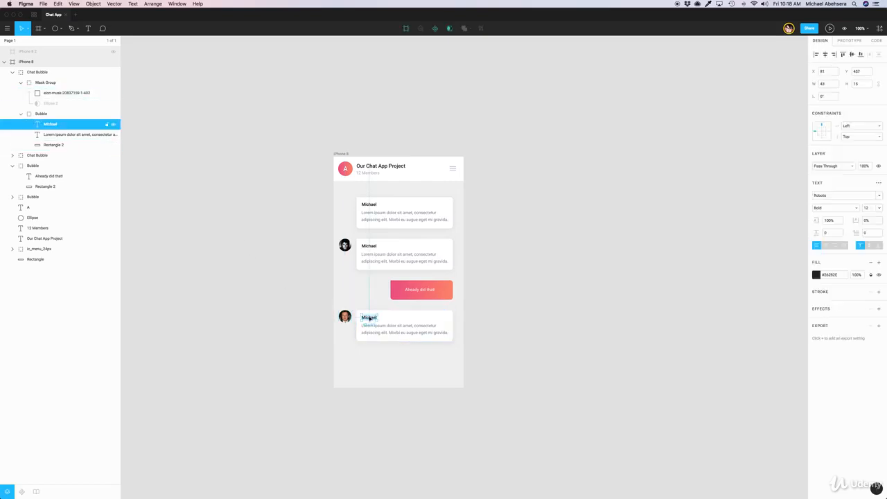
double_click(369, 317)
text(Elon)
click(358, 373)
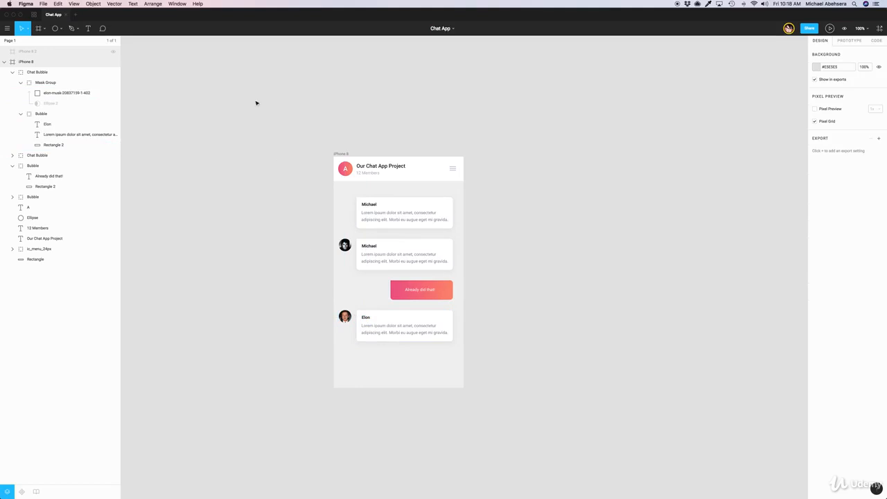
Switch to Chrome, examine the lower messages of the Dribbble chat screen reference, and return to Figma.
click(63, 31)
click(218, 95)
key(super+Tab)
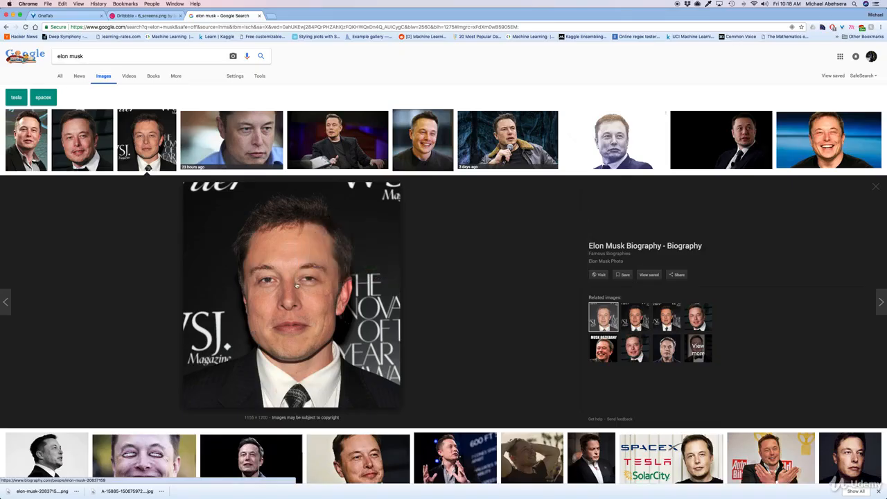
click(158, 15)
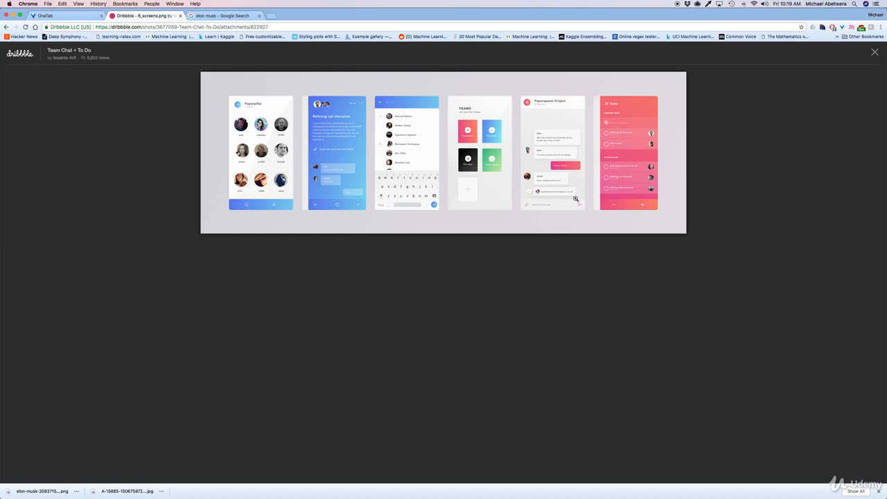
key(super+Tab)
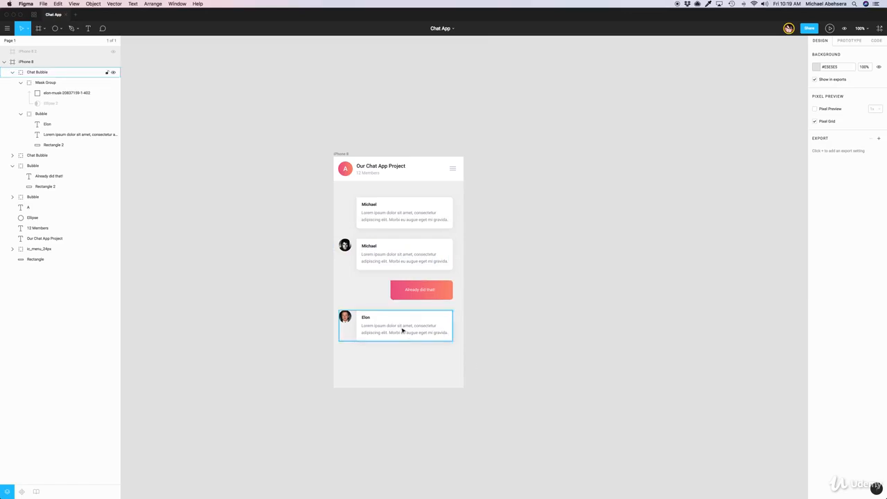
Extend the iPhone 8 frame to a height of about 923 and place a copy of the Elon chat bubble below the original.
click(404, 331)
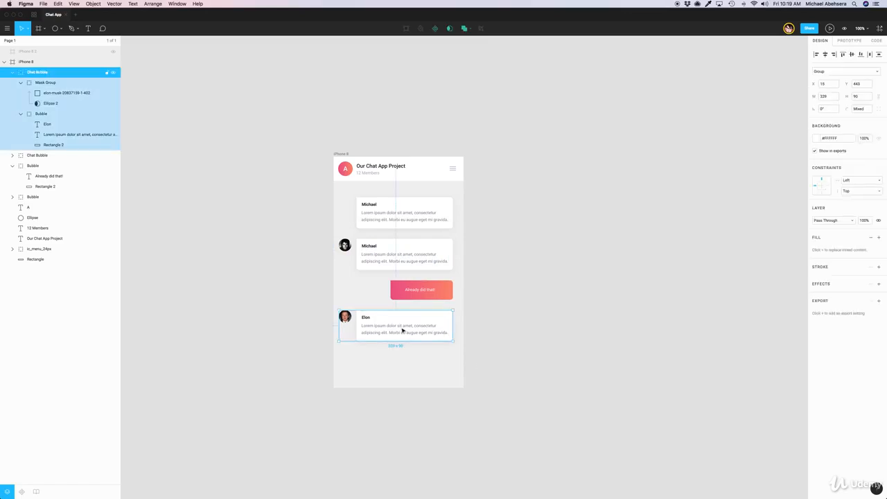
drag(403, 338, 407, 478)
click(342, 153)
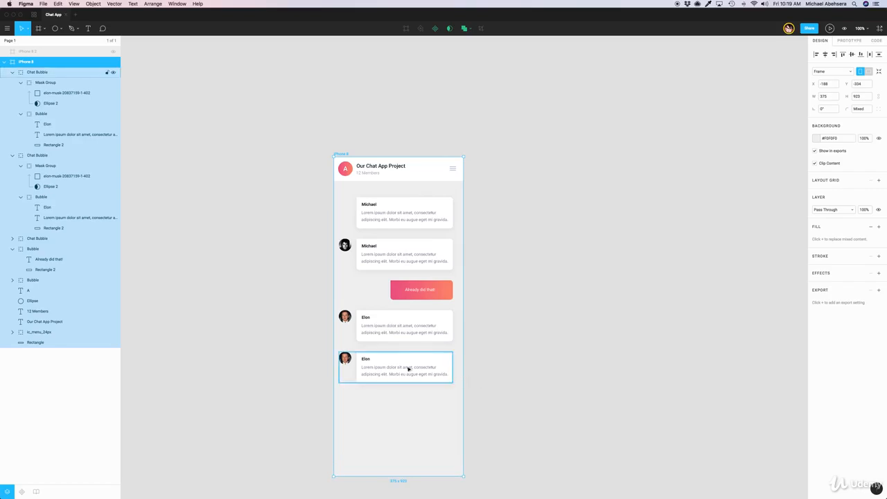
key(super+Tab)
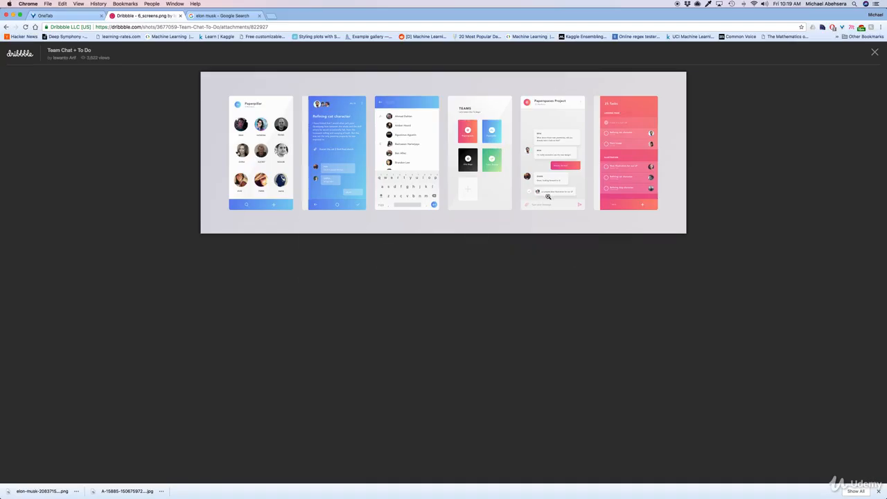
key(super+Tab)
click(402, 374)
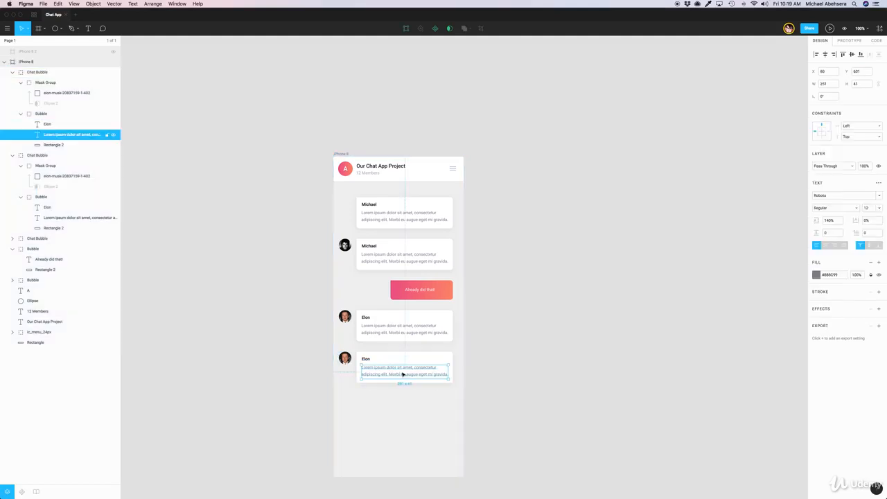
key(Delete)
key(super+z)
Check the Dribbble reference in Chrome and, back in Figma, delete the sender name from the duplicated chat bubble.
key(super+Tab)
key(super+Tab)
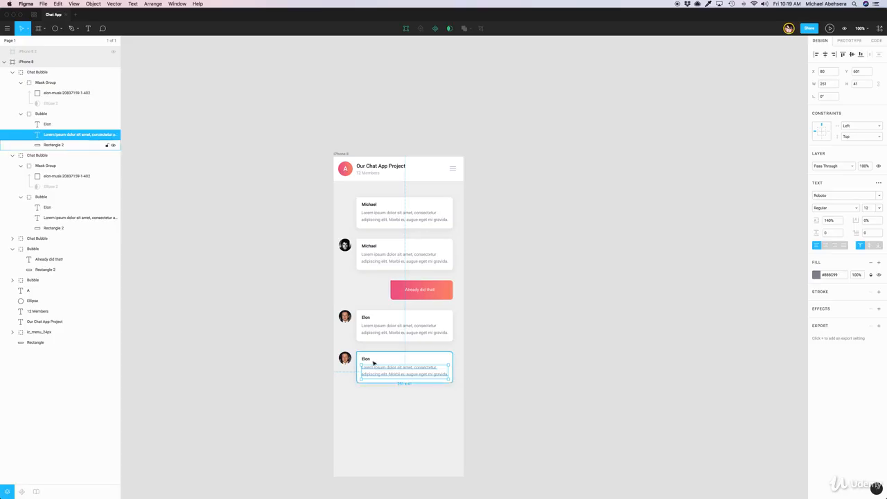
click(368, 360)
key(Delete)
Trim the duplicated bubble's message to "Lorem ipsum dolor sit amet, consectetur" and fit its text box to about 219 by 16.
double_click(372, 372)
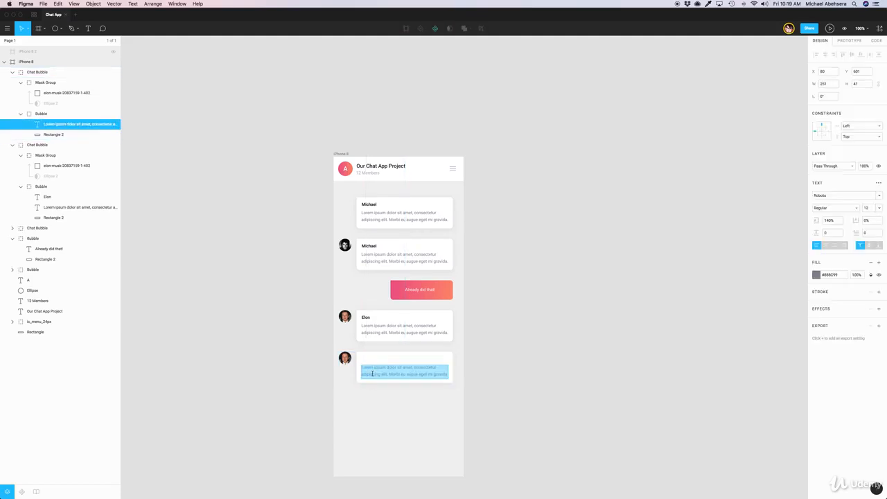
triple_click(372, 374)
drag(390, 375, 358, 375)
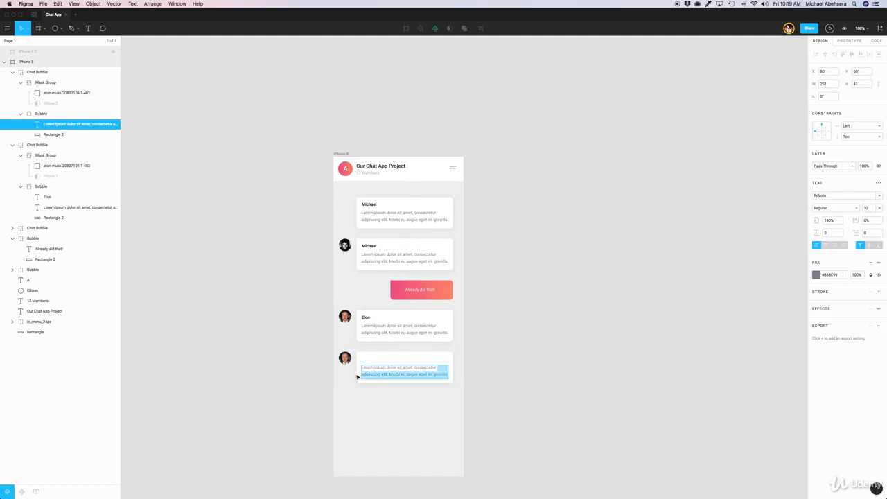
key(BackSpace)
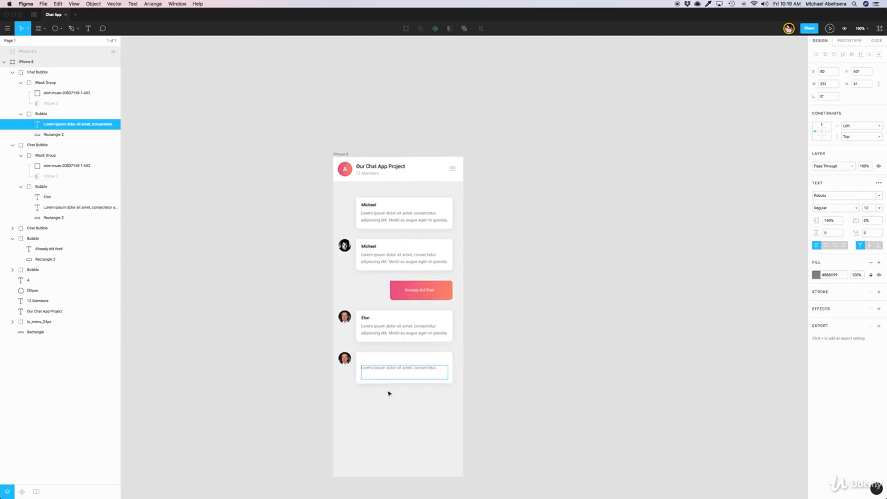
key(Escape)
drag(391, 378, 400, 371)
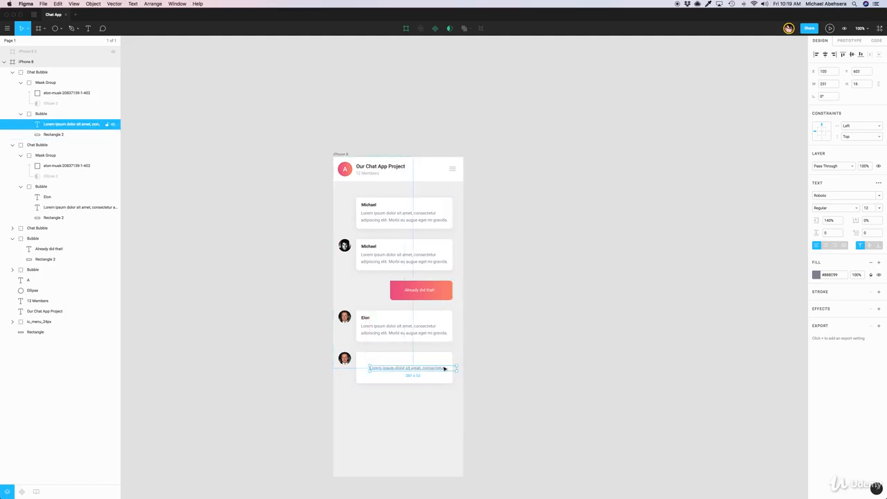
drag(456, 368, 447, 367)
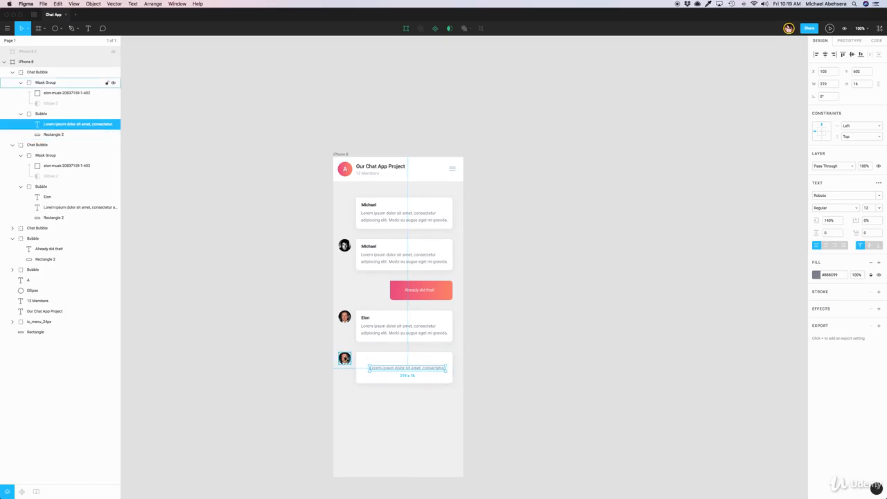
Move the duplicated avatar inside its bubble at about X 80, Y 590 and the message text beside it at about X 133, Y 601.
click(345, 358)
drag(350, 365, 461, 369)
click(400, 368)
click(395, 368)
Shorten the duplicated bubble's message to "Lorem ipsum dolor sit amet." and narrow its text box to about 166.
double_click(437, 367)
click(435, 368)
key(BackSpace)
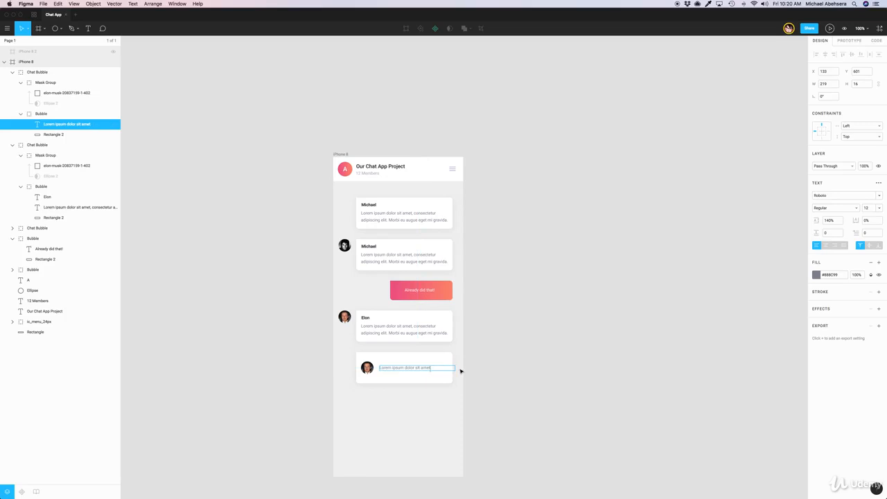
key(Escape)
drag(454, 367, 405, 379)
Reduce the height of the duplicated bubble's white background rectangle to 72.
click(493, 371)
click(437, 379)
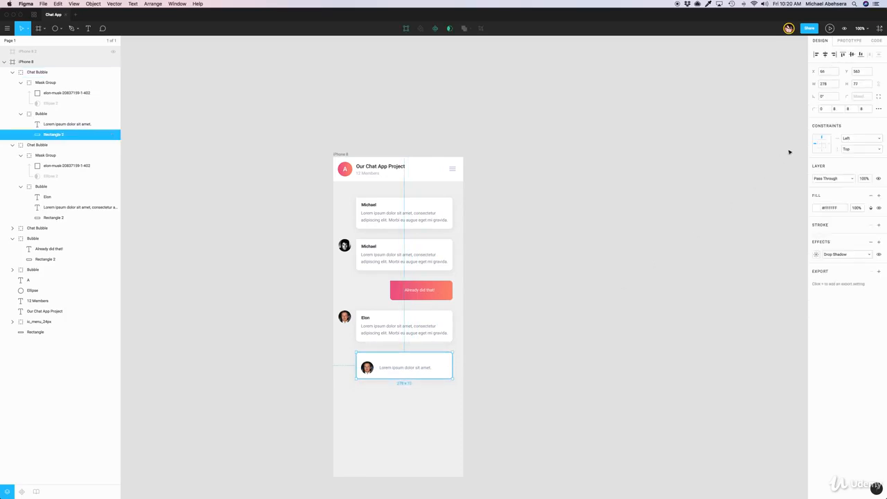
click(863, 84)
text(75)
key(Return)
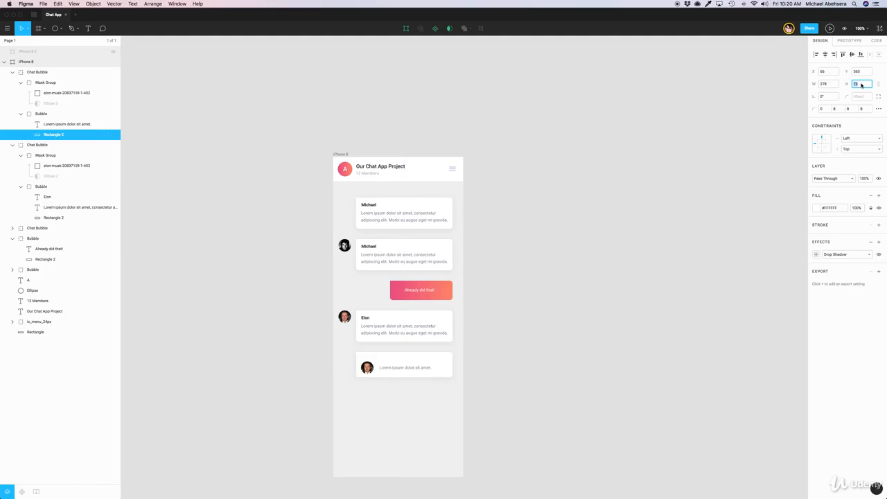
text(72)
key(Return)
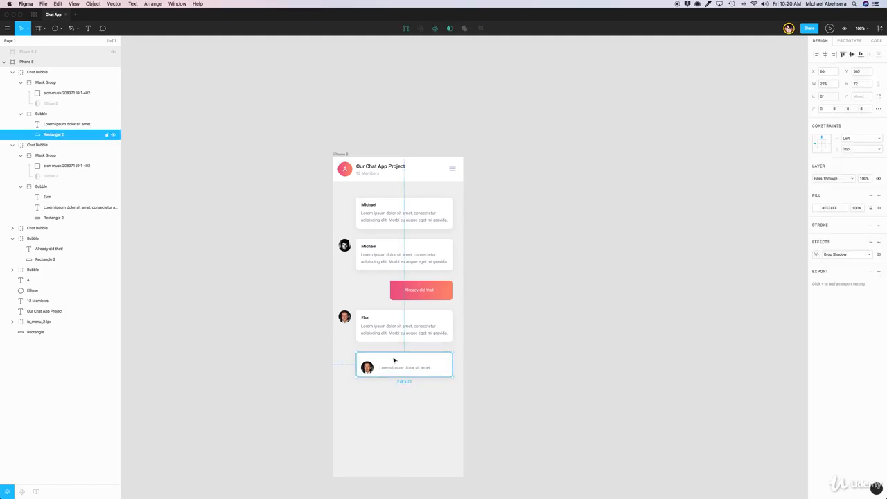
Nudge the avatar's Mask Group up to Y 581 so it sits vertically centred in the shortened bubble.
click(368, 370)
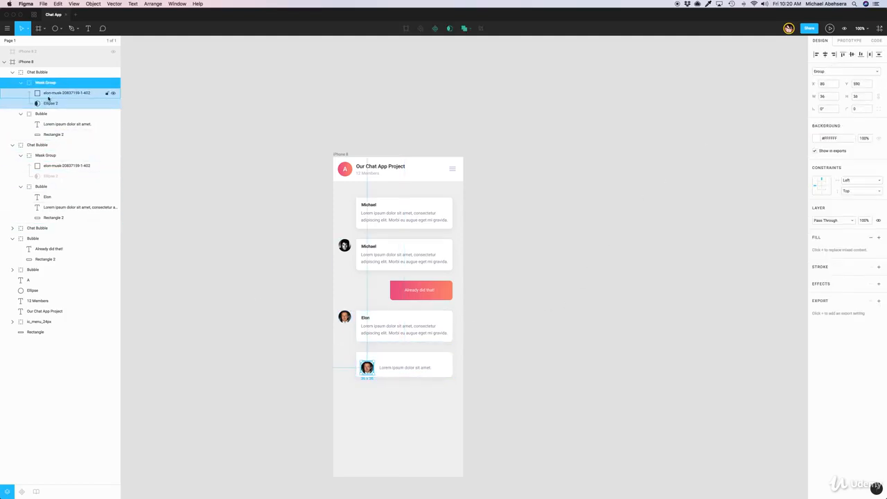
key(Up)
key(Up)
key(Up)
key(Up)
key(Up)
key(Up)
key(Up)
key(Up)
key(Up)
key(Up)
key(Up)
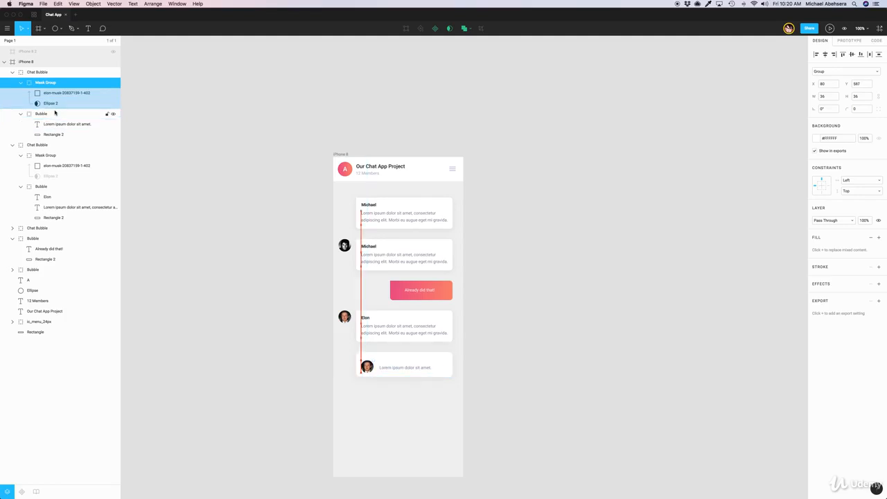
key(Down)
key(Down)
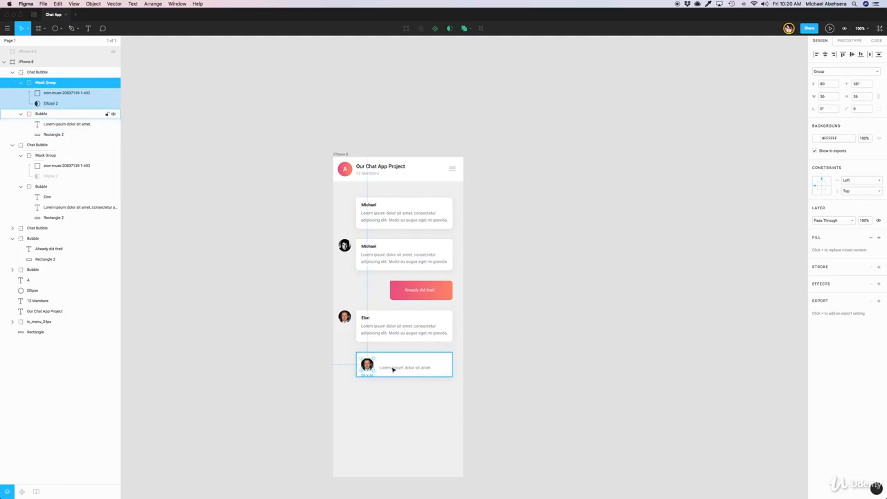
key(Up)
drag(392, 369, 392, 369)
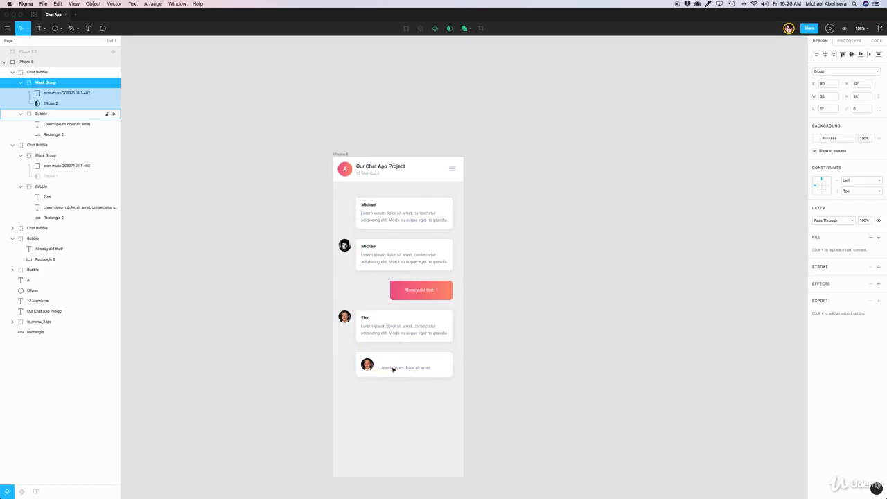
Nudge the message text up and closer to the avatar, to X 127, Y 591.
double_click(398, 368)
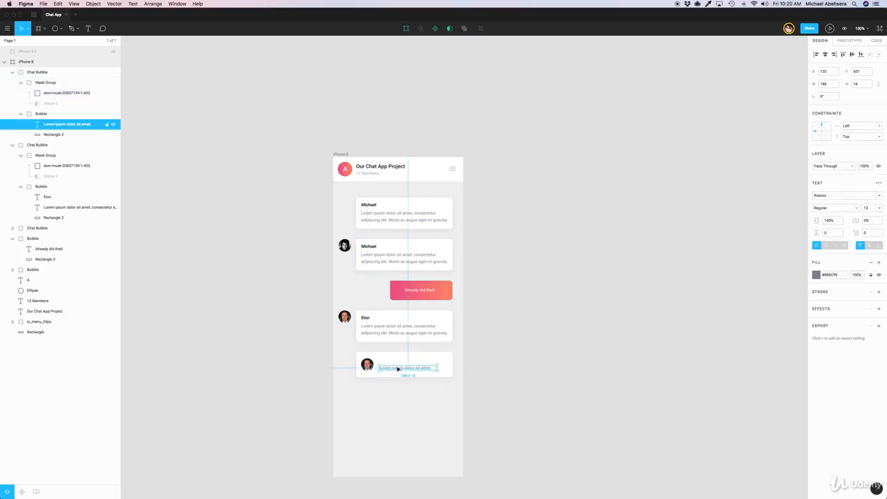
key(Up)
key(Up)
key(Up)
key(Up)
key(Up)
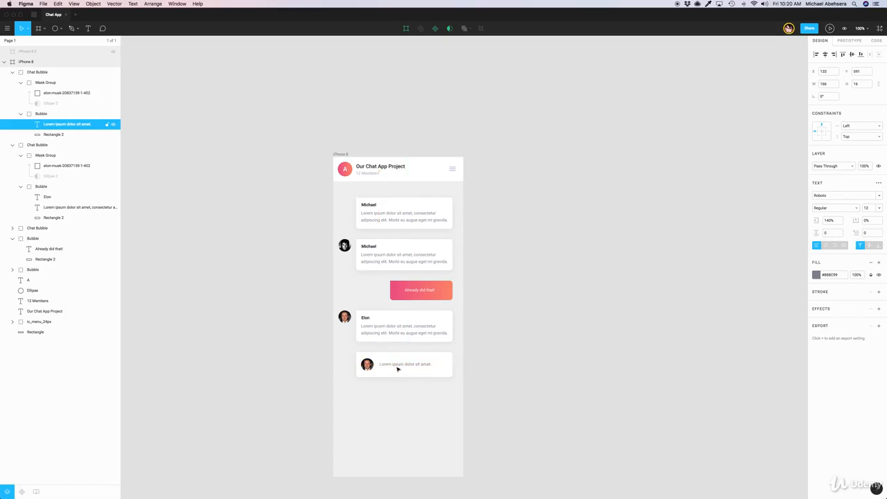
key(Left)
key(Left)
key(Left)
Check the Dribbble reference in Chrome and, back in Figma, narrow the last bubble's white rectangle to about 227 wide around the short message.
key(super+Tab)
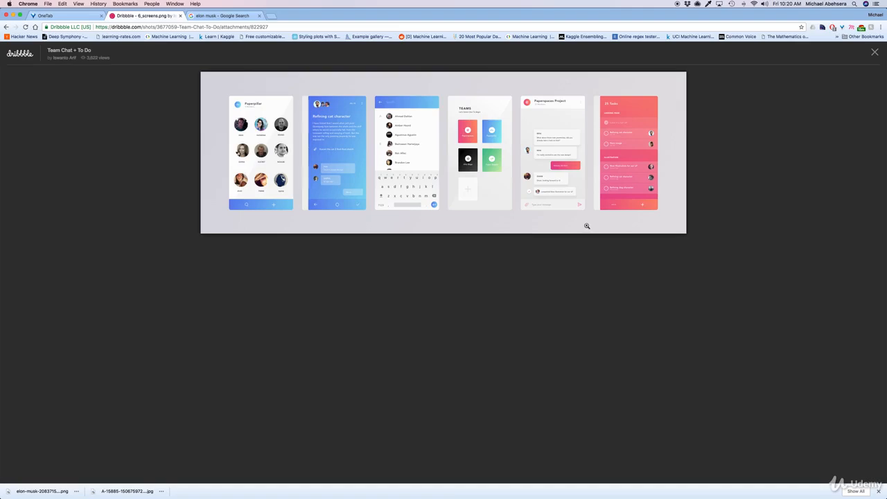
key(super+Tab)
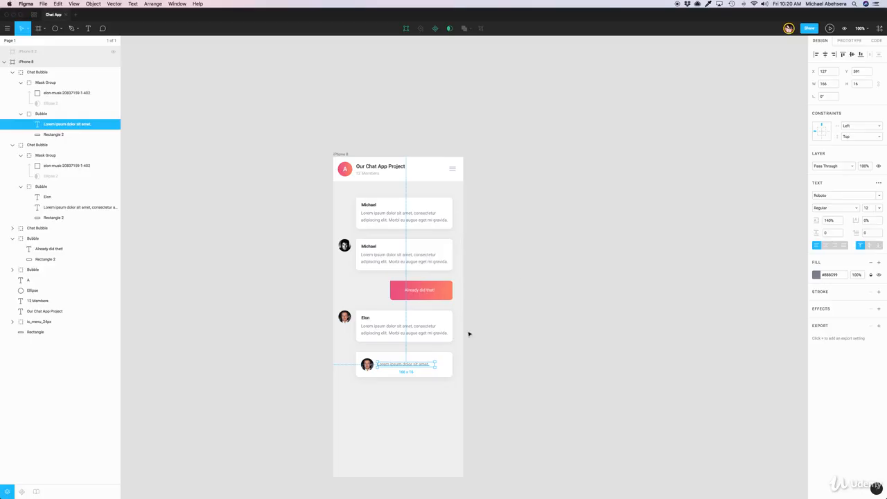
click(450, 365)
drag(452, 364, 434, 364)
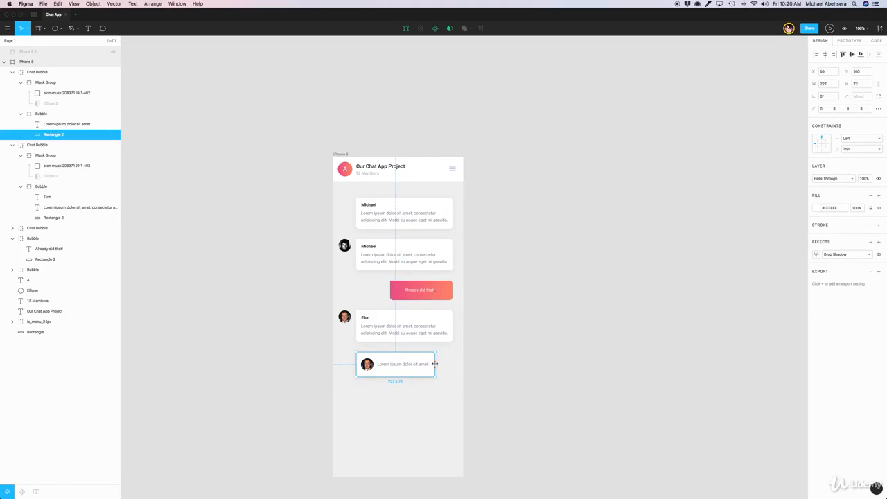
click(830, 85)
key(Up)
click(556, 310)
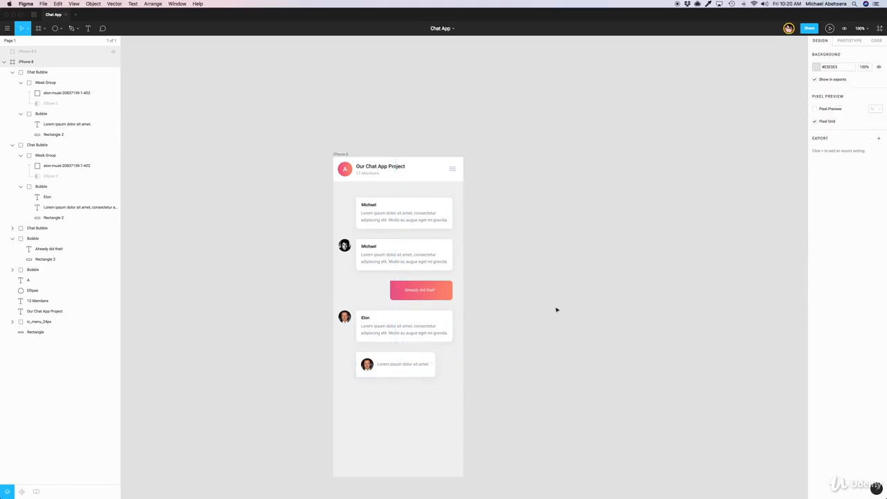
Recheck the Dribbble reference and draw a circle of about 32 by 32 just left of the last chat bubble, at about X 23, Y 580.
super+click(366, 369)
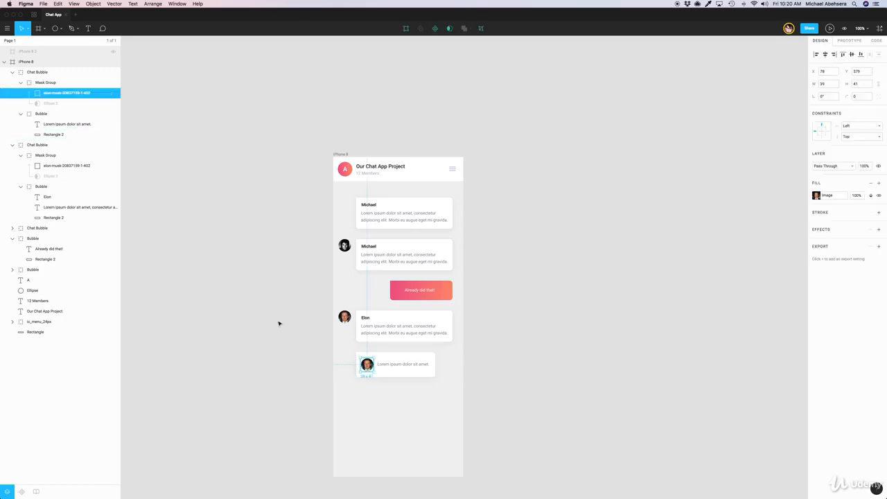
click(381, 425)
scroll(423, 413, down, 2)
scroll(419, 414, down, 1)
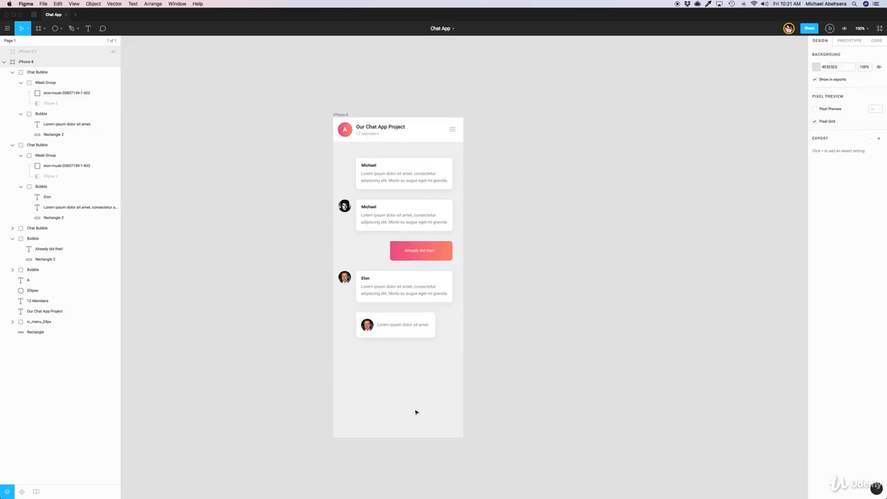
key(super+Tab)
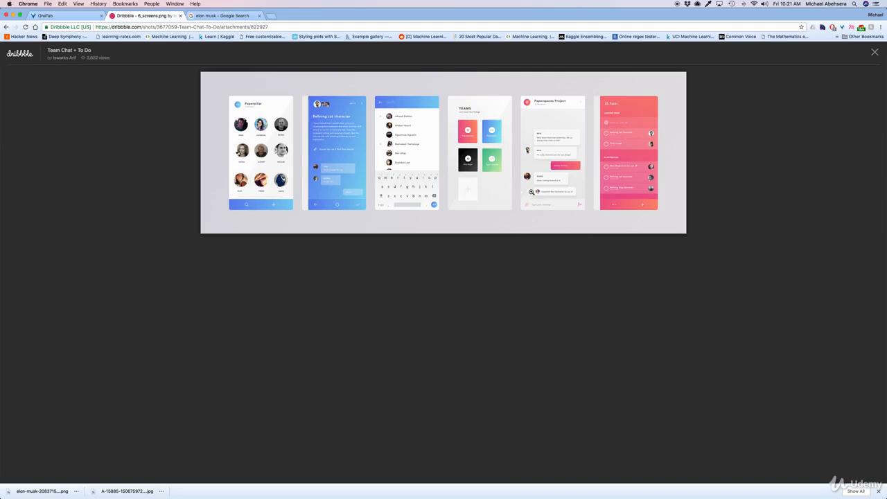
key(super+Tab)
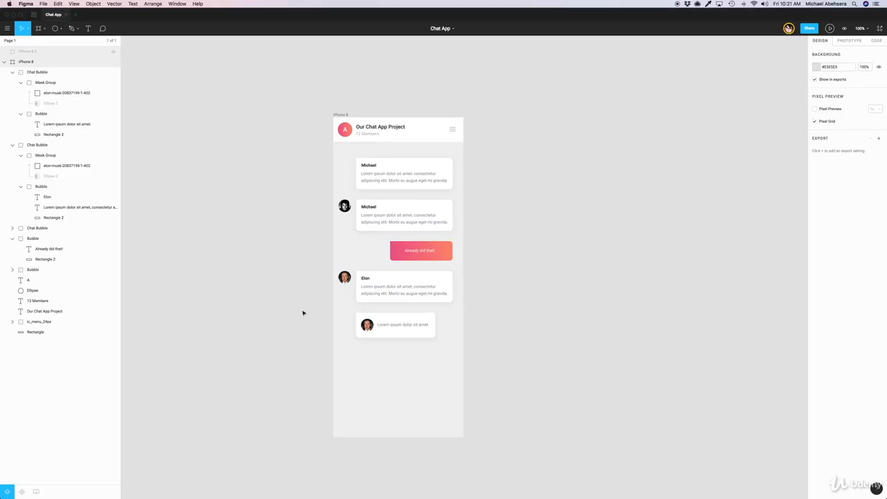
click(59, 28)
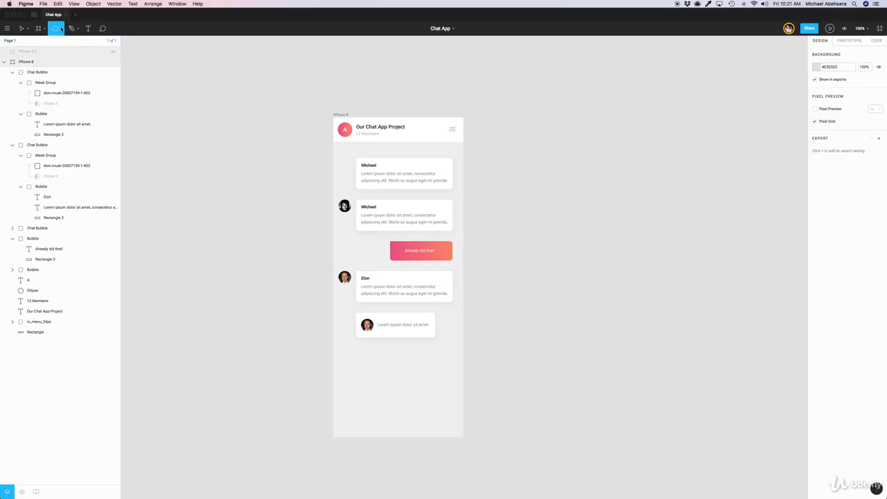
click(61, 29)
click(55, 68)
drag(340, 319, 350, 331)
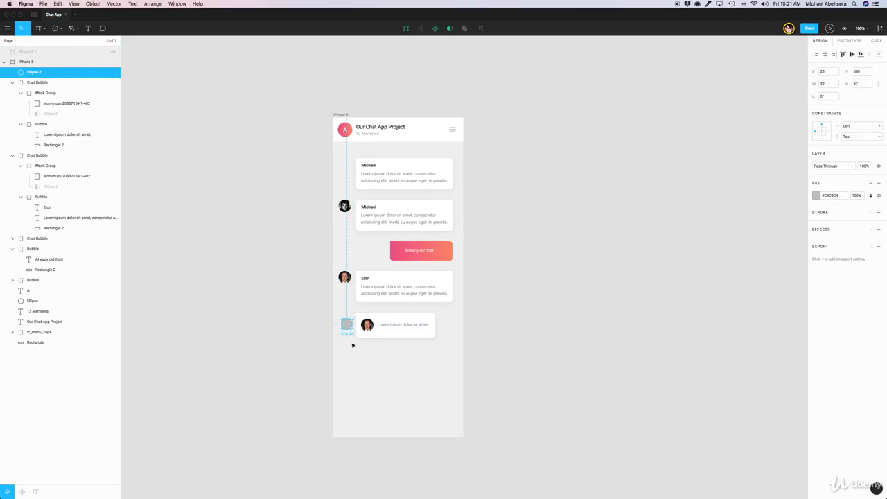
Nudge the circle beside the last chat bubble to X 17 and fill it with white, #FFFFFF.
key(Left)
key(Left)
key(Left)
key(Left)
key(Left)
key(Left)
click(816, 195)
drag(797, 224, 690, 178)
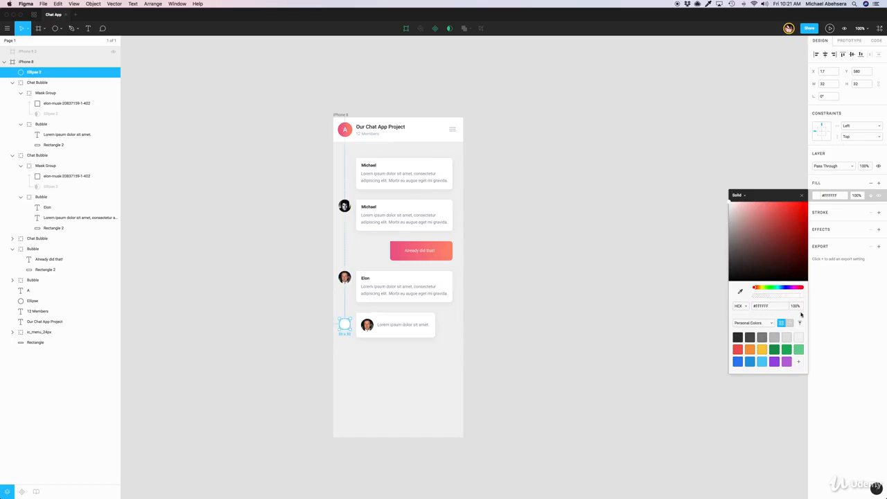
Give the white circle a drop shadow with blur 20, a reduced Y offset and a pale blue-grey colour adapted from one sampled in the header.
click(878, 231)
click(816, 241)
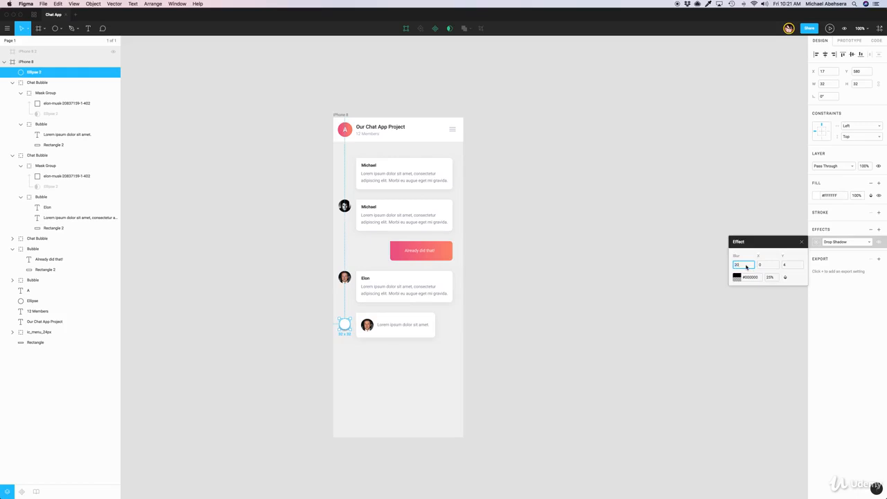
click(786, 265)
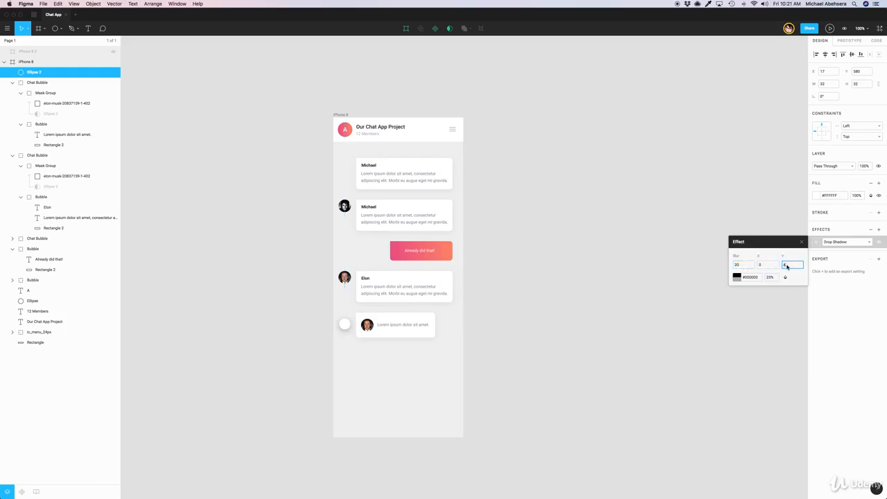
key(Down)
click(736, 277)
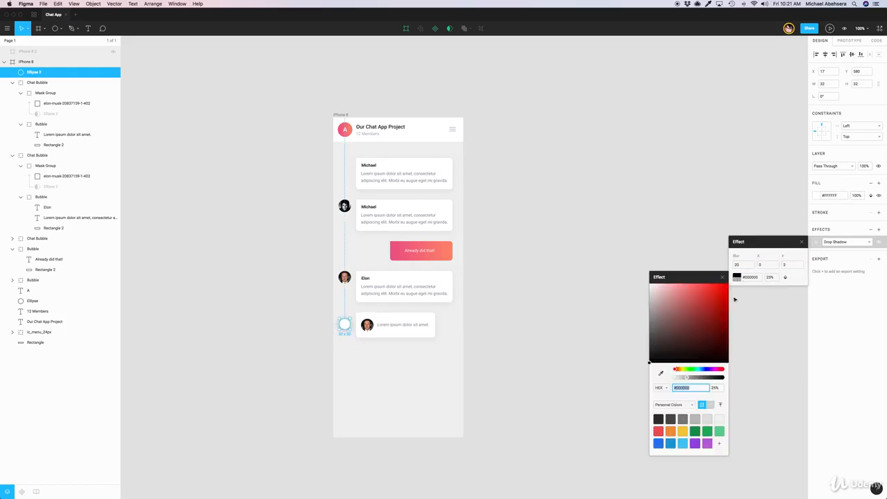
click(661, 373)
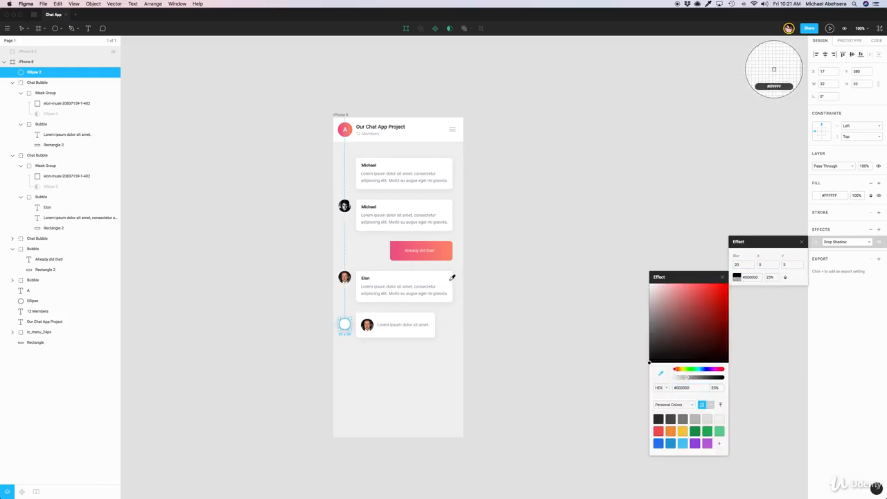
click(408, 124)
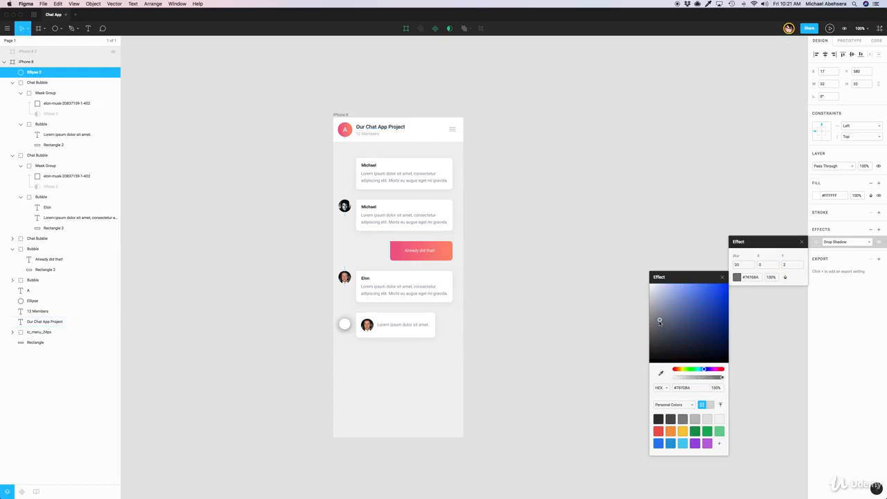
drag(659, 320, 653, 297)
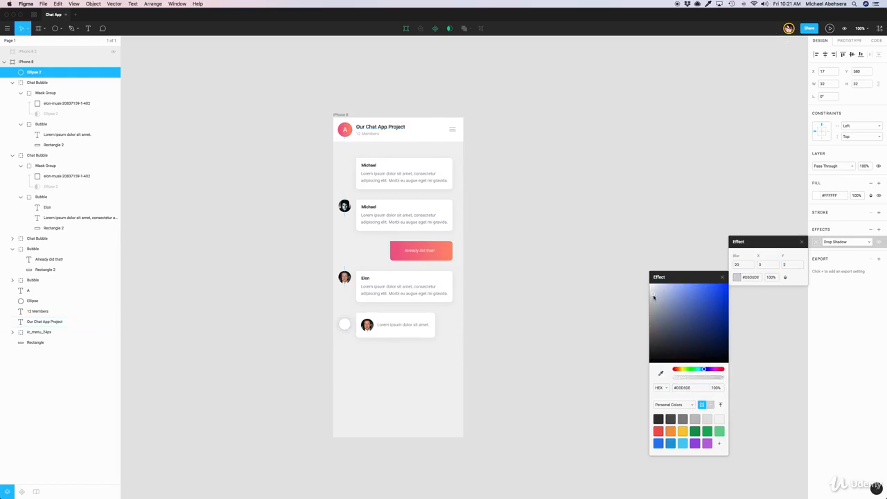
click(554, 332)
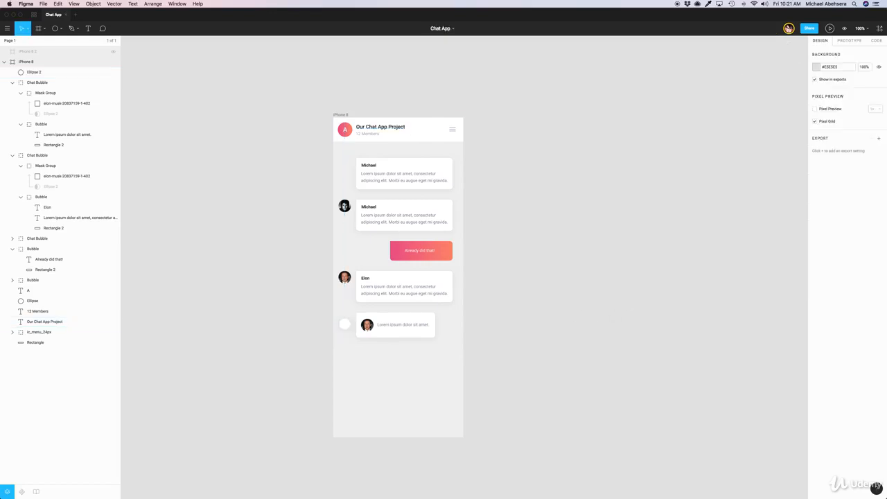
Switch to Nucleo, search its icons for "checkmark" and compare the Glyph results with all styles.
click(628, 484)
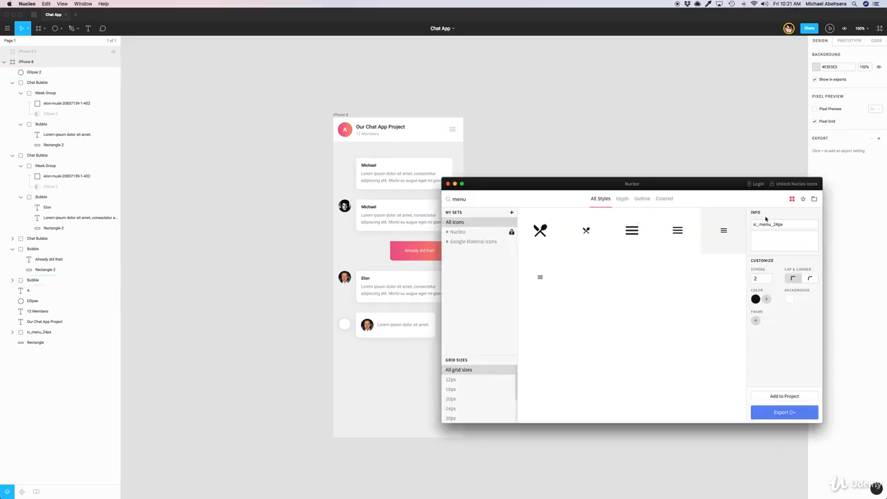
double_click(470, 200)
text(checkmark)
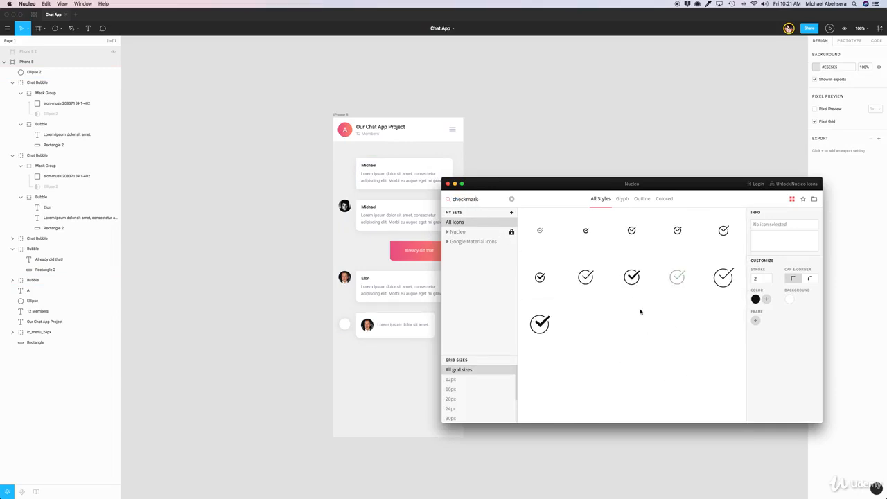
click(622, 198)
click(600, 199)
Try to open the Iconfinder website in Chrome by way of a Google search.
mouse_move(468, 493)
click(509, 483)
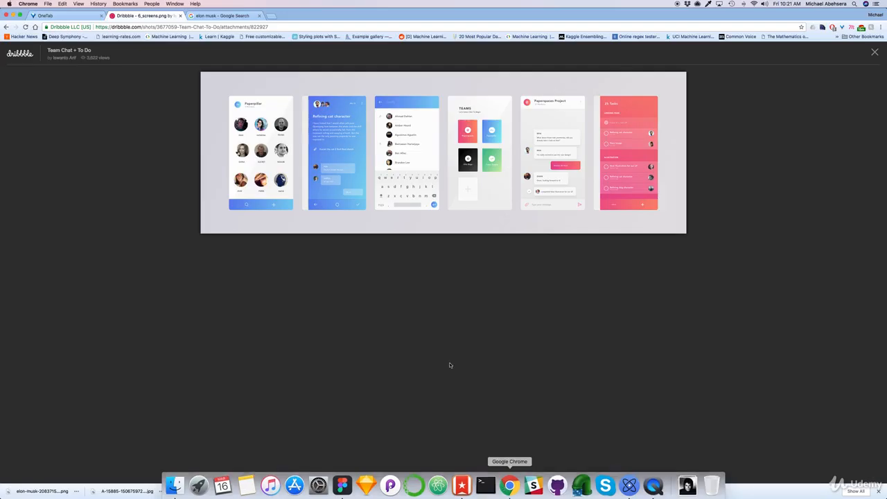
click(220, 15)
click(223, 27)
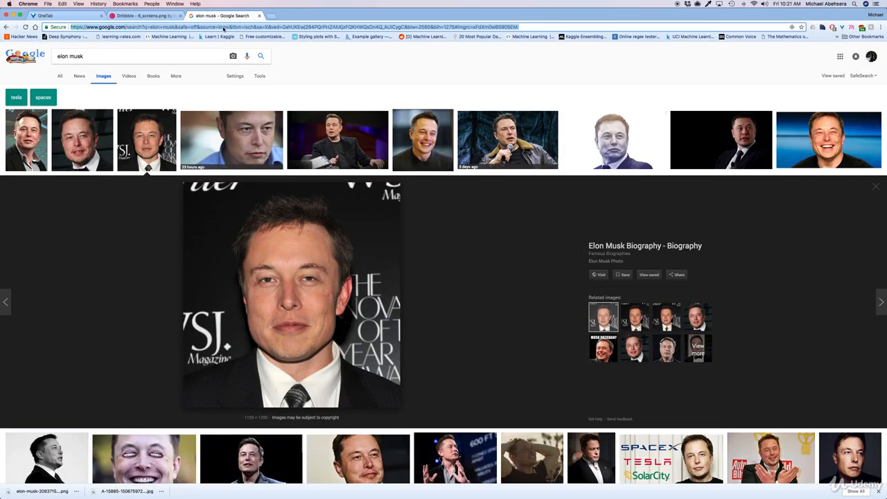
text(iconfindwer)
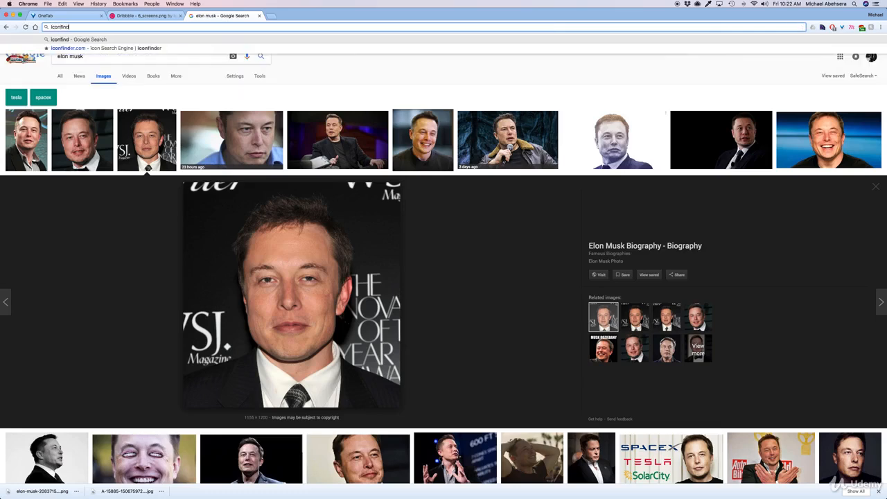
key(Return)
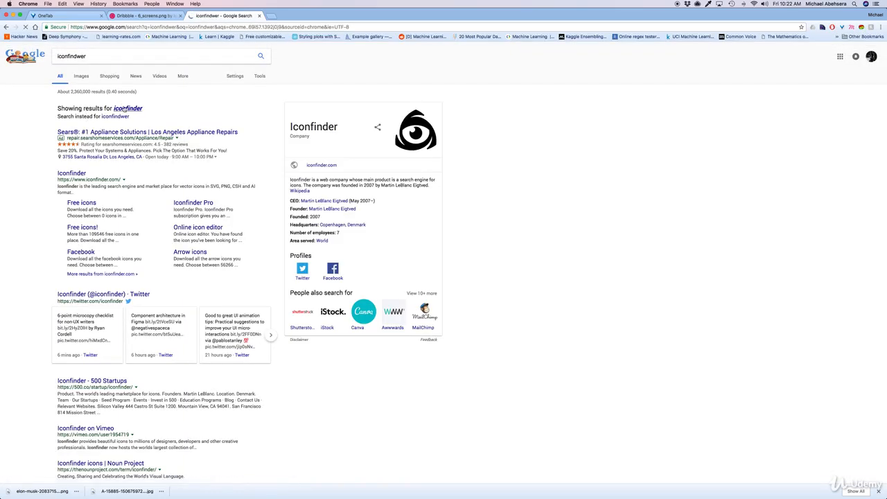
click(128, 109)
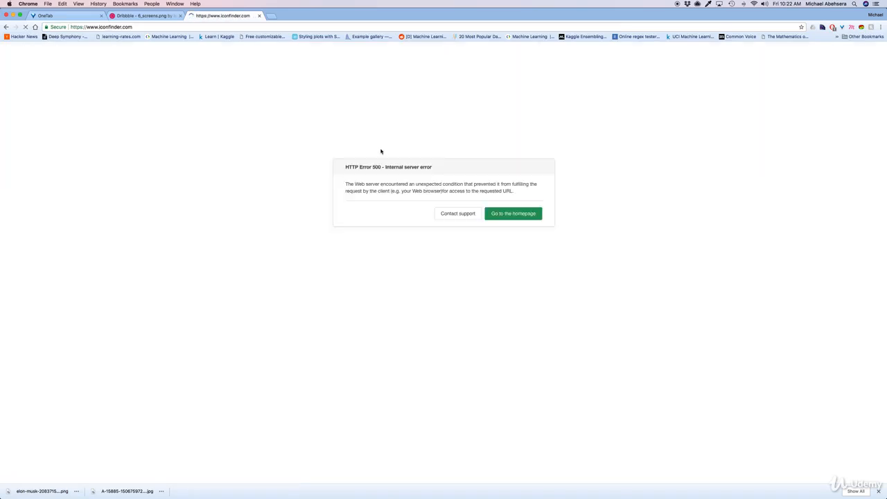
click(519, 211)
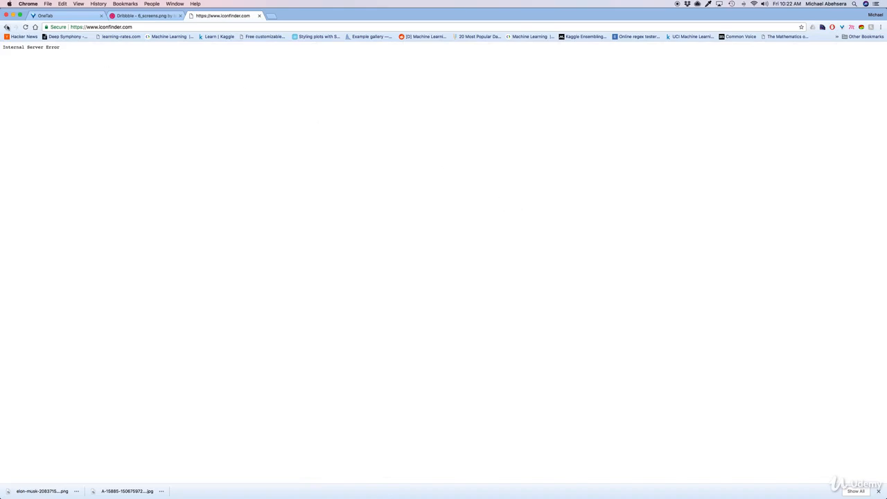
click(7, 28)
click(128, 109)
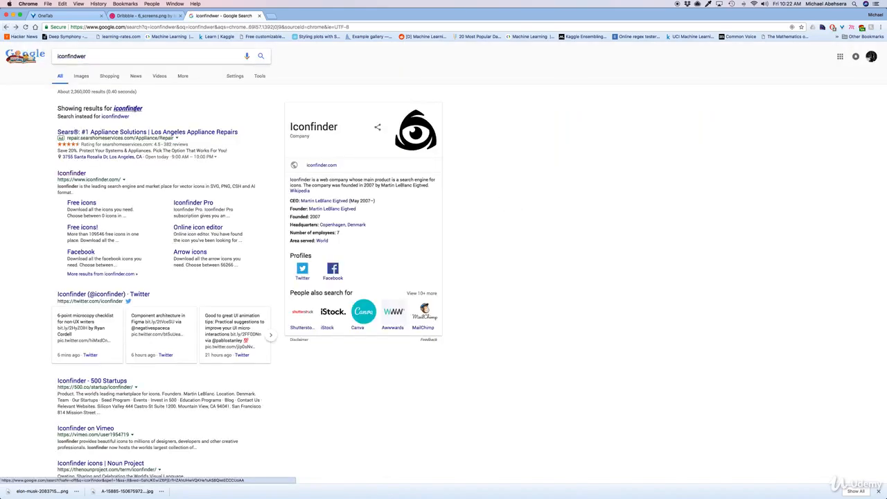
Search Google for "icons sets" and open Flaticon's icon packs page.
double_click(89, 55)
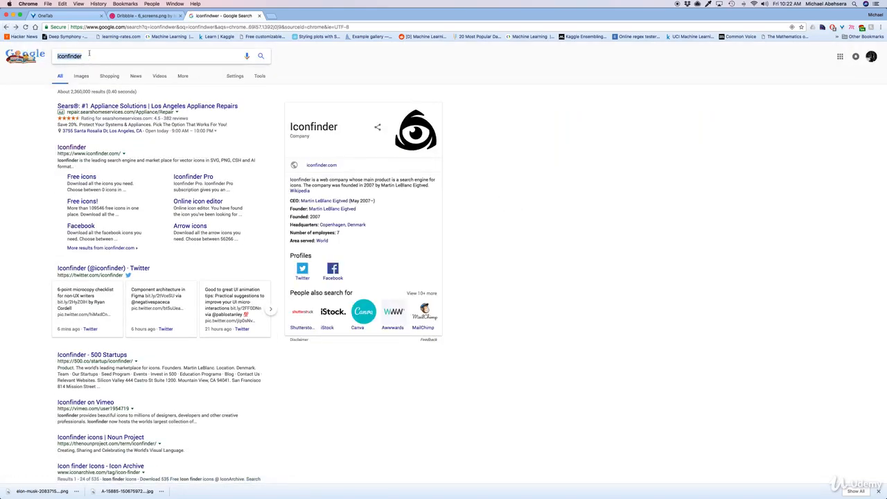
text(oicon)
key(BackSpace)
key(BackSpace)
key(BackSpace)
key(BackSpace)
key(BackSpace)
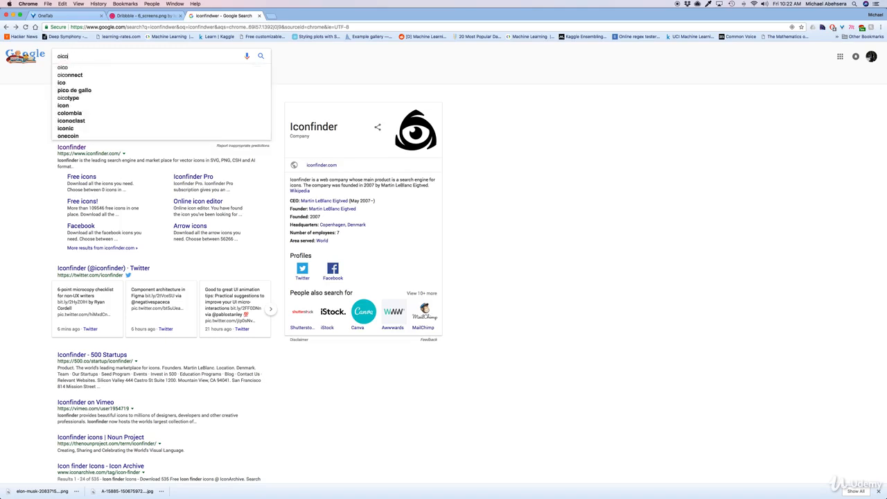
text(icons)
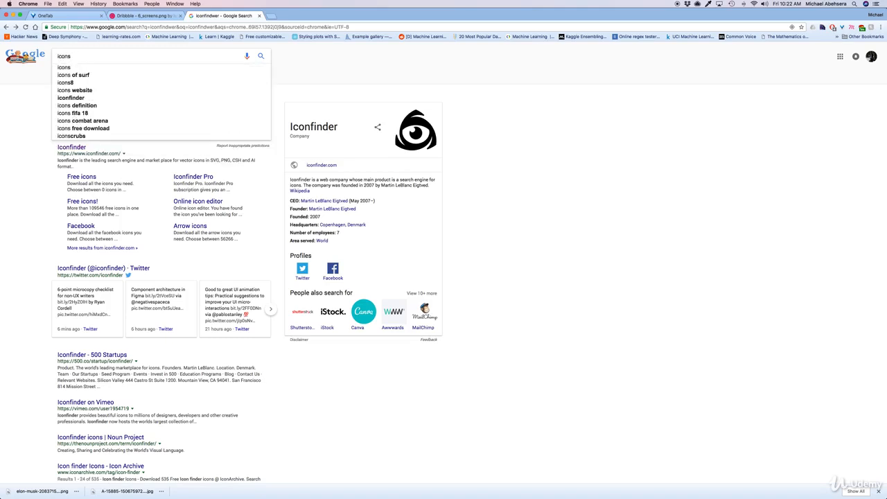
text( sets)
key(Return)
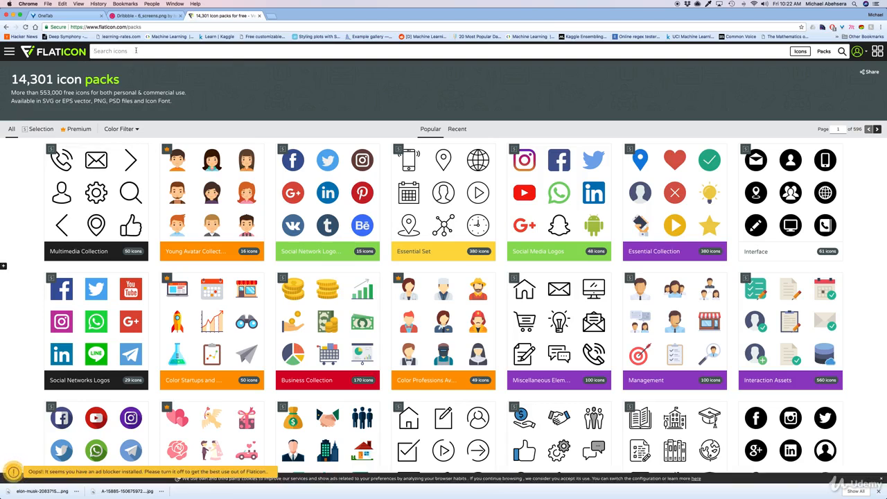
Search Flaticon for "checkmark", open the plain checkmark icon's details and close the Shutterstock pop-up window.
text(checkmark)
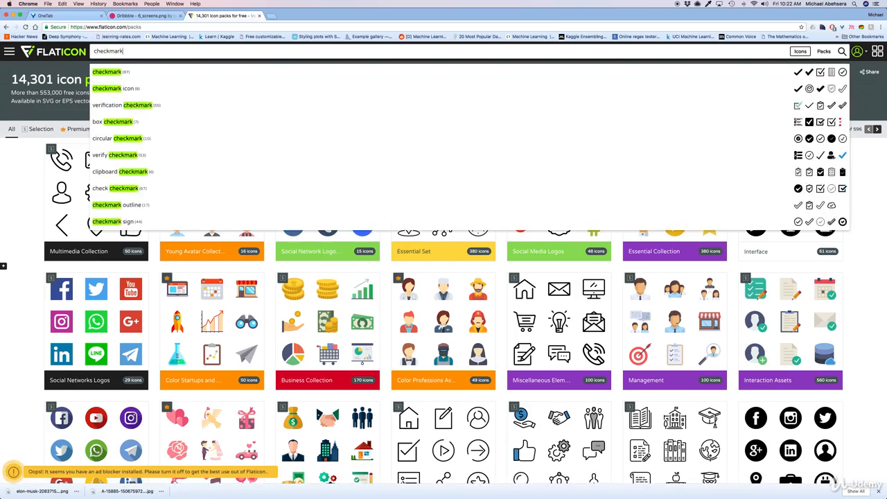
key(Return)
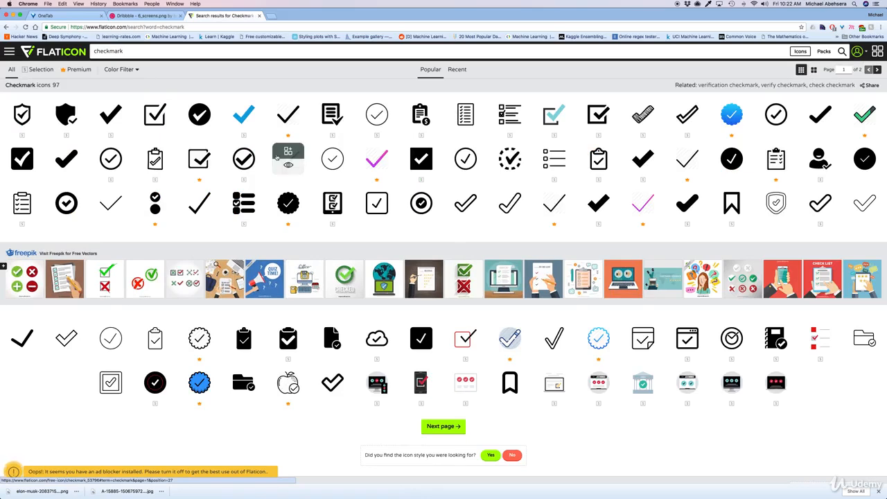
click(277, 159)
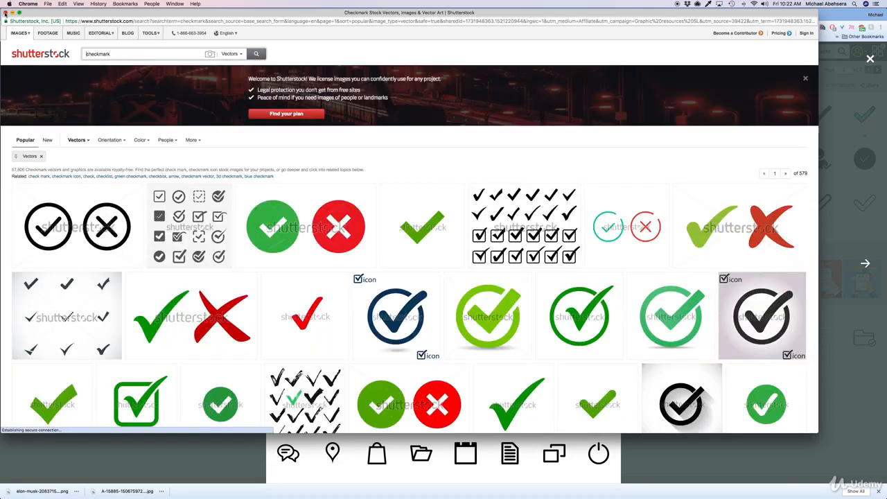
click(5, 13)
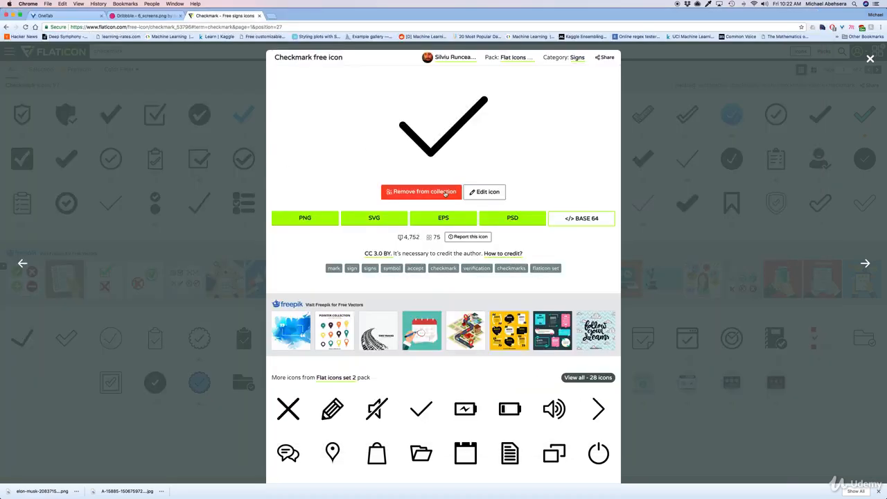
Download the checkmark icon as a free 16 px PNG, open checkmark.png for a look and close its preview.
click(321, 218)
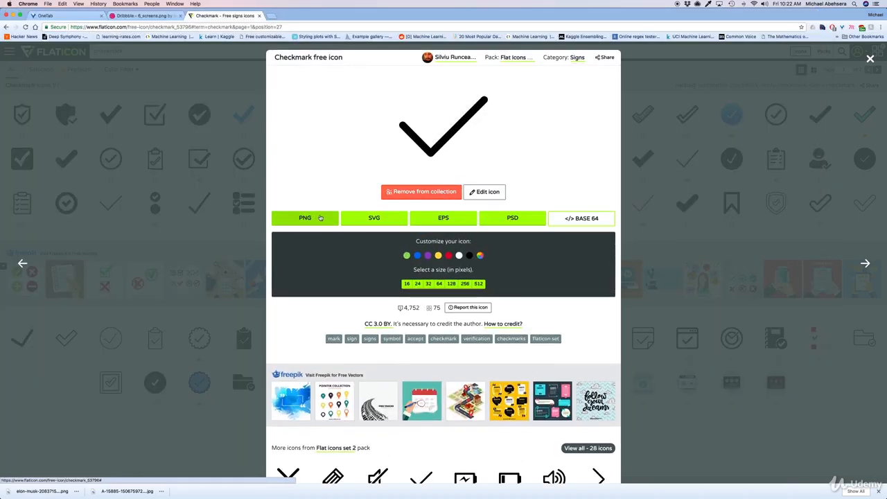
click(407, 284)
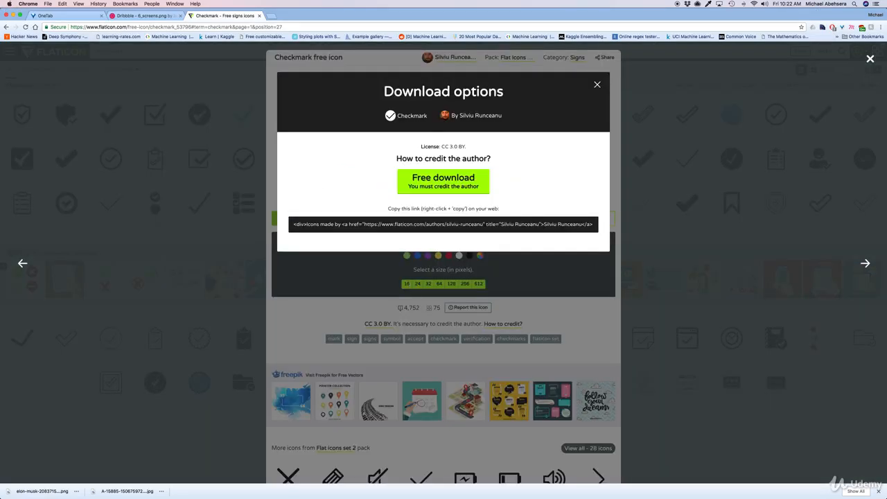
click(438, 190)
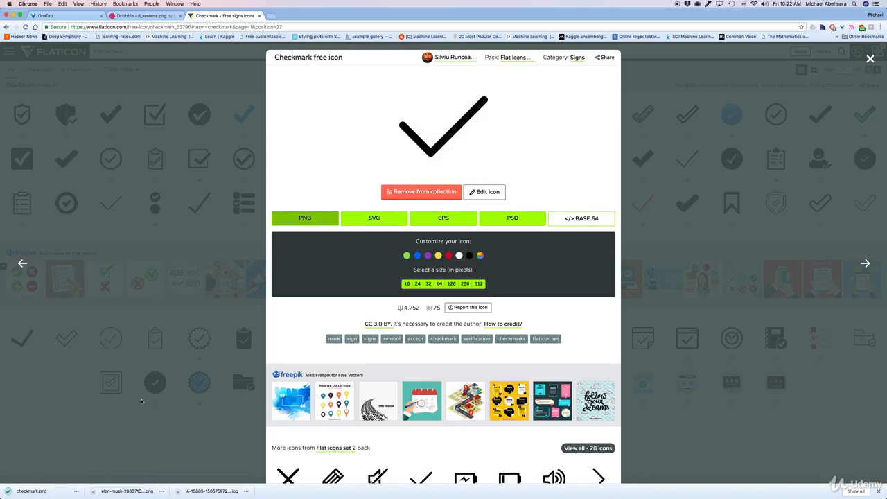
click(50, 494)
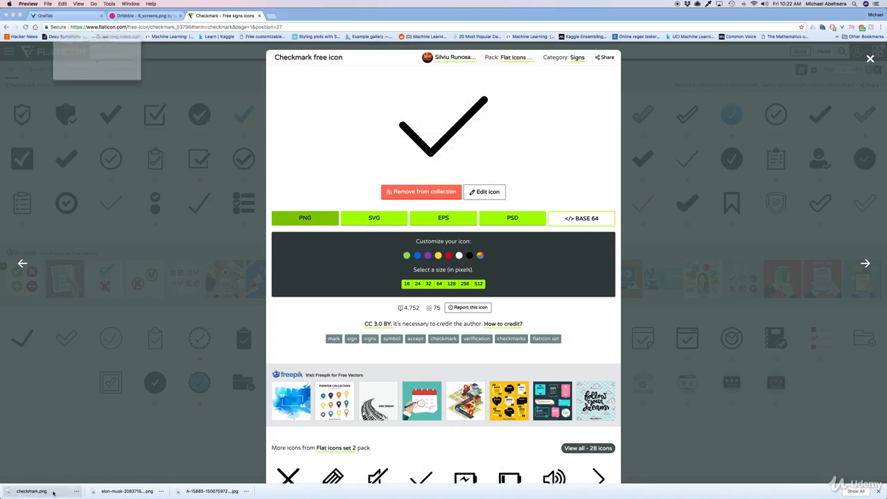
click(6, 13)
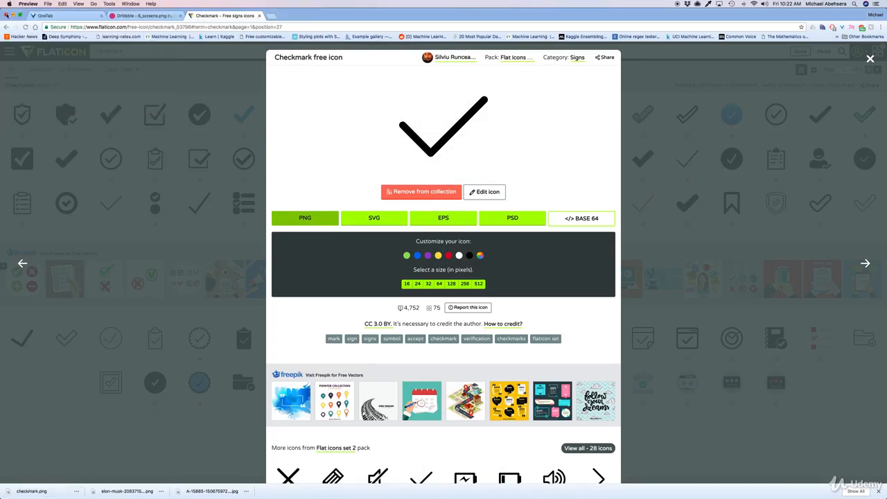
Switch to Figma, place the downloaded checkmark.png on the white circle beside the last bubble and nudge it left to centre it.
mouse_move(471, 494)
click(330, 483)
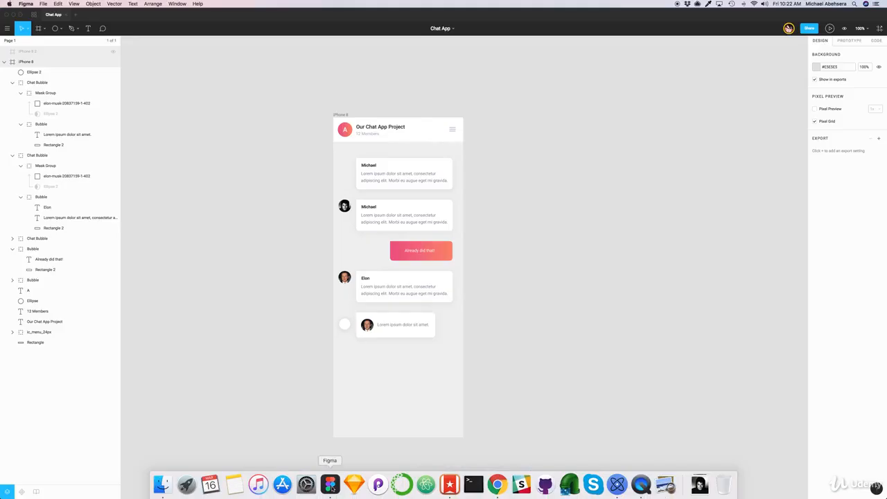
click(687, 484)
drag(697, 435, 357, 341)
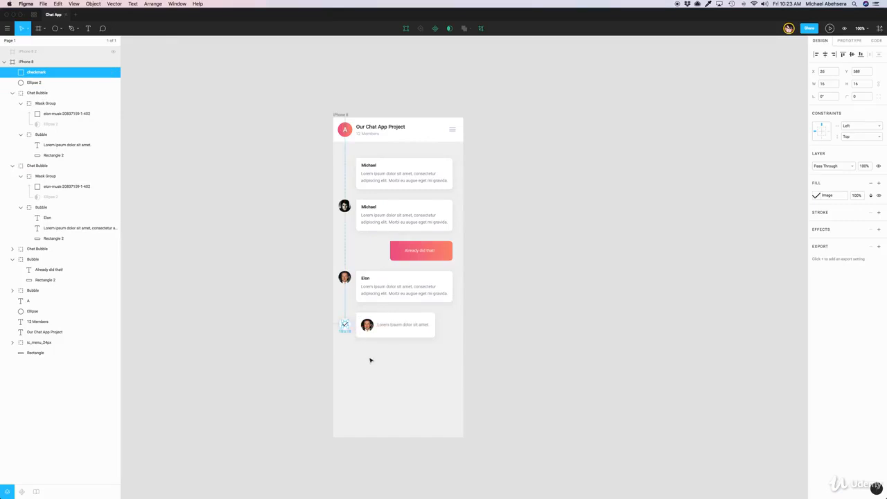
key(Left)
click(437, 383)
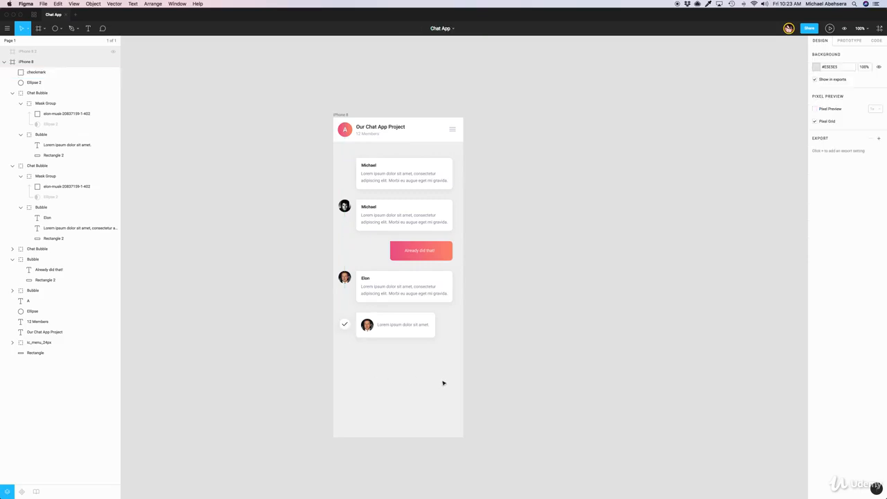
Check the Dribbble reference in Chrome, and back in Figma draw a rectangle about 375 × 77 across the bottom of the iPhone 8 frame.
key(super+Tab)
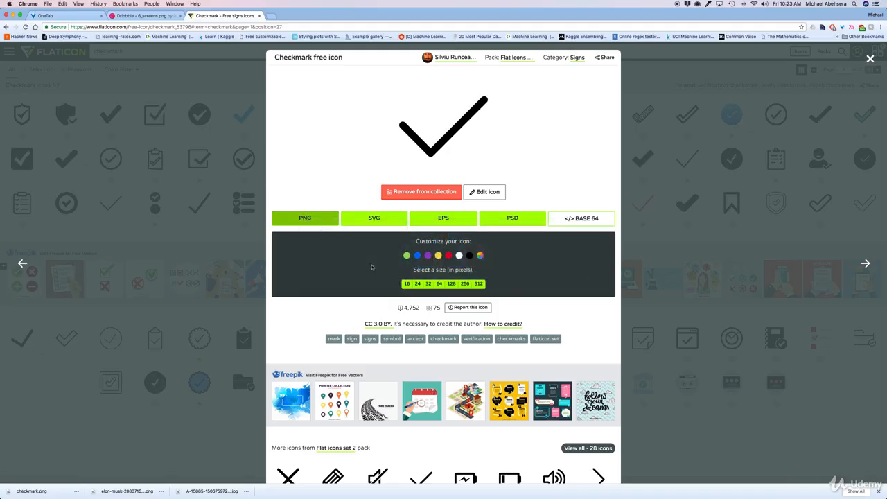
click(185, 17)
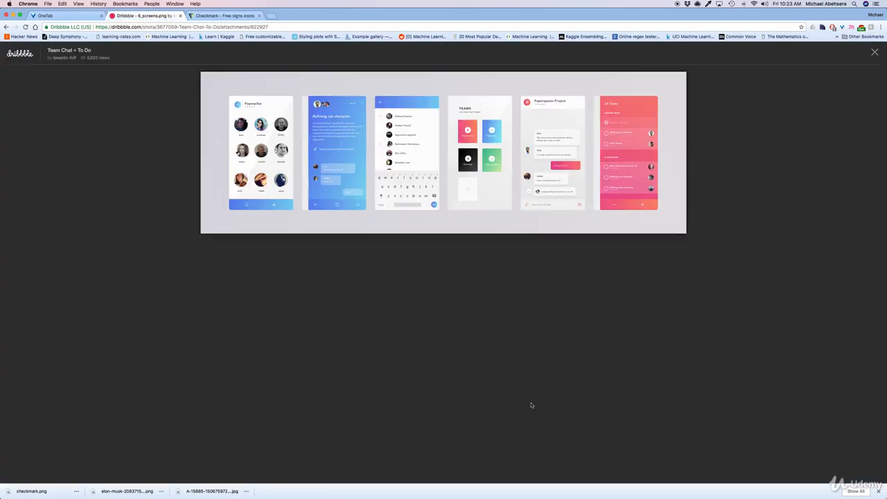
key(super+Tab)
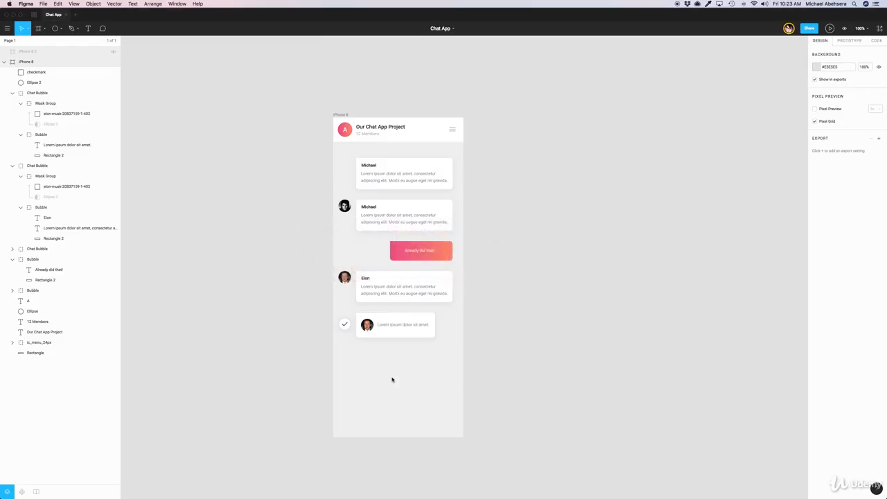
click(61, 28)
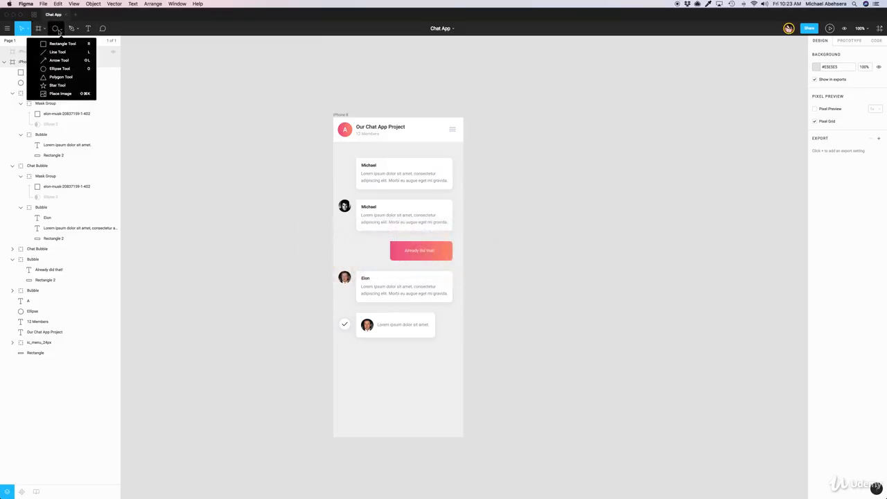
click(56, 43)
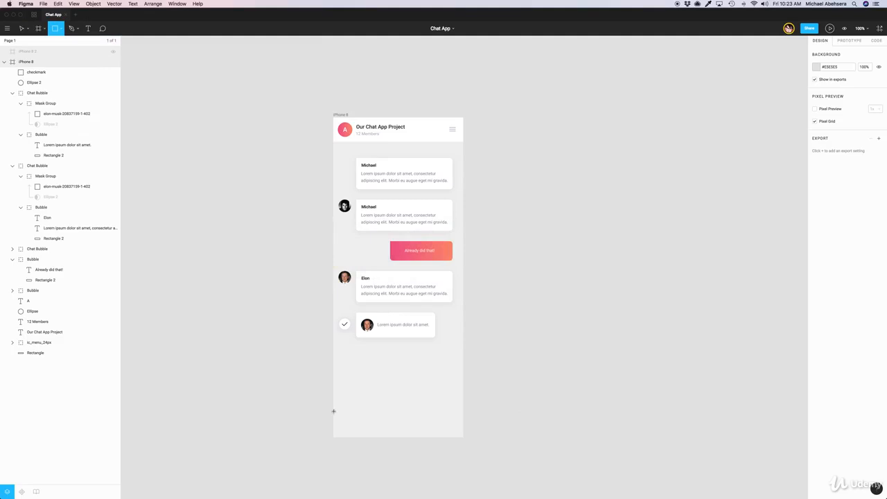
drag(333, 411, 462, 438)
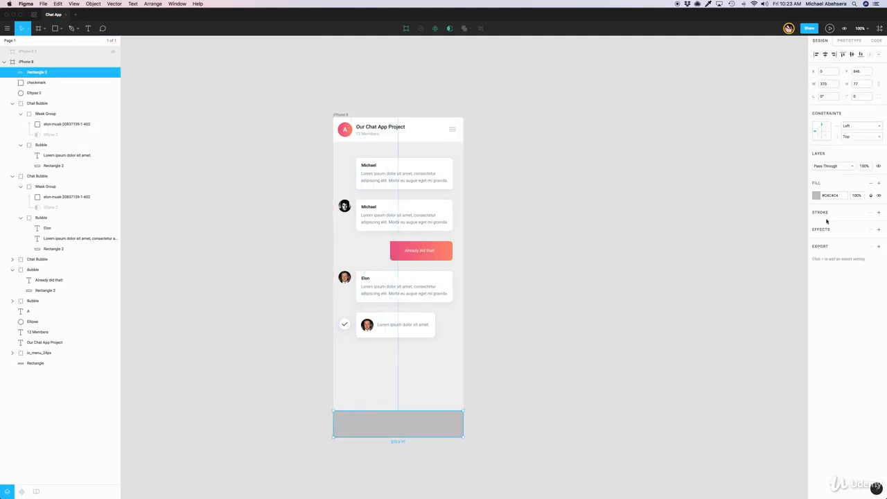
Set the bottom rectangle's height to 82 and nudge it up to Y 841.
click(861, 85)
key(Up)
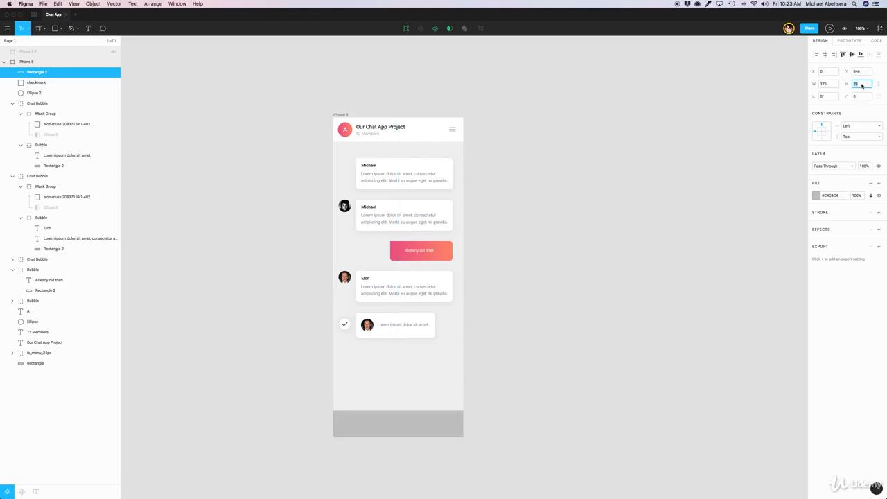
key(Up)
key(Up)
key(Up)
key(Up)
click(429, 423)
key(Up)
key(Up)
key(Up)
key(Up)
key(Up)
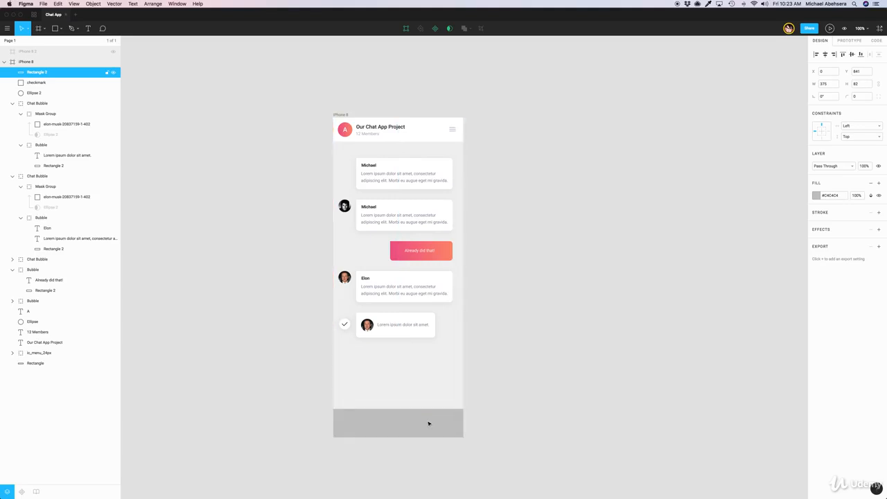
Change the bottom rectangle's fill to white, #FFFFFF.
click(816, 197)
drag(733, 216, 683, 176)
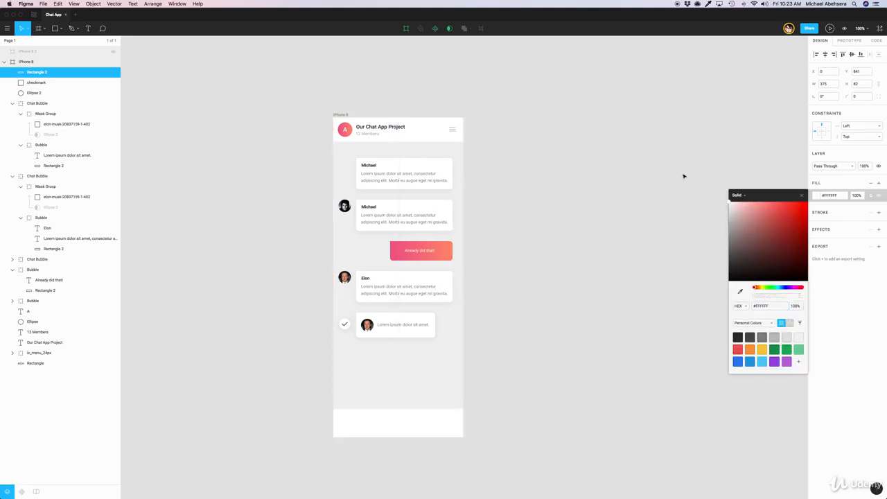
click(522, 408)
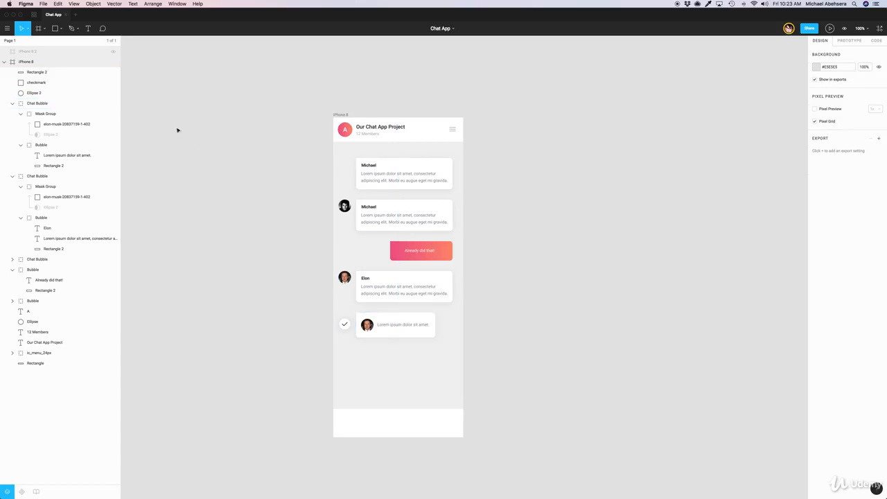
Add the text "Enter message here..." inside the white message bar.
click(88, 28)
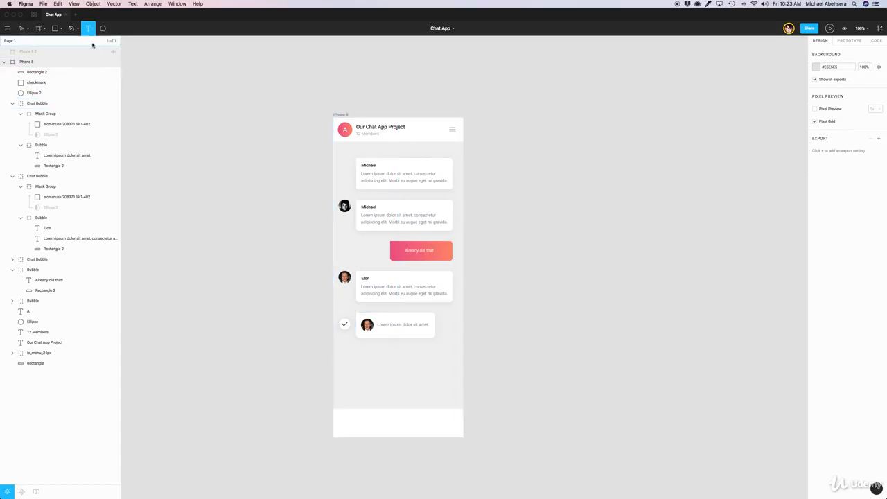
click(342, 420)
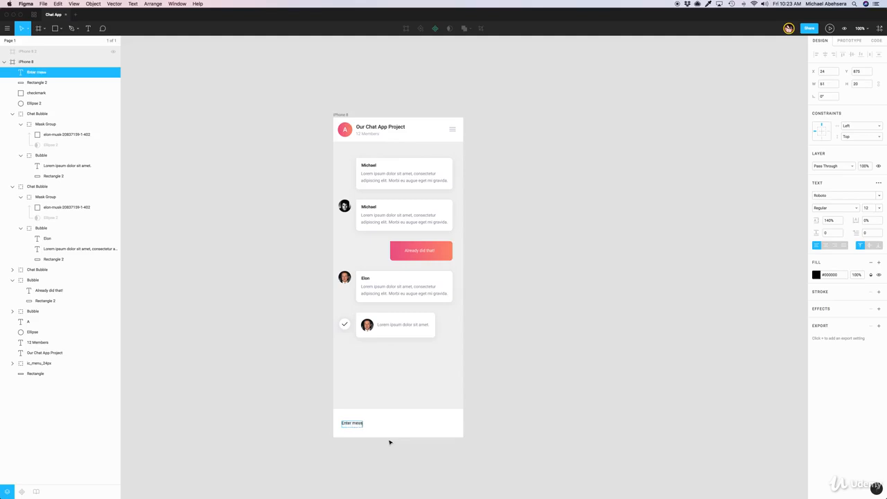
text(here...)
Colour the placeholder text with the grey sampled from the "12 Members" label and set its font size to 14.
key(super+a)
click(815, 275)
drag(795, 294, 713, 312)
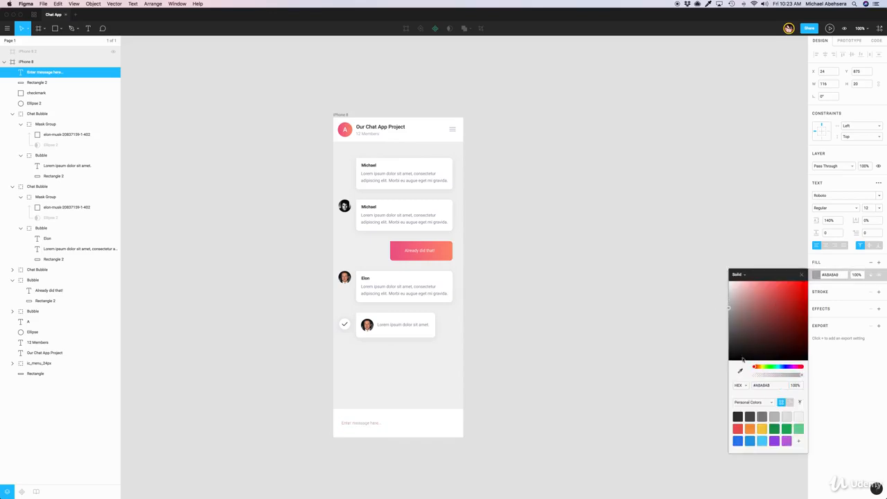
click(740, 372)
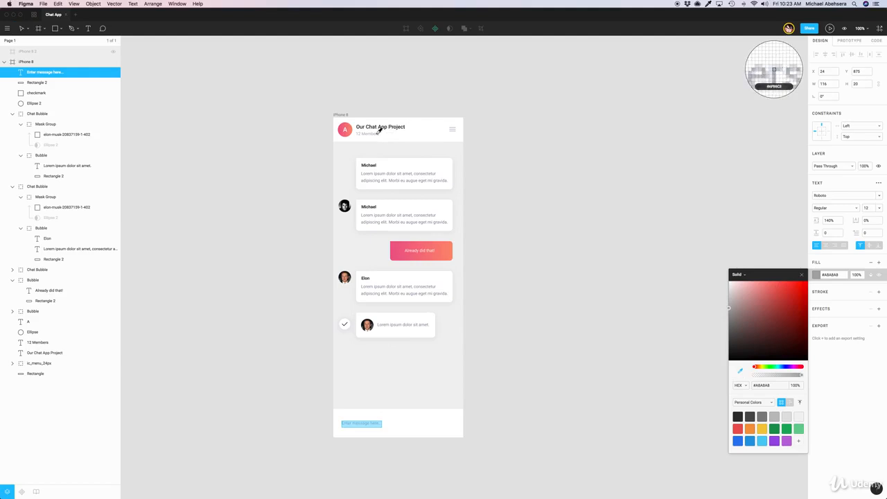
click(377, 133)
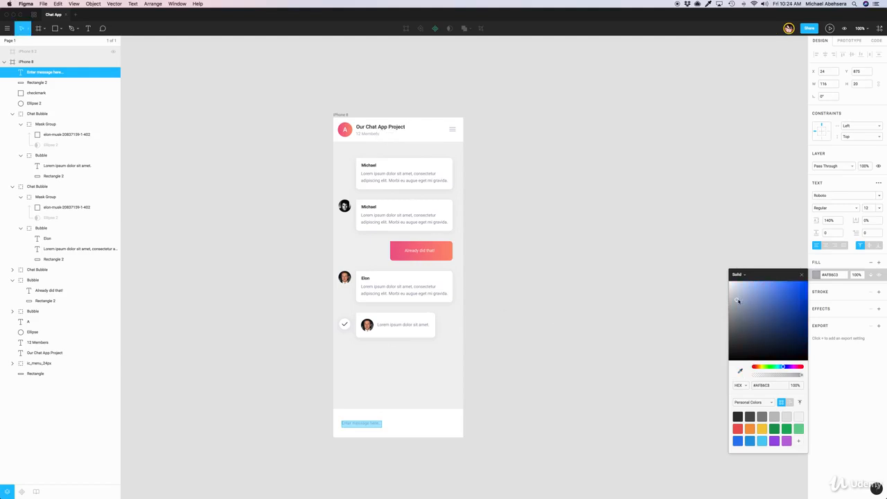
click(865, 208)
key(Up)
key(Up)
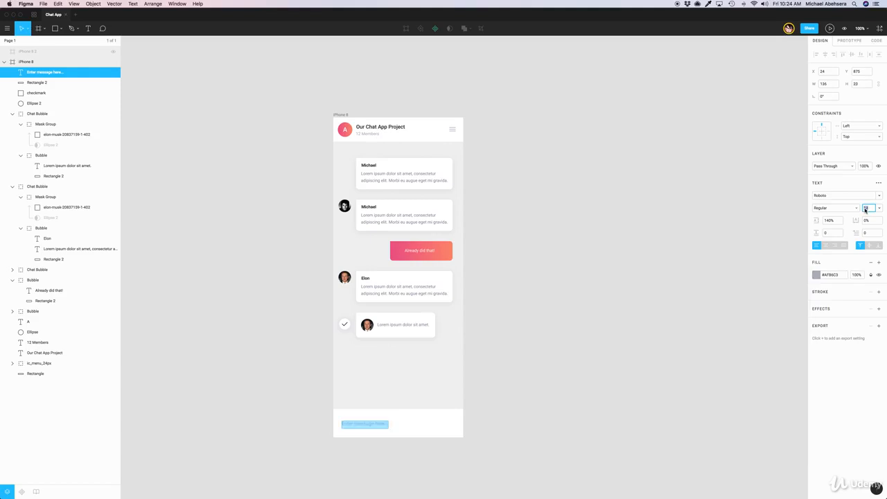
Nudge the placeholder text slightly up and right so it sits vertically centred in the message bar.
click(503, 380)
key(Up)
key(Up)
key(Up)
key(Up)
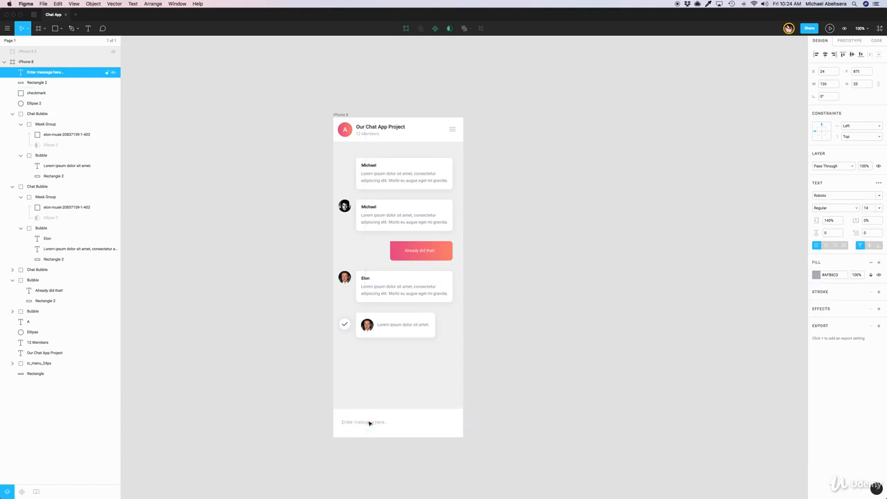
key(Right)
key(Right)
key(Right)
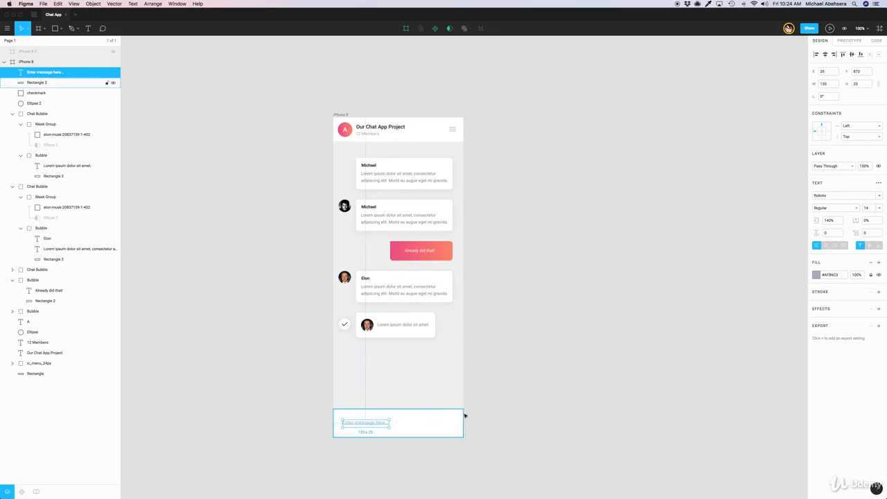
click(442, 467)
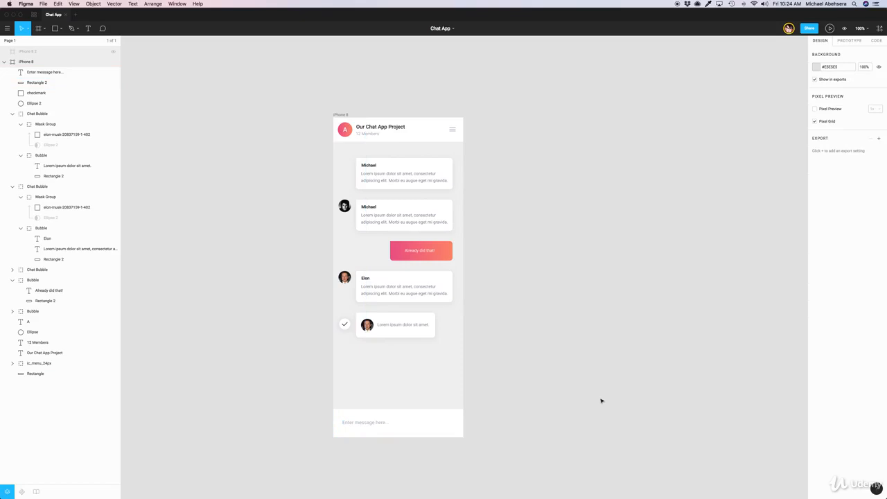
Duplicate the iPhone 8 frame and place the copy beside the original at about X 263, Y -334.
mouse_move(461, 495)
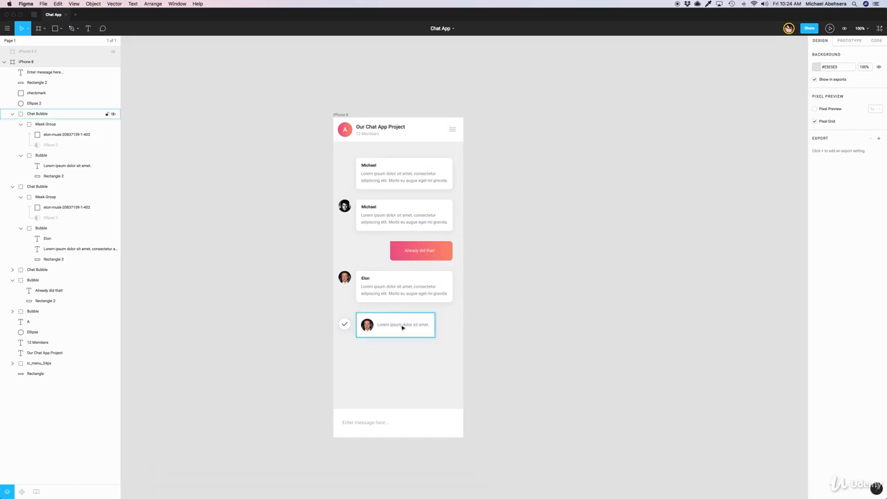
click(344, 115)
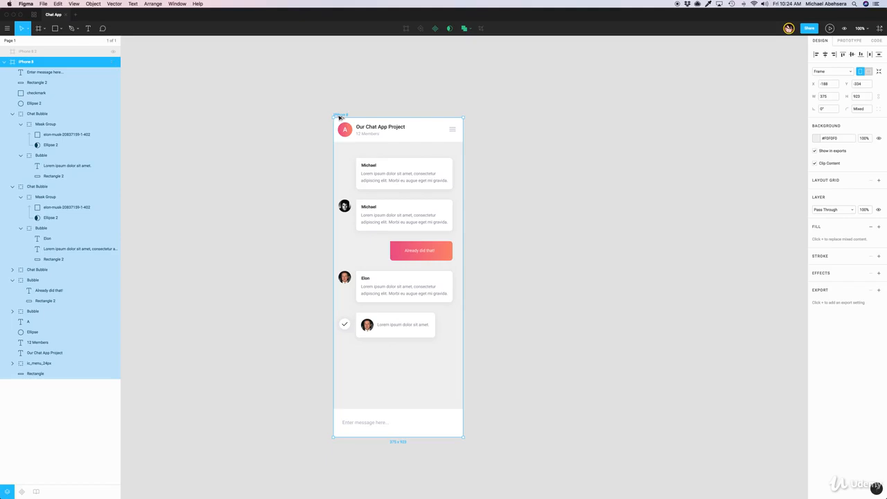
drag(340, 116, 494, 119)
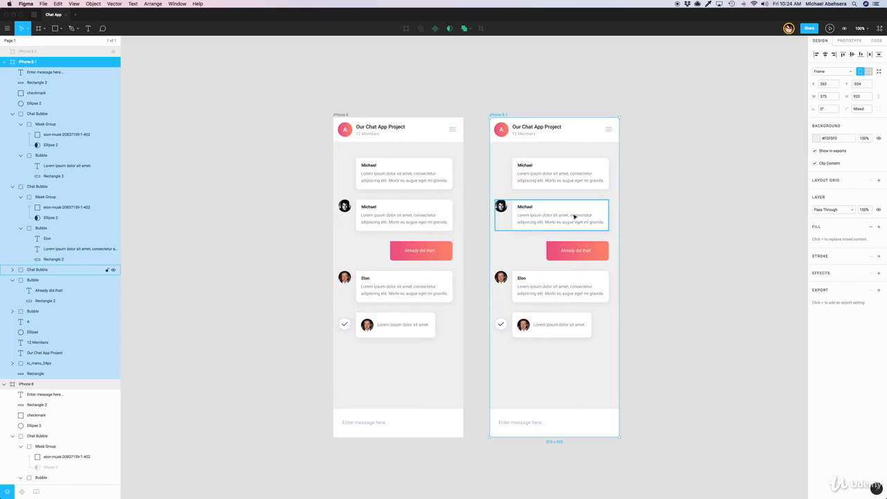
Examine the other screens in the Dribbble reference in Chrome and return to Figma.
key(super+Tab)
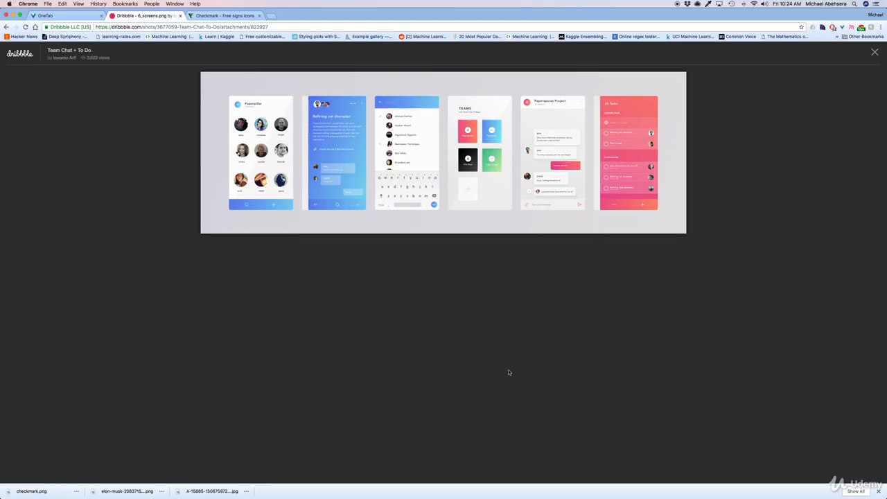
key(super+Tab)
key(super+Tab)
key(super+Tab)
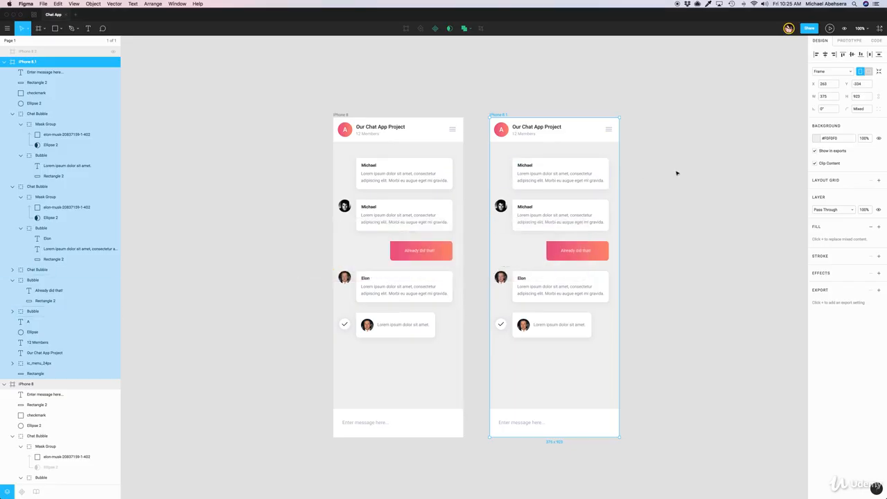
Shift the second message bubble in the duplicated frame slightly up and left to about X 13, Y 230.
click(676, 172)
super+click(526, 166)
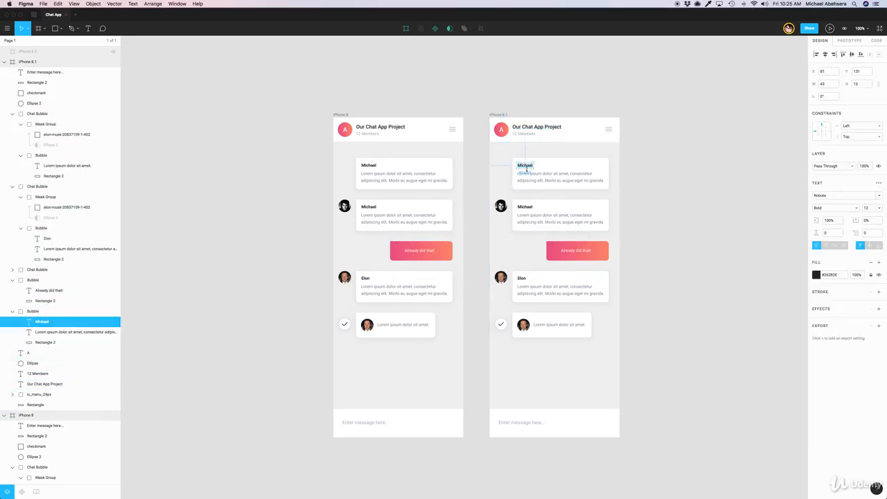
click(573, 171)
click(558, 214)
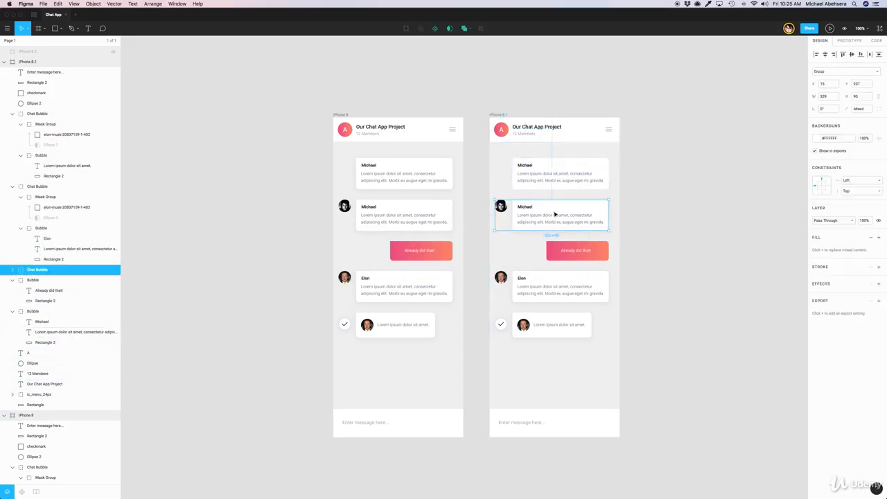
drag(555, 215, 544, 216)
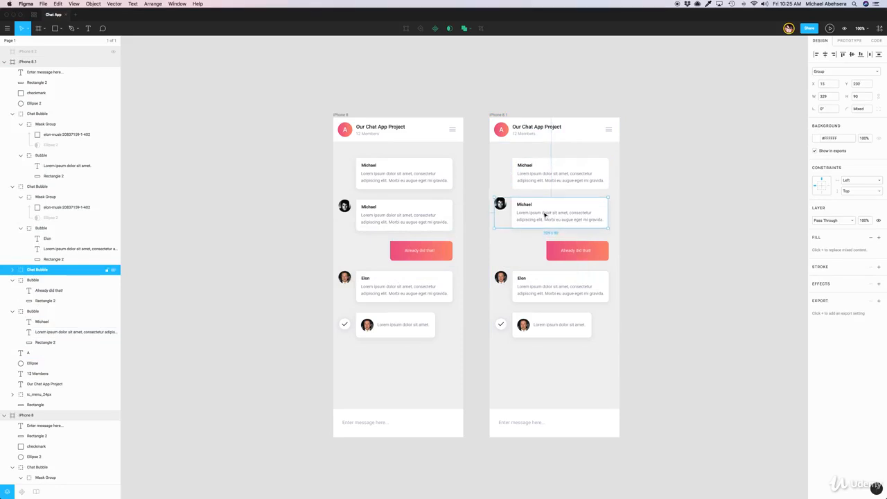
Restart Figma and reopen the Chat App file from the recent files.
mouse_move(413, 485)
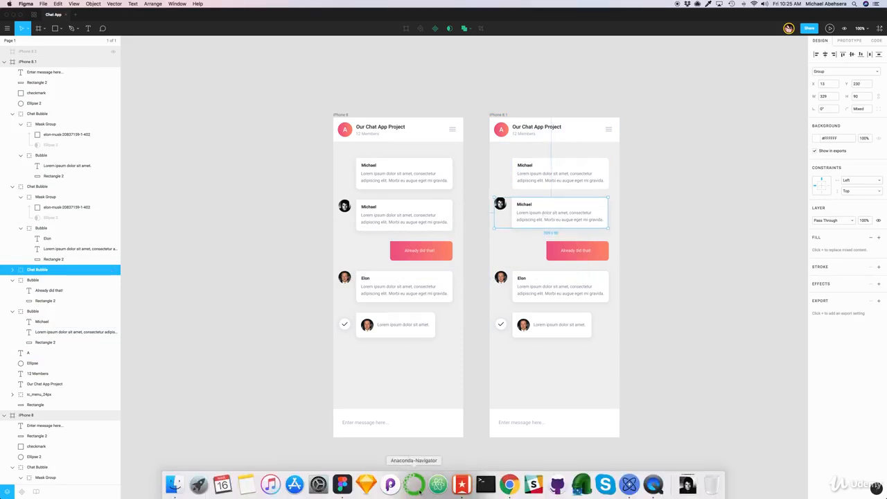
right_click(344, 484)
click(351, 460)
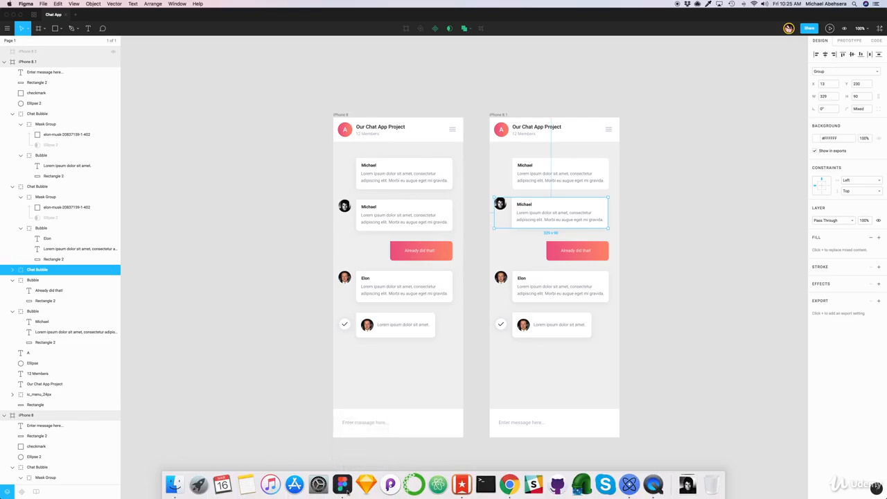
click(343, 483)
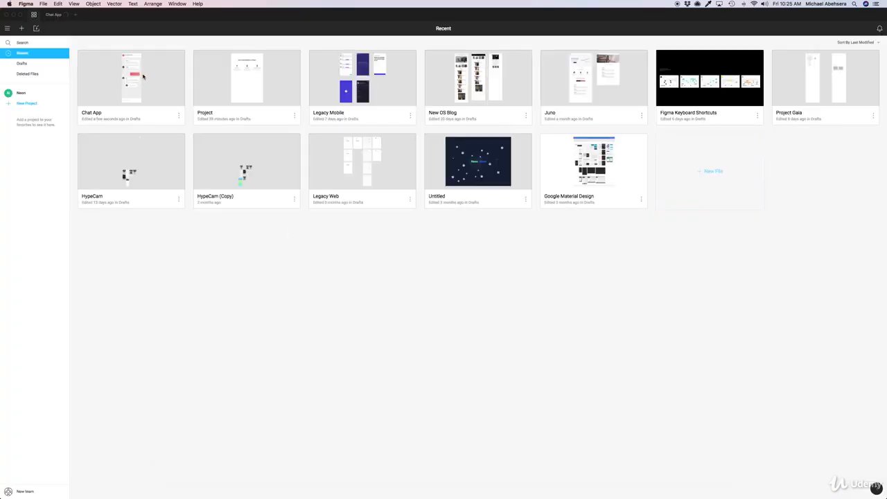
click(141, 74)
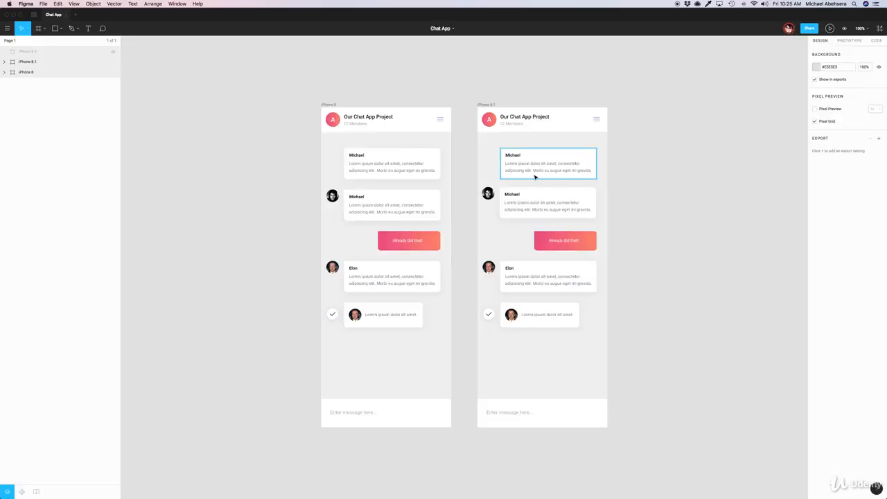
Delete the first two message bubbles in the duplicated frame and move the gradient reply to about X 55, Y 201.
click(534, 176)
key(Delete)
click(530, 200)
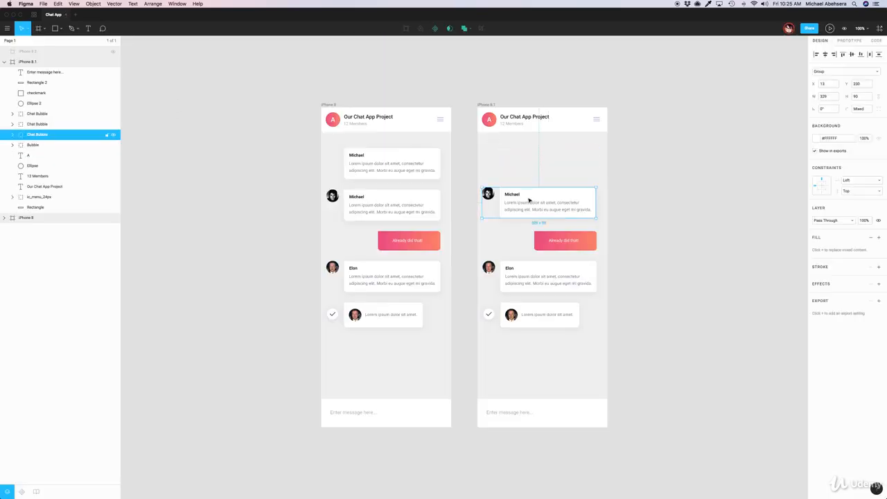
key(Delete)
drag(563, 248, 525, 194)
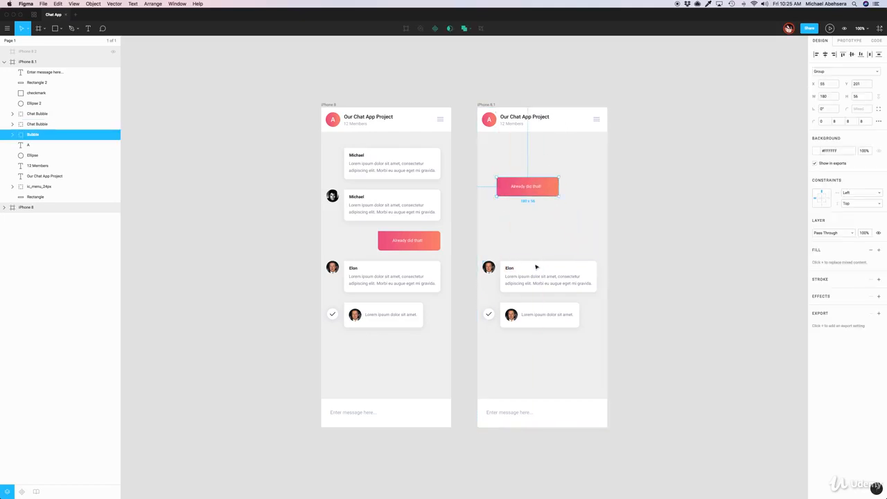
Delete the two remaining white bubbles and the checkmark with its circle from the duplicated frame.
click(534, 281)
key(Delete)
click(528, 316)
key(Delete)
click(488, 314)
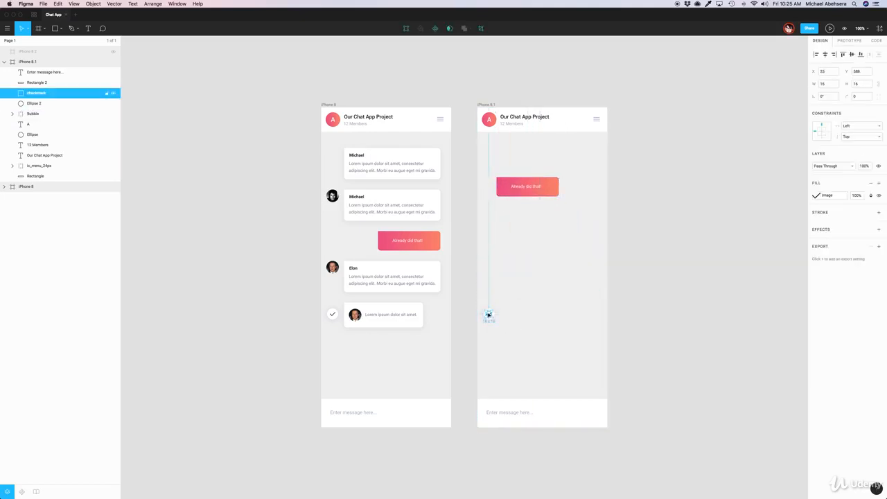
key(Delete)
click(488, 315)
key(Delete)
Delete the message placeholder, the white input bar and the member count from the duplicated frame.
click(519, 413)
key(Delete)
click(531, 413)
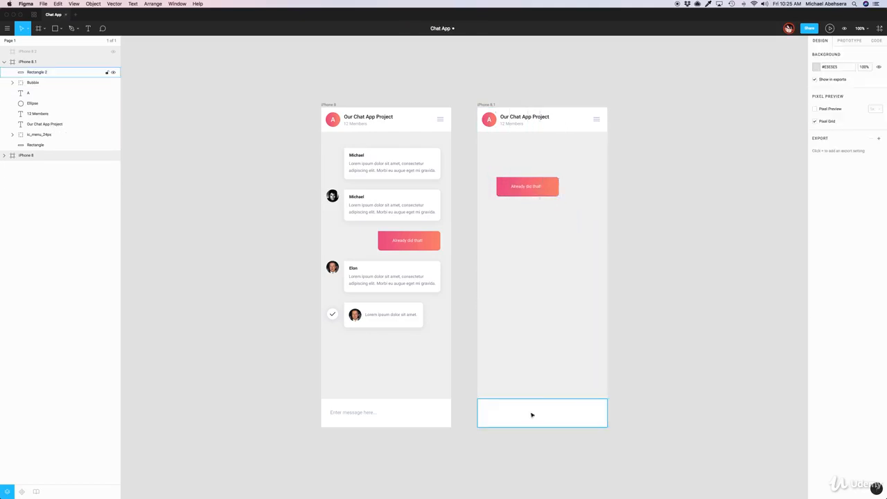
key(Delete)
key(Delete)
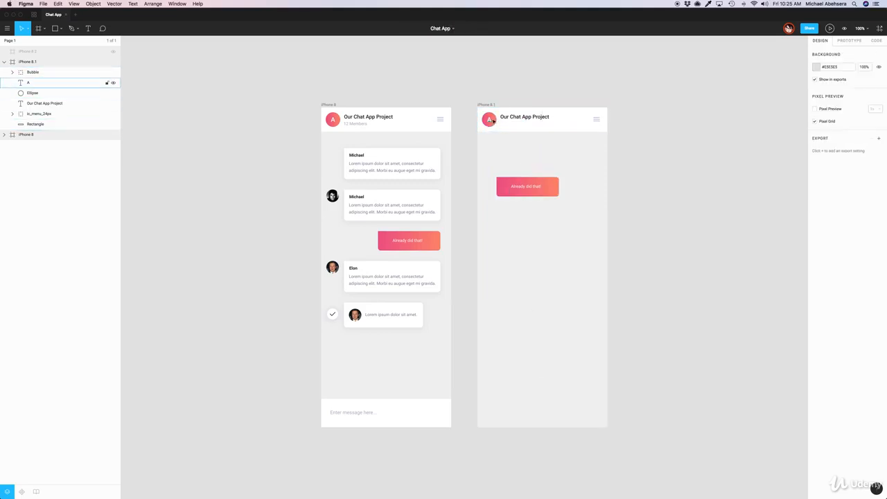
Delete the avatar letter and circle, the menu icon and the white header background from the duplicated frame.
click(488, 119)
key(Delete)
click(488, 119)
key(Delete)
click(570, 122)
click(594, 119)
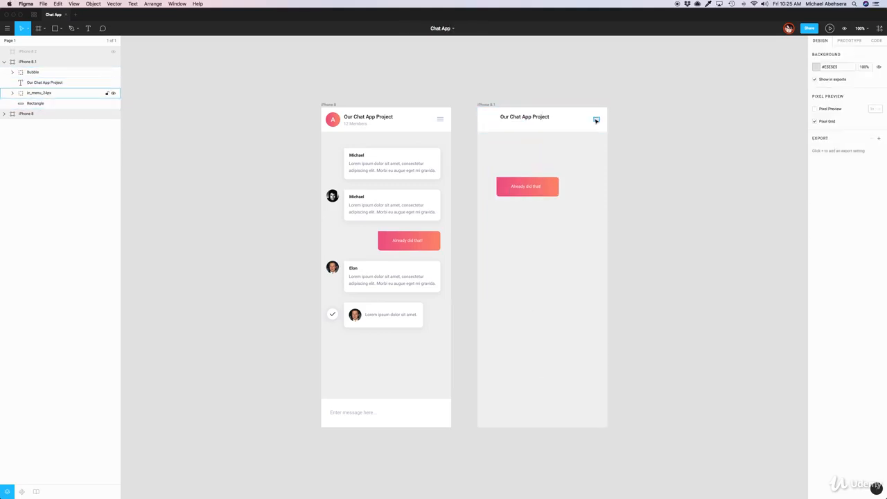
key(Delete)
click(578, 125)
key(Delete)
Move the "Our Chat App Project" title down above the gradient bubble to about X 55, Y 122.
click(538, 120)
drag(537, 120, 537, 147)
key(super+Tab)
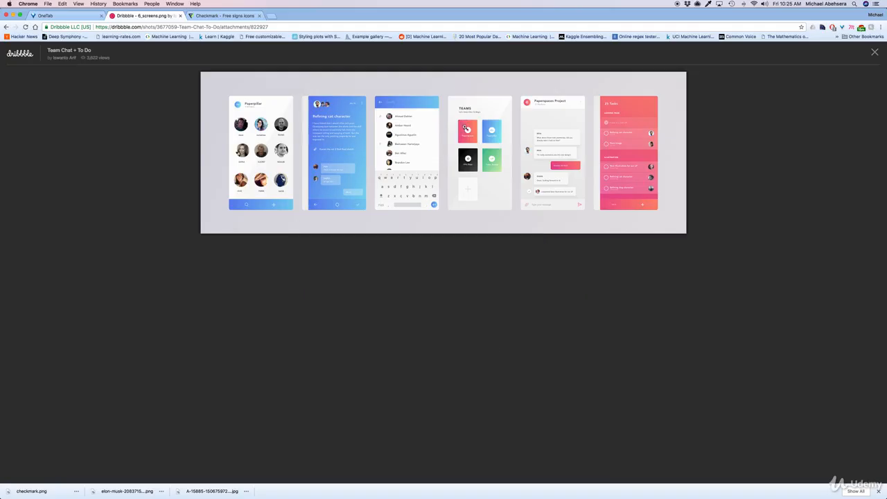
key(super+Tab)
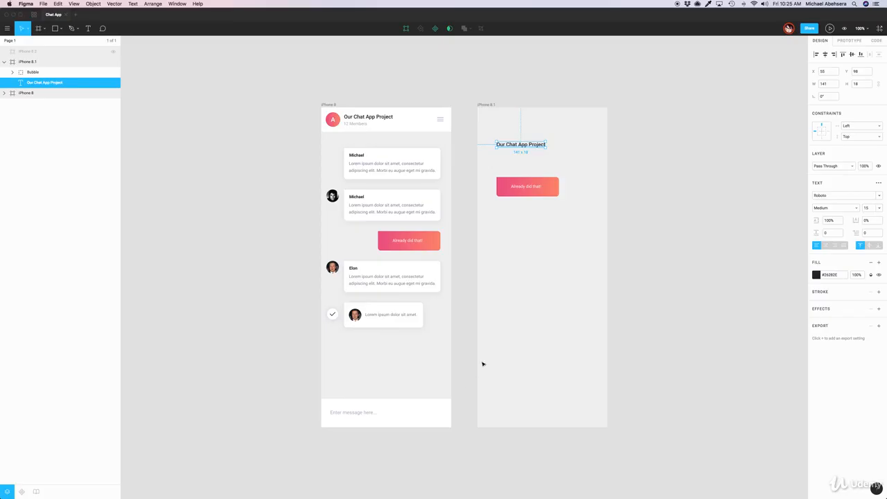
drag(513, 146, 517, 158)
Add the text "Description..." beneath the duplicated frame's title in Roboto Regular at size 12.
key(Return)
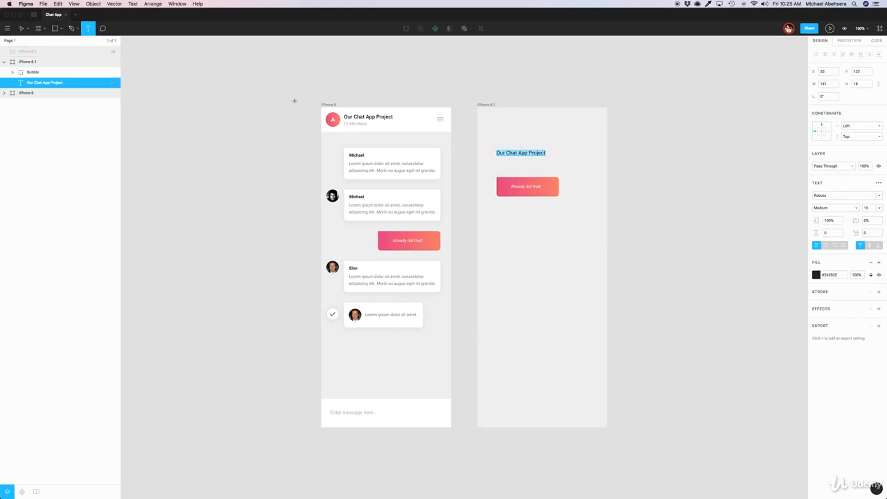
click(496, 161)
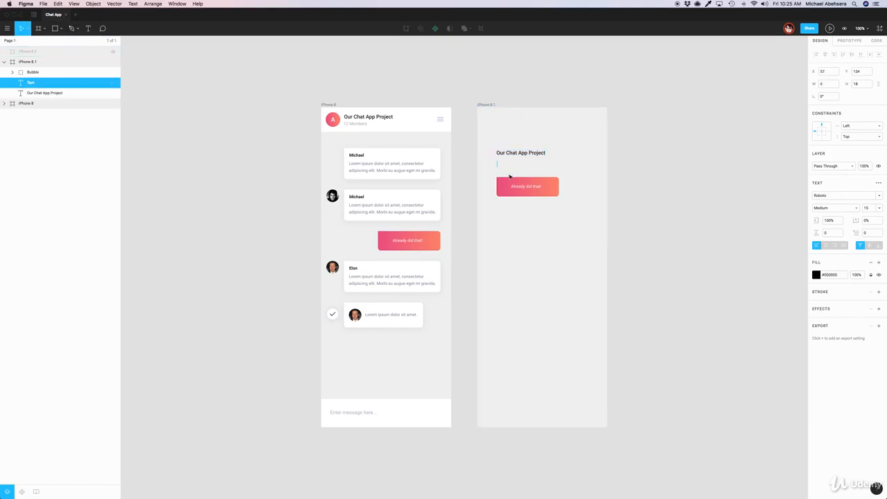
text(Description...)
key(super+a)
click(832, 207)
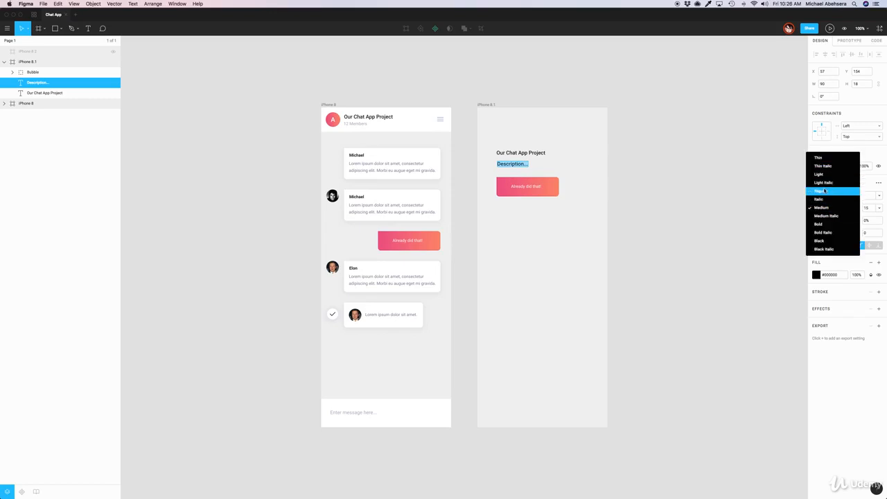
click(824, 190)
click(867, 208)
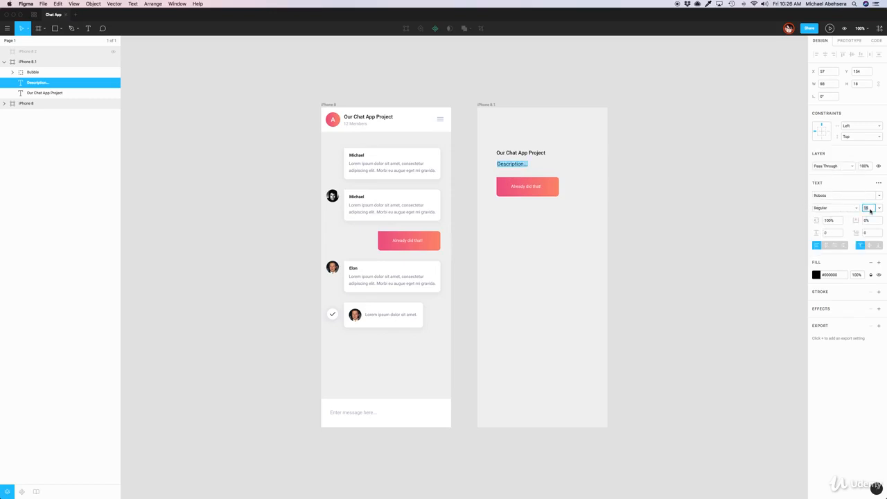
text(13)
key(Return)
Colour the description text blue-grey (#838D96) and align it under the title at X 55, Y 151.
click(816, 274)
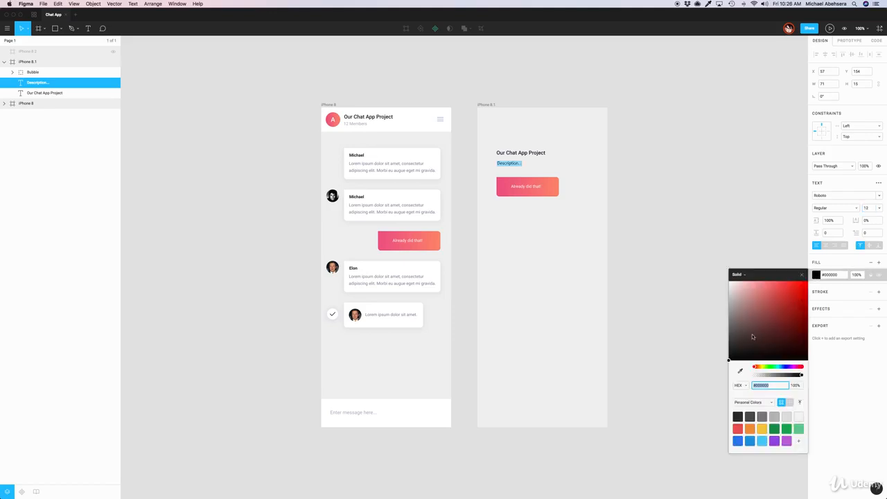
drag(777, 368, 780, 368)
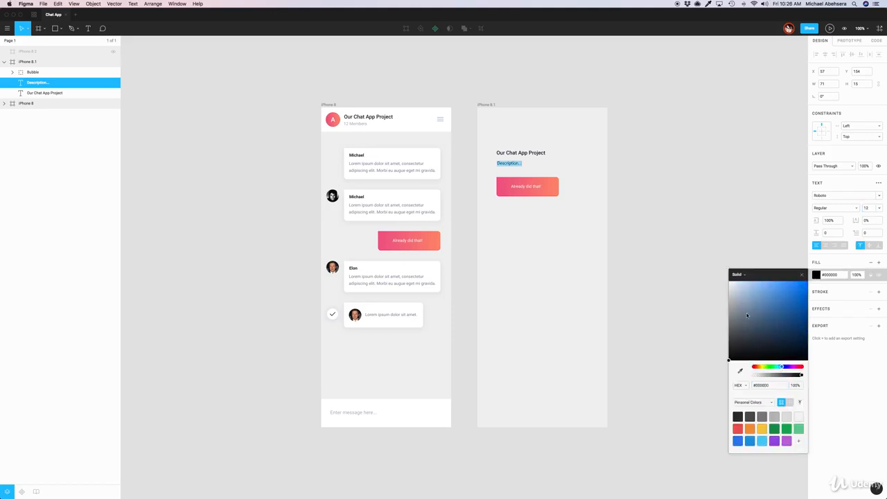
click(737, 303)
drag(737, 309, 739, 316)
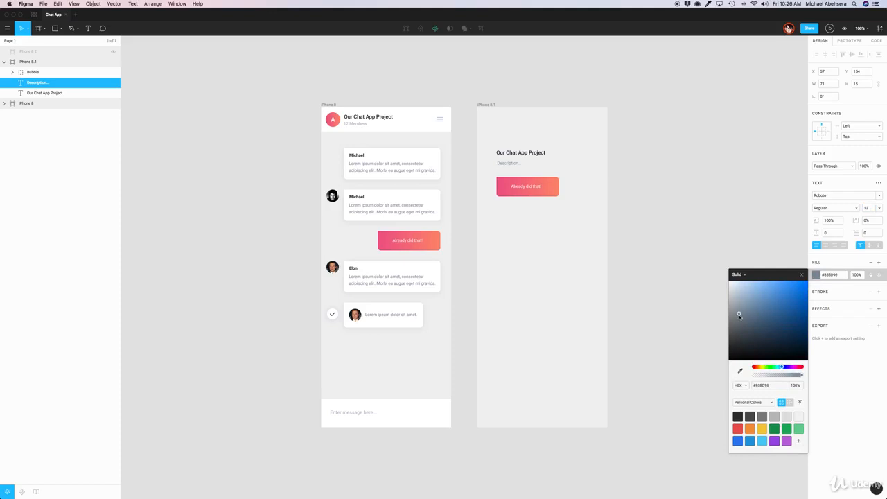
key(Escape)
key(Up)
key(Up)
key(Up)
key(Left)
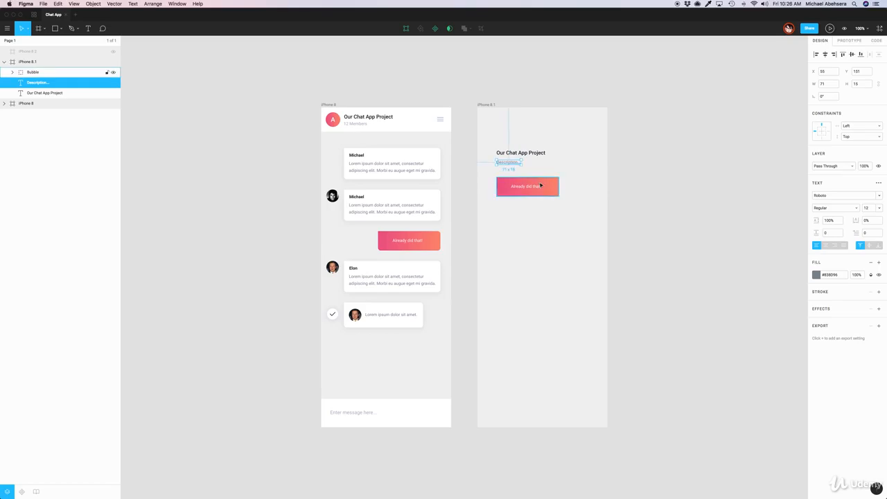
Resize the gradient bubble into an upright card 132 wide and 178 high, like the Dribbble team tiles.
click(550, 186)
key(super+Tab)
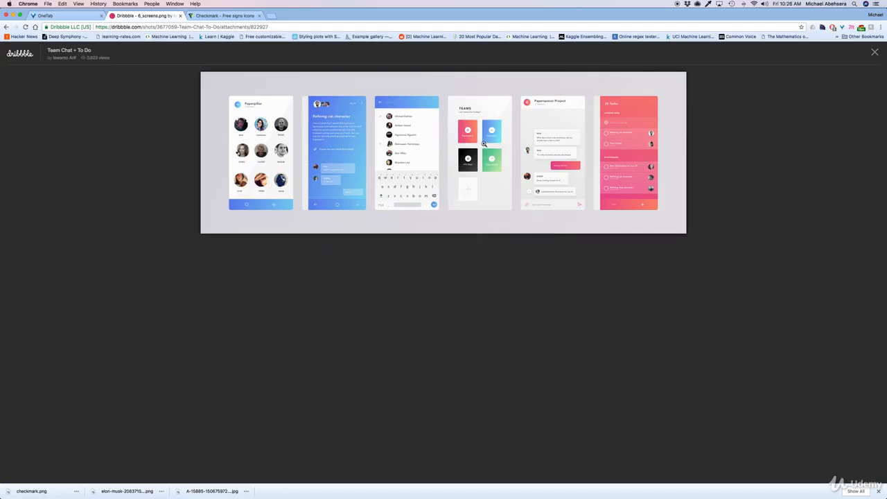
key(super+Tab)
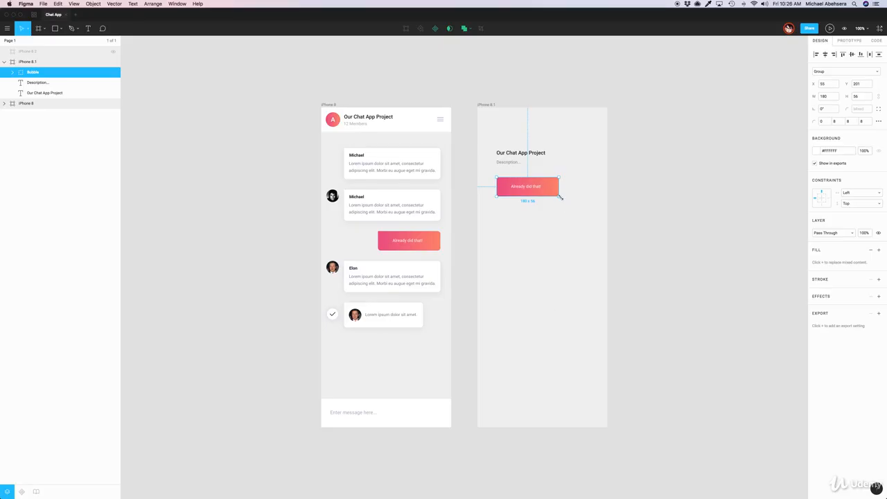
drag(559, 198, 543, 239)
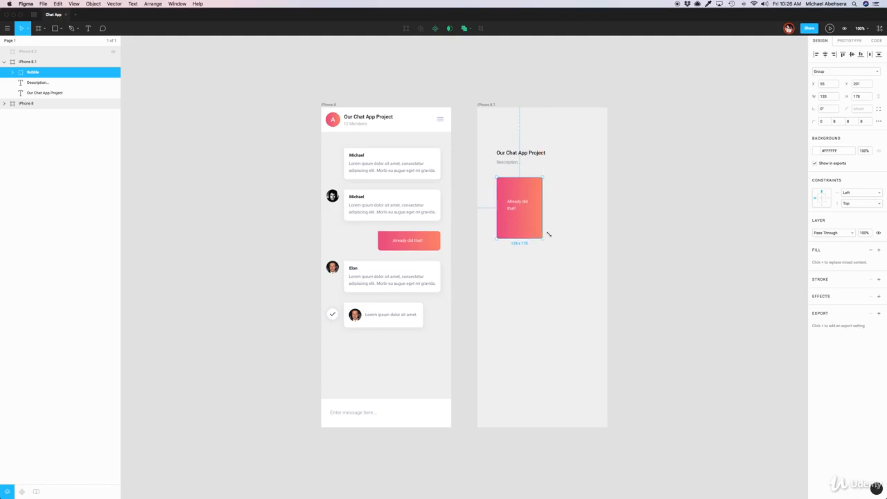
click(822, 97)
key(Up)
key(Up)
key(Down)
key(Down)
key(Down)
click(648, 268)
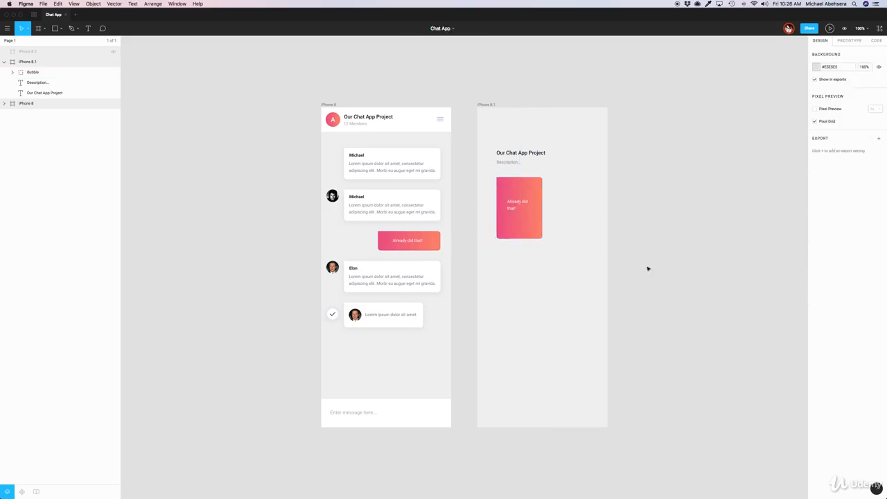
Set the gradient card's top-left corner radius to 8 to match its other corners.
click(516, 194)
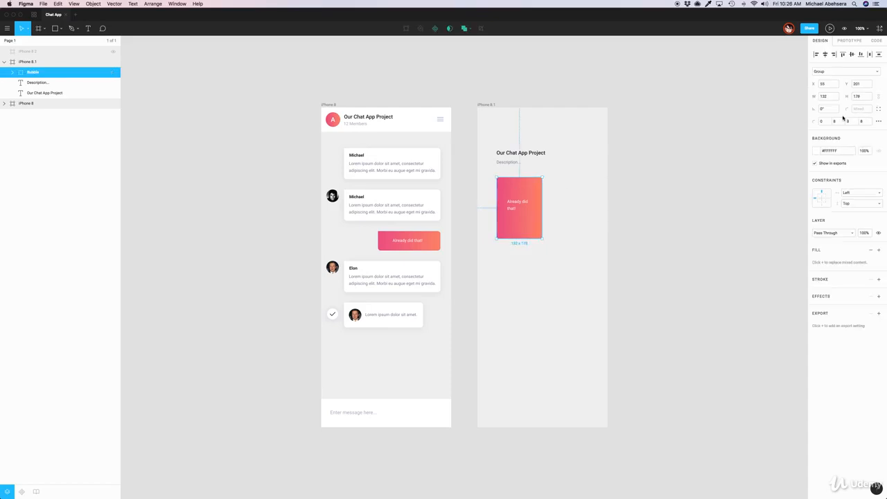
key(super+Tab)
key(super+Tab)
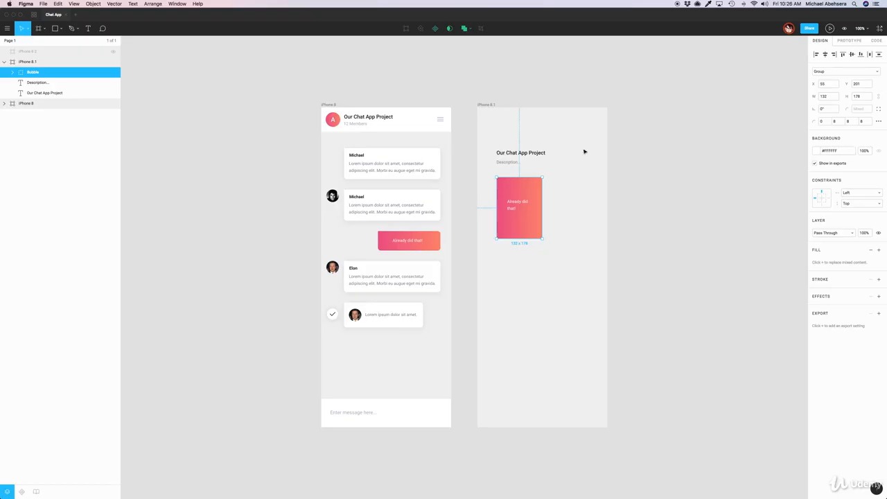
click(826, 123)
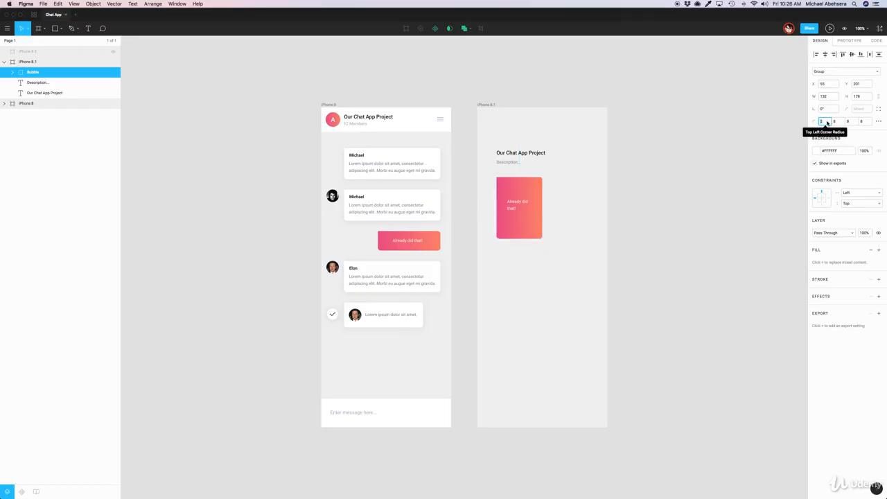
text(8)
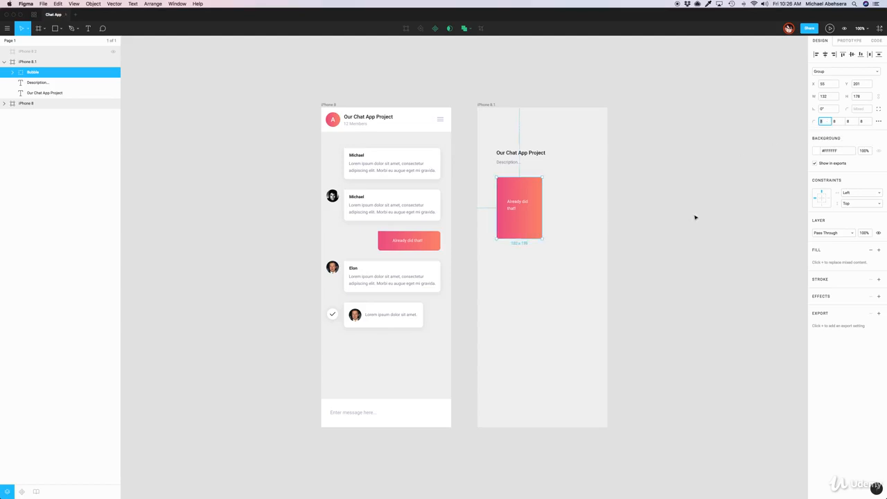
click(676, 232)
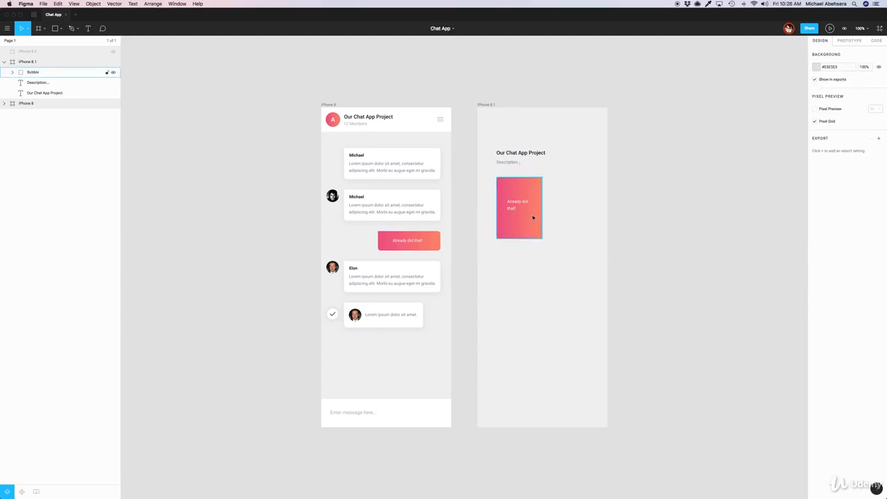
Replace the gradient card's text with "Name" and make it Bold.
double_click(510, 207)
key(super+Tab)
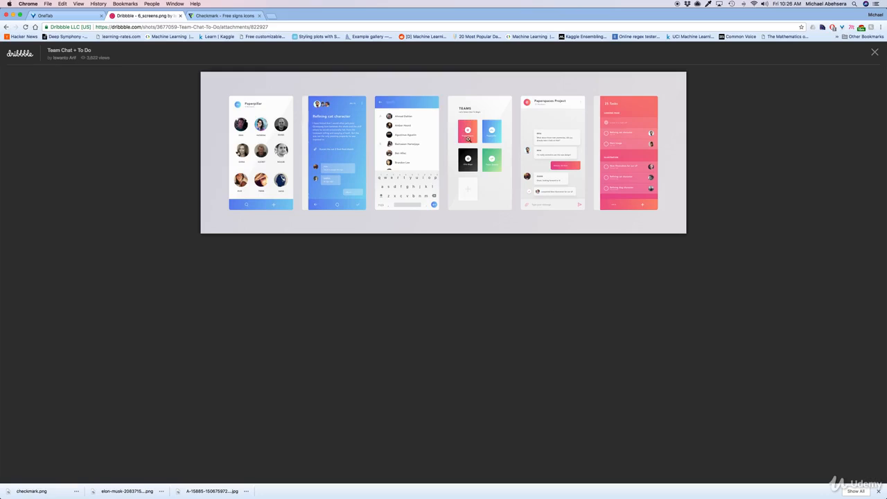
key(super+Tab)
double_click(517, 200)
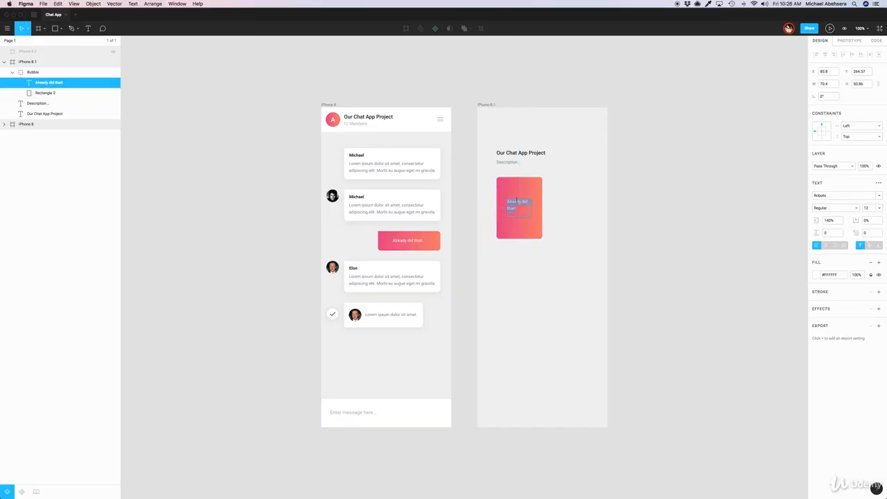
key(BackSpace)
text(Name)
key(Escape)
click(852, 208)
click(839, 242)
click(547, 227)
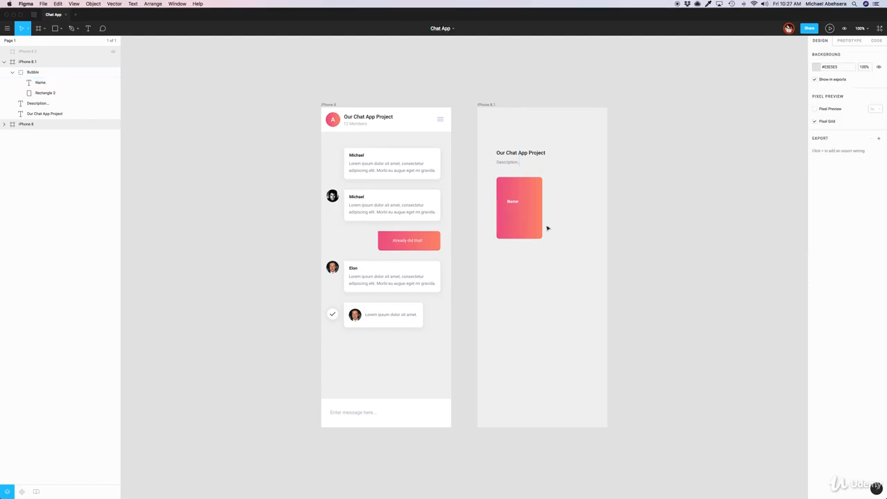
Increase the font size of the "Name" label and centre it on the gradient card.
super+click(511, 202)
click(871, 209)
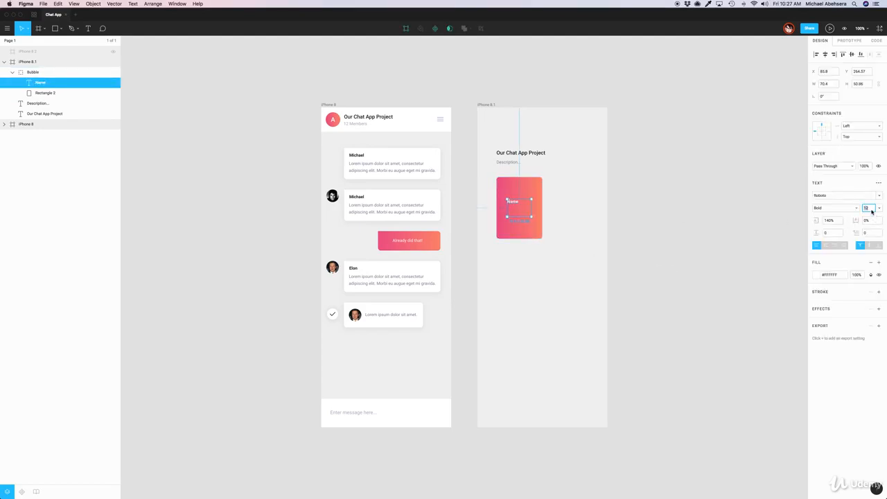
drag(513, 202, 516, 203)
key(super+z)
double_click(513, 201)
mouse_move(513, 203)
mouse_down()
mouse_move(526, 214)
mouse_move(518, 210)
mouse_up()
click(567, 209)
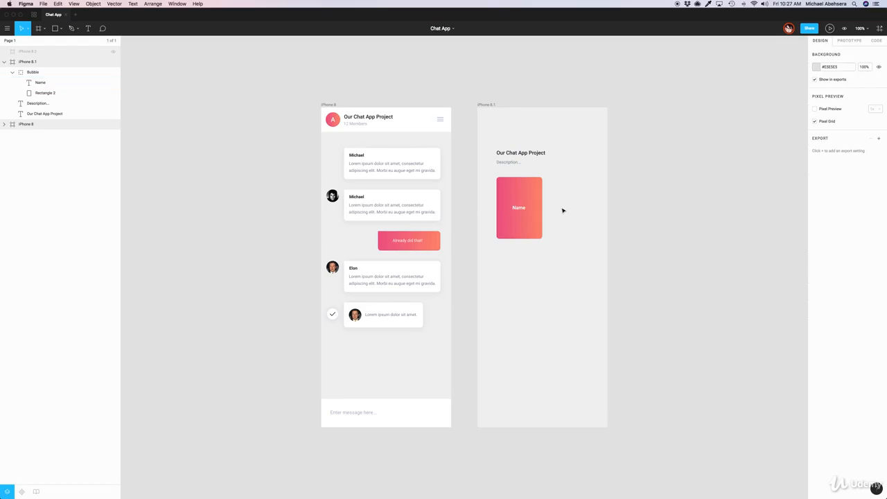
Duplicate the "Name" card beside the original at about X 211, Y 201.
key(super+Tab)
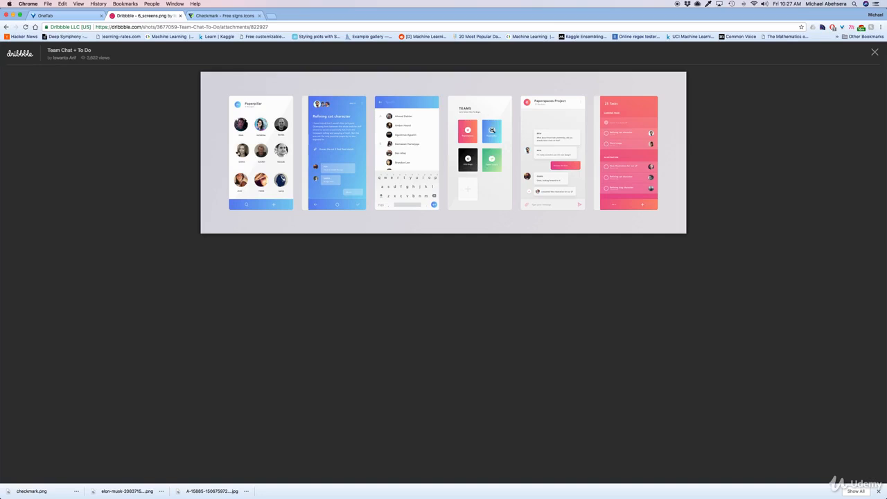
key(super+Tab)
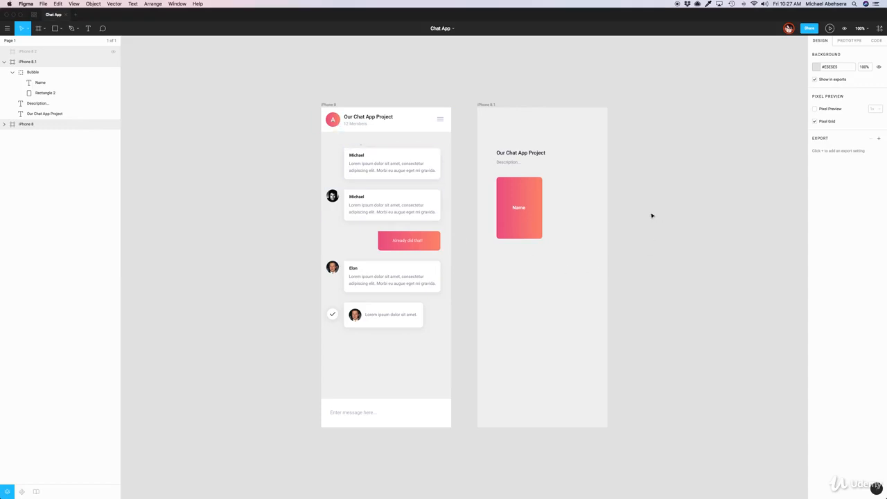
click(525, 226)
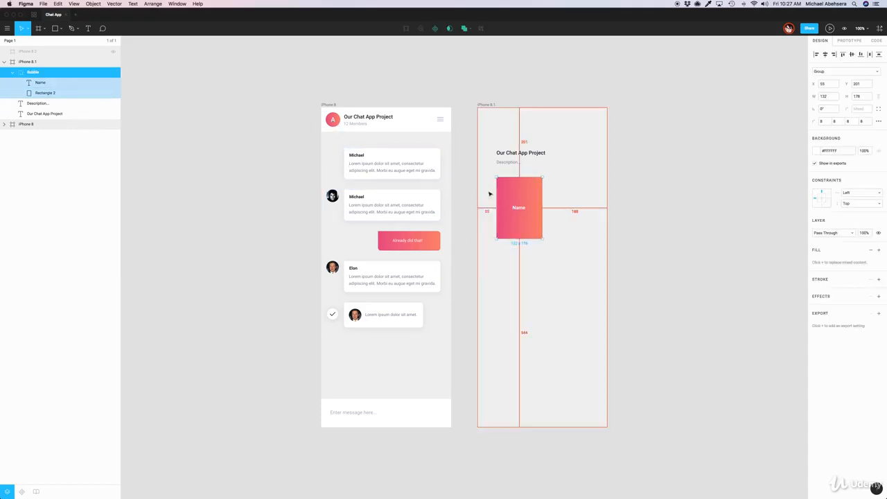
drag(515, 202, 569, 204)
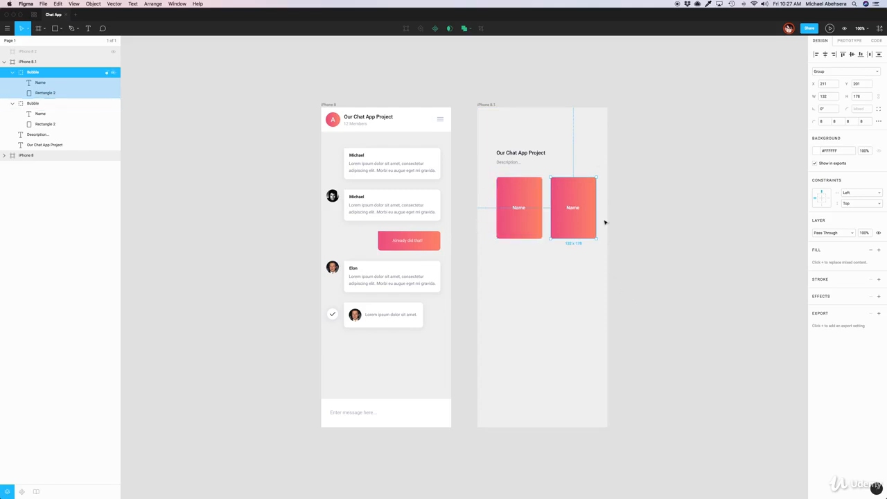
click(559, 282)
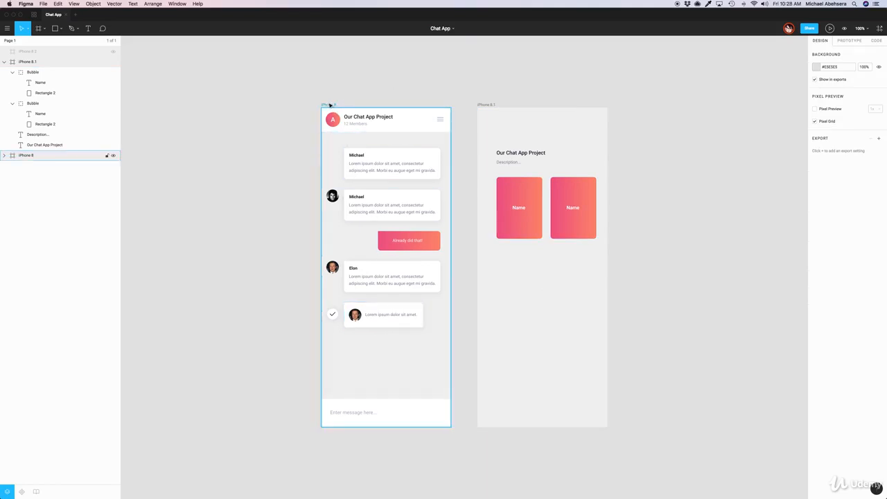
Switch to Chrome and go back from the attachment to the Team Chat + To Do shot page on Dribbble.
mouse_move(533, 489)
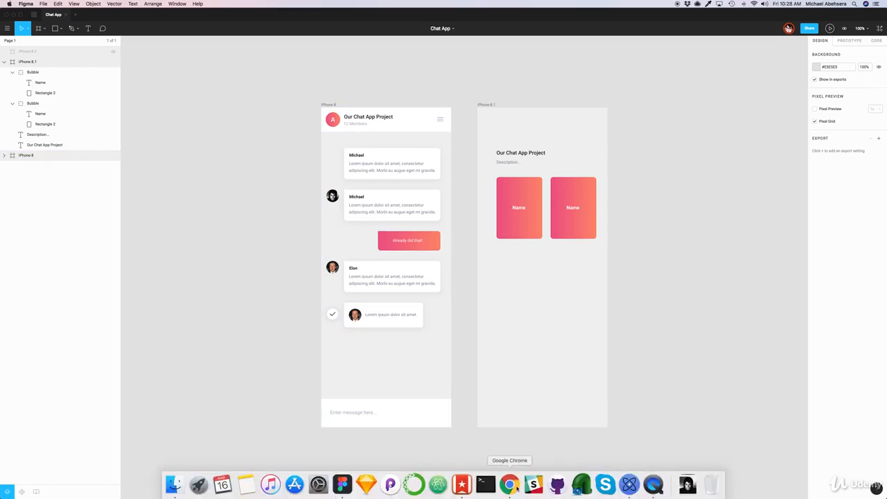
click(510, 485)
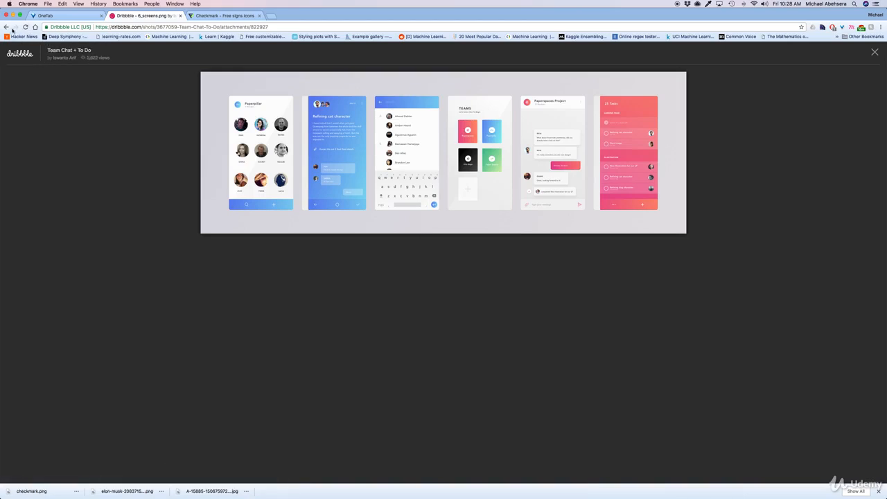
click(8, 28)
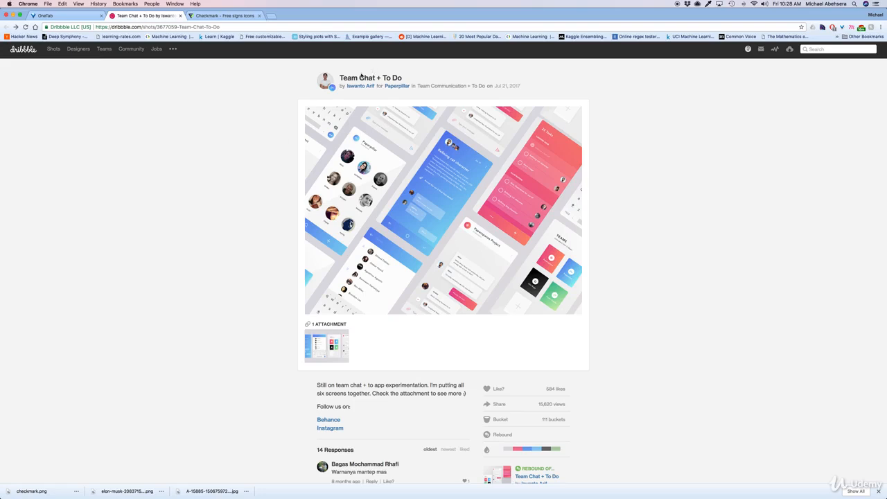
scroll(335, 98, down, 1)
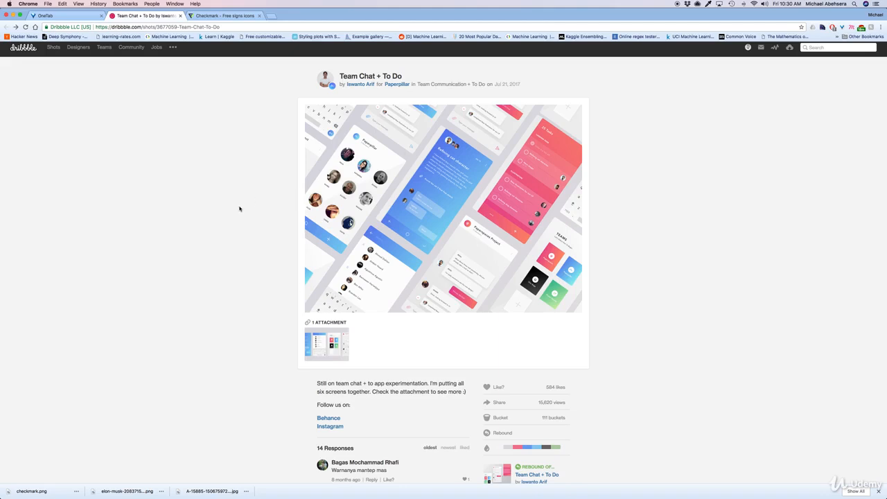
mouse_move(627, 493)
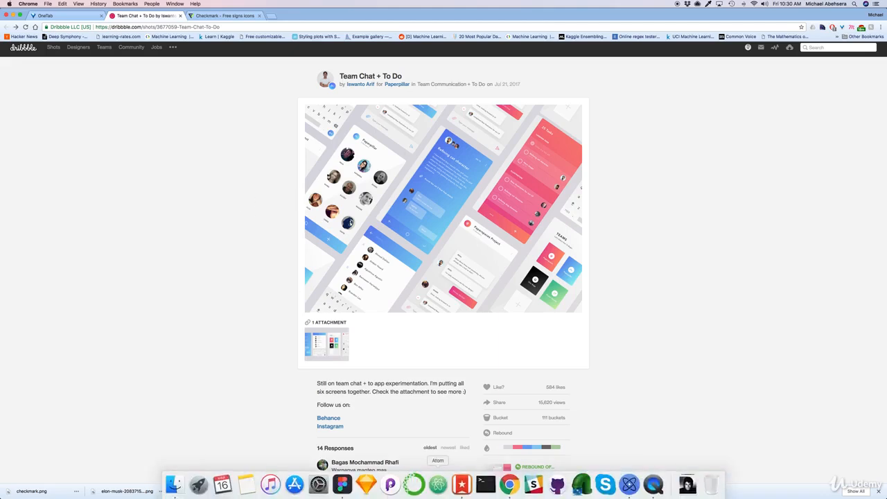
click(653, 485)
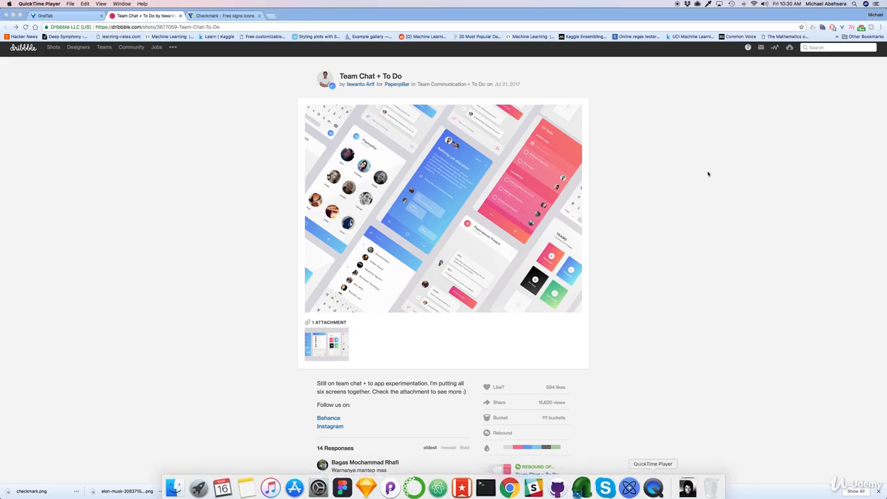